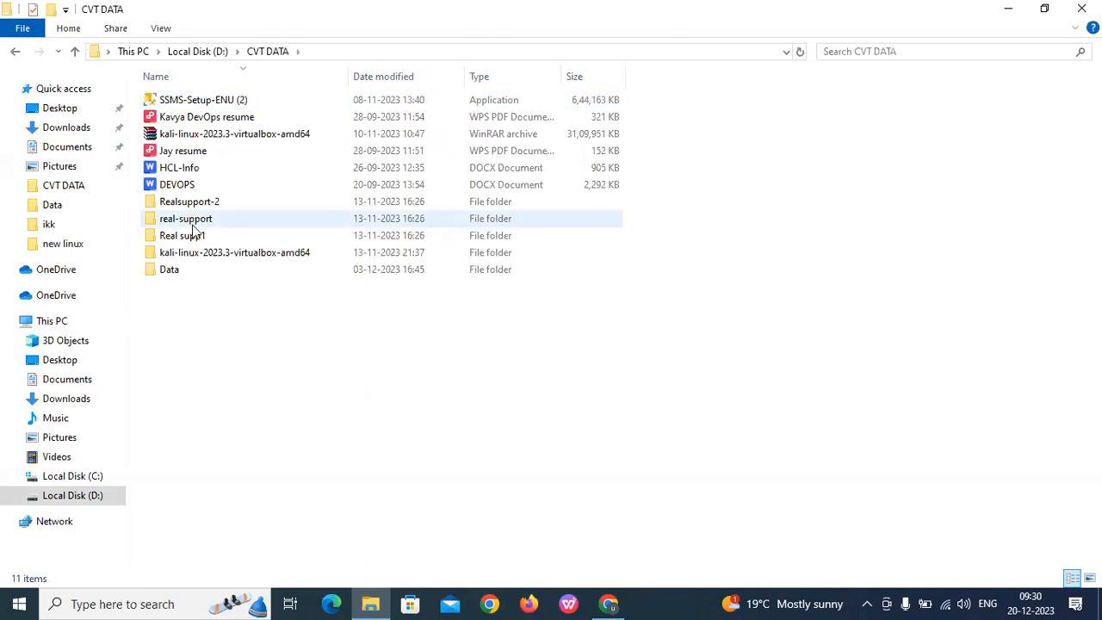
- Open the AWS-Concepts notes from CVT DATA's Data folder in a maximized Notepad window
{"action": "double_click", "coordinate": [172, 269]}
{"action": "scroll", "coordinate": [200, 224], "scroll_direction": "down", "scroll_amount": 1}
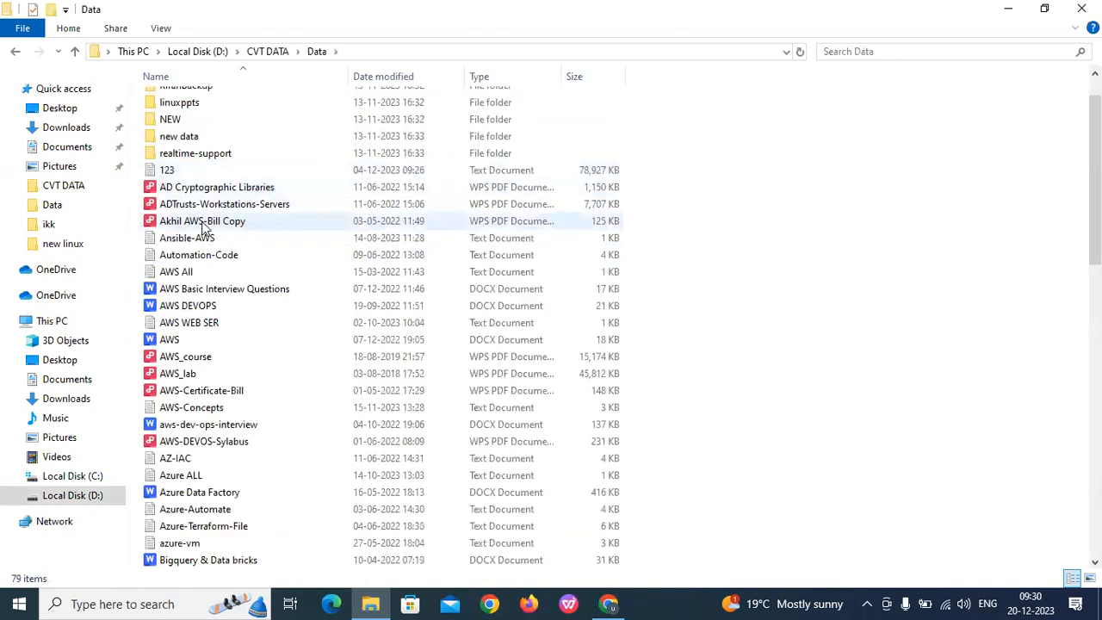
{"action": "double_click", "coordinate": [196, 407]}
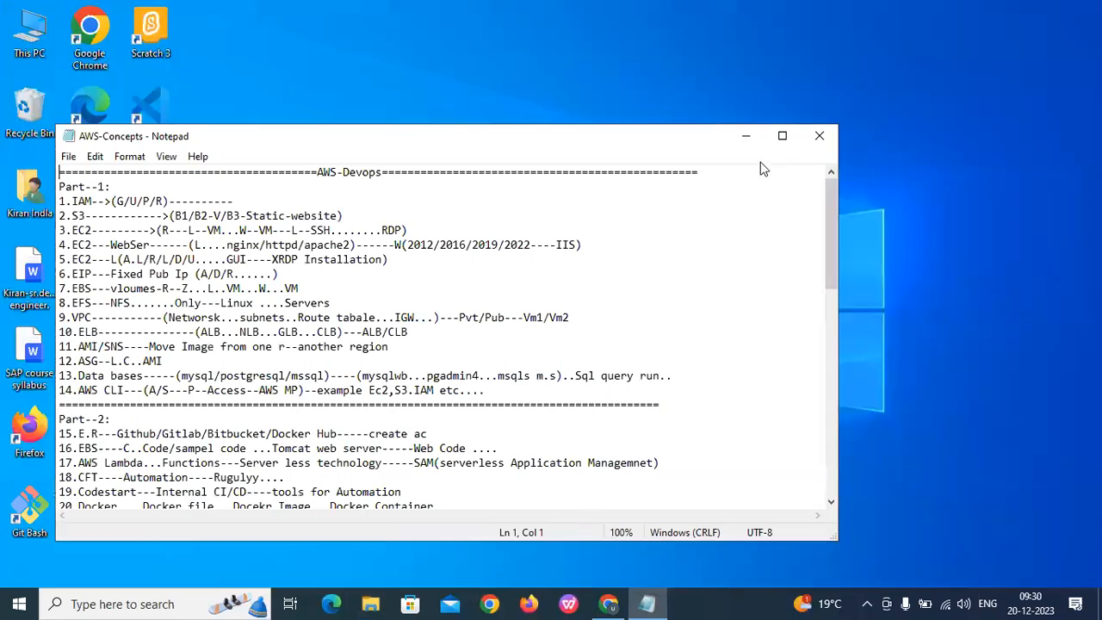
{"action": "left_click", "coordinate": [782, 136]}
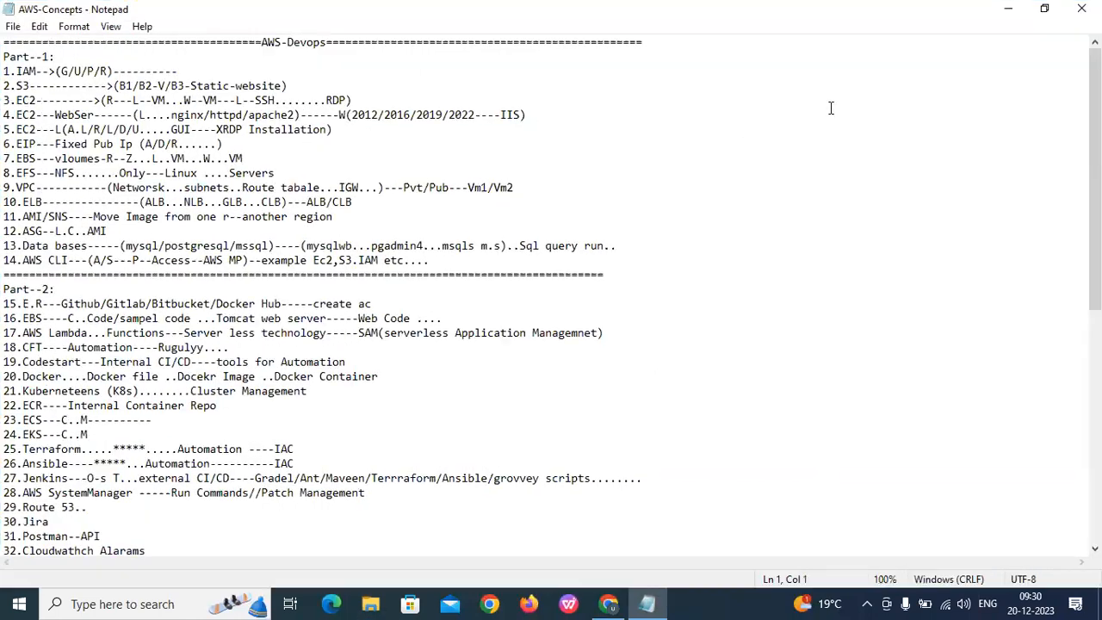
- Highlight line 11, 'AMI/SNS----Move Image from one r--another region', in the AWS-Concepts notes
{"action": "scroll", "coordinate": [830, 107], "scroll_direction": "down", "scroll_amount": 3}
{"action": "scroll", "coordinate": [809, 125], "scroll_direction": "up", "scroll_amount": 3}
{"action": "scroll", "coordinate": [512, 234], "scroll_direction": "down", "scroll_amount": 2}
{"action": "scroll", "coordinate": [512, 235], "scroll_direction": "up", "scroll_amount": 2}
{"action": "left_click_drag", "start_coordinate": [4, 217], "coordinate": [341, 217]}
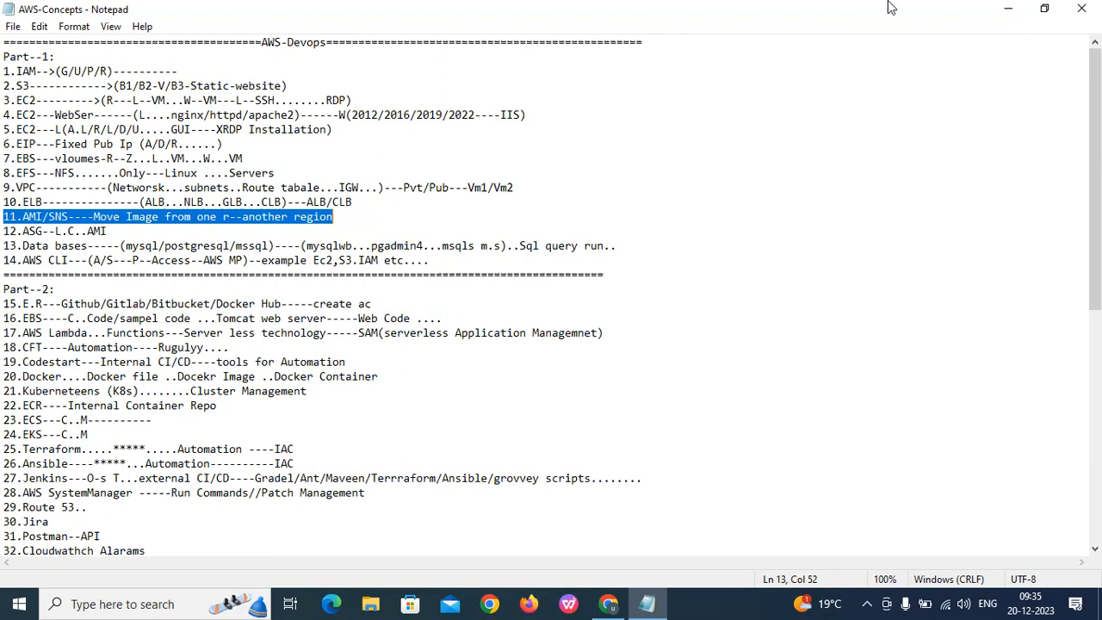
- Return to the EC2 instances list, check the region, and open Connect for Flipkart-Server
{"action": "left_click", "coordinate": [1007, 9]}
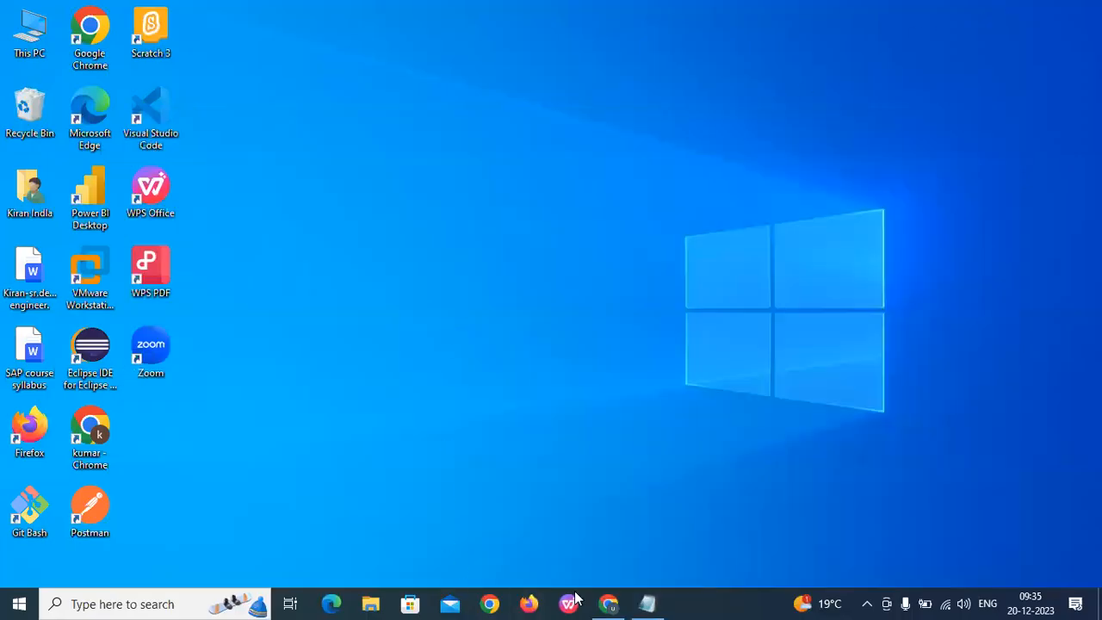
{"action": "left_click", "coordinate": [608, 603]}
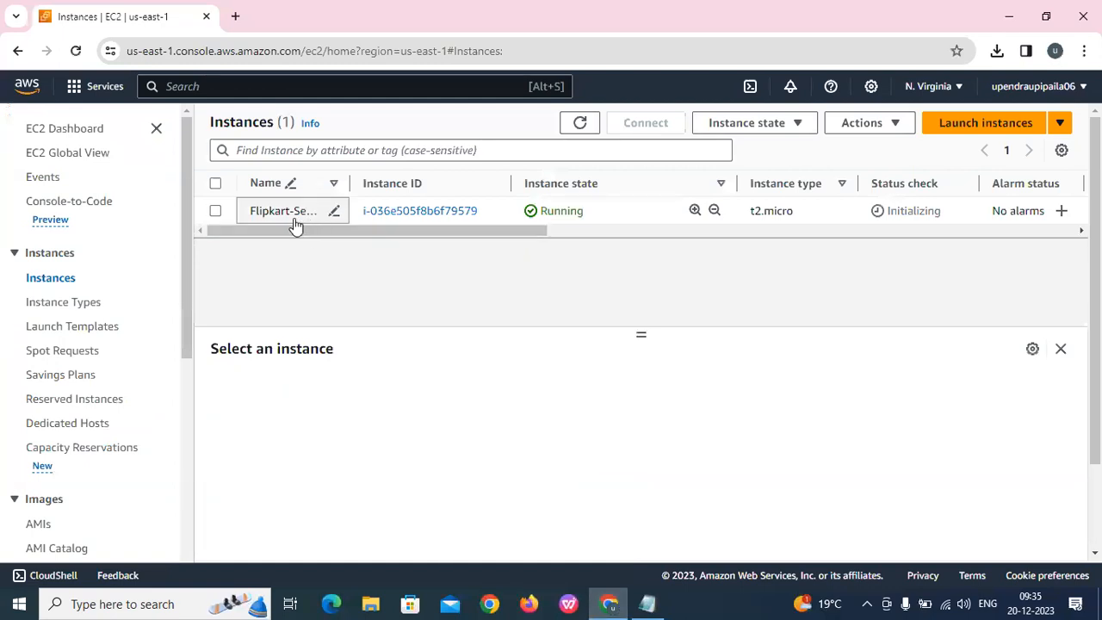
{"action": "left_click", "coordinate": [935, 89]}
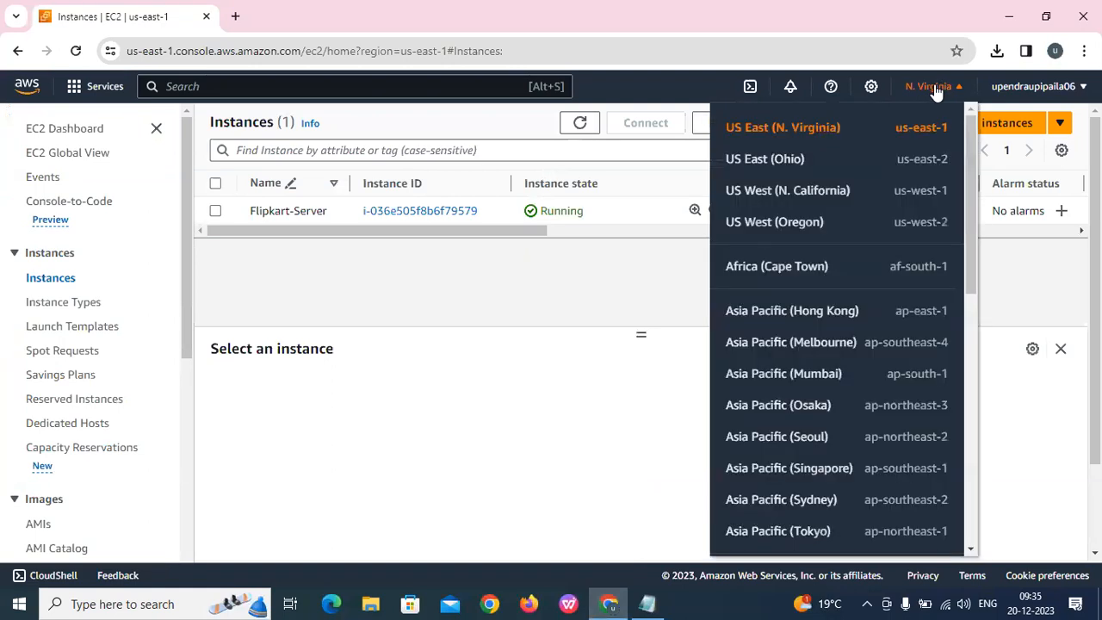
{"action": "left_click", "coordinate": [532, 287]}
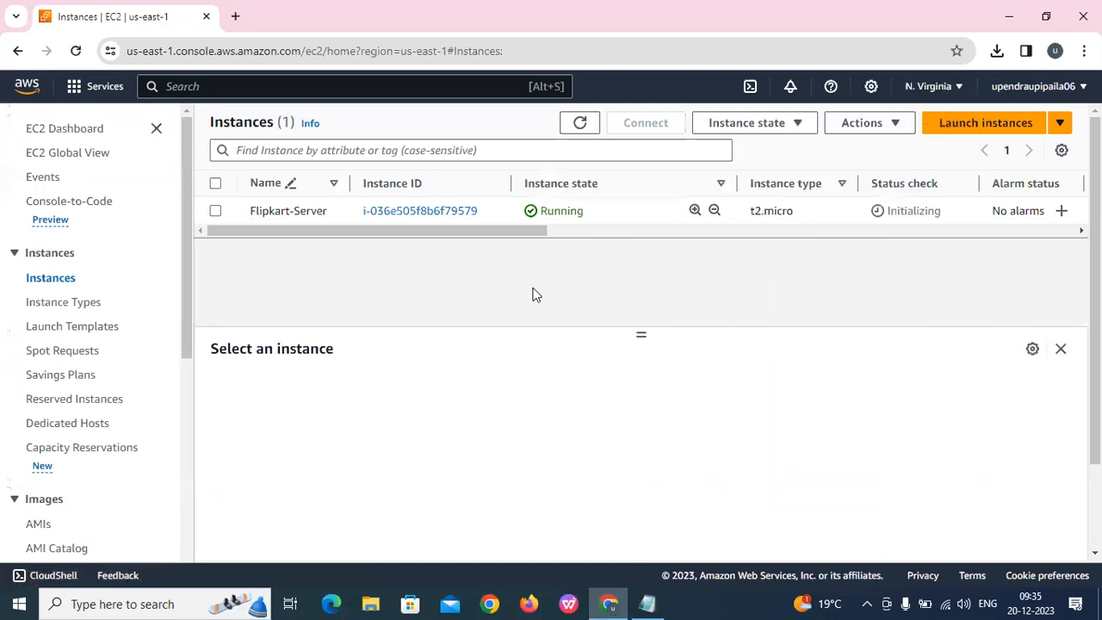
{"action": "left_click", "coordinate": [216, 211]}
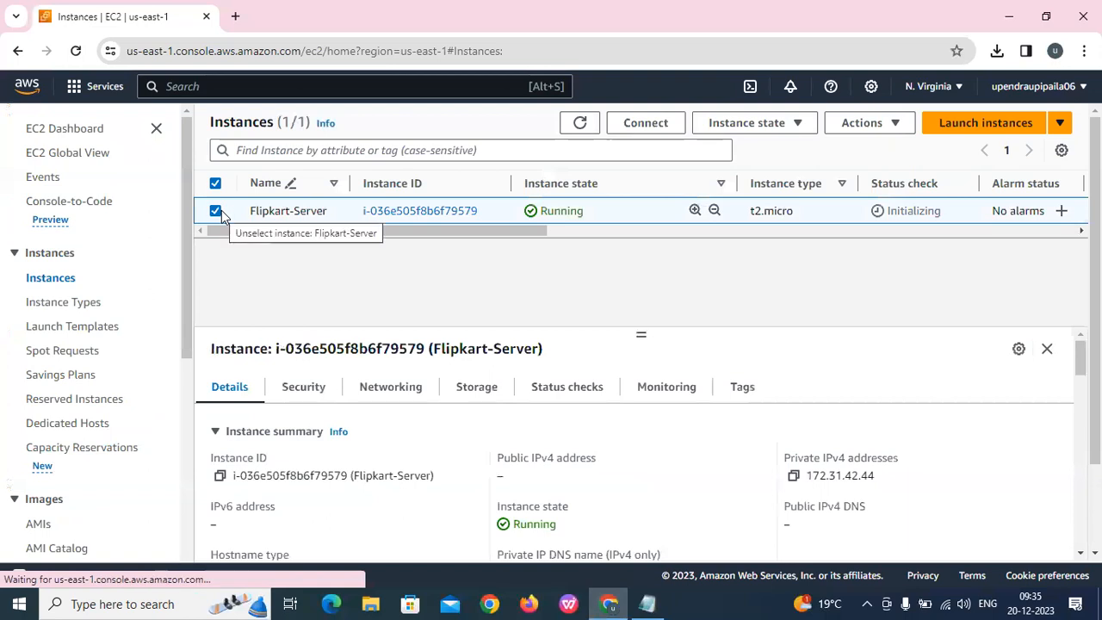
{"action": "left_click", "coordinate": [641, 133]}
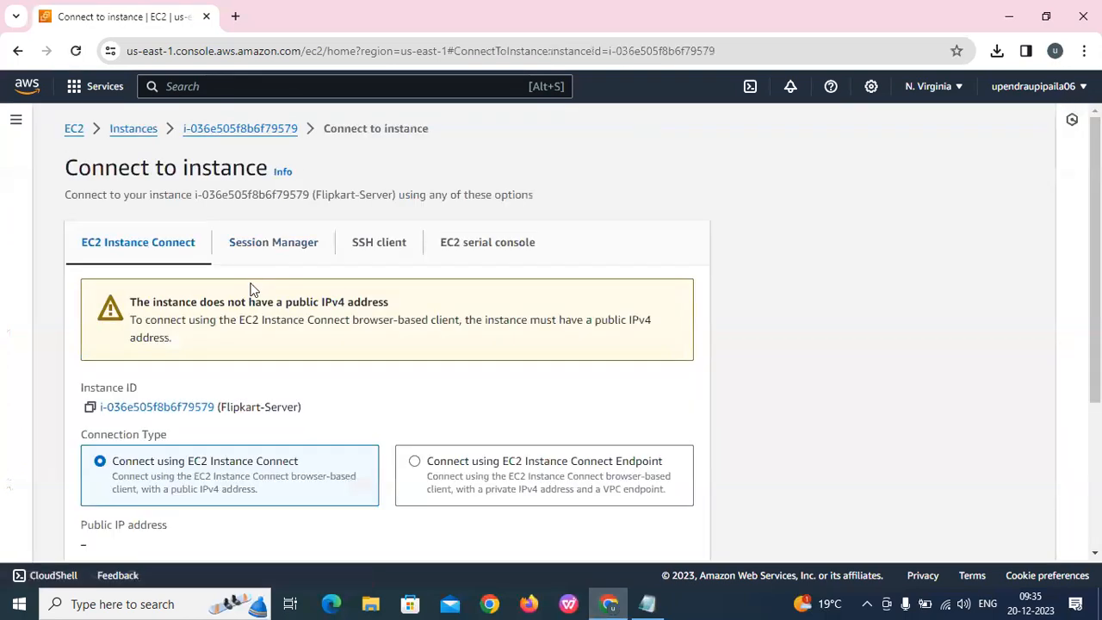
- Empty the ec2-user value from the User name field on the Flipkart-Server connect page
{"action": "scroll", "coordinate": [251, 287], "scroll_direction": "down", "scroll_amount": 3}
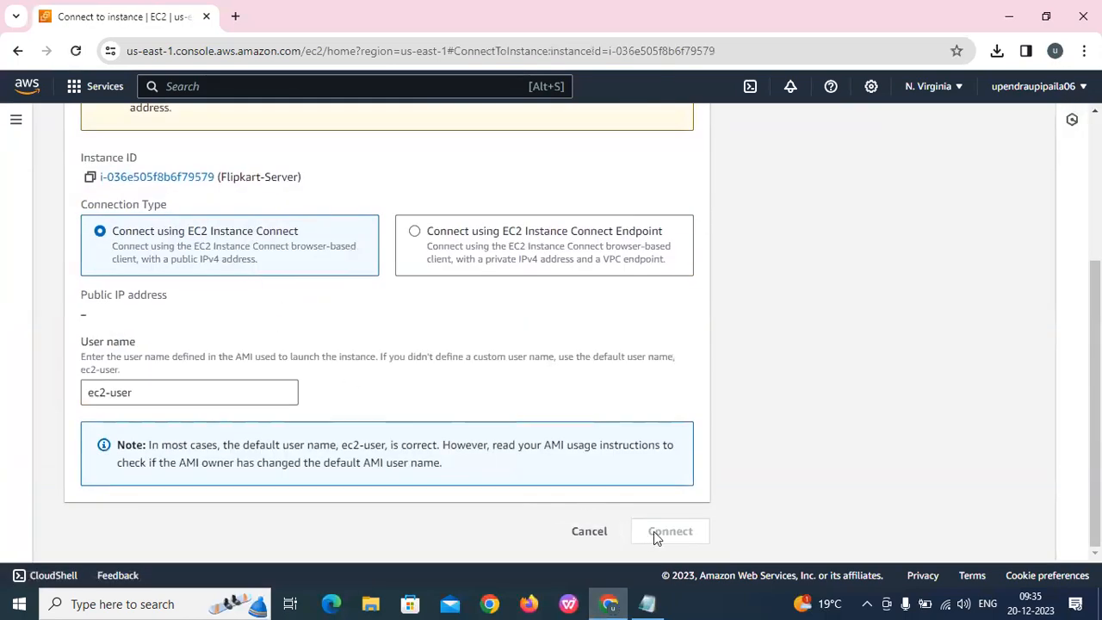
{"action": "left_click", "coordinate": [269, 390]}
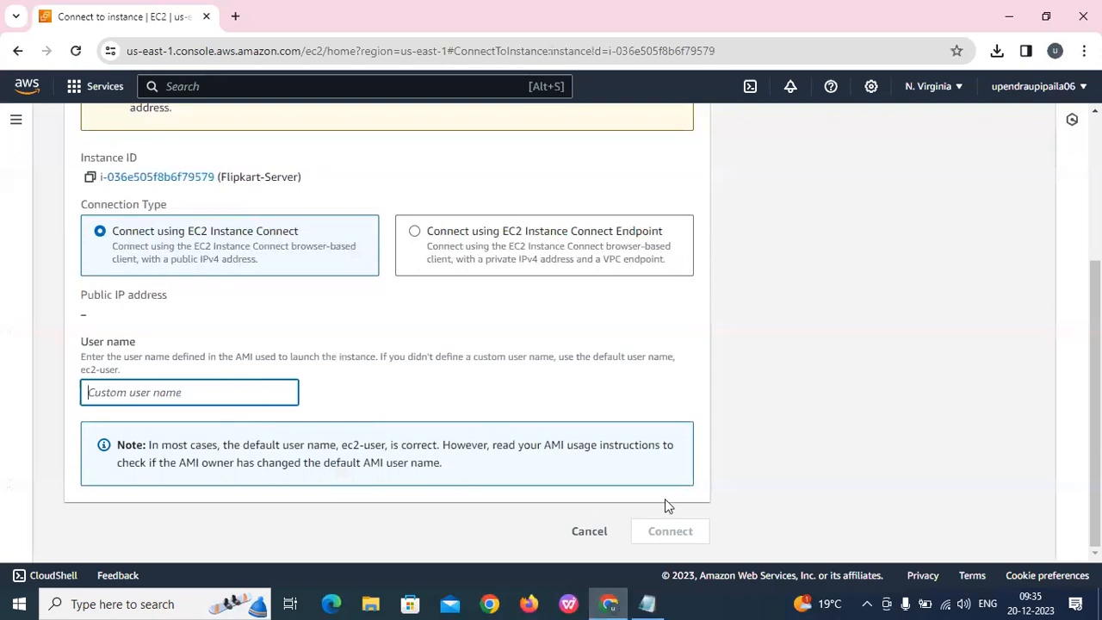
{"action": "scroll", "coordinate": [735, 516], "scroll_direction": "up", "scroll_amount": 3}
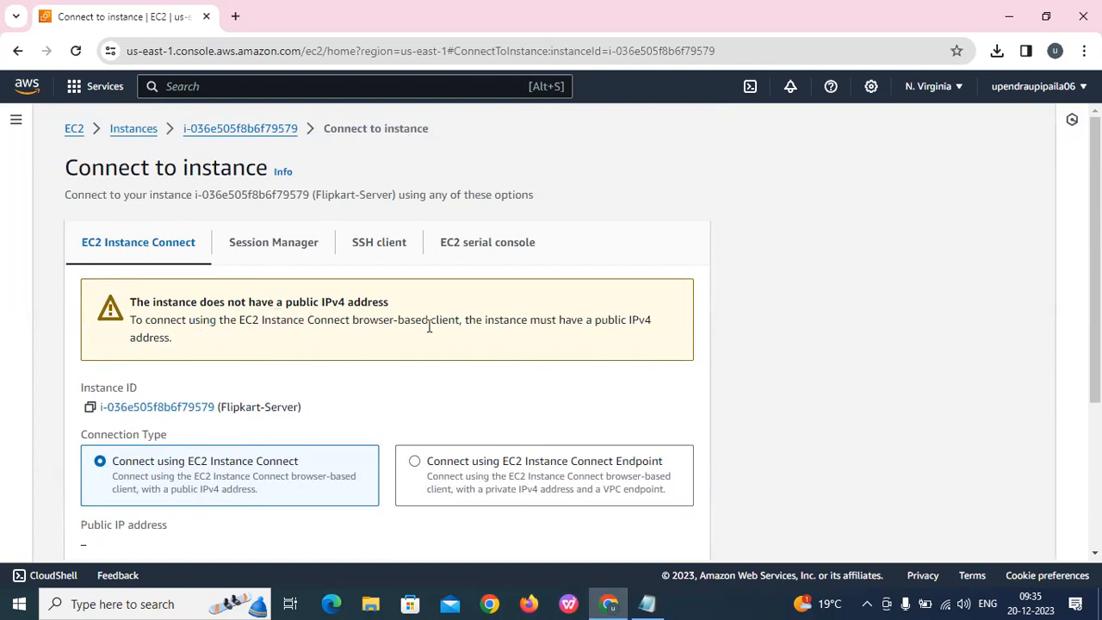
{"action": "scroll", "coordinate": [287, 296], "scroll_direction": "down", "scroll_amount": 2}
{"action": "scroll", "coordinate": [287, 295], "scroll_direction": "up", "scroll_amount": 2}
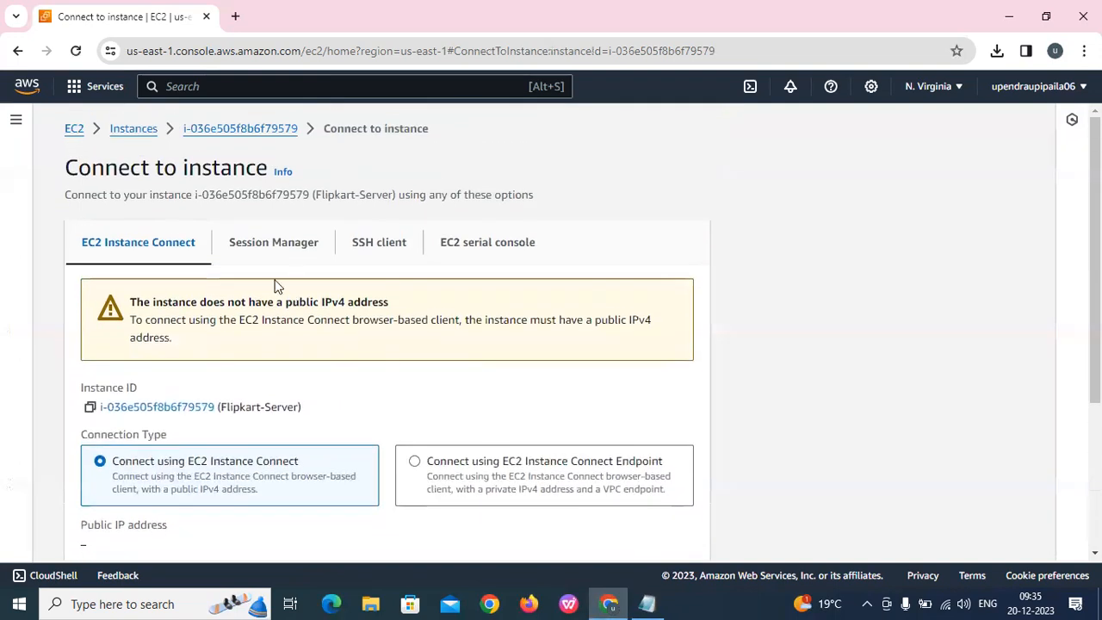
{"action": "left_click", "coordinate": [117, 129]}
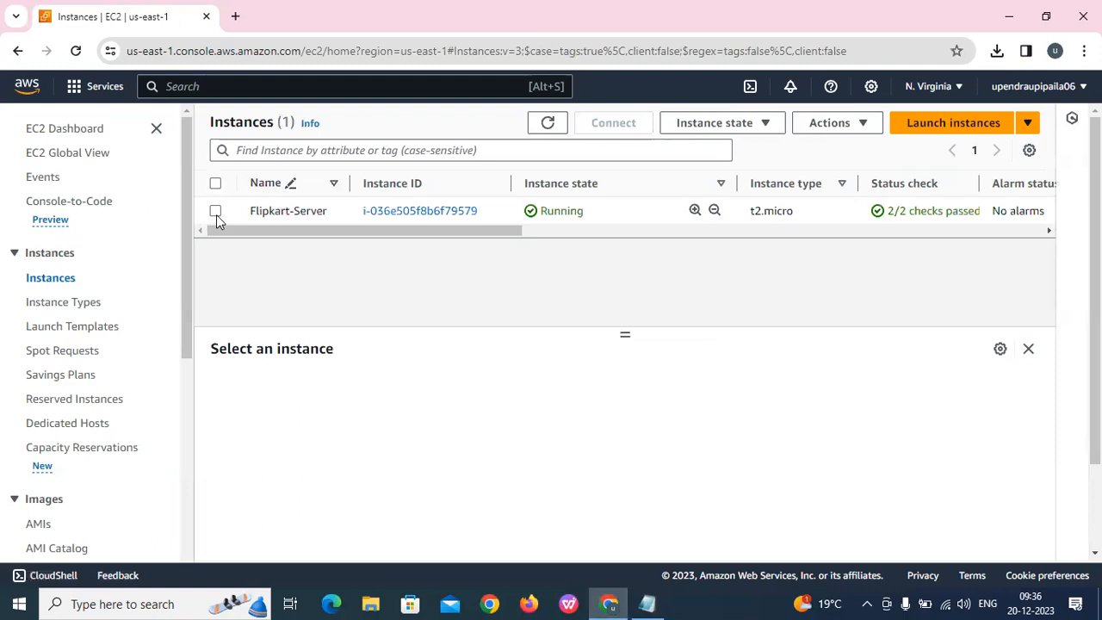
{"action": "left_click", "coordinate": [215, 211]}
{"action": "left_click", "coordinate": [379, 400]}
{"action": "scroll", "coordinate": [364, 433], "scroll_direction": "down", "scroll_amount": 3}
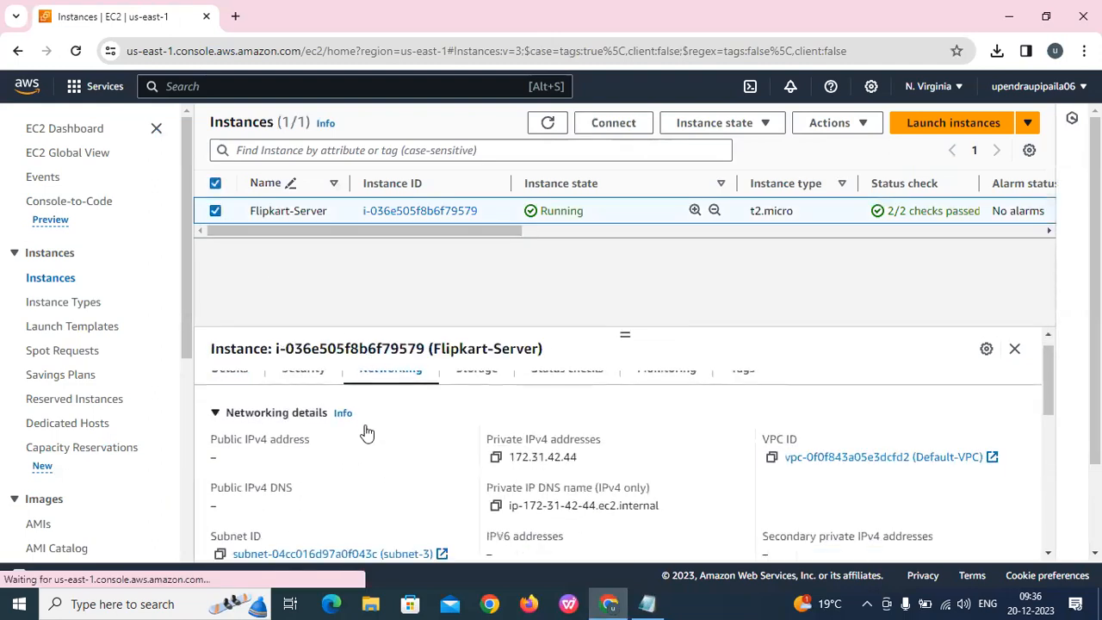
{"action": "scroll", "coordinate": [364, 433], "scroll_direction": "up", "scroll_amount": 3}
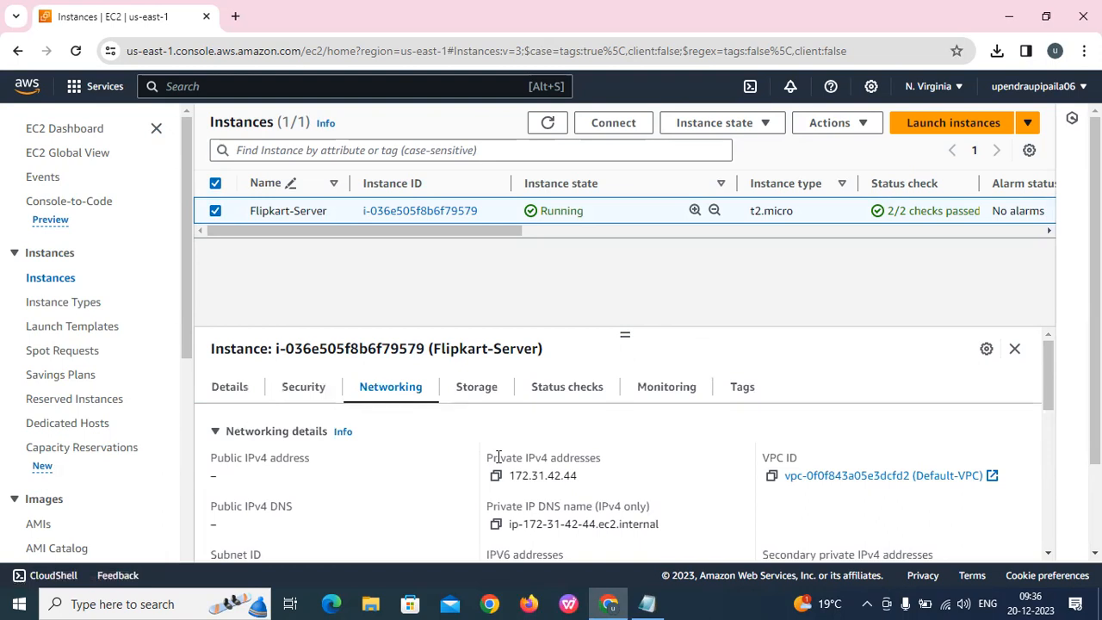
{"action": "scroll", "coordinate": [497, 459], "scroll_direction": "down", "scroll_amount": 2}
{"action": "scroll", "coordinate": [498, 462], "scroll_direction": "up", "scroll_amount": 2}
{"action": "scroll", "coordinate": [498, 457], "scroll_direction": "down", "scroll_amount": 2}
{"action": "scroll", "coordinate": [496, 456], "scroll_direction": "up", "scroll_amount": 2}
{"action": "scroll", "coordinate": [497, 459], "scroll_direction": "down", "scroll_amount": 2}
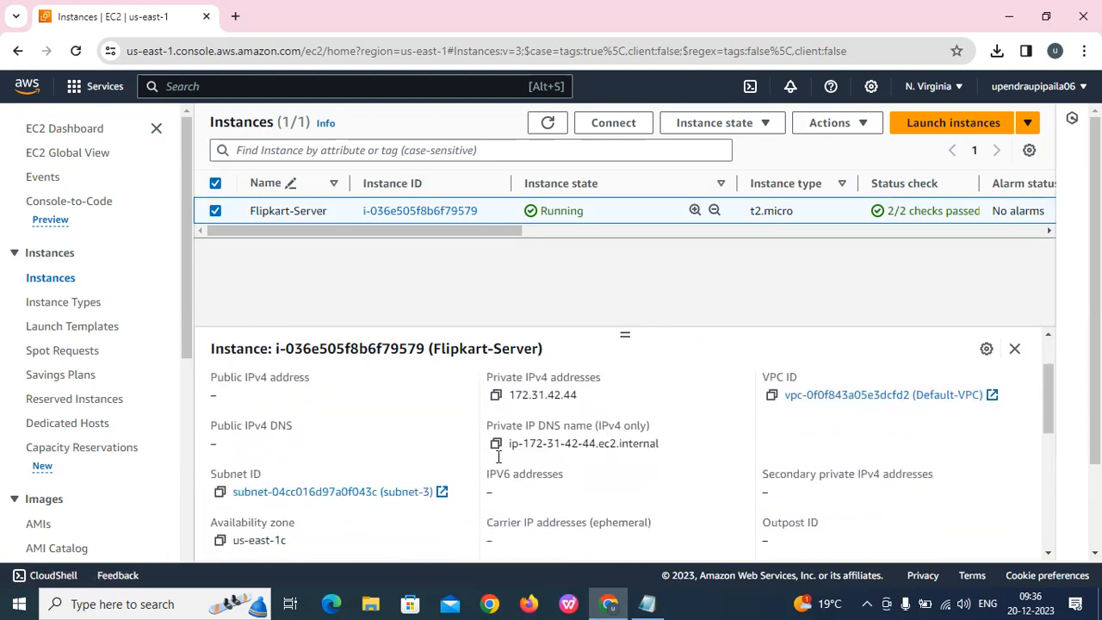
{"action": "scroll", "coordinate": [497, 463], "scroll_direction": "down", "scroll_amount": 2}
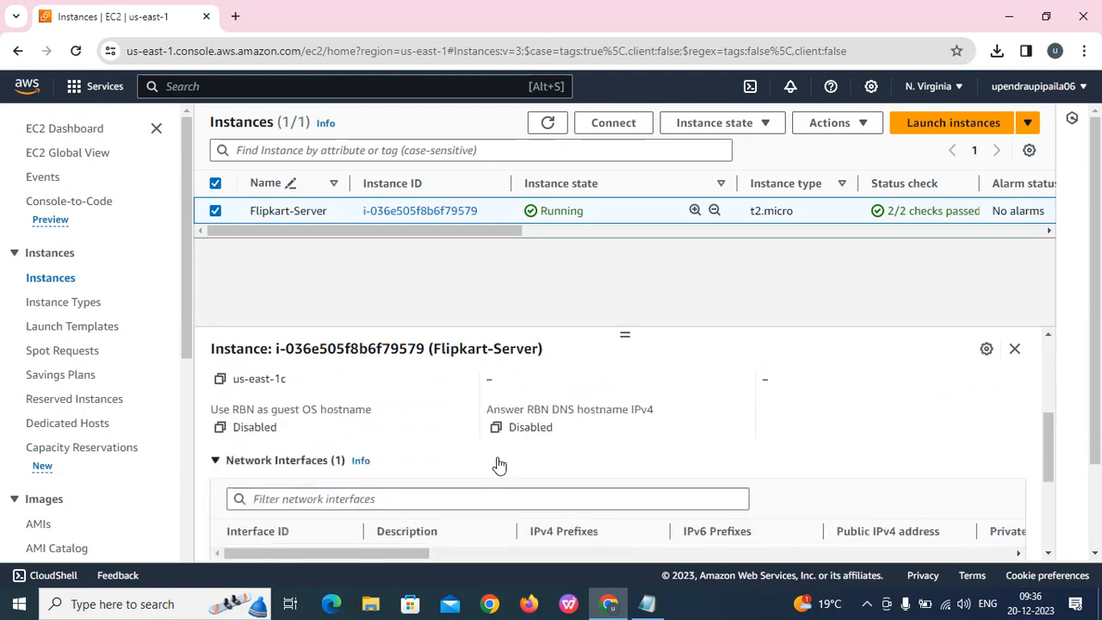
{"action": "scroll", "coordinate": [500, 465], "scroll_direction": "up", "scroll_amount": 5}
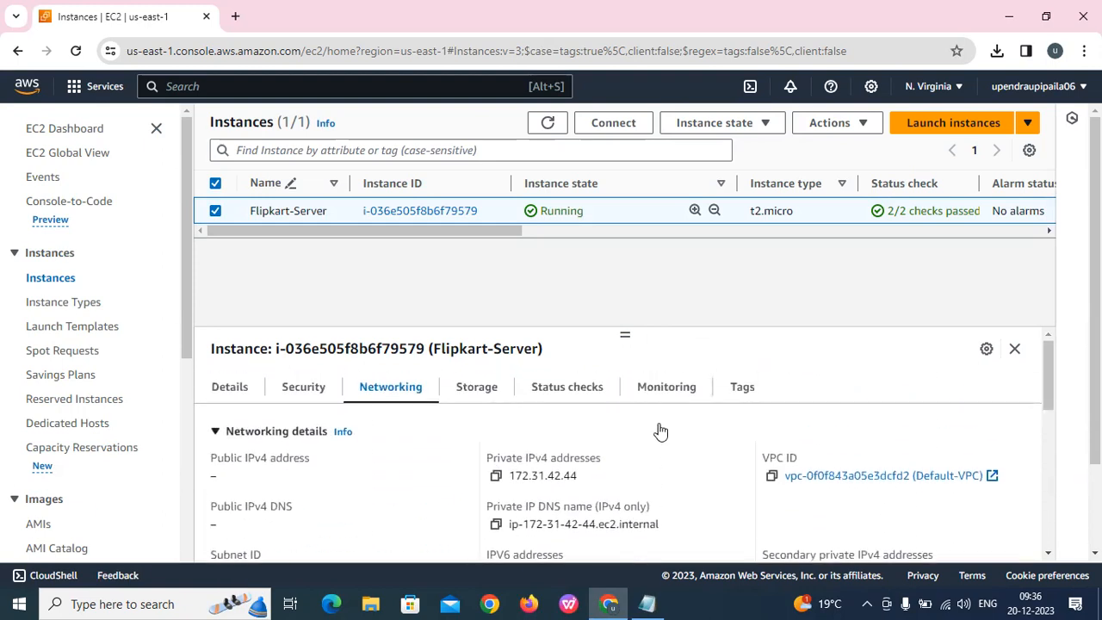
{"action": "left_click", "coordinate": [986, 348]}
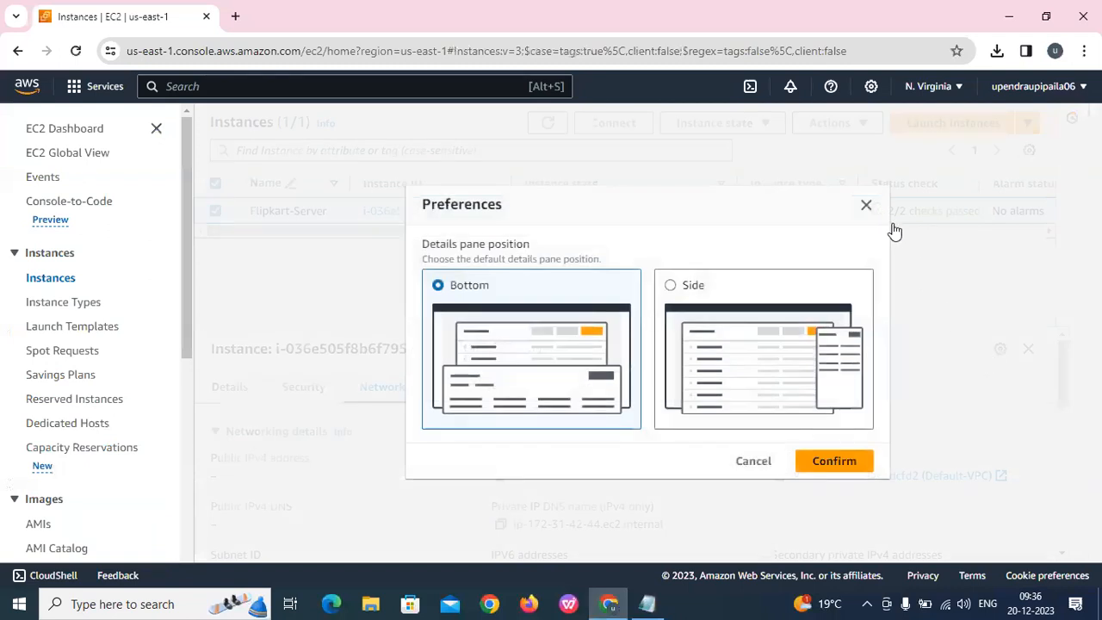
{"action": "left_click", "coordinate": [866, 205]}
{"action": "scroll", "coordinate": [512, 434], "scroll_direction": "up", "scroll_amount": 1}
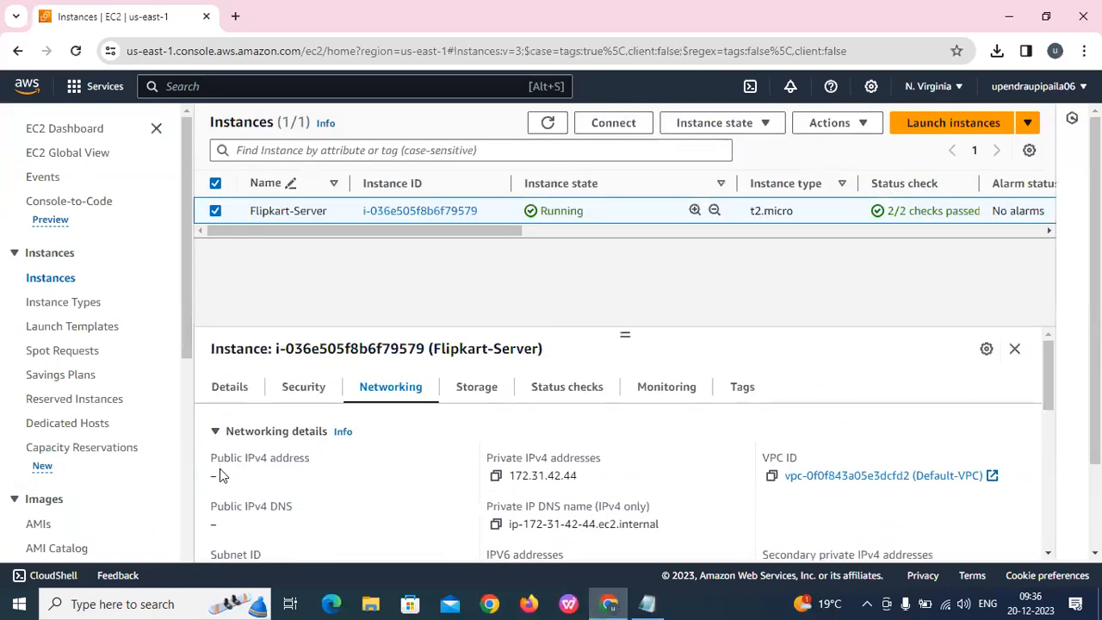
{"action": "scroll", "coordinate": [219, 468], "scroll_direction": "down", "scroll_amount": 1}
{"action": "scroll", "coordinate": [292, 442], "scroll_direction": "up", "scroll_amount": 1}
- Terminate Flipkart-Server, refresh to see it Shutting-down, and begin launching a new instance
{"action": "left_click", "coordinate": [860, 124]}
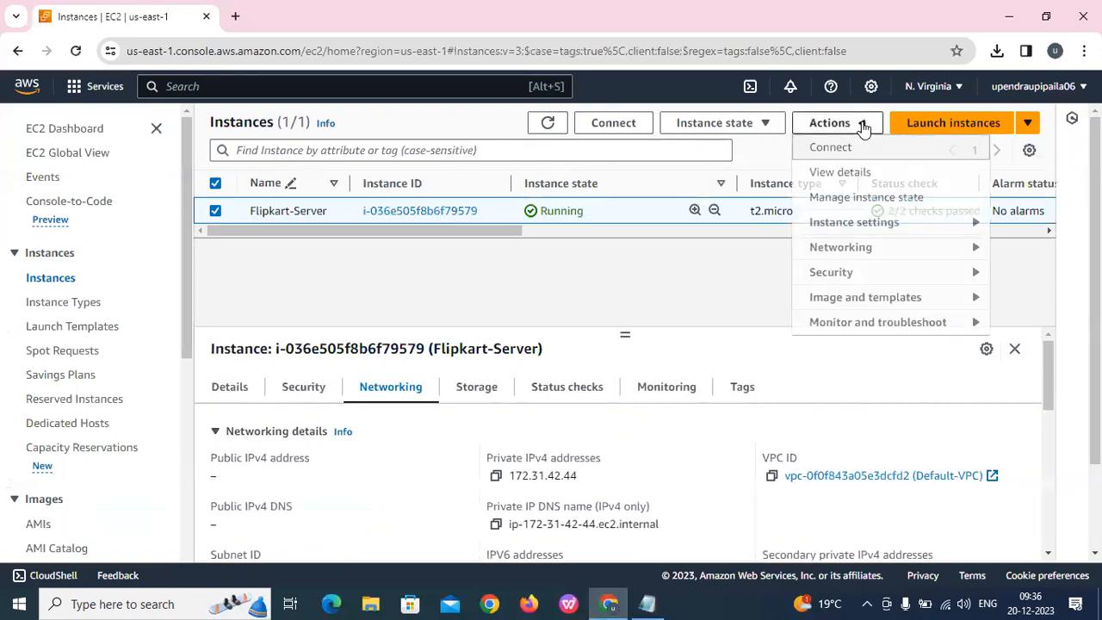
{"action": "left_click", "coordinate": [730, 128]}
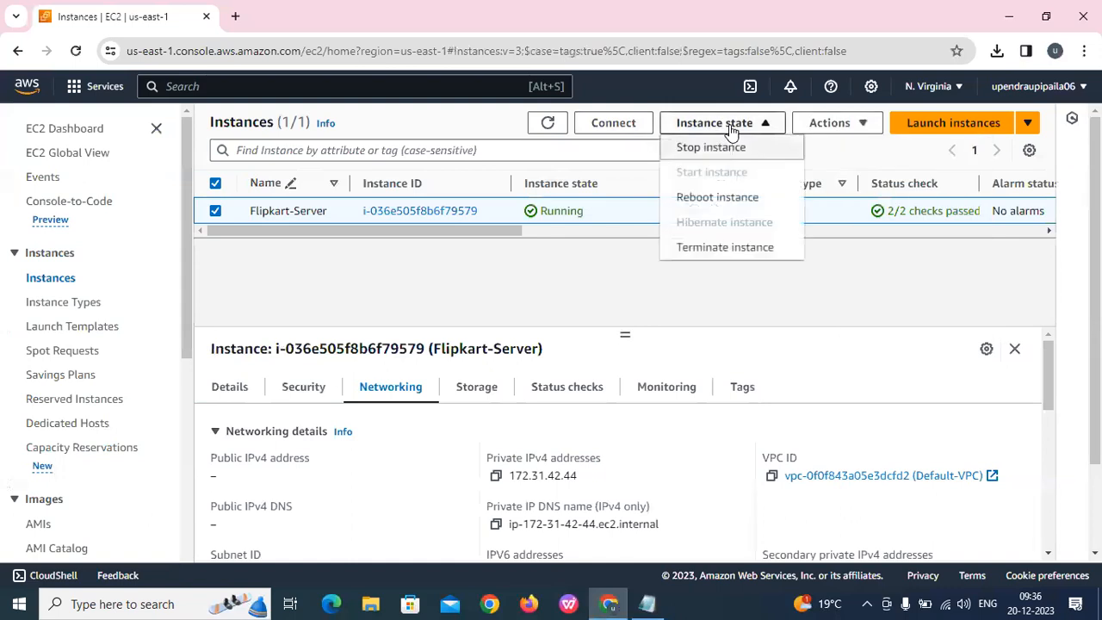
{"action": "left_click", "coordinate": [721, 246]}
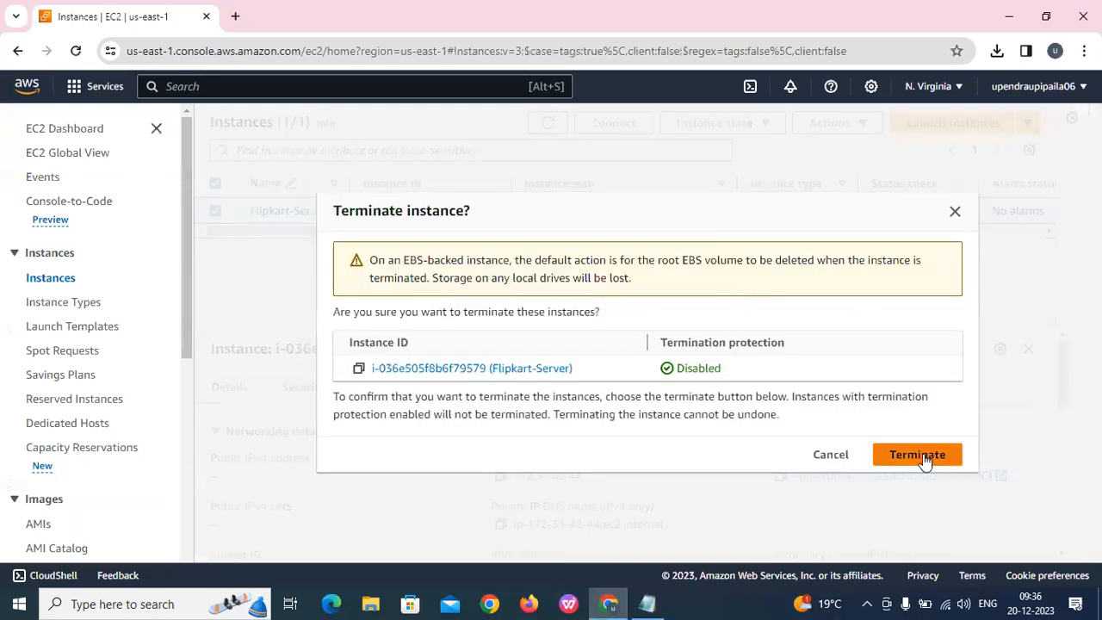
{"action": "left_click", "coordinate": [921, 456]}
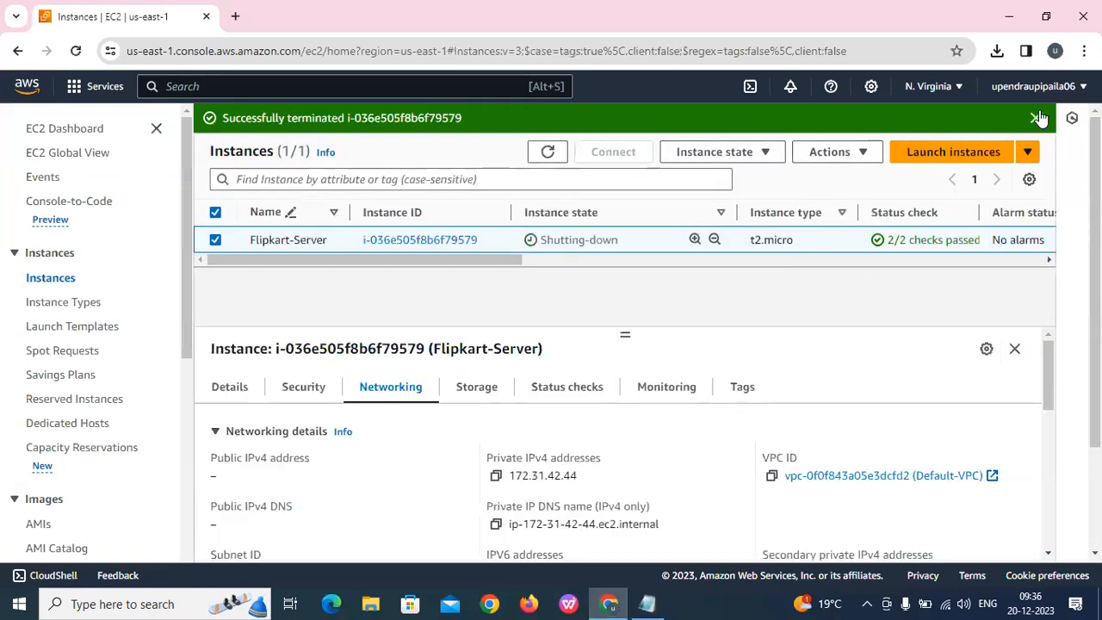
{"action": "left_click", "coordinate": [1035, 118]}
{"action": "left_click", "coordinate": [547, 123]}
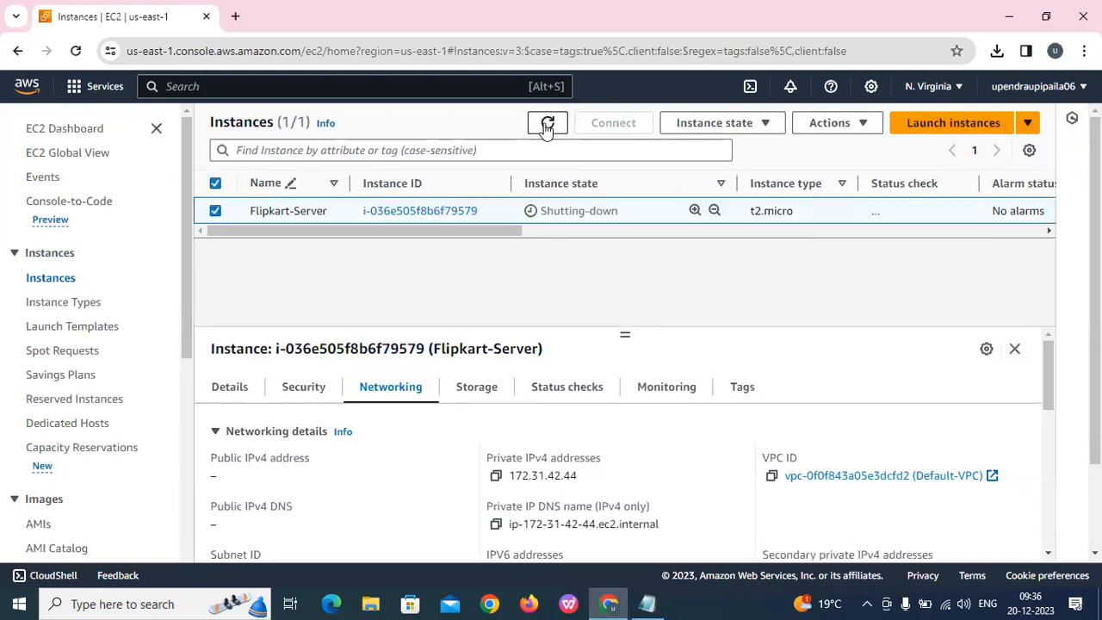
{"action": "left_click", "coordinate": [936, 122]}
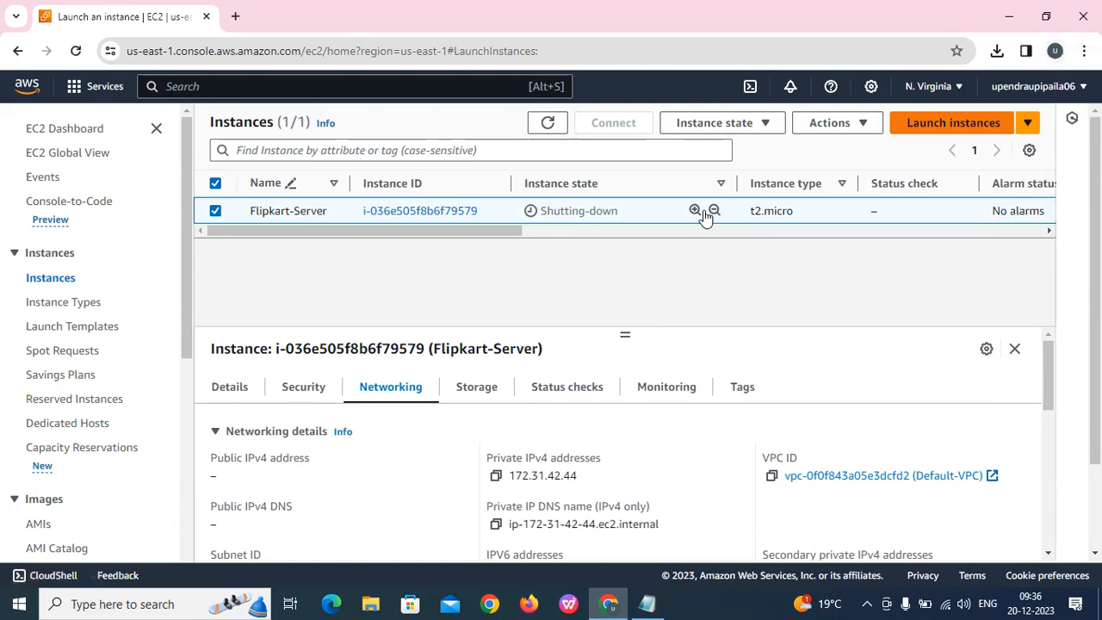
- Name the instance Flipkart-Main-Server and choose the Flipkart-Key key pair
{"action": "left_click", "coordinate": [226, 342]}
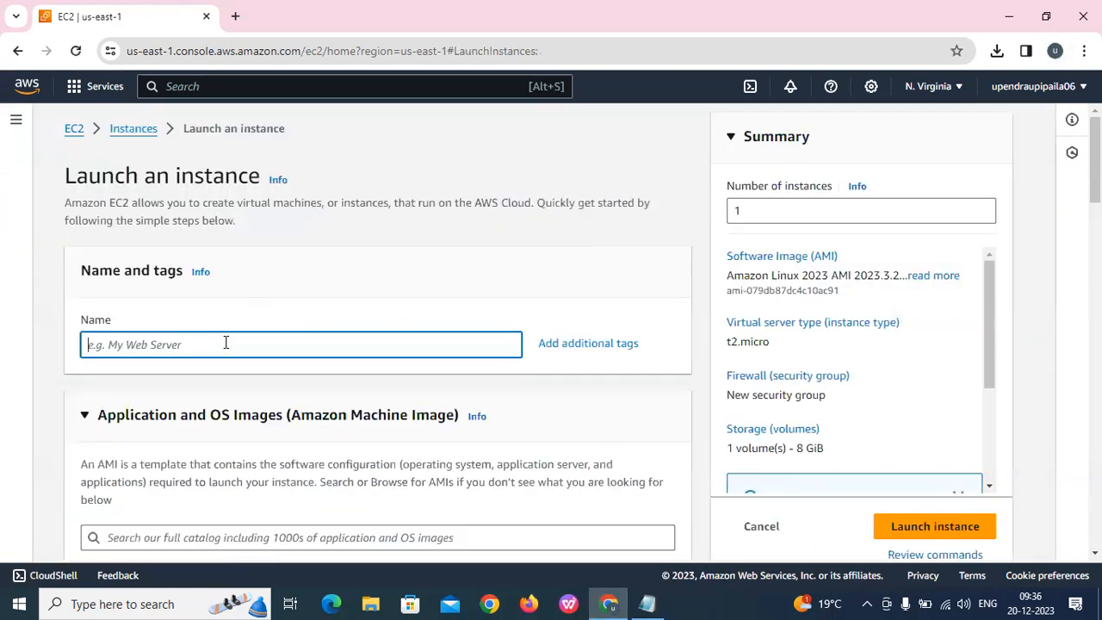
{"action": "type", "text": "Flipkart-Main-Server"}
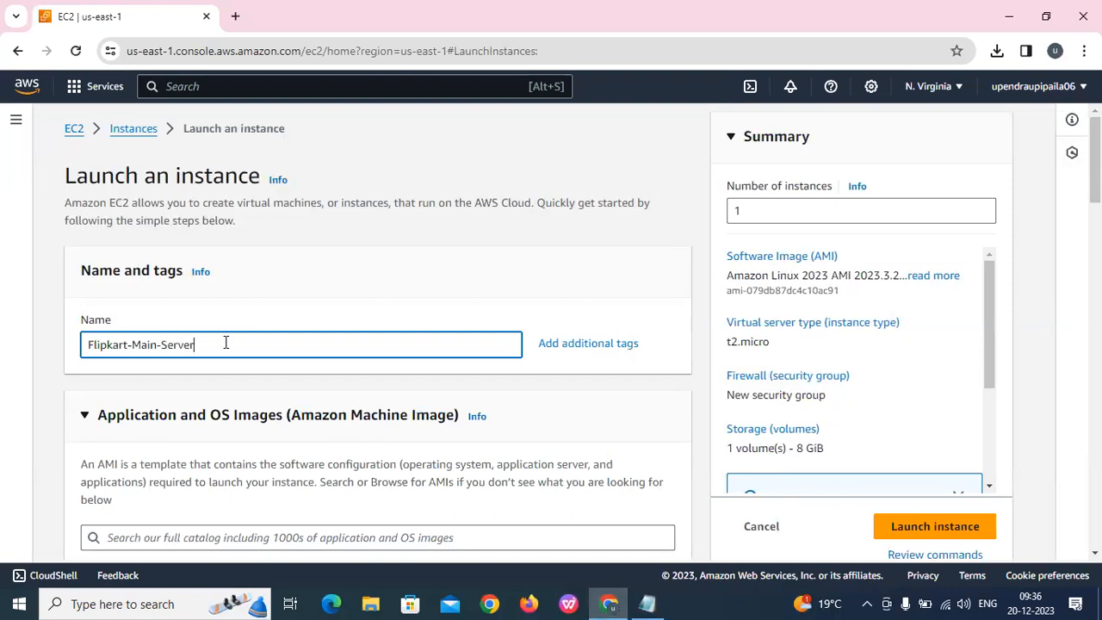
{"action": "scroll", "coordinate": [225, 342], "scroll_direction": "down", "scroll_amount": 5}
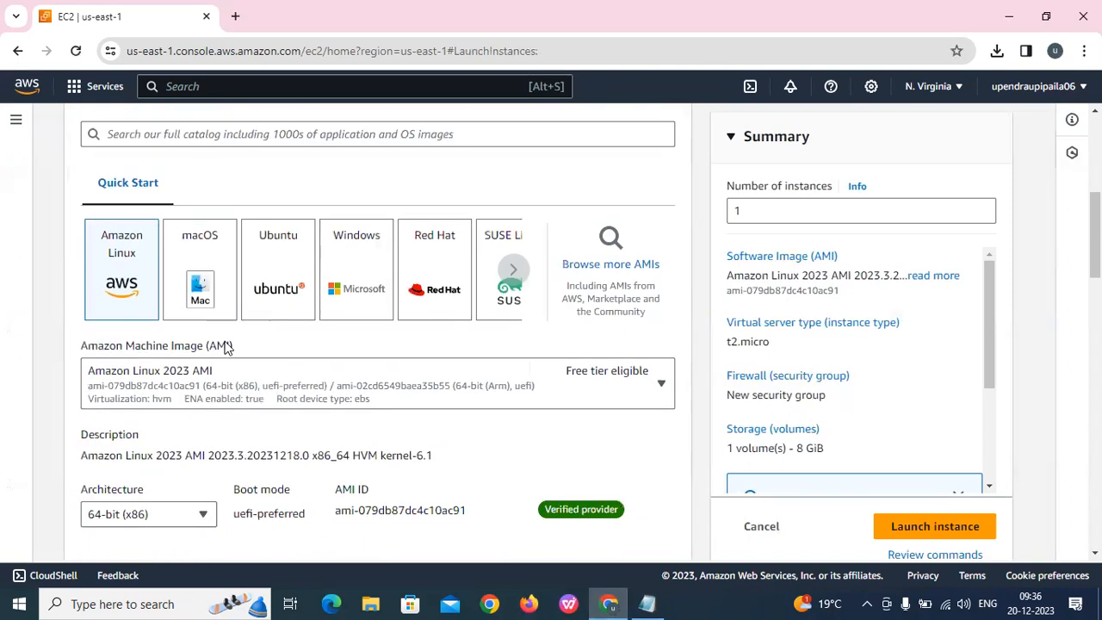
{"action": "scroll", "coordinate": [90, 327], "scroll_direction": "down", "scroll_amount": 6}
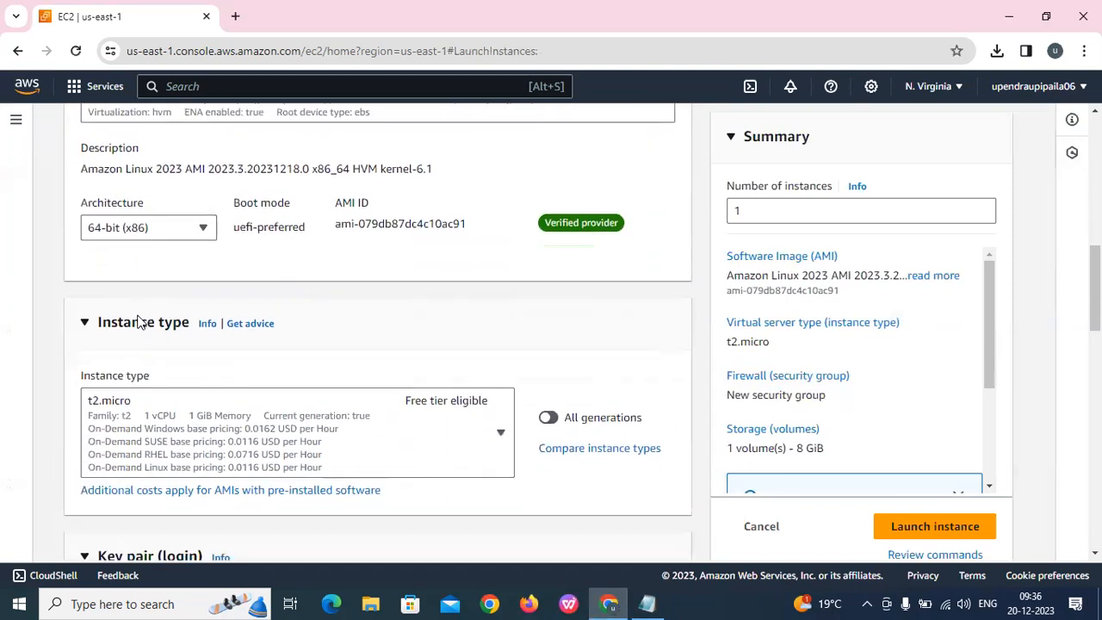
{"action": "scroll", "coordinate": [142, 323], "scroll_direction": "down", "scroll_amount": 1}
{"action": "left_click", "coordinate": [131, 410]}
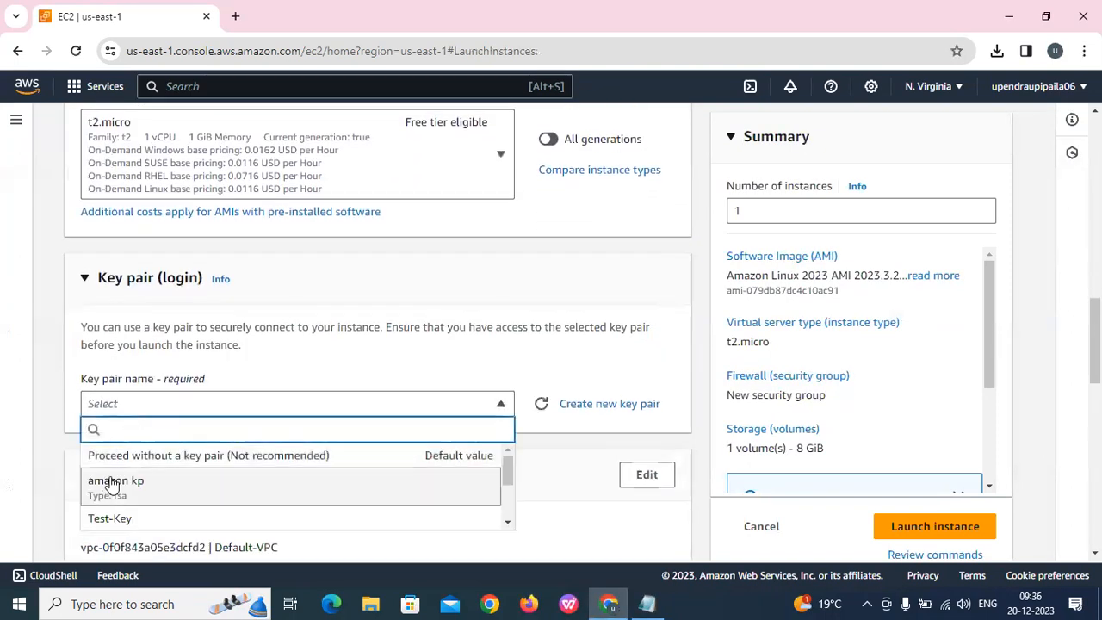
{"action": "left_click", "coordinate": [120, 518]}
{"action": "left_click", "coordinate": [166, 402]}
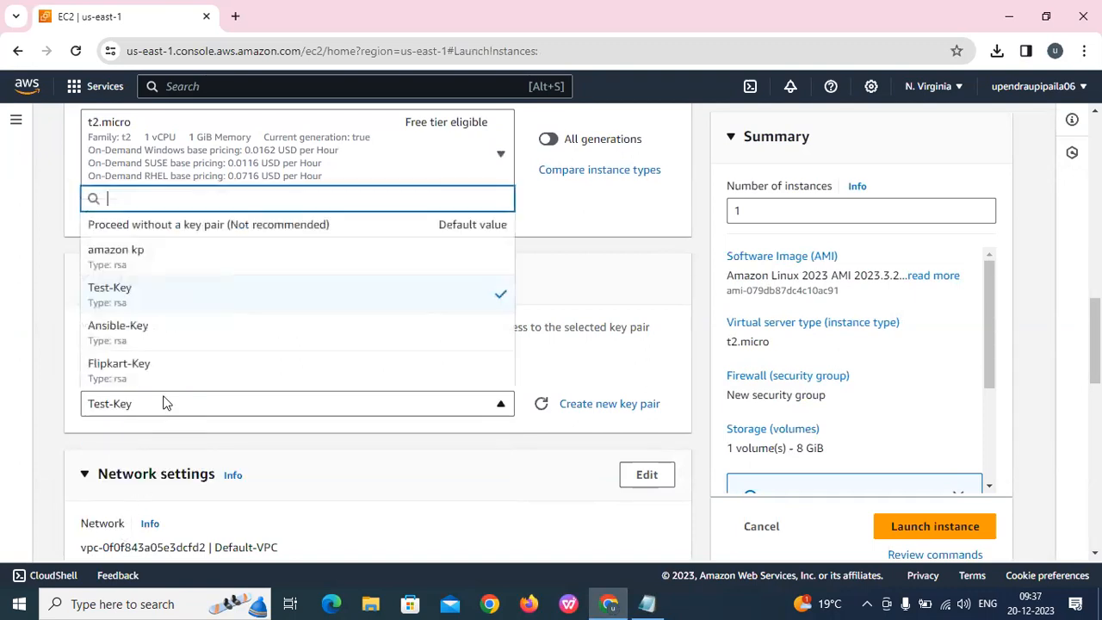
{"action": "left_click", "coordinate": [148, 366]}
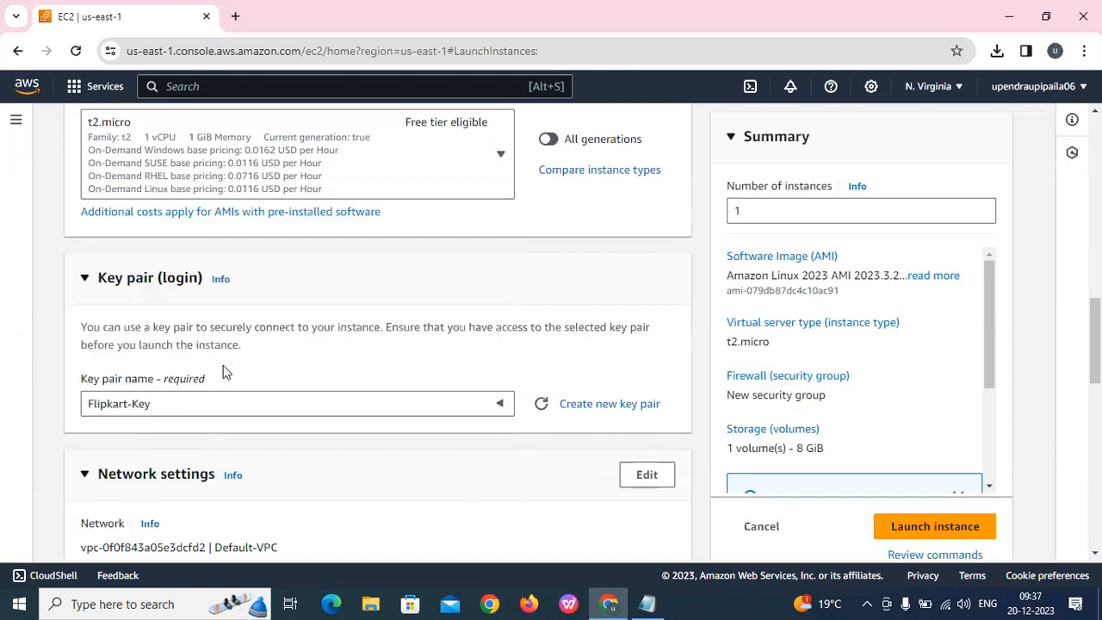
- Set network settings to the default VPC, subnet-1, and auto-assign public IP Enable
{"action": "scroll", "coordinate": [223, 368], "scroll_direction": "down", "scroll_amount": 2}
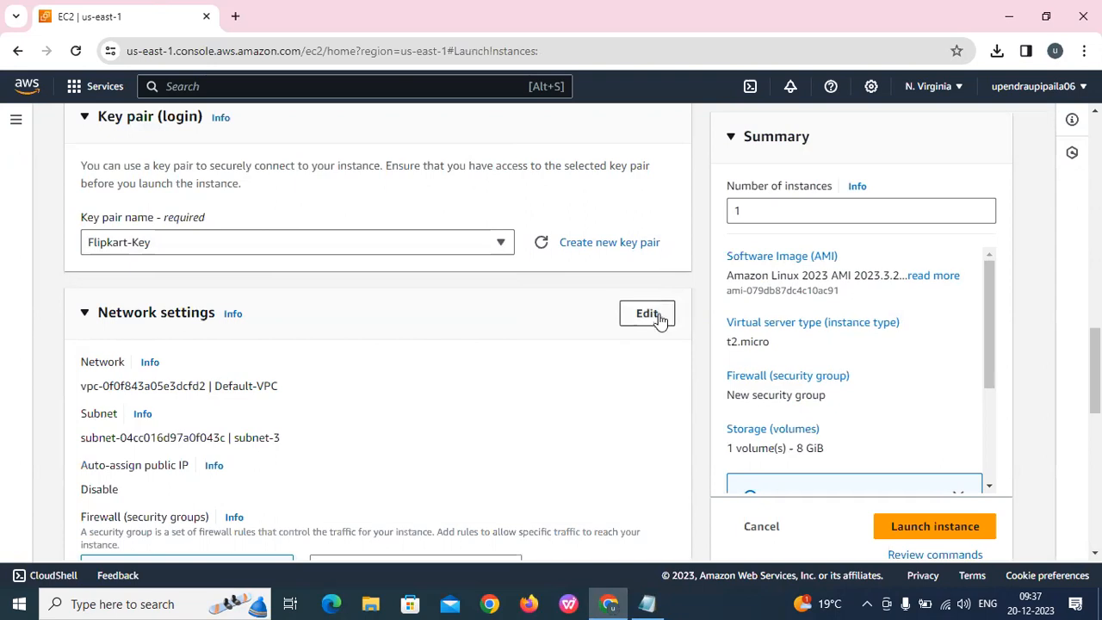
{"action": "left_click", "coordinate": [647, 313]}
{"action": "scroll", "coordinate": [221, 400], "scroll_direction": "down", "scroll_amount": 1}
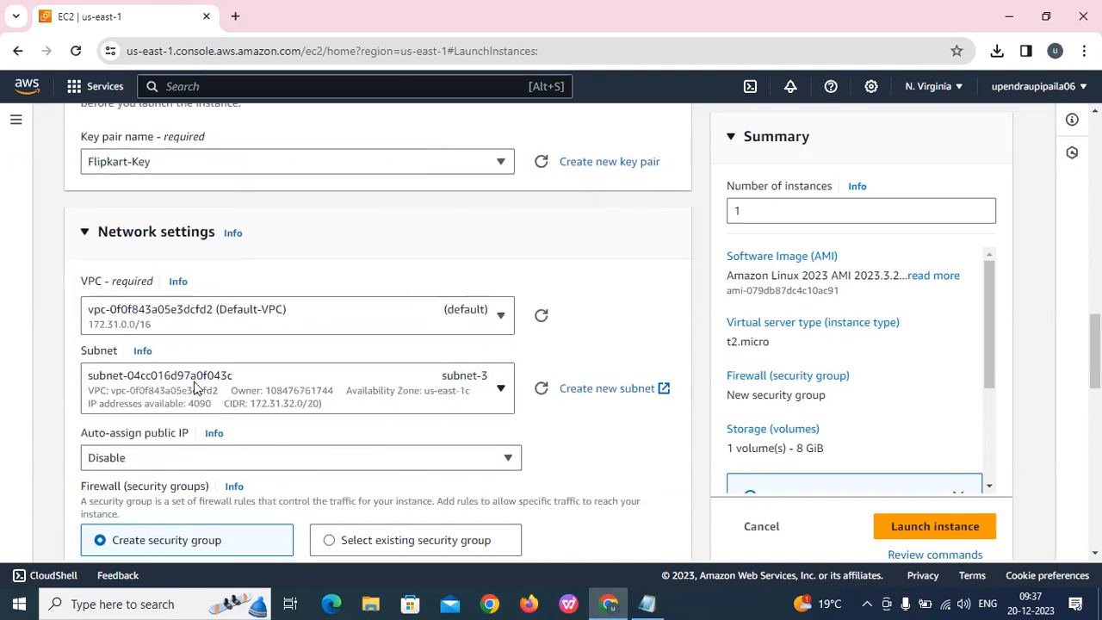
{"action": "left_click", "coordinate": [251, 335]}
{"action": "left_click", "coordinate": [178, 393]}
{"action": "left_click", "coordinate": [293, 392]}
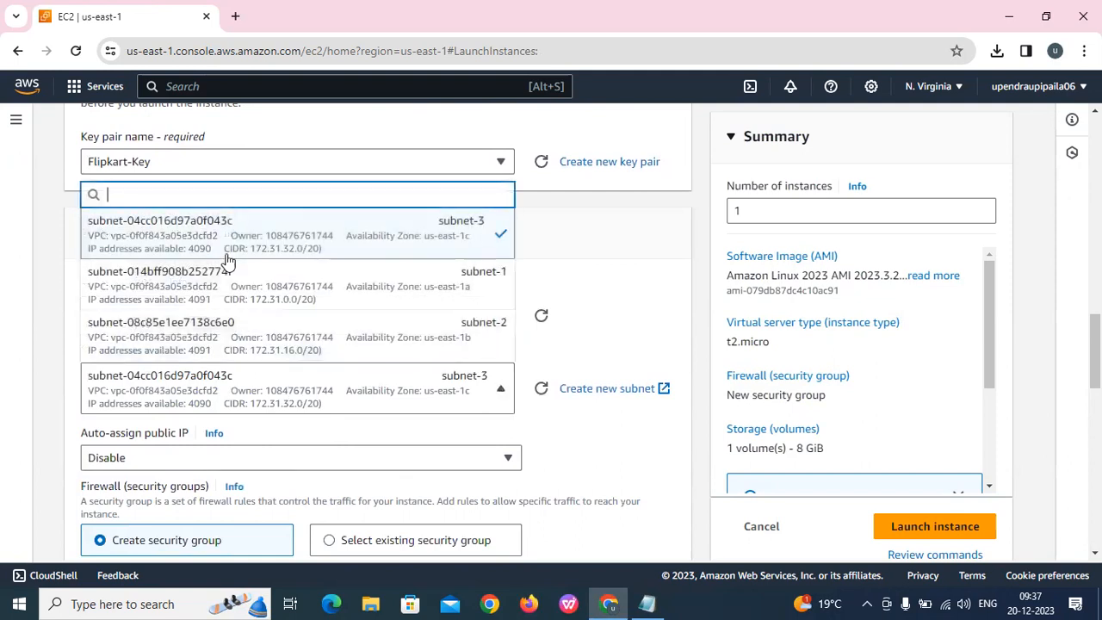
{"action": "left_click", "coordinate": [394, 295]}
{"action": "scroll", "coordinate": [310, 398], "scroll_direction": "down", "scroll_amount": 2}
{"action": "left_click", "coordinate": [119, 300]}
{"action": "left_click", "coordinate": [130, 324]}
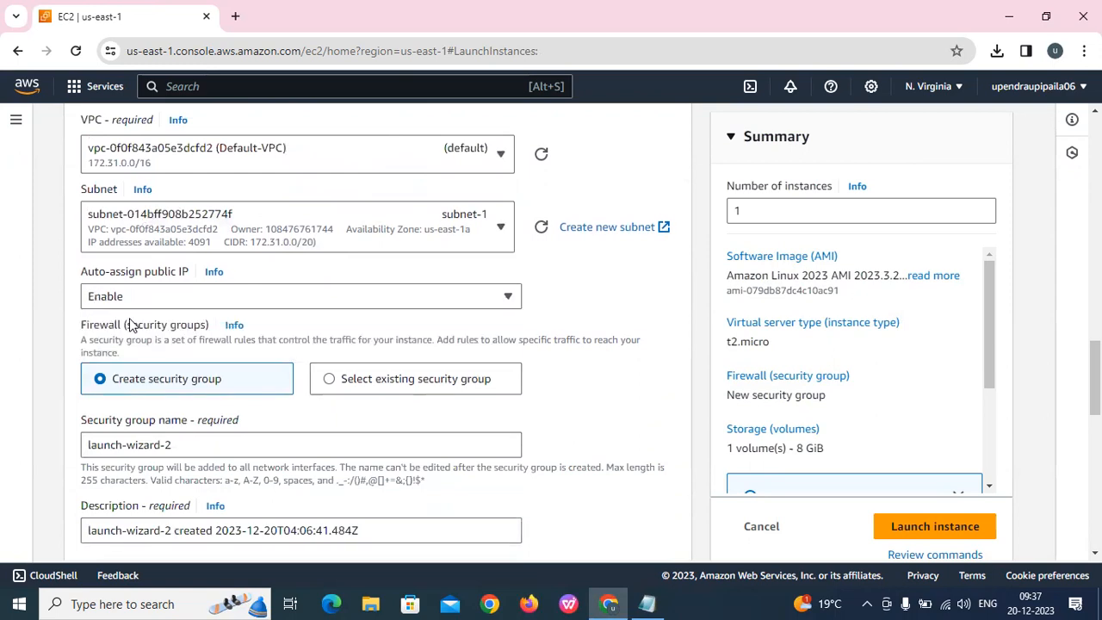
- Attach the existing default security group, keep 1 instance, and launch it
{"action": "scroll", "coordinate": [193, 338], "scroll_direction": "down", "scroll_amount": 1}
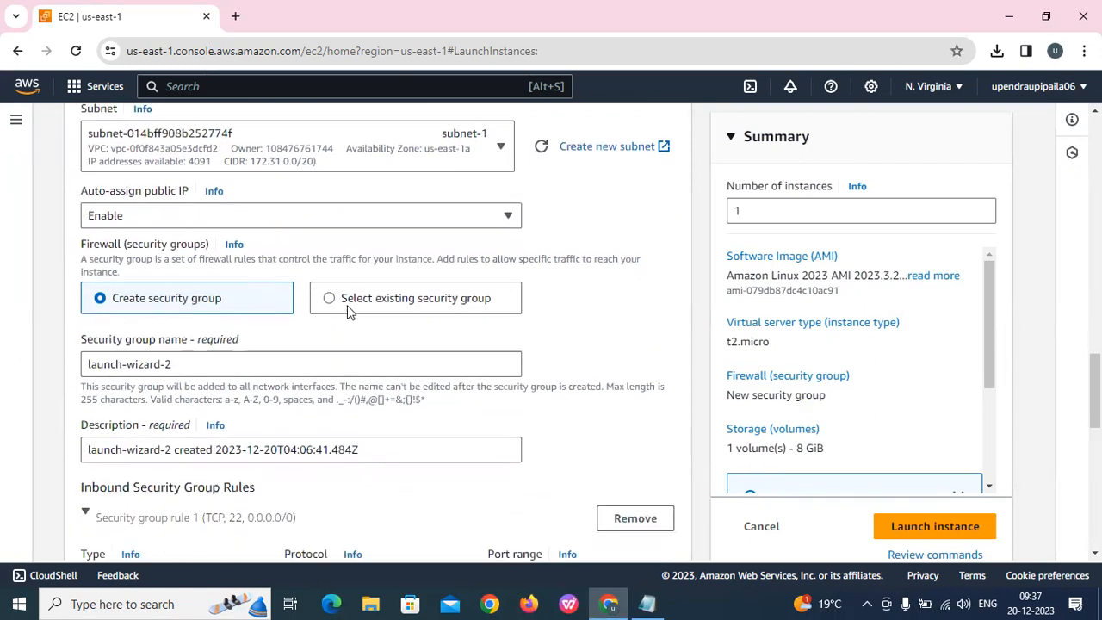
{"action": "left_click", "coordinate": [350, 305]}
{"action": "left_click", "coordinate": [204, 366]}
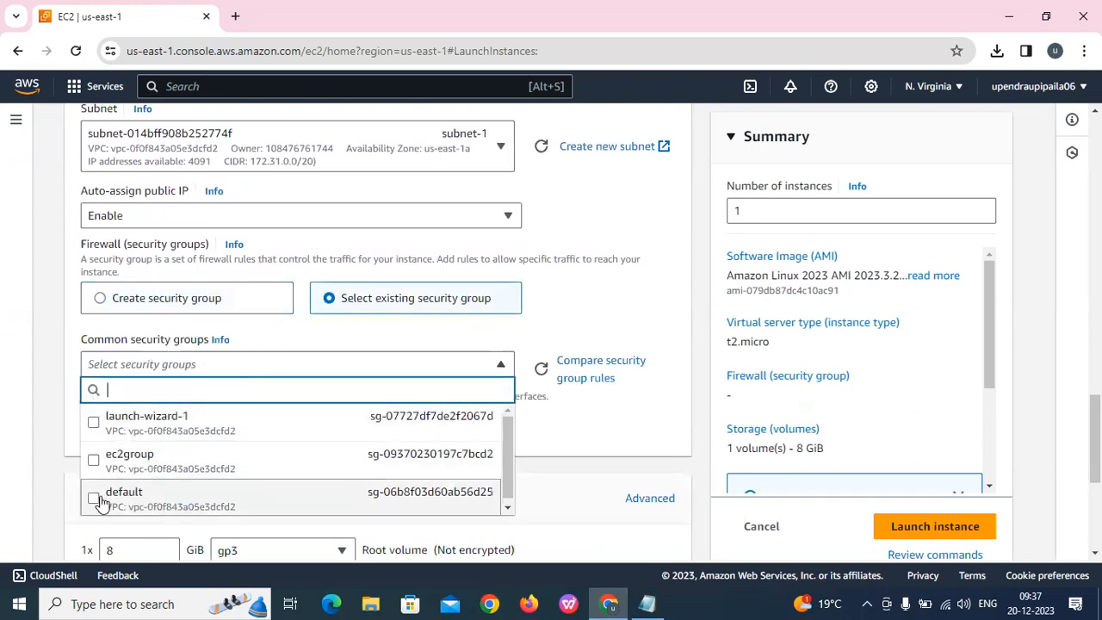
{"action": "left_click", "coordinate": [94, 499]}
{"action": "scroll", "coordinate": [247, 392], "scroll_direction": "down", "scroll_amount": 4}
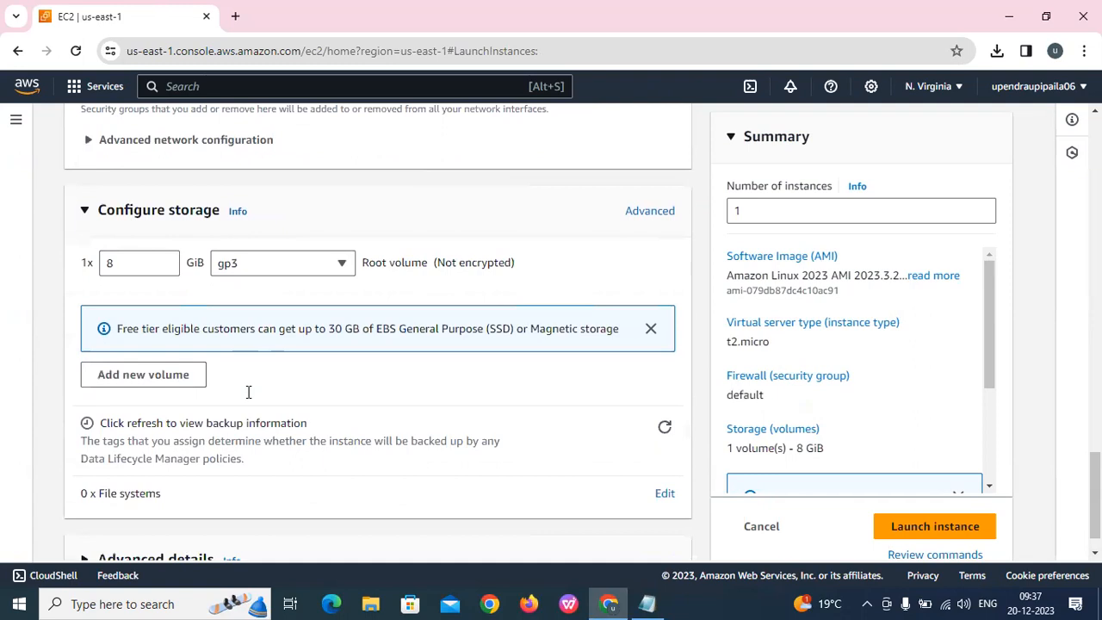
{"action": "scroll", "coordinate": [157, 312], "scroll_direction": "down", "scroll_amount": 1}
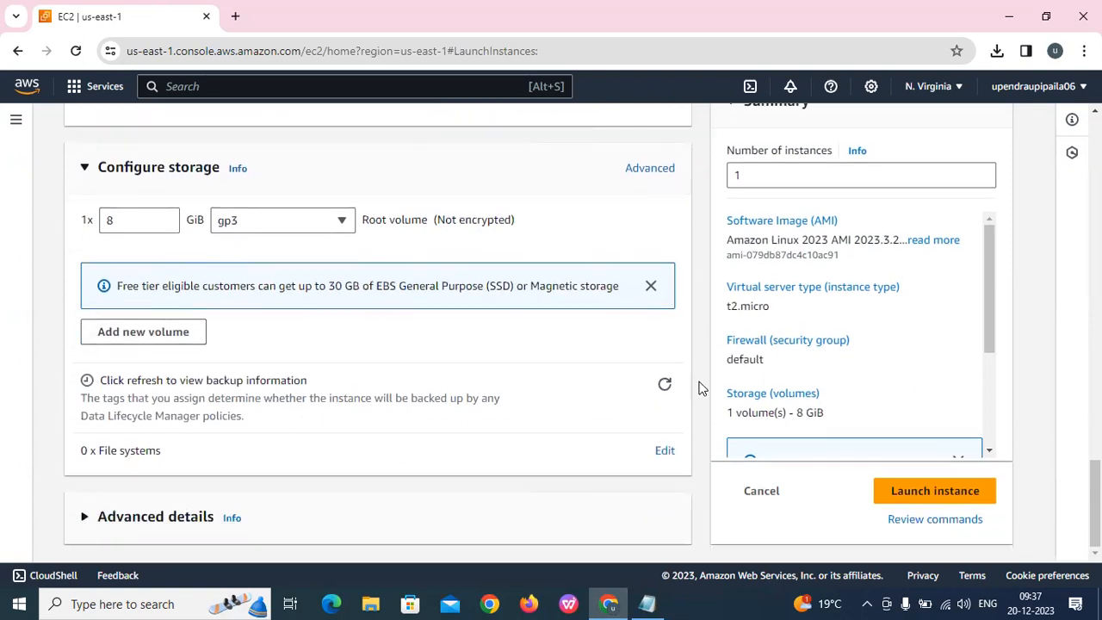
{"action": "scroll", "coordinate": [699, 388], "scroll_direction": "up", "scroll_amount": 3}
{"action": "scroll", "coordinate": [737, 253], "scroll_direction": "up", "scroll_amount": 3}
{"action": "left_click", "coordinate": [754, 213]}
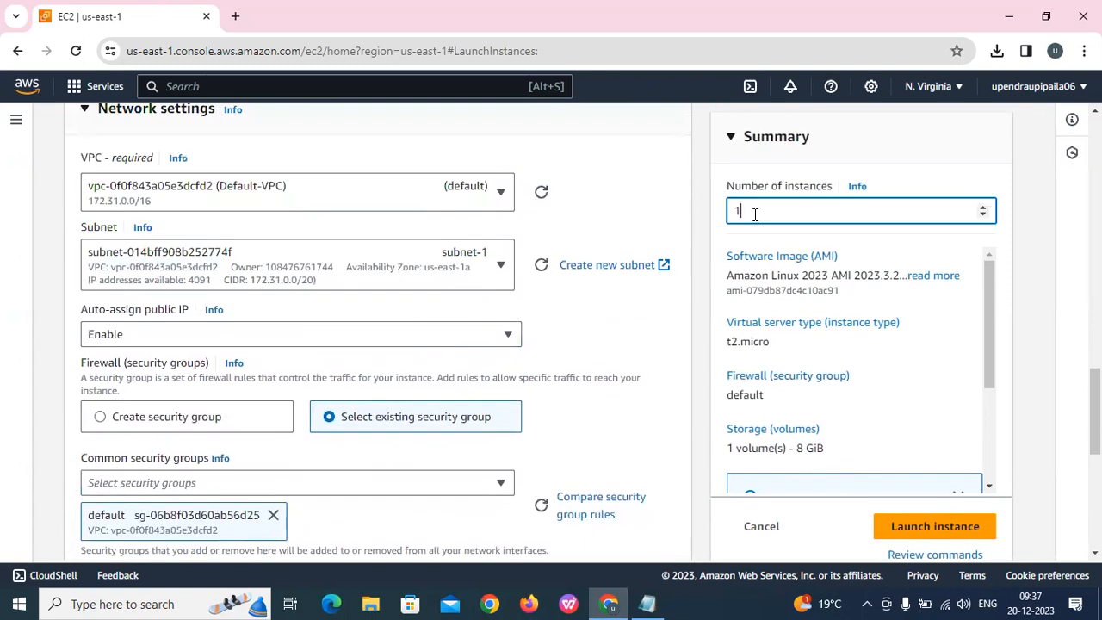
{"action": "scroll", "coordinate": [855, 462], "scroll_direction": "down", "scroll_amount": 3}
{"action": "left_click", "coordinate": [904, 525]}
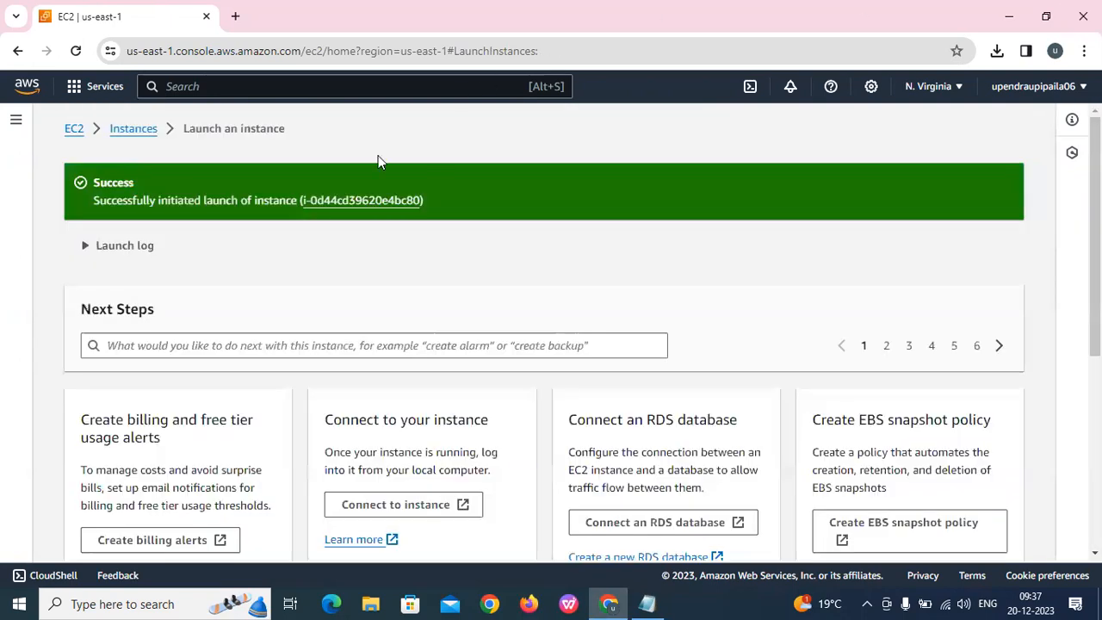
- View all instances, widen the ID and Name columns, and blank the terminated Flipkart-Server's name
{"action": "scroll", "coordinate": [427, 288], "scroll_direction": "down", "scroll_amount": 4}
{"action": "scroll", "coordinate": [876, 473], "scroll_direction": "down", "scroll_amount": 1}
{"action": "left_click", "coordinate": [911, 529]}
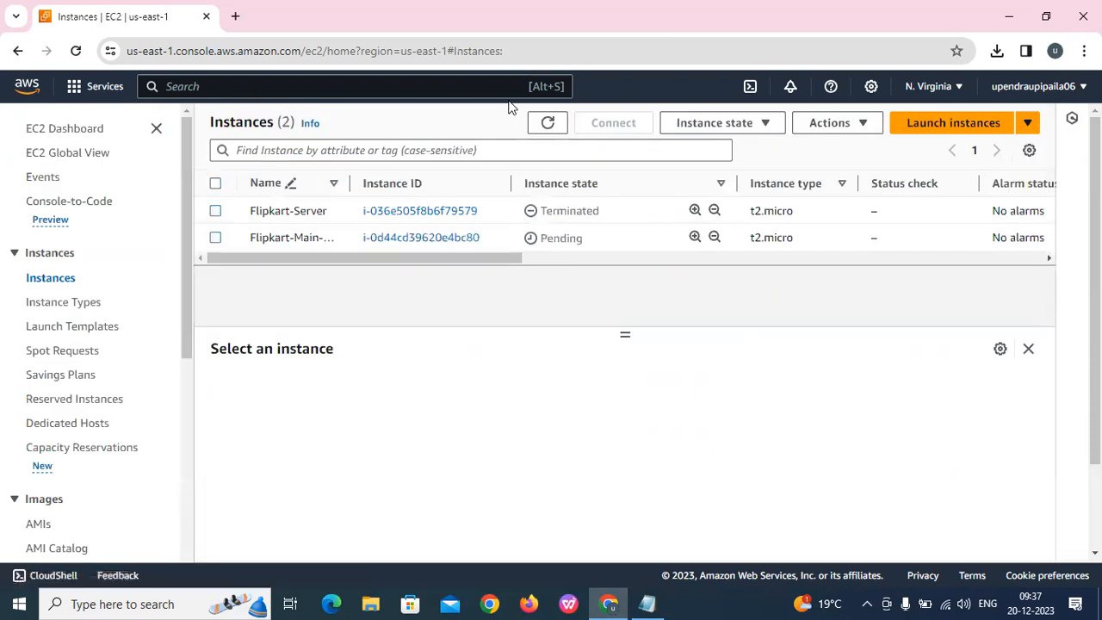
{"action": "left_click", "coordinate": [546, 122]}
{"action": "left_click_drag", "start_coordinate": [506, 183], "coordinate": [524, 182]}
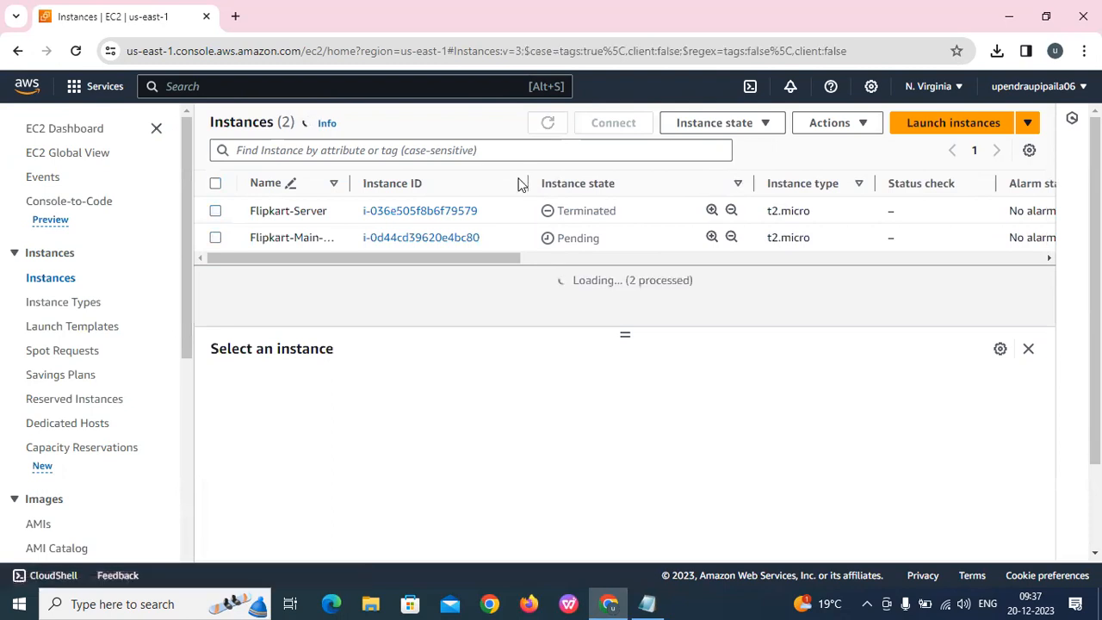
{"action": "left_click_drag", "start_coordinate": [350, 182], "coordinate": [418, 183]}
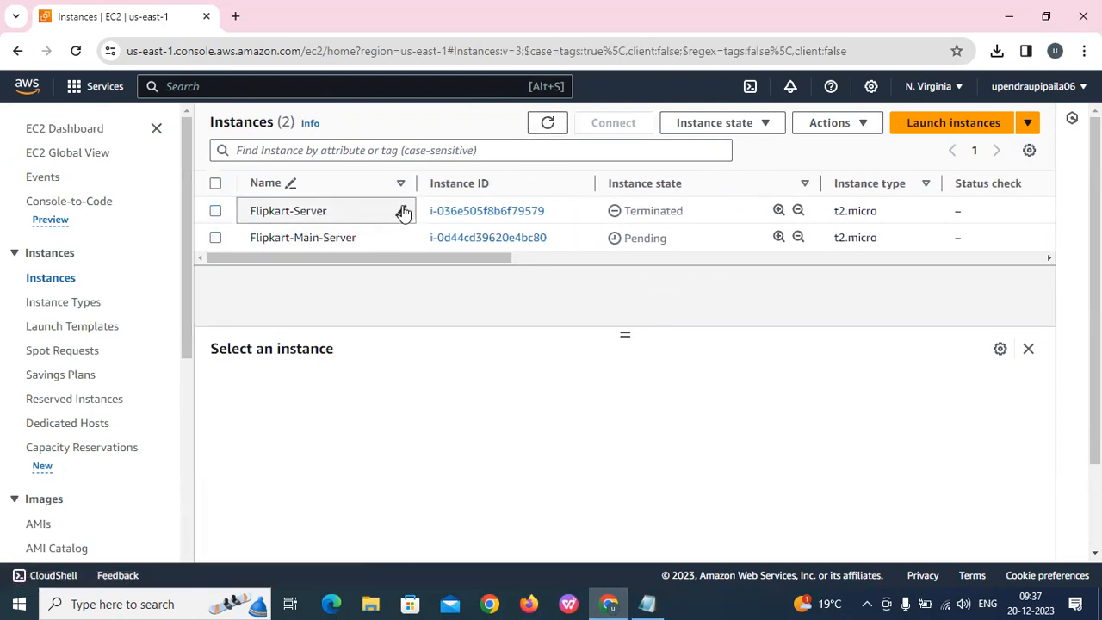
{"action": "left_click", "coordinate": [403, 211]}
{"action": "key", "text": "BackSpace"}
{"action": "key", "text": "BackSpace"}
{"action": "key", "text": "BackSpace"}
{"action": "key", "text": "BackSpace"}
{"action": "key", "text": "BackSpace"}
{"action": "key", "text": "BackSpace"}
{"action": "key", "text": "BackSpace"}
{"action": "key", "text": "BackSpace"}
{"action": "key", "text": "BackSpace"}
{"action": "key", "text": "BackSpace"}
{"action": "key", "text": "BackSpace"}
{"action": "key", "text": "BackSpace"}
{"action": "key", "text": "BackSpace"}
{"action": "key", "text": "BackSpace"}
{"action": "key", "text": "BackSpace"}
{"action": "left_click", "coordinate": [403, 210]}
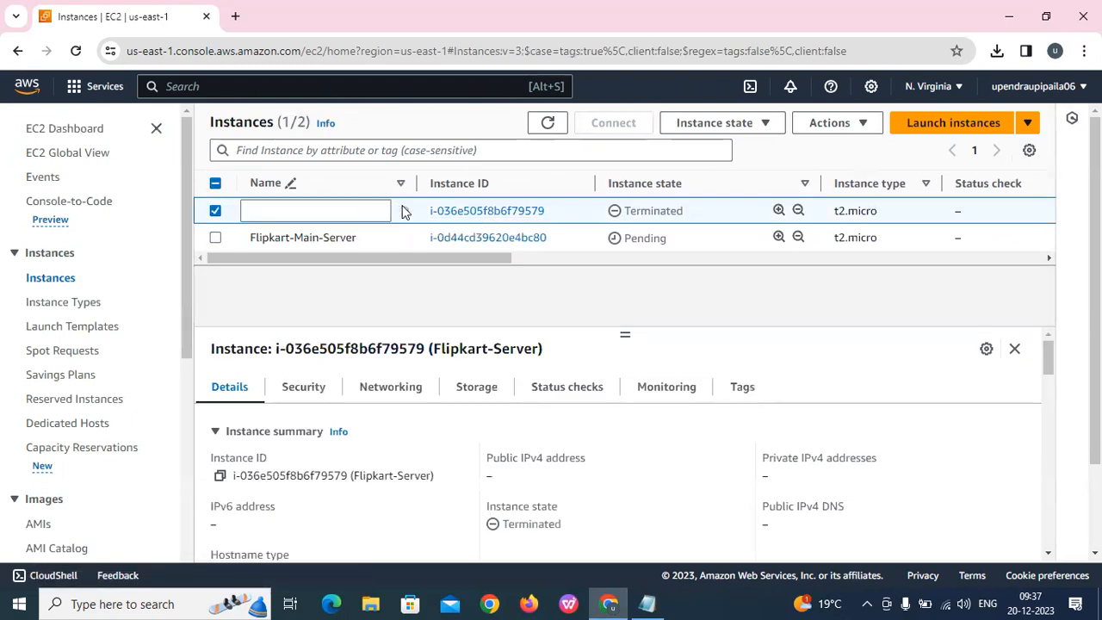
- Refresh until Flipkart-Main-Server is Running, then select it alone and open Connect
{"action": "left_click", "coordinate": [553, 125]}
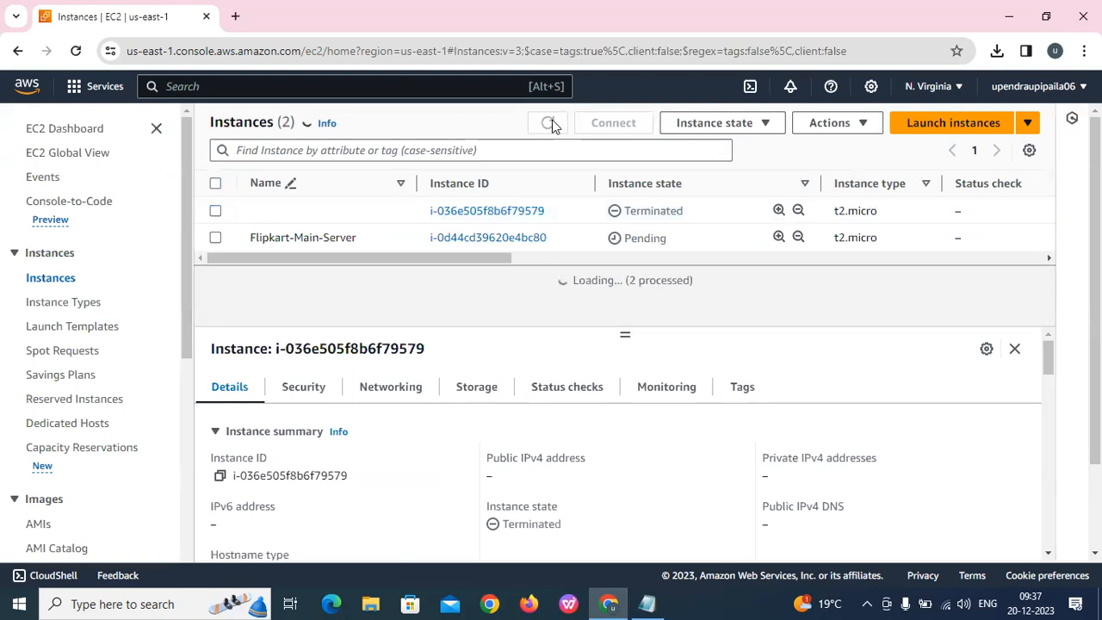
{"action": "left_click", "coordinate": [547, 131]}
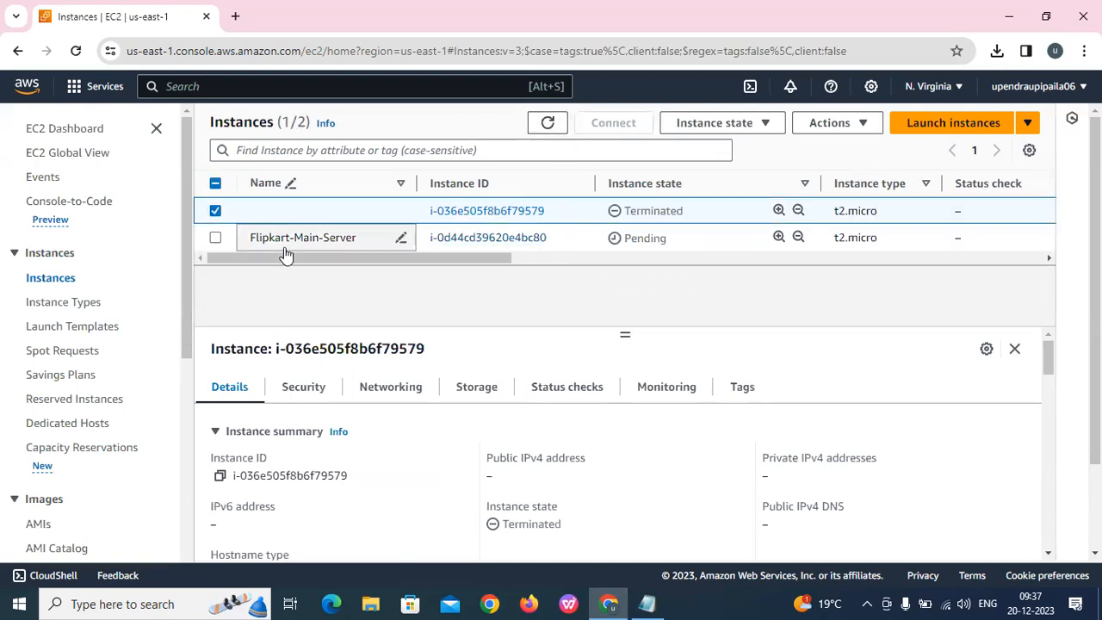
{"action": "left_click", "coordinate": [549, 124]}
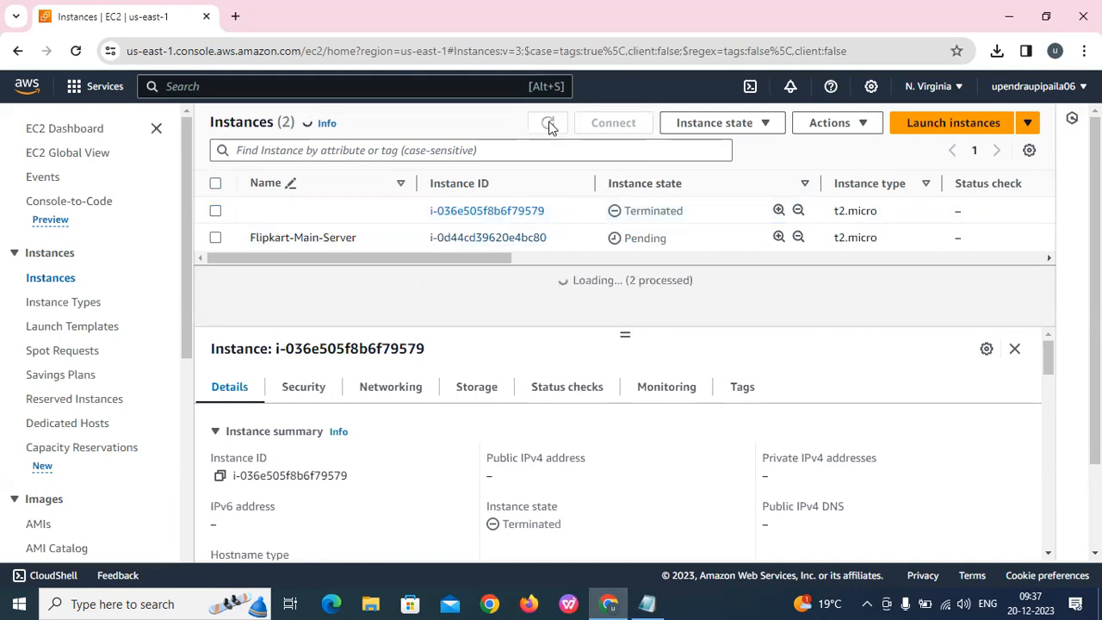
{"action": "left_click", "coordinate": [549, 125]}
{"action": "left_click", "coordinate": [549, 125]}
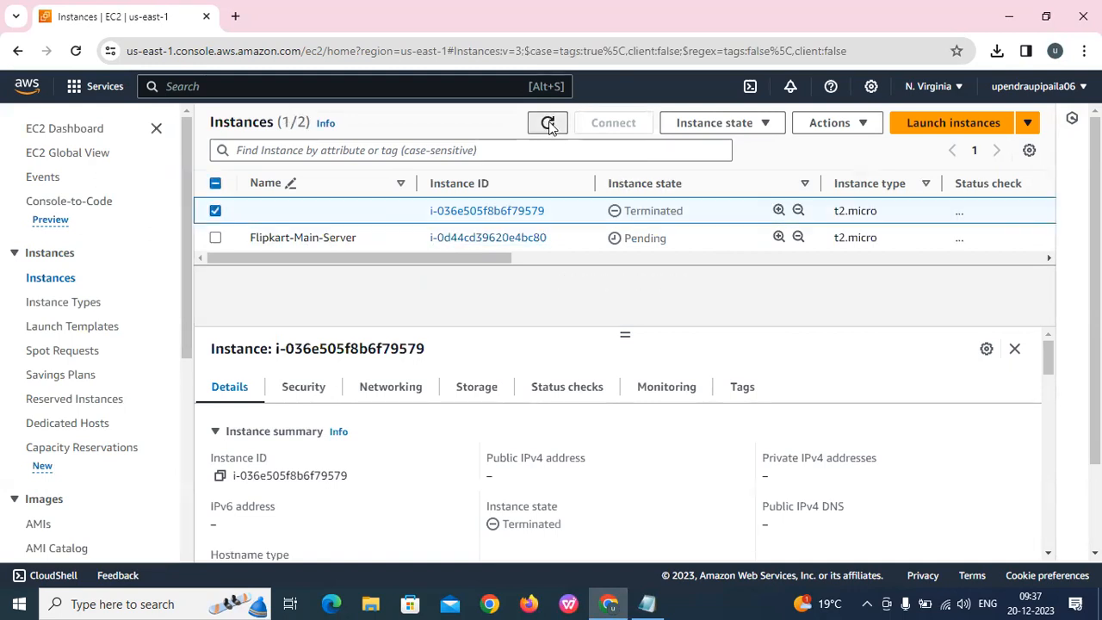
{"action": "left_click", "coordinate": [549, 125]}
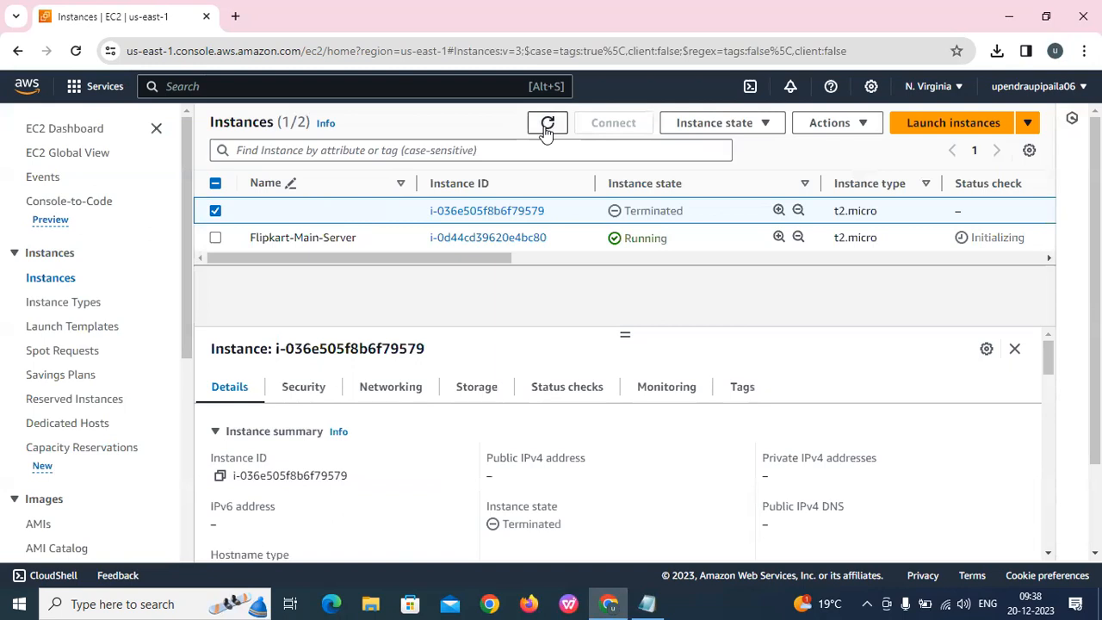
{"action": "left_click", "coordinate": [216, 238]}
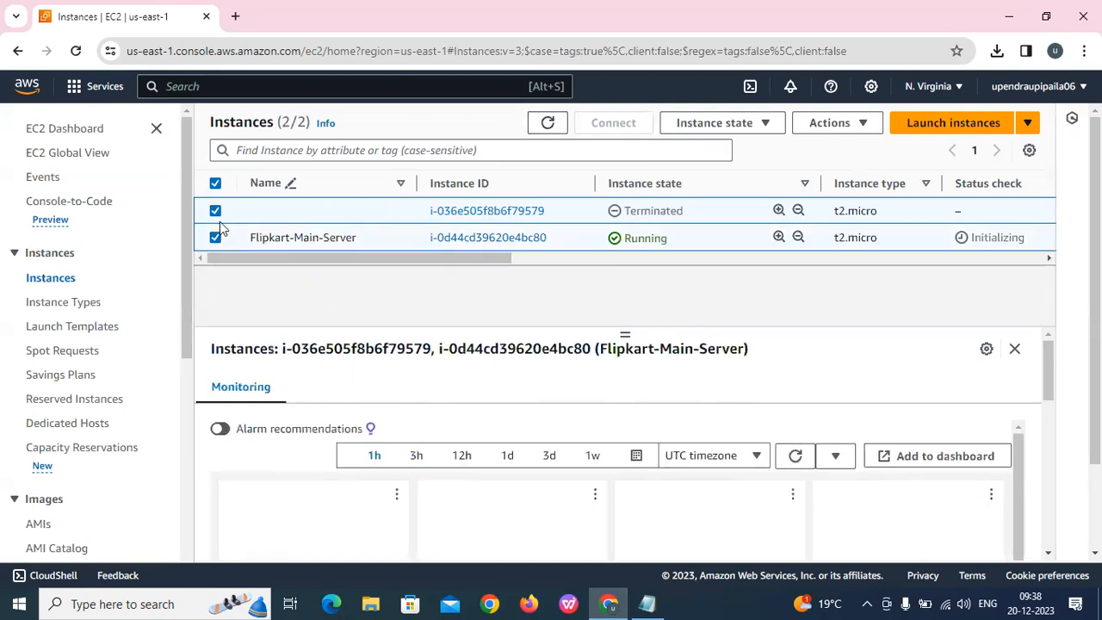
{"action": "left_click", "coordinate": [217, 211]}
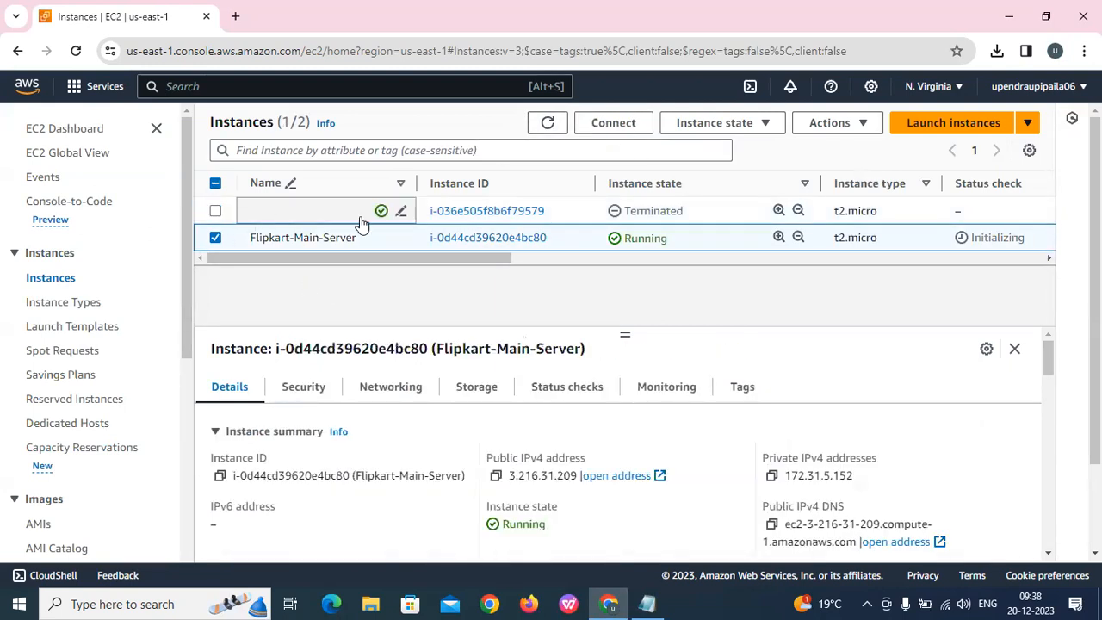
{"action": "left_click", "coordinate": [635, 129]}
{"action": "scroll", "coordinate": [300, 336], "scroll_direction": "down", "scroll_amount": 2}
- Attempt a browser SSH connection, then edit inbound rules of Flipkart-Main-Server's default security group
{"action": "left_click", "coordinate": [664, 534]}
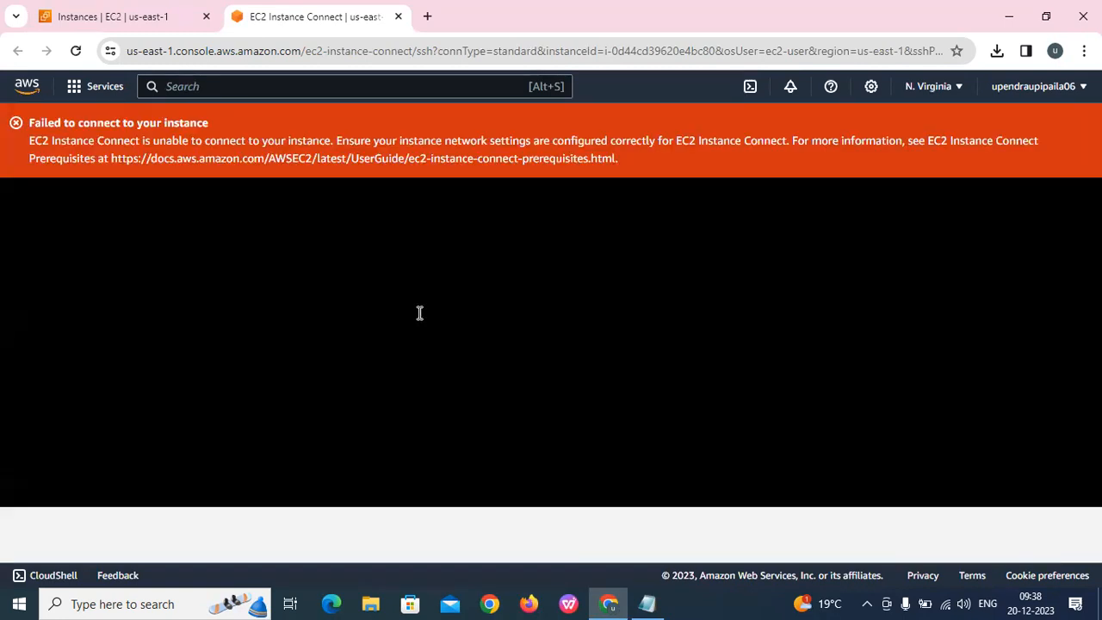
{"action": "left_click", "coordinate": [181, 26]}
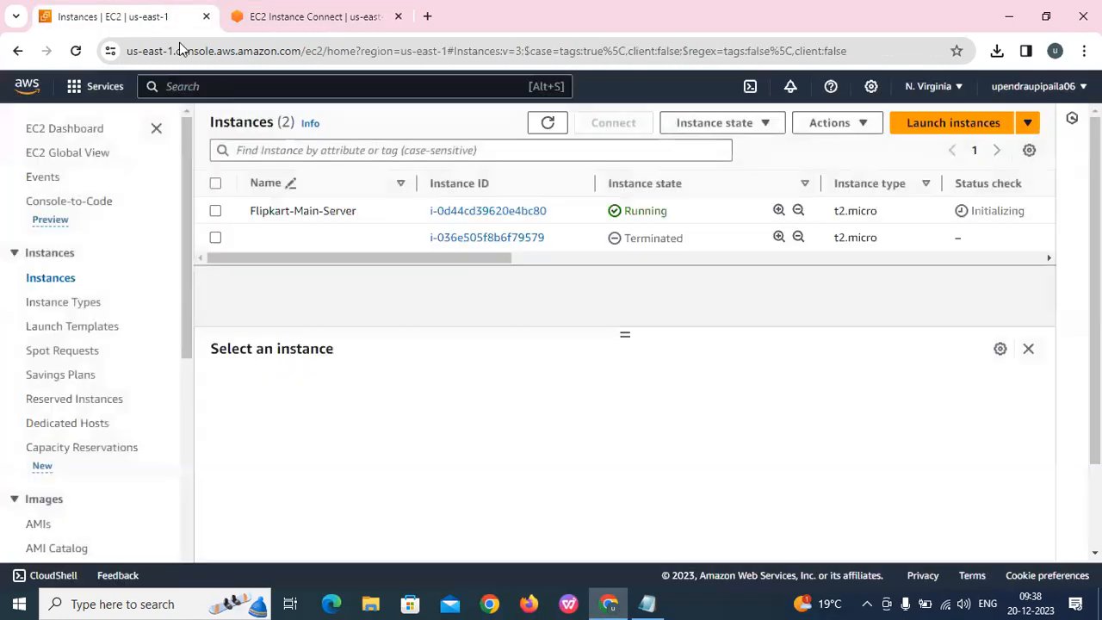
{"action": "left_click", "coordinate": [226, 213]}
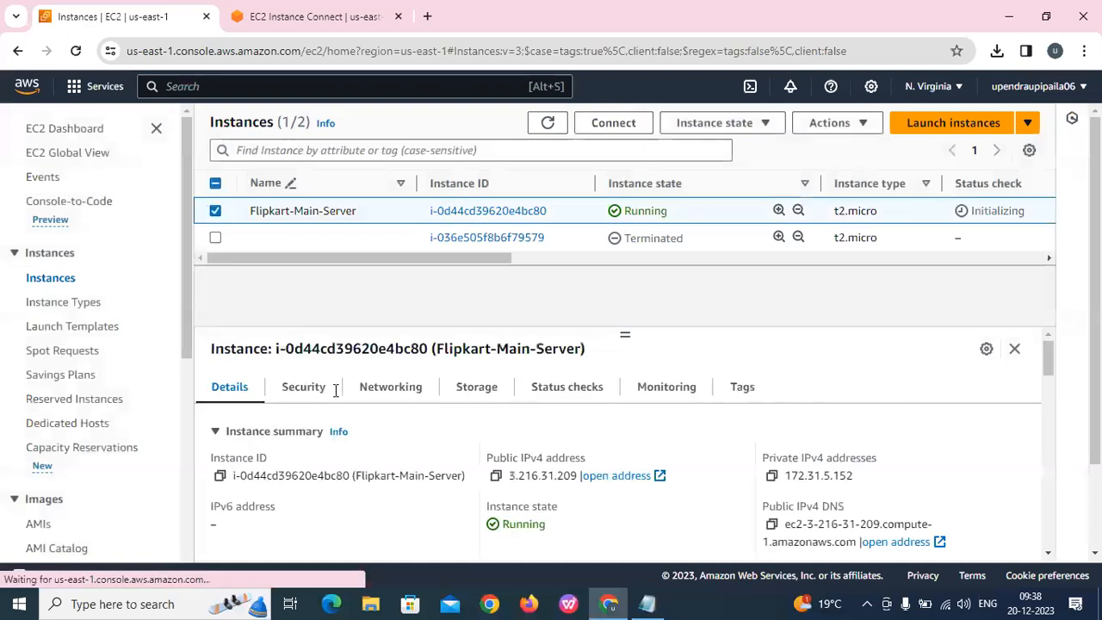
{"action": "left_click", "coordinate": [302, 387]}
{"action": "scroll", "coordinate": [327, 463], "scroll_direction": "down", "scroll_amount": 3}
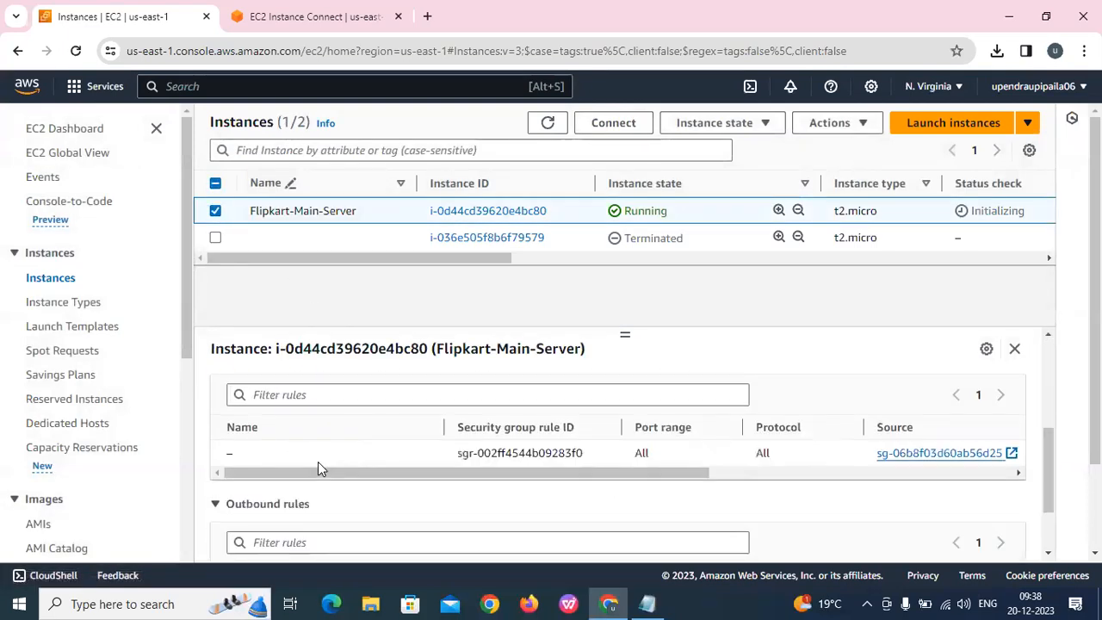
{"action": "scroll", "coordinate": [317, 465], "scroll_direction": "up", "scroll_amount": 3}
{"action": "left_click", "coordinate": [341, 469]}
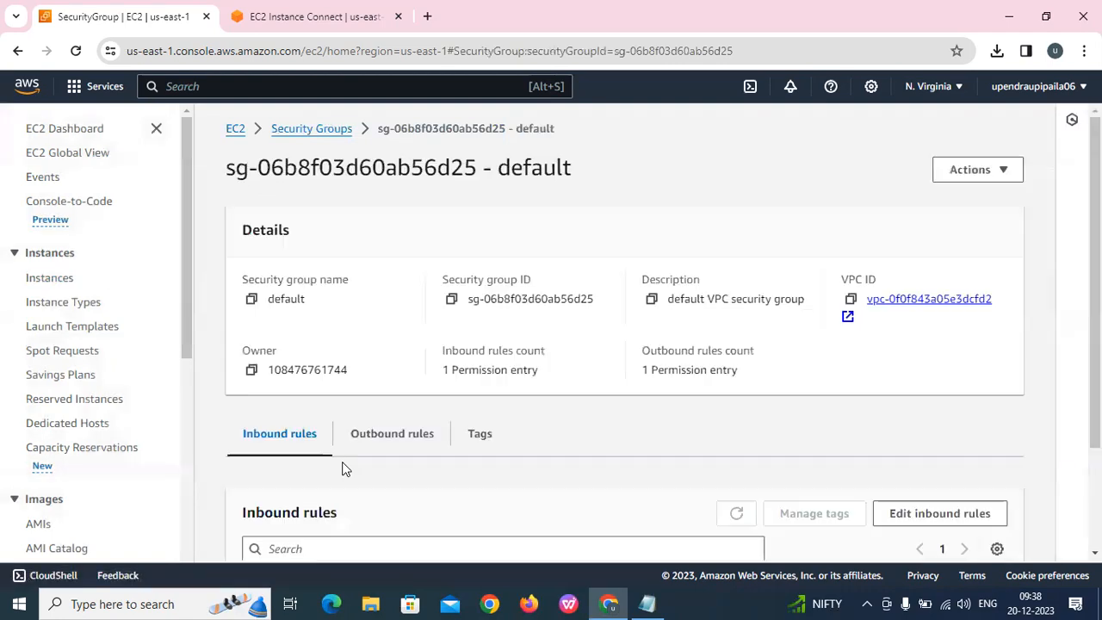
{"action": "scroll", "coordinate": [353, 447], "scroll_direction": "down", "scroll_amount": 3}
{"action": "left_click", "coordinate": [934, 389]}
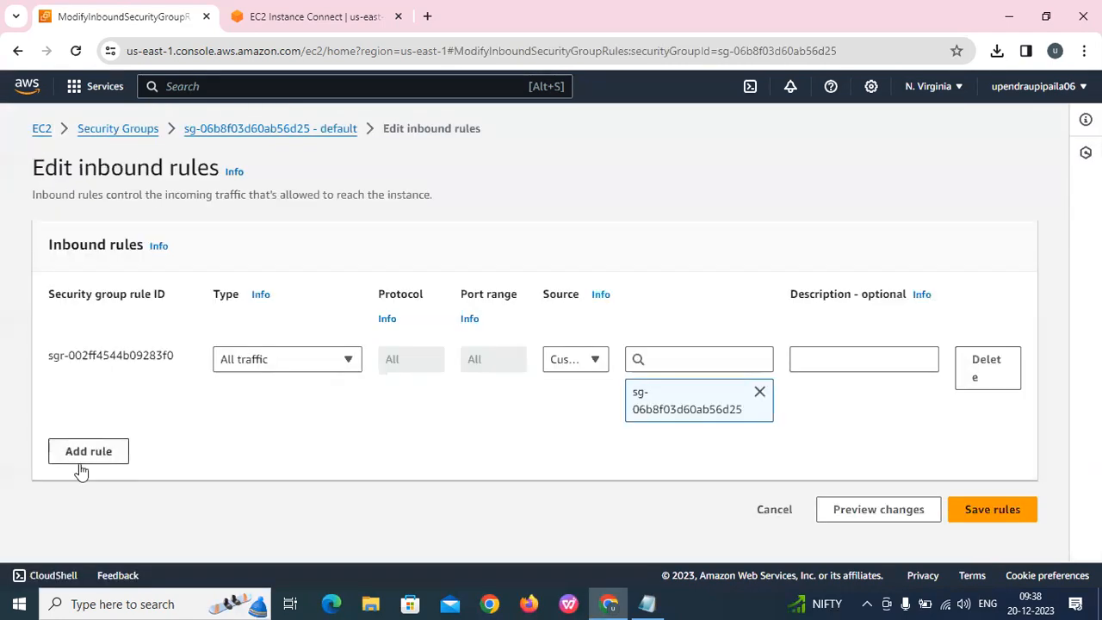
- Add an inbound SSH rule with source Anywhere-IPv4 (0.0.0.0/0)
{"action": "left_click", "coordinate": [80, 462]}
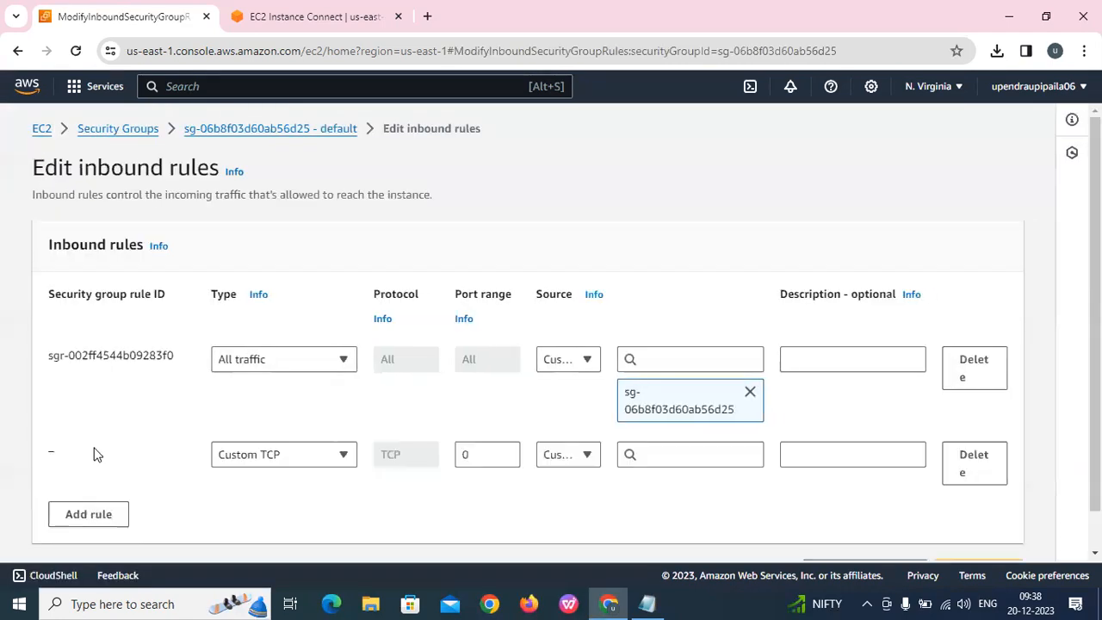
{"action": "left_click", "coordinate": [273, 453]}
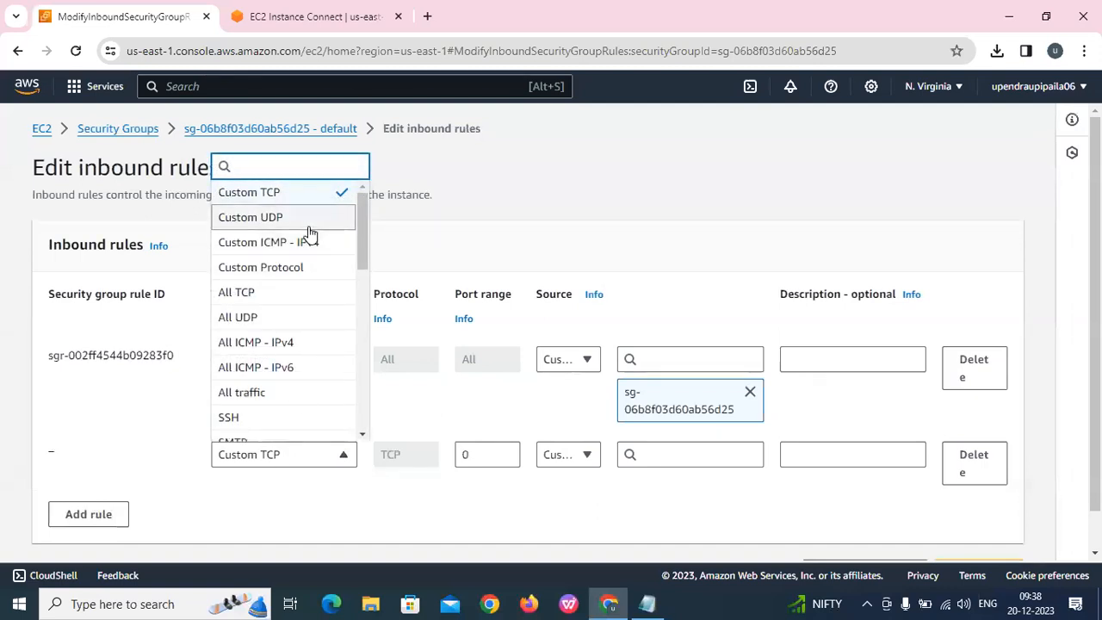
{"action": "type", "text": "ssh"}
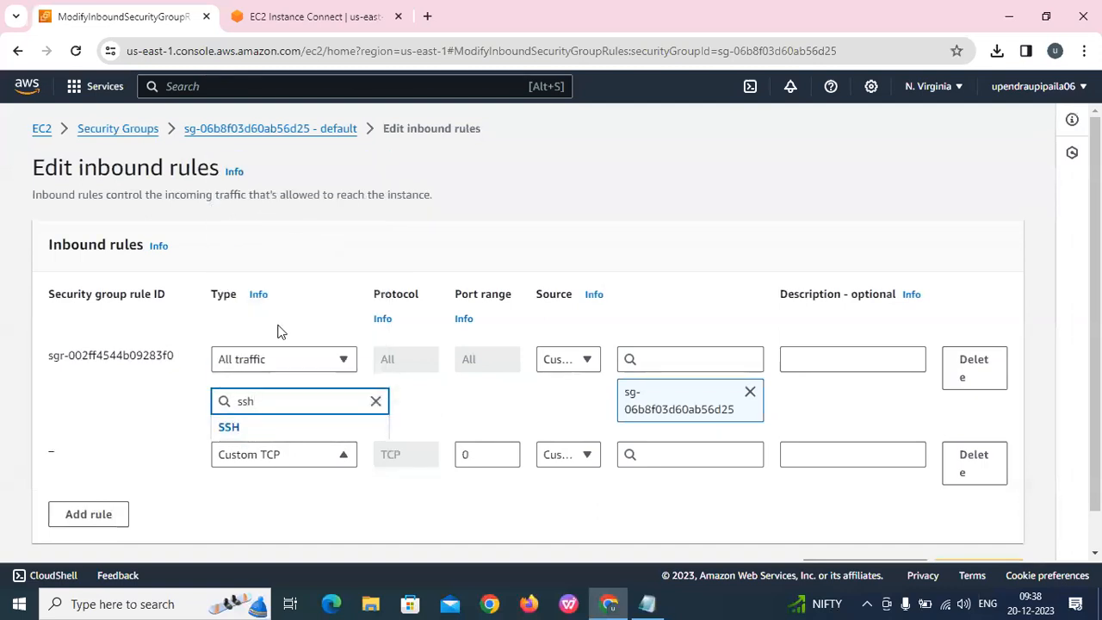
{"action": "left_click", "coordinate": [260, 426]}
{"action": "left_click", "coordinate": [579, 459]}
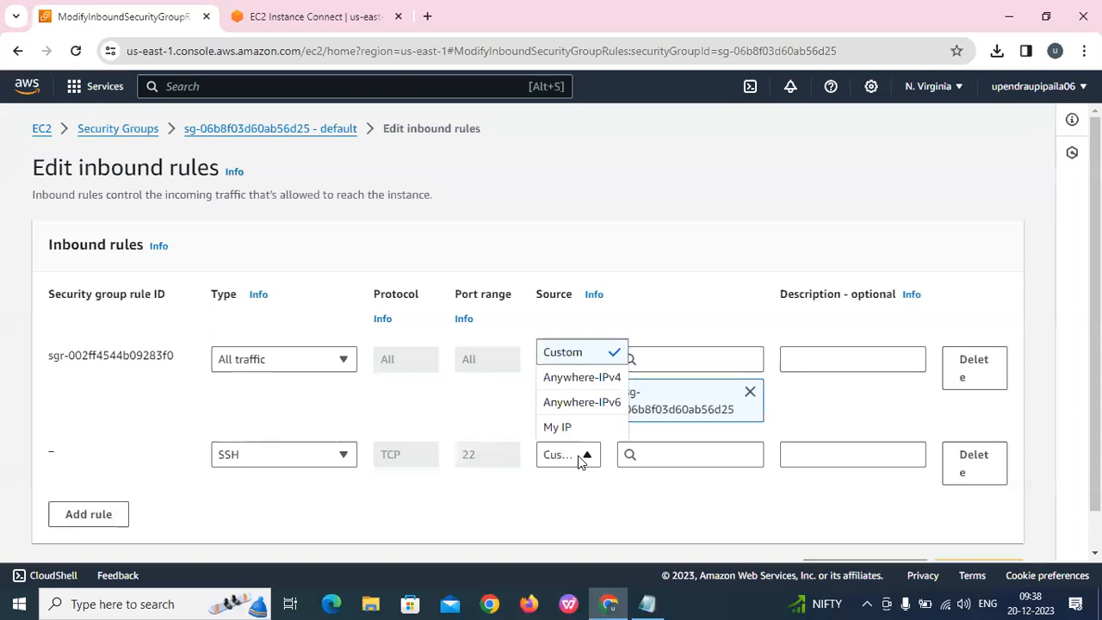
{"action": "left_click", "coordinate": [571, 379]}
{"action": "scroll", "coordinate": [585, 383], "scroll_direction": "down", "scroll_amount": 2}
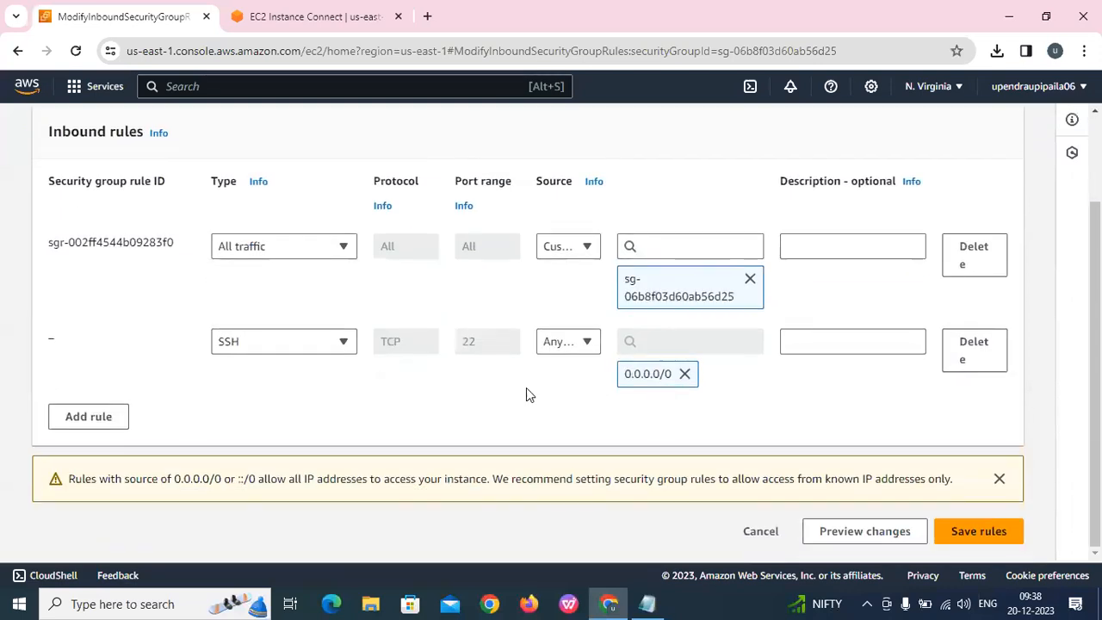
- Add an HTTP rule from 0.0.0.0/0, save the rules, and return to the Instance Connect tab
{"action": "left_click", "coordinate": [78, 418]}
{"action": "left_click", "coordinate": [228, 420]}
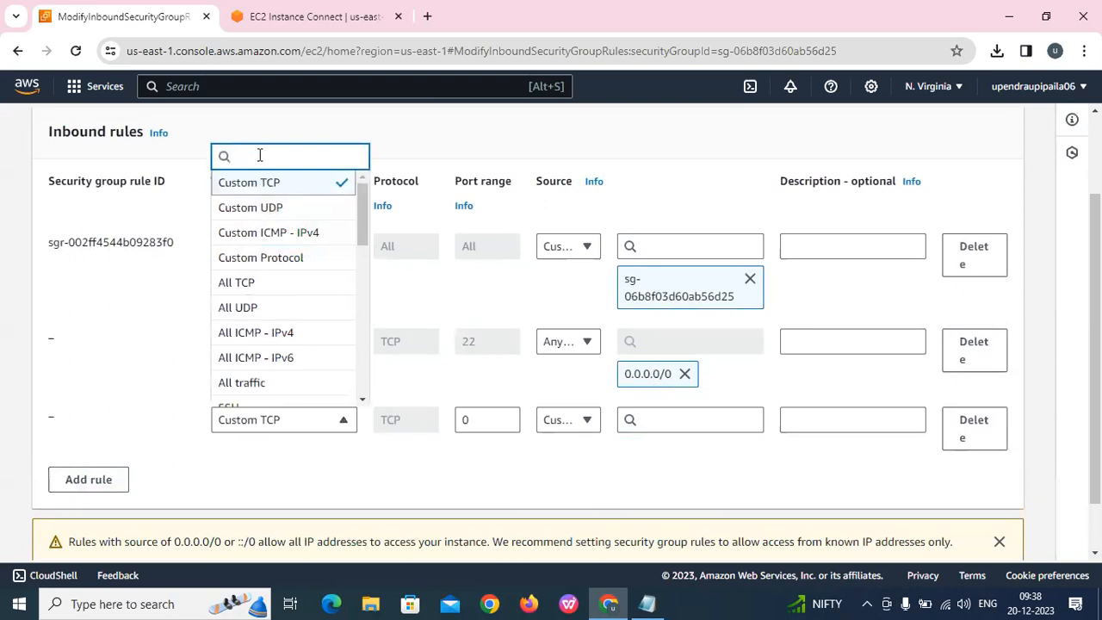
{"action": "type", "text": "http"}
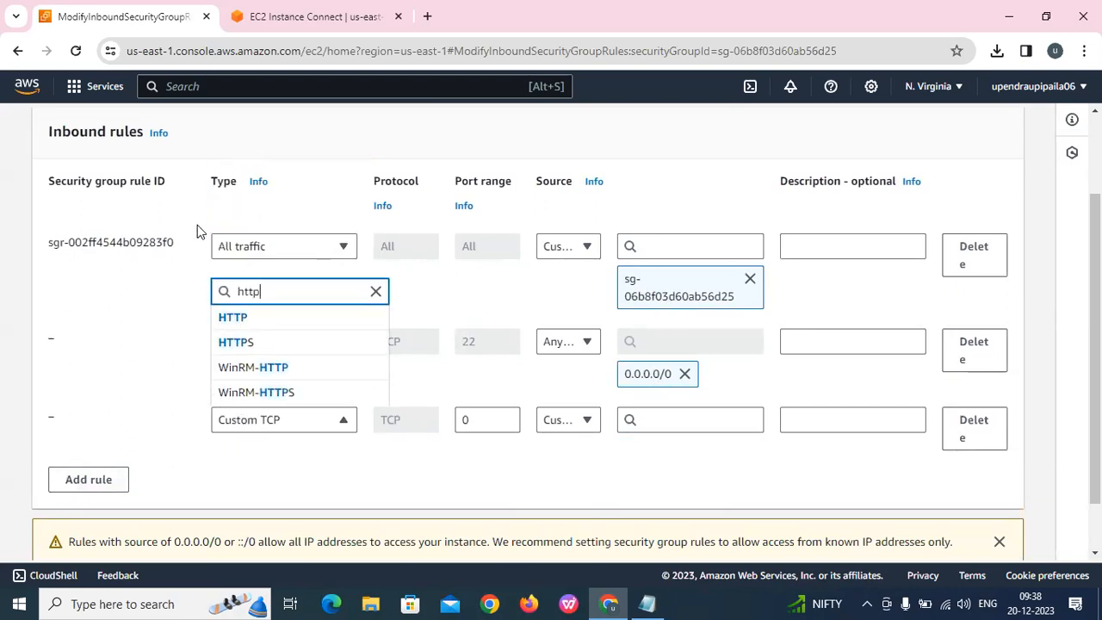
{"action": "left_click", "coordinate": [246, 320]}
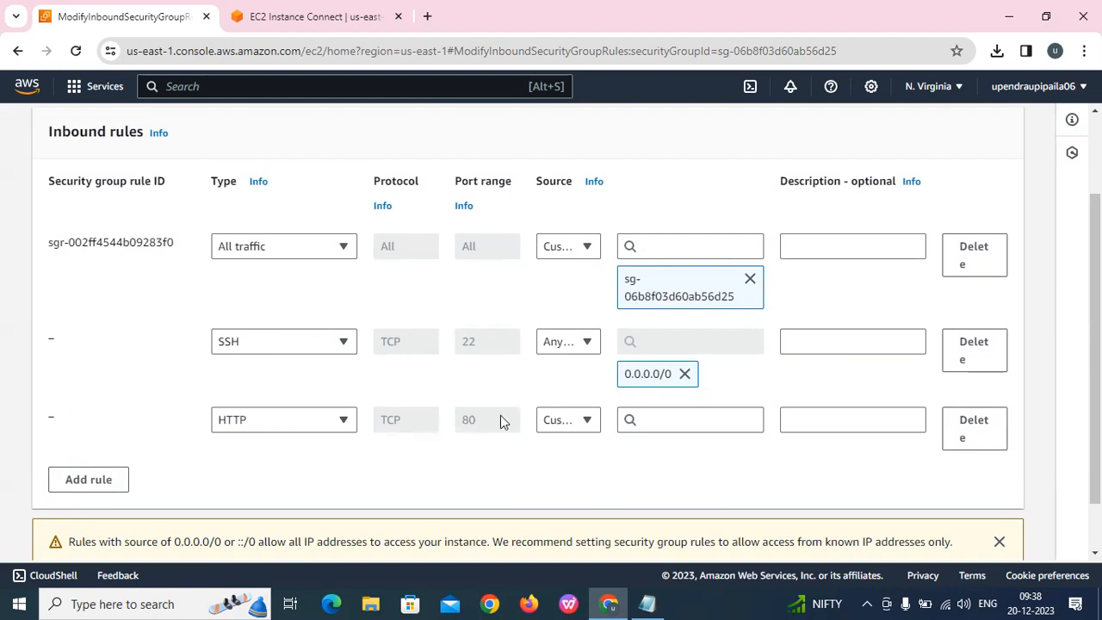
{"action": "left_click", "coordinate": [565, 420]}
{"action": "left_click", "coordinate": [575, 343]}
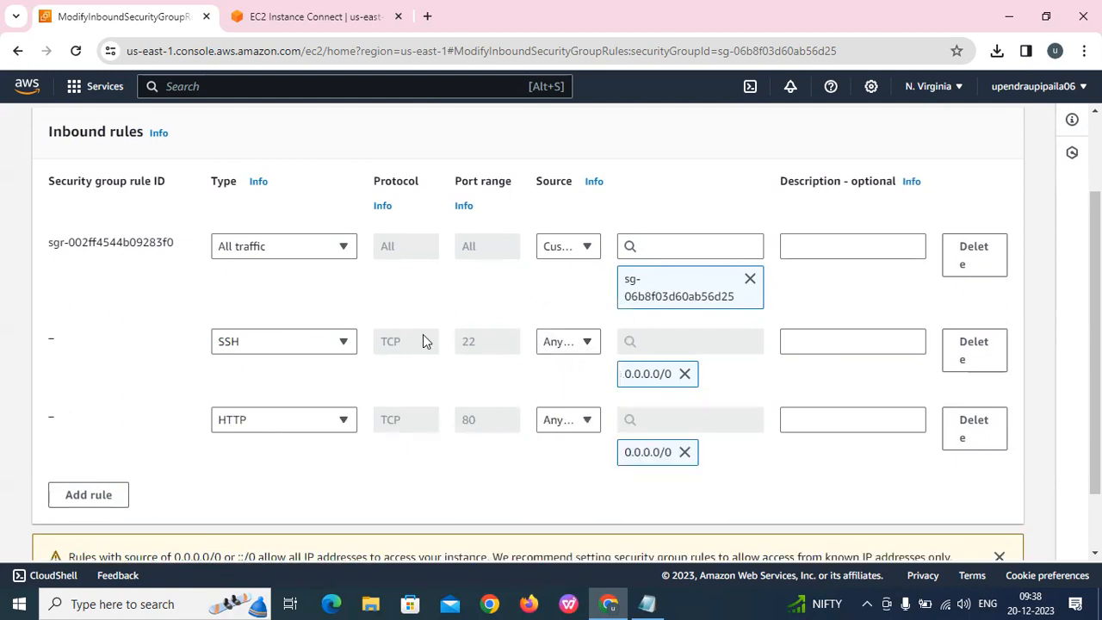
{"action": "scroll", "coordinate": [423, 341], "scroll_direction": "down", "scroll_amount": 1}
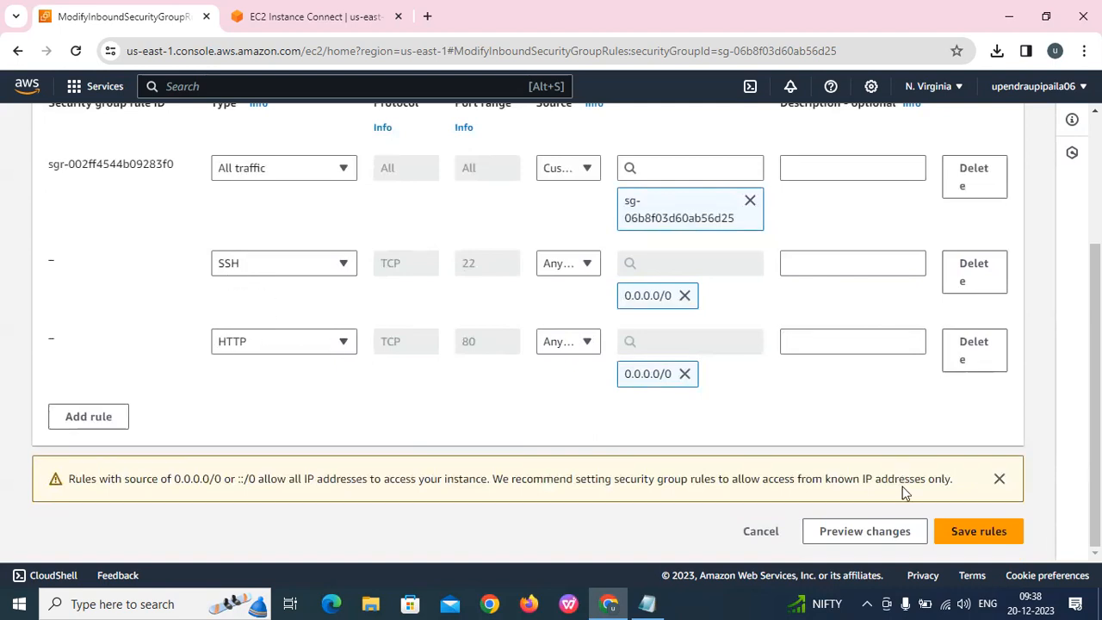
{"action": "left_click", "coordinate": [959, 531]}
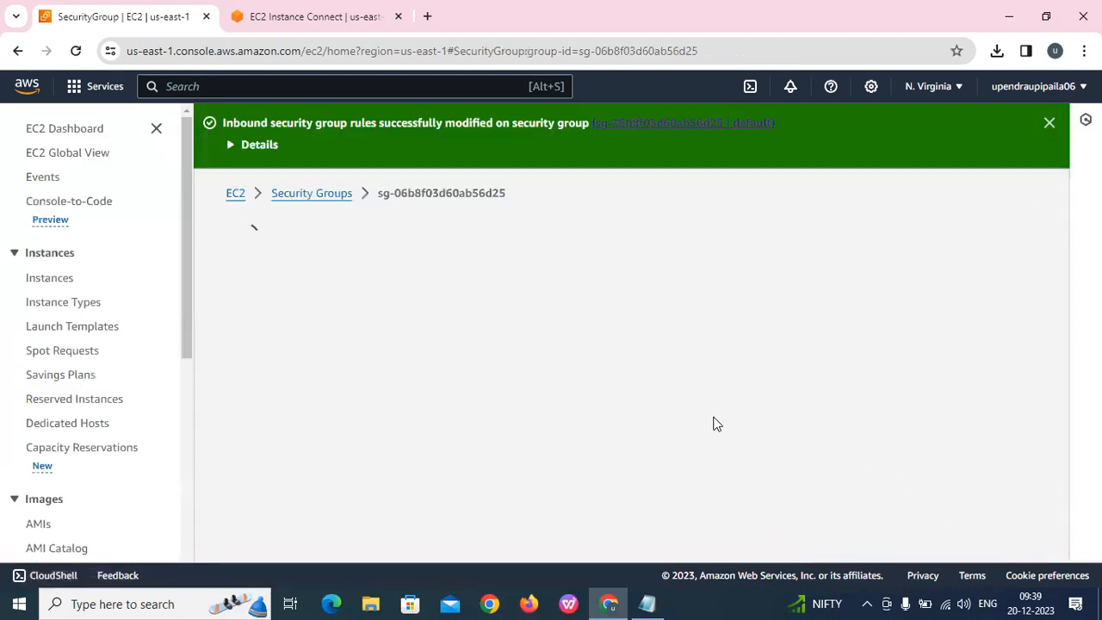
{"action": "left_click", "coordinate": [1047, 123]}
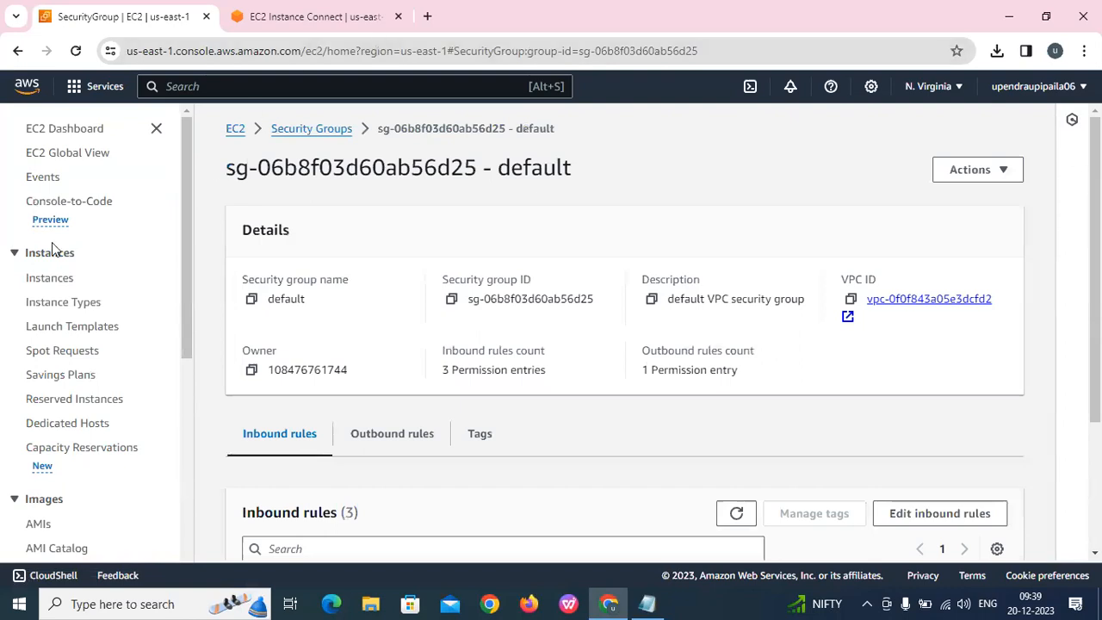
{"action": "left_click", "coordinate": [52, 278]}
{"action": "left_click", "coordinate": [283, 26]}
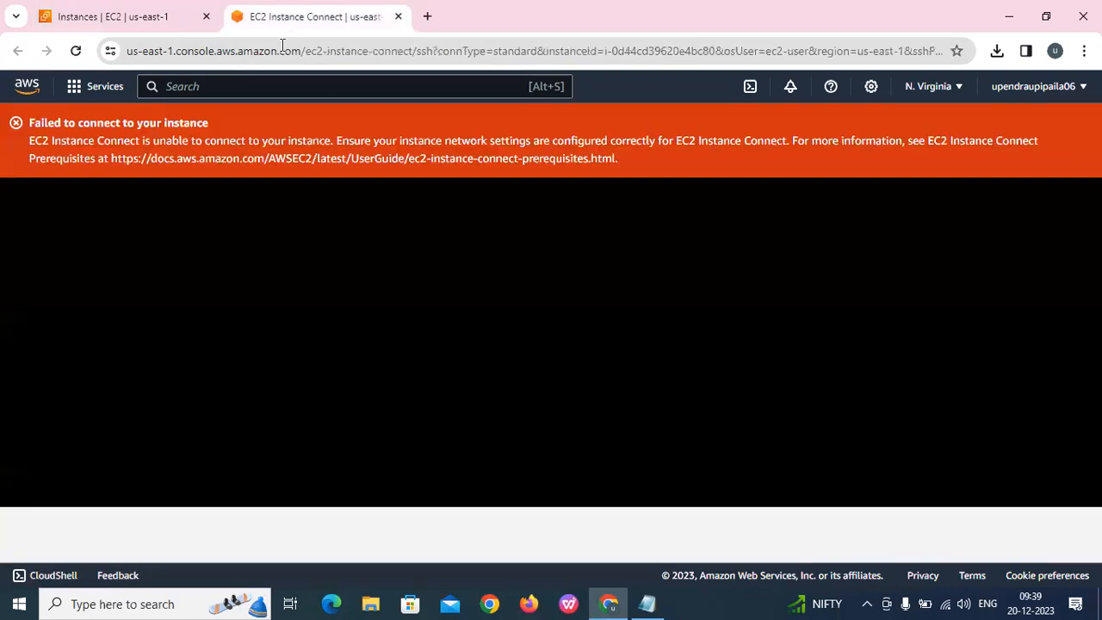
- Reconnect via EC2 Instance Connect and install httpd with sudo yum install httpd
{"action": "left_click", "coordinate": [76, 51]}
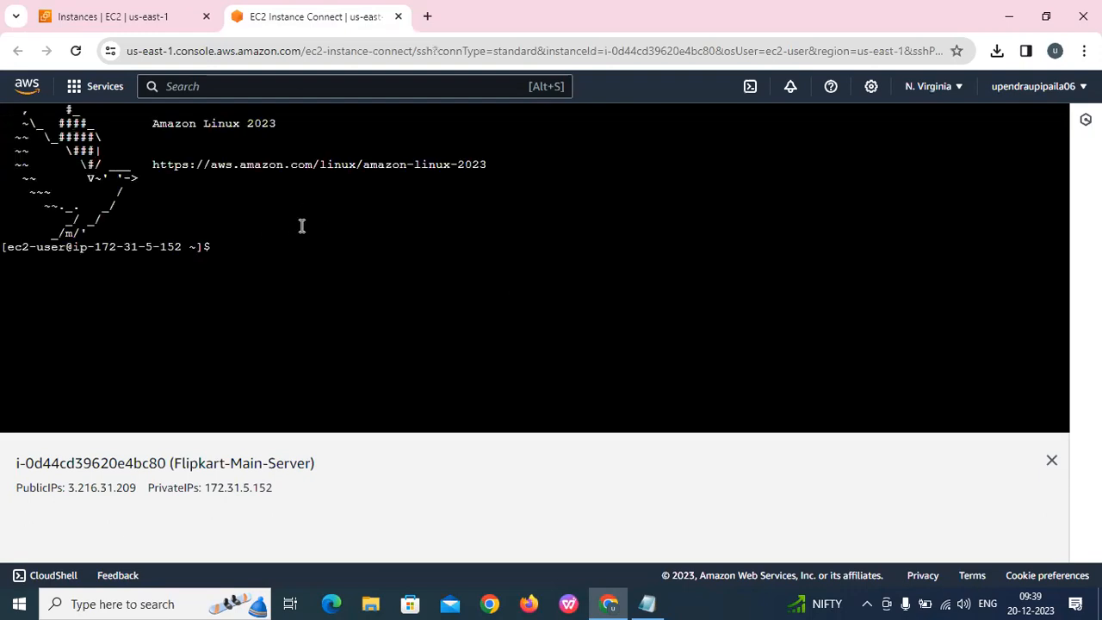
{"action": "type", "text": "clear"}
{"action": "key", "text": "Return"}
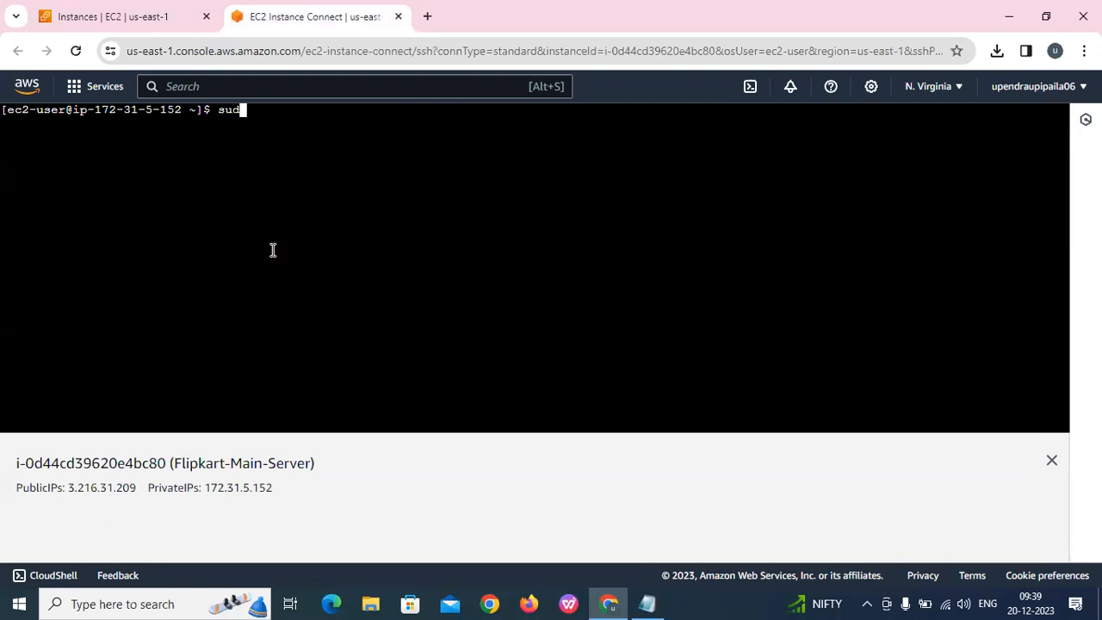
{"action": "type", "text": "sudo yum install httpd"}
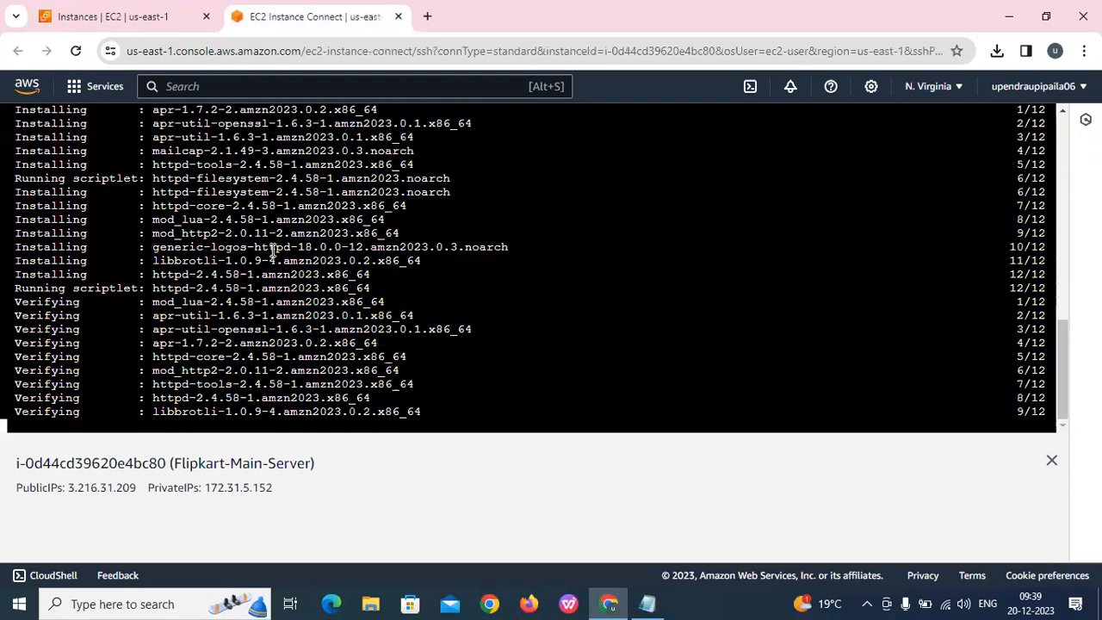
{"action": "type", "text": "lear"}
{"action": "key", "text": "Return"}
- Start httpd with systemctl, confirm its status, and change into /var/www/html
{"action": "type", "text": "sudo syste"}
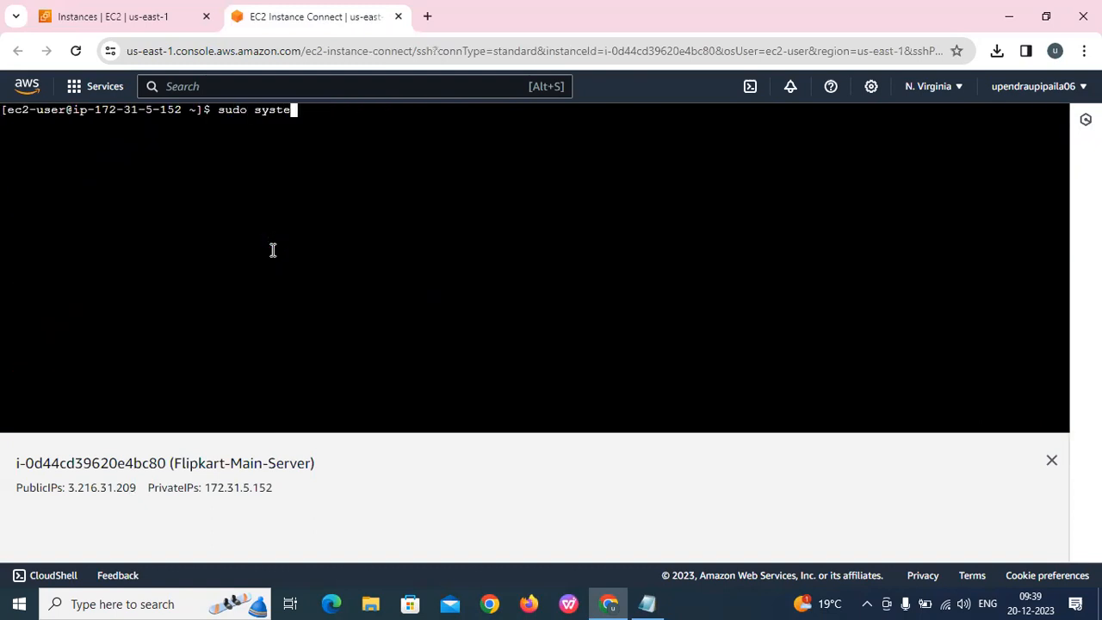
{"action": "type", "text": "mctl start httpd"}
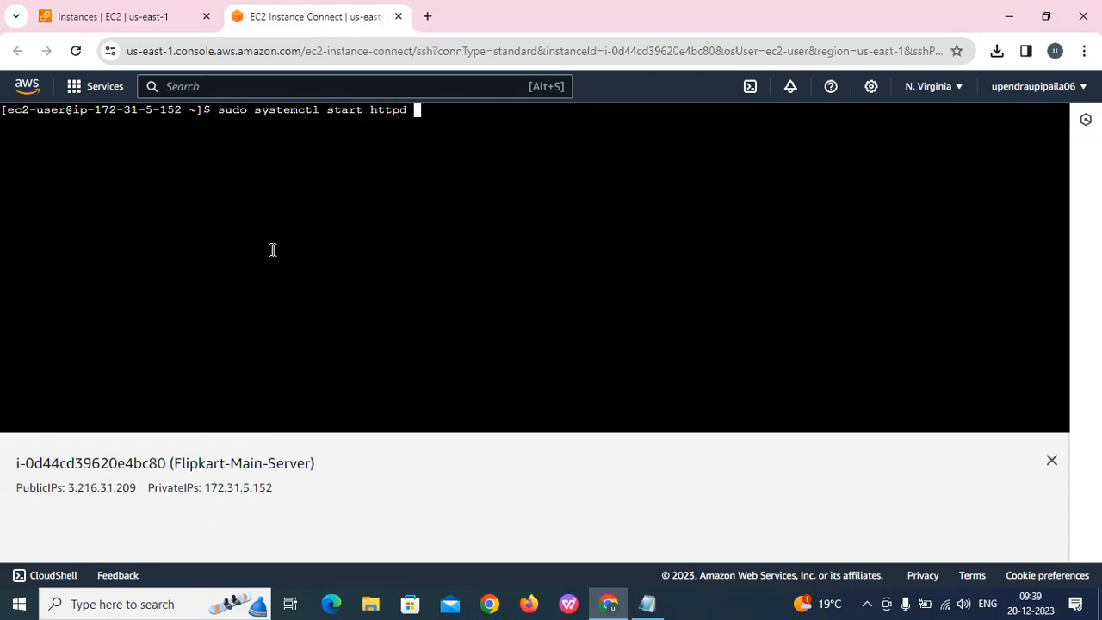
{"action": "key", "text": "Return"}
{"action": "type", "text": "sudo systemctl status httpd"}
{"action": "key", "text": "Return"}
{"action": "type", "text": "clear"}
{"action": "key", "text": "Return"}
{"action": "type", "text": "cd"}
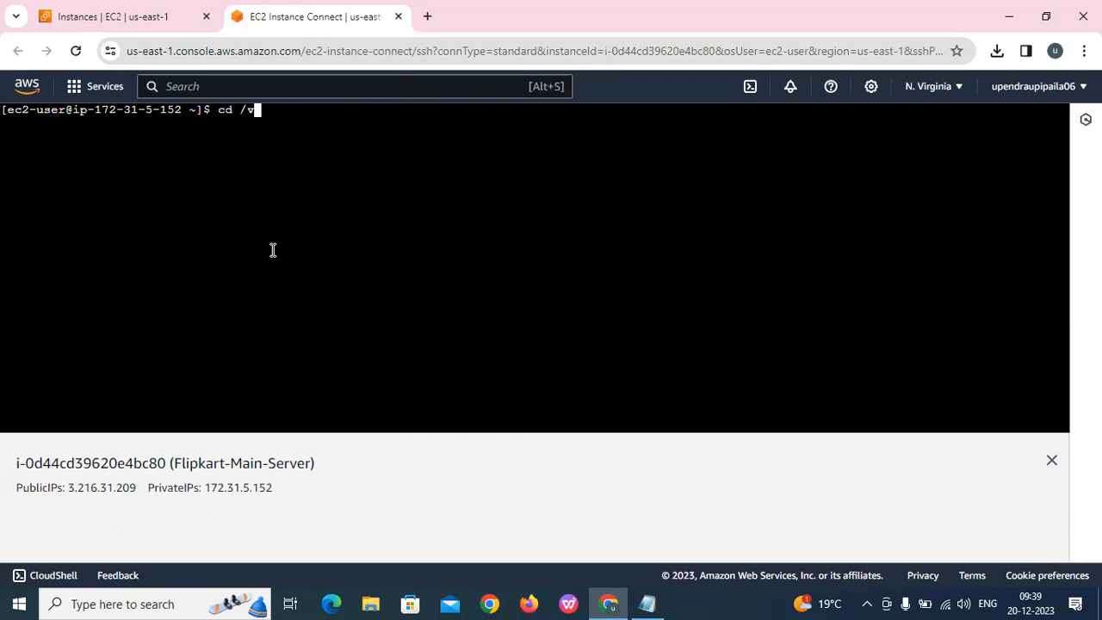
{"action": "type", "text": " /var/www/html"}
{"action": "key", "text": "Return"}
{"action": "type", "text": "cle"}
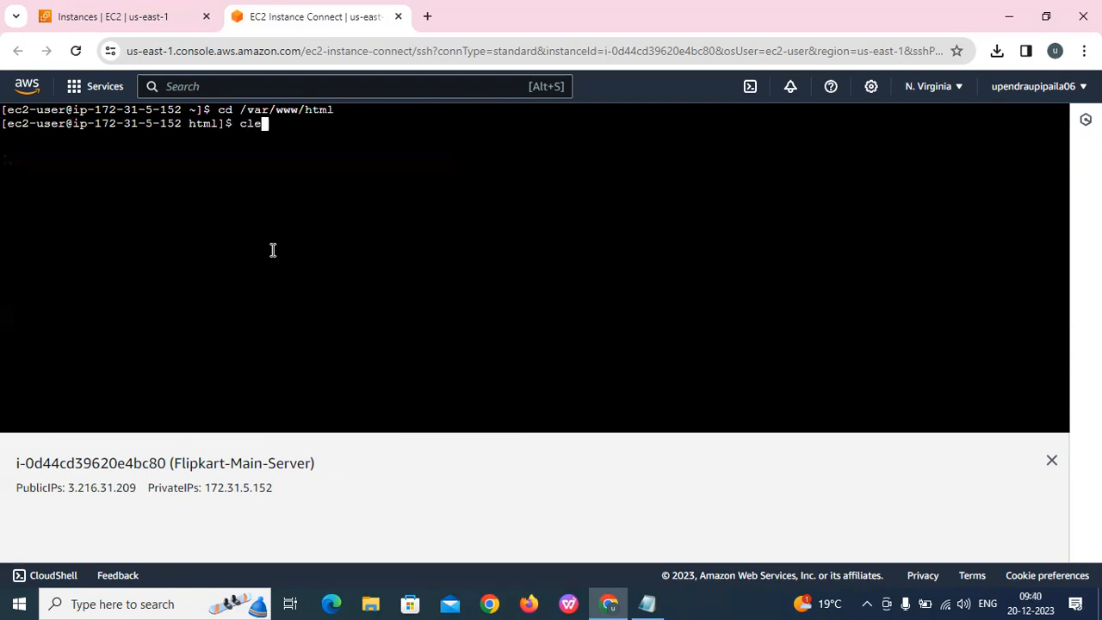
{"action": "type", "text": "ar"}
{"action": "key", "text": "Return"}
- Create index.html with sudo nano and enter <html>, <body bgcolor=yellow>, <marquee> and <font color=red>
{"action": "type", "text": "sudo n"}
{"action": "type", "text": "ano "}
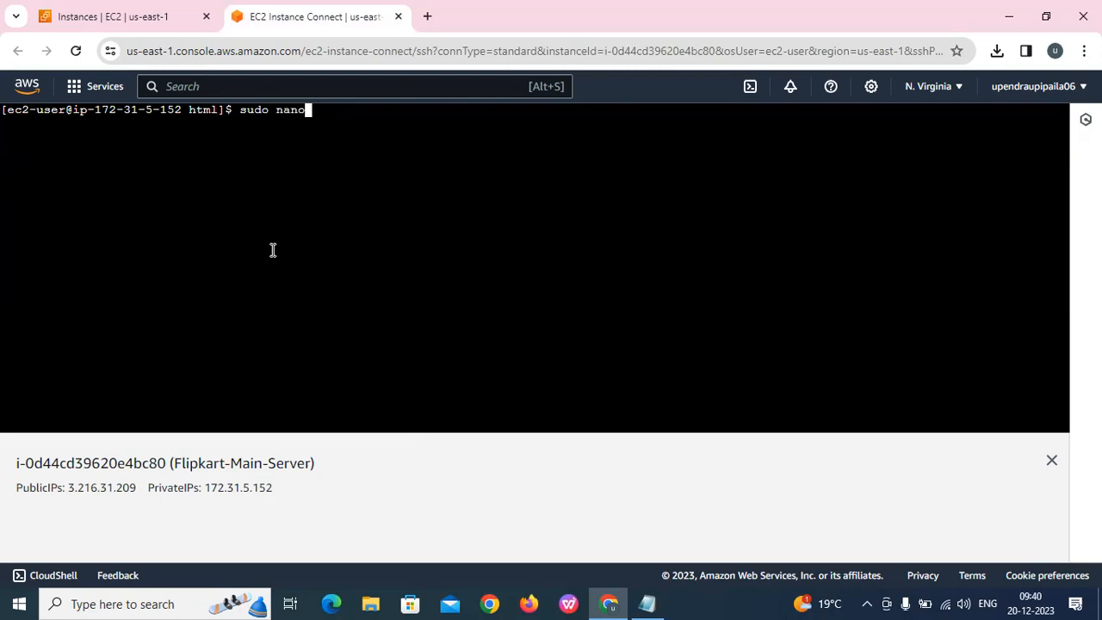
{"action": "type", "text": "index.html"}
{"action": "key", "text": "Return"}
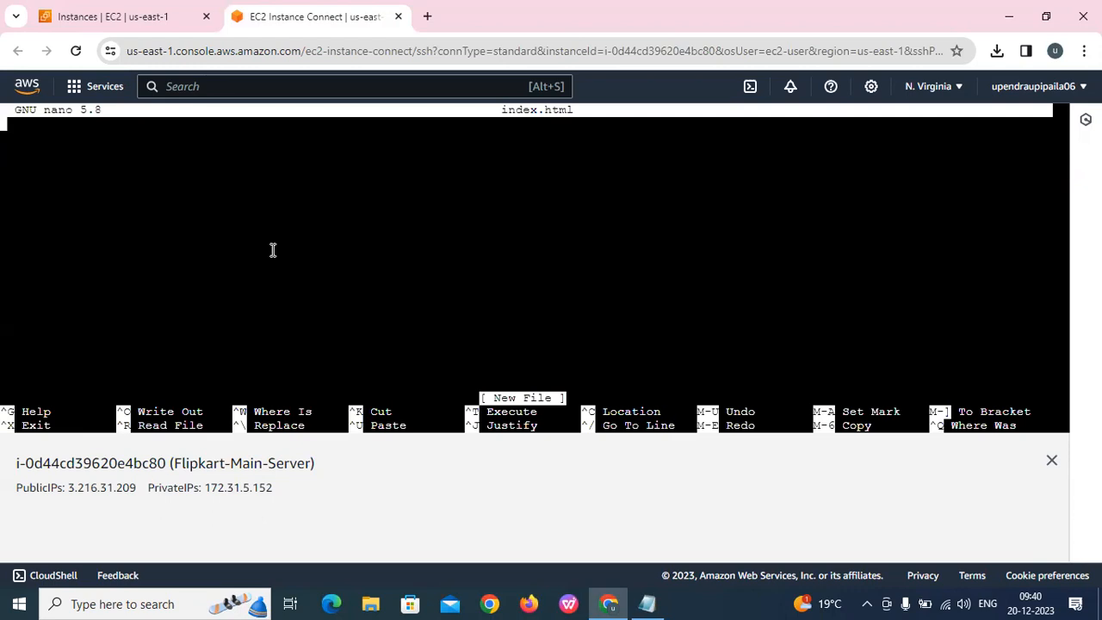
{"action": "type", "text": "<html>"}
{"action": "key", "text": "Return"}
{"action": "type", "text": "<bo"}
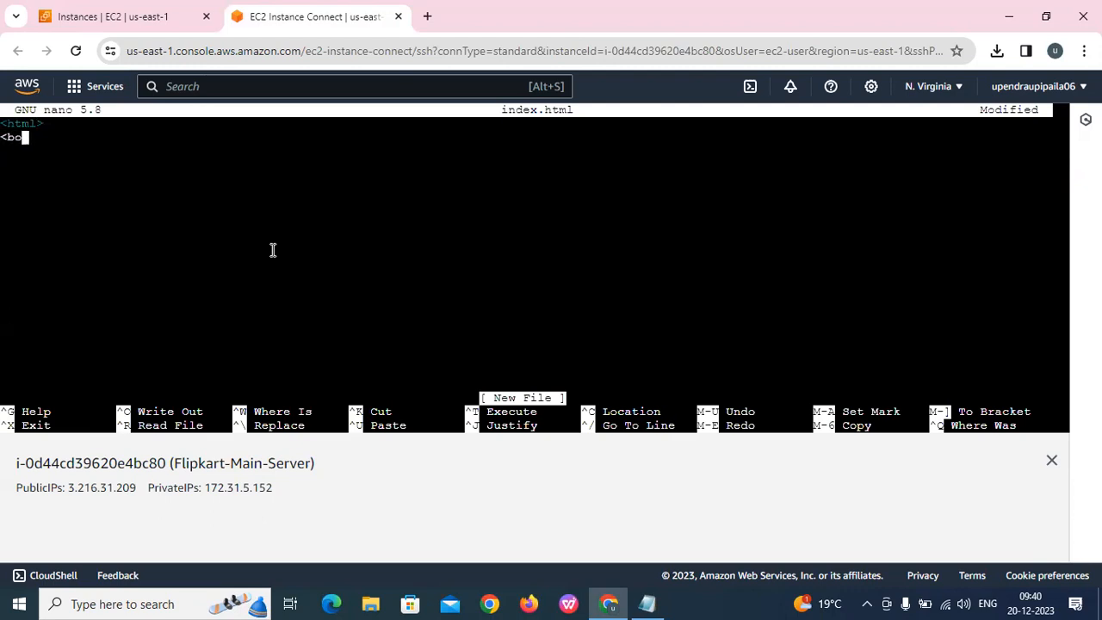
{"action": "type", "text": "dy bgcolor="}
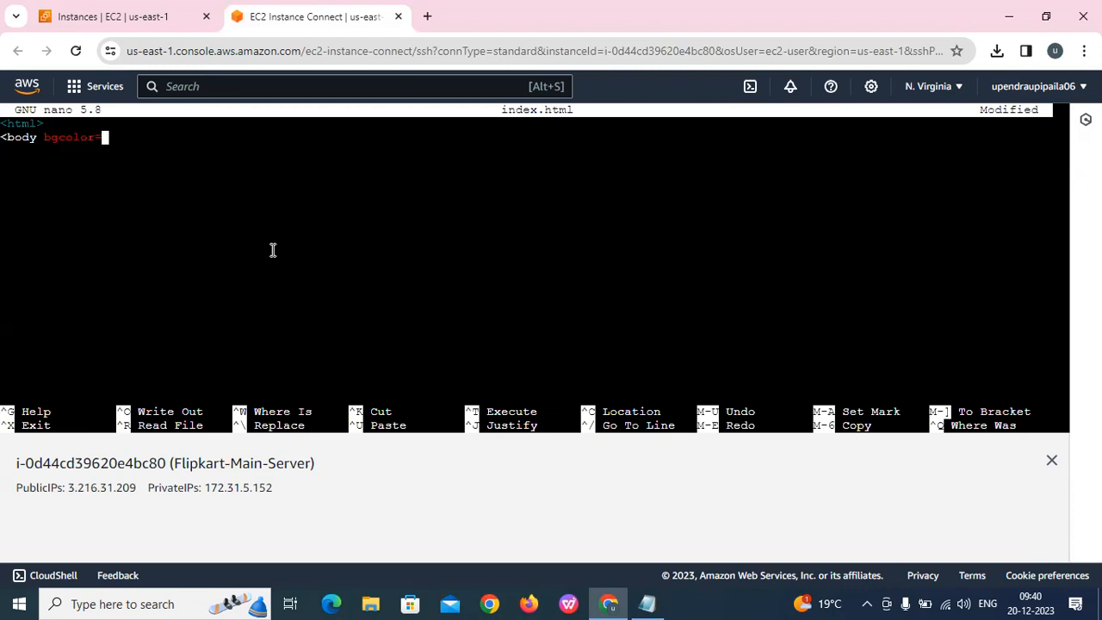
{"action": "type", "text": "yellow>"}
{"action": "key", "text": "Return"}
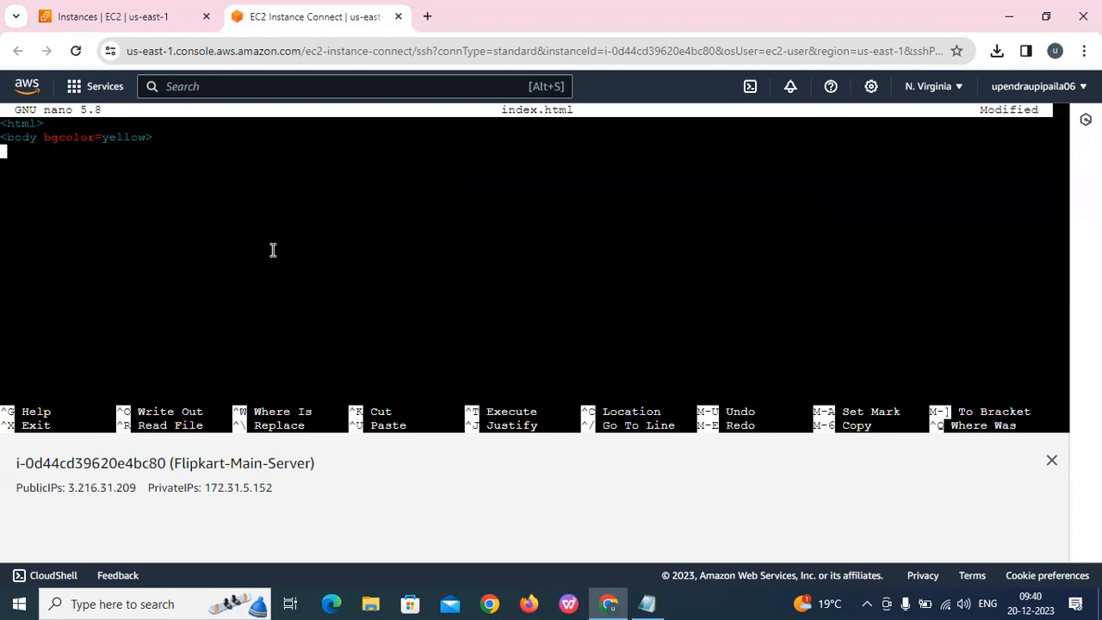
{"action": "type", "text": "<marquee>"}
{"action": "key", "text": "Return"}
{"action": "type", "text": "<font color"}
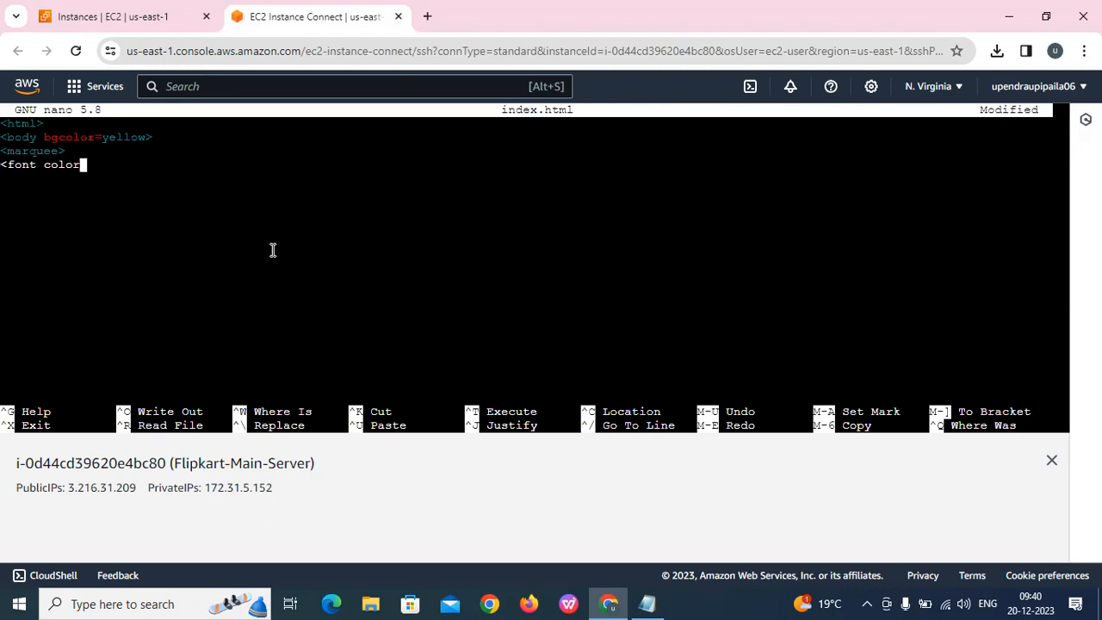
{"action": "type", "text": "=red>"}
{"action": "key", "text": "Return"}
- Add the <h1> WELCOME TO FLIPKART SERVICE heading, close the font, marquee and body tags, and save
{"action": "type", "text": "<h1> "}
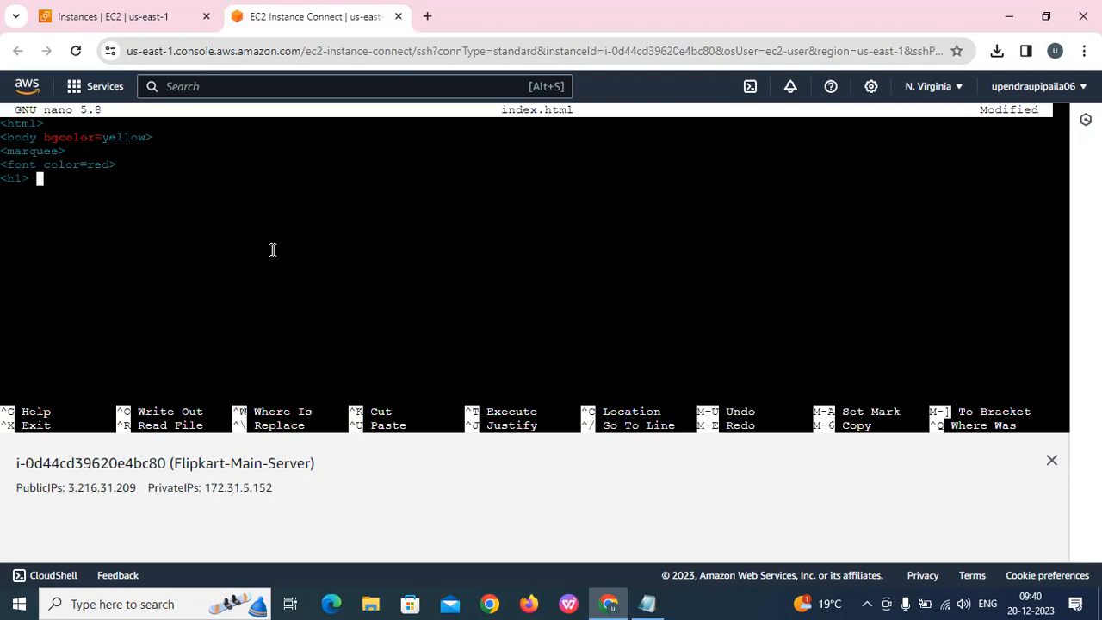
{"action": "type", "text": "WELCOME"}
{"action": "key", "text": "BackSpace"}
{"action": "key", "text": "BackSpace"}
{"action": "type", "text": "E TO FLIPKART SERVICE "}
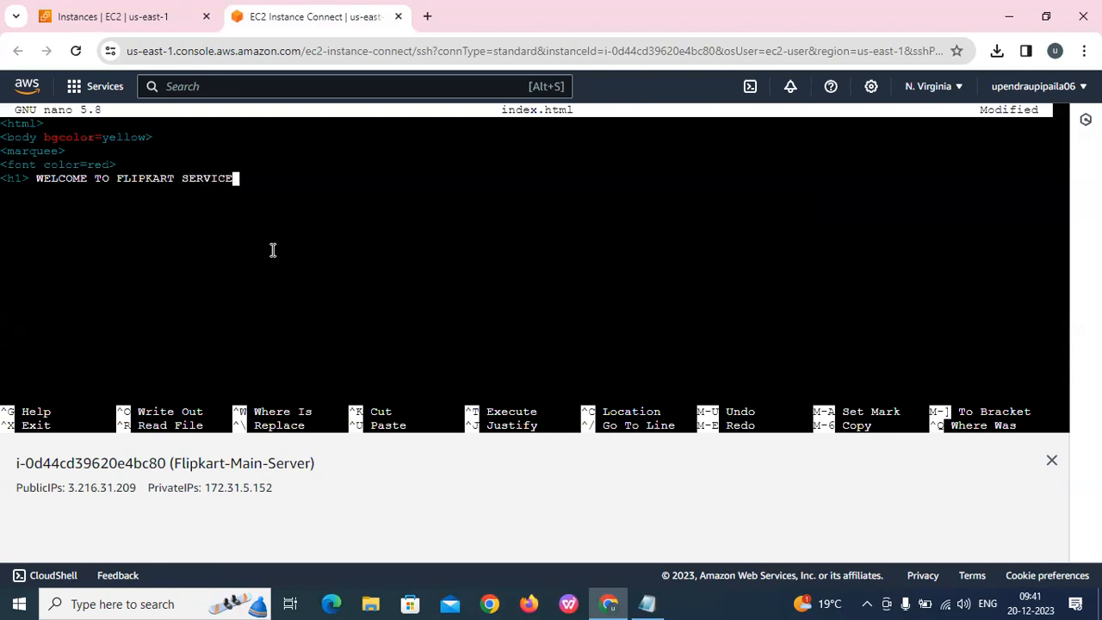
{"action": "type", "text": "</h1>"}
{"action": "key", "text": "Return"}
{"action": "type", "text": "</font>"}
{"action": "key", "text": "Return"}
{"action": "type", "text": "</marq"}
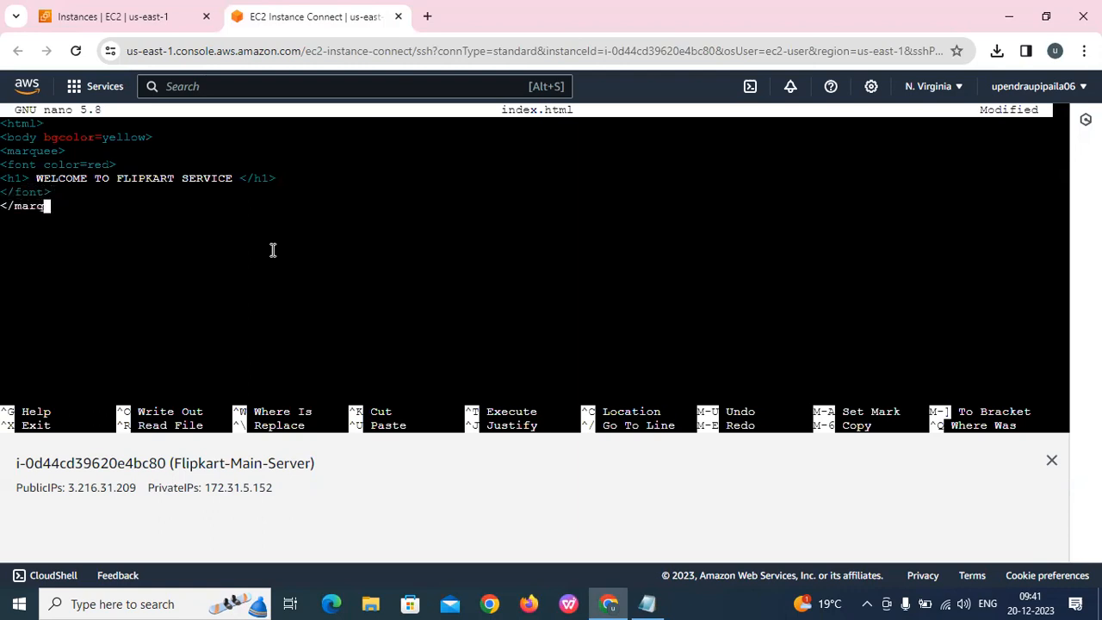
{"action": "type", "text": "uee>"}
{"action": "key", "text": "Return"}
{"action": "type", "text": "</body>"}
{"action": "key", "text": "Return"}
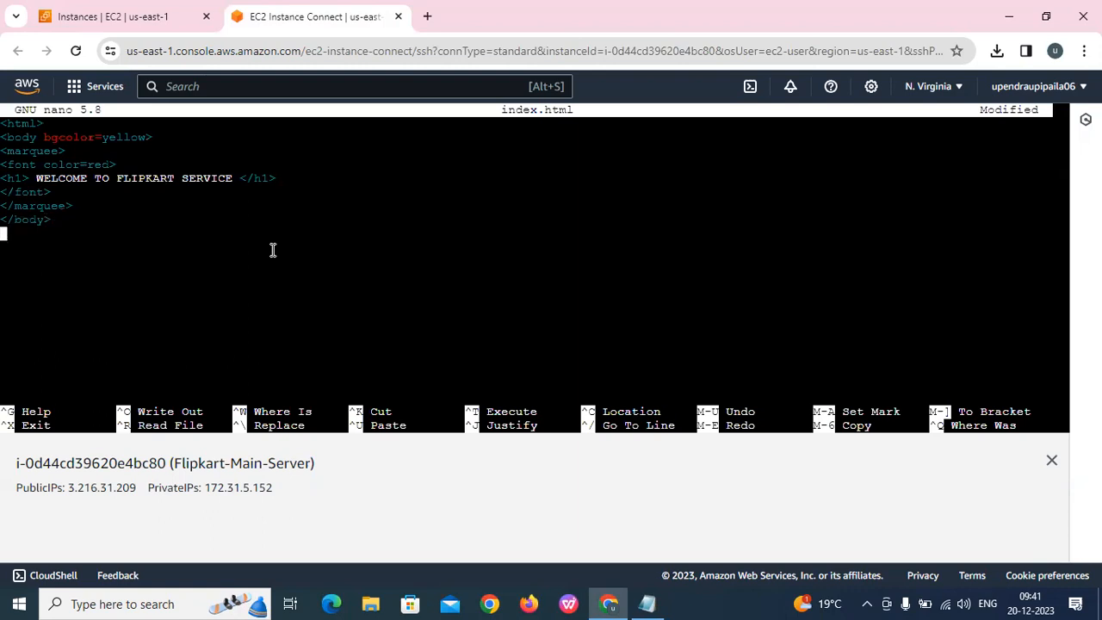
{"action": "key", "text": "ctrl+x"}
{"action": "key", "text": "y"}
{"action": "key", "text": "Return"}
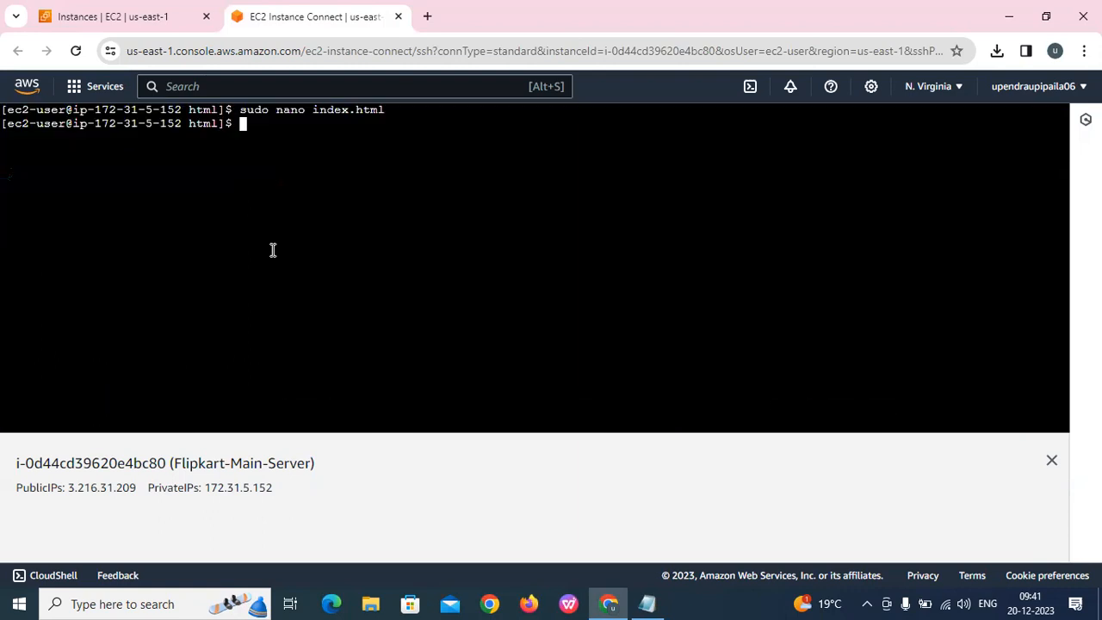
- Reopen index.html with sudo nano, append </html>, save the file, and run clear
{"action": "key", "text": "Up"}
{"action": "key", "text": "Return"}
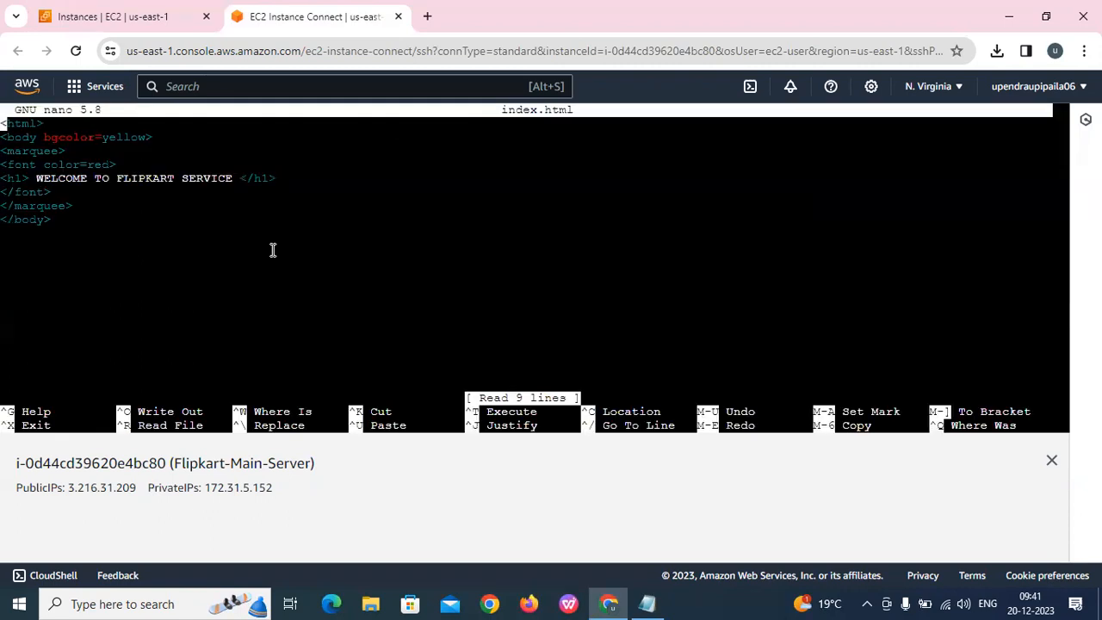
{"action": "key", "text": "Down"}
{"action": "key", "text": "Down"}
{"action": "key", "text": "Down"}
{"action": "key", "text": "Down"}
{"action": "key", "text": "Down"}
{"action": "key", "text": "Down"}
{"action": "key", "text": "Down"}
{"action": "key", "text": "Down"}
{"action": "type", "text": "</html"}
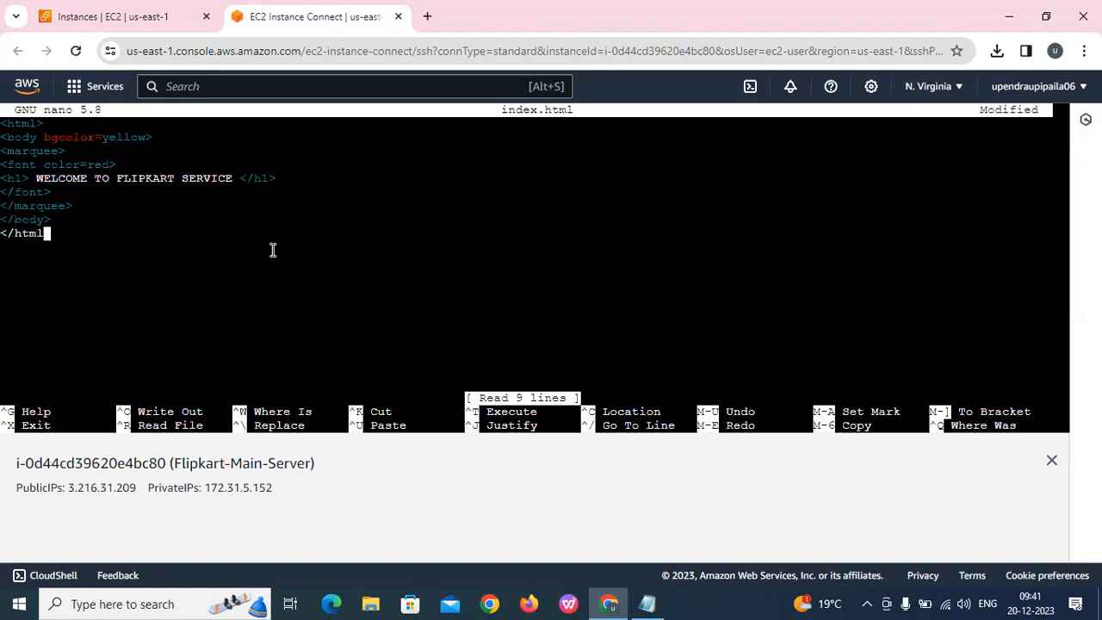
{"action": "type", "text": ">"}
{"action": "key", "text": "Return"}
{"action": "key", "text": "ctrl+x"}
{"action": "key", "text": "y"}
{"action": "key", "text": "Return"}
{"action": "type", "text": "clear"}
{"action": "key", "text": "Return"}
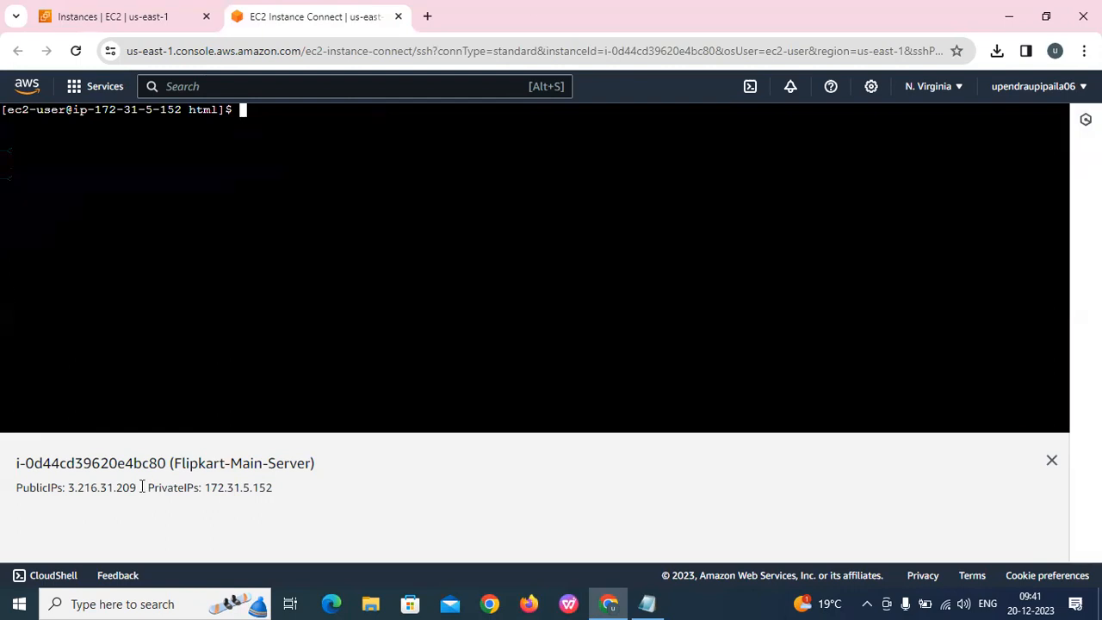
- Load public IP 3.216.31.209 in a new tab to see the yellow welcome page, then close it
{"action": "left_click_drag", "start_coordinate": [138, 481], "coordinate": [68, 484]}
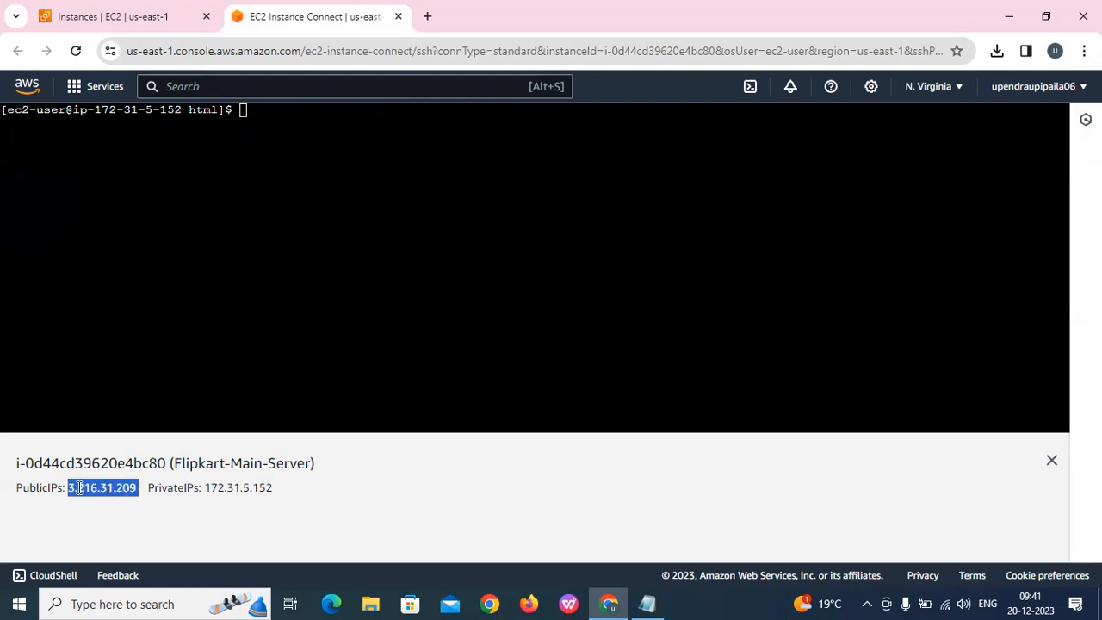
{"action": "right_click", "coordinate": [78, 487]}
{"action": "left_click", "coordinate": [108, 320]}
{"action": "left_click", "coordinate": [425, 16]}
{"action": "key", "text": "ctrl+v"}
{"action": "key", "text": "Return"}
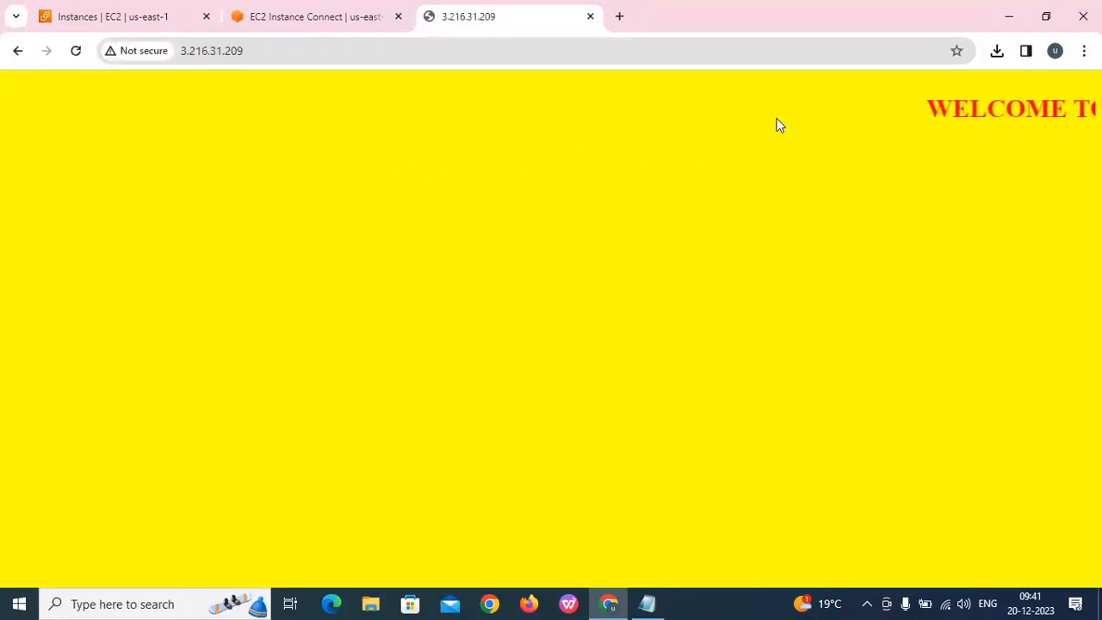
{"action": "left_click_drag", "start_coordinate": [814, 109], "coordinate": [1048, 107]}
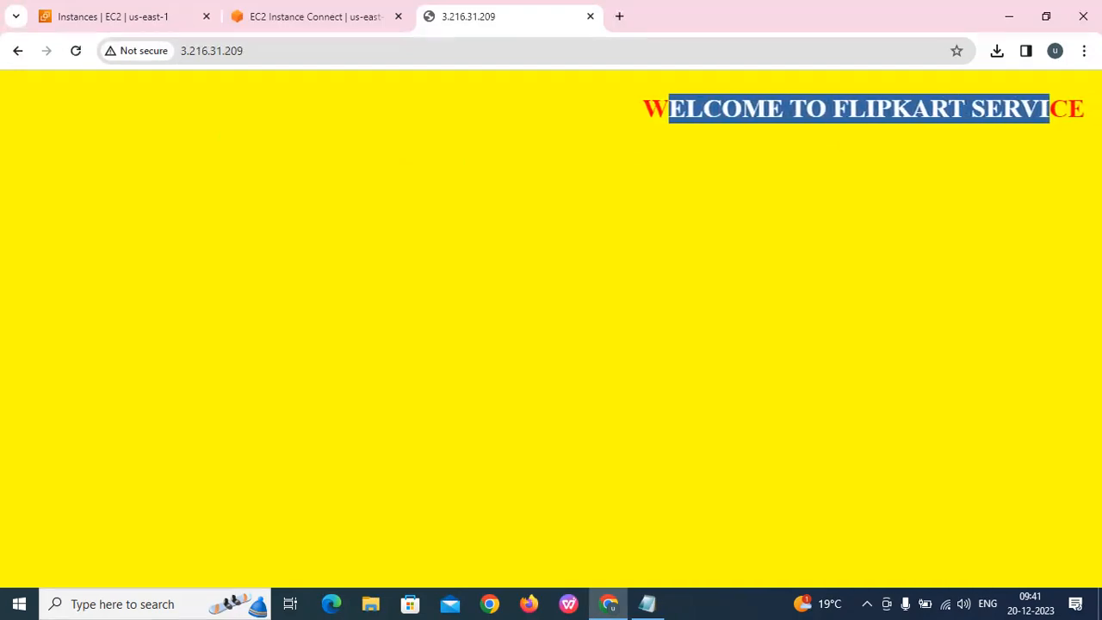
{"action": "left_click", "coordinate": [591, 17]}
- On the refreshed EC2 instances list, select Flipkart-Main-Server and choose Create image from its actions
{"action": "left_click", "coordinate": [115, 14]}
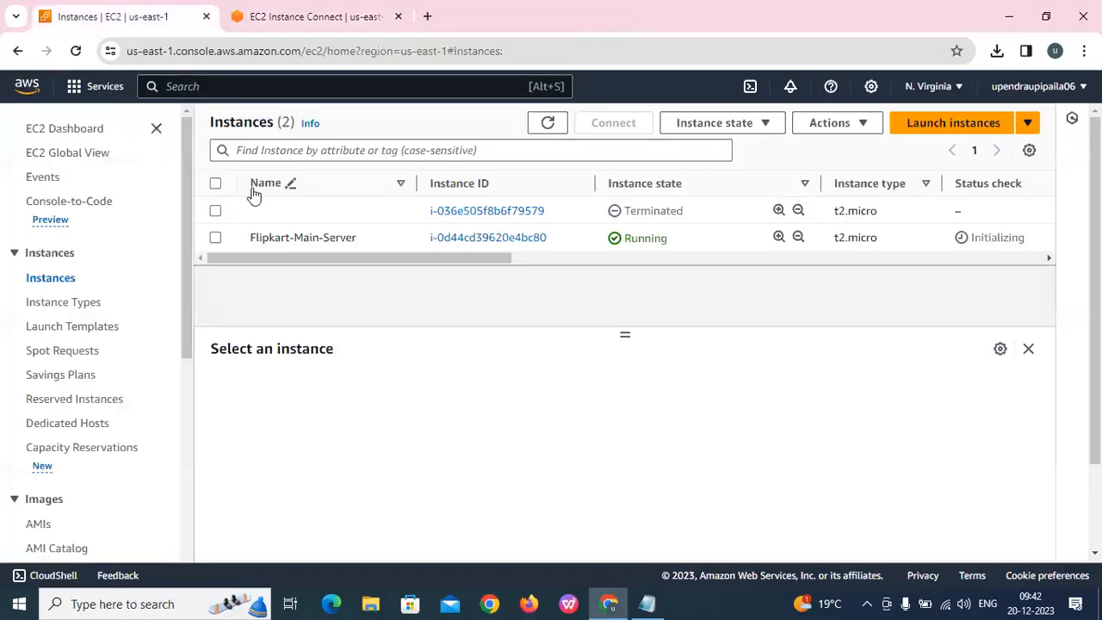
{"action": "left_click", "coordinate": [544, 131]}
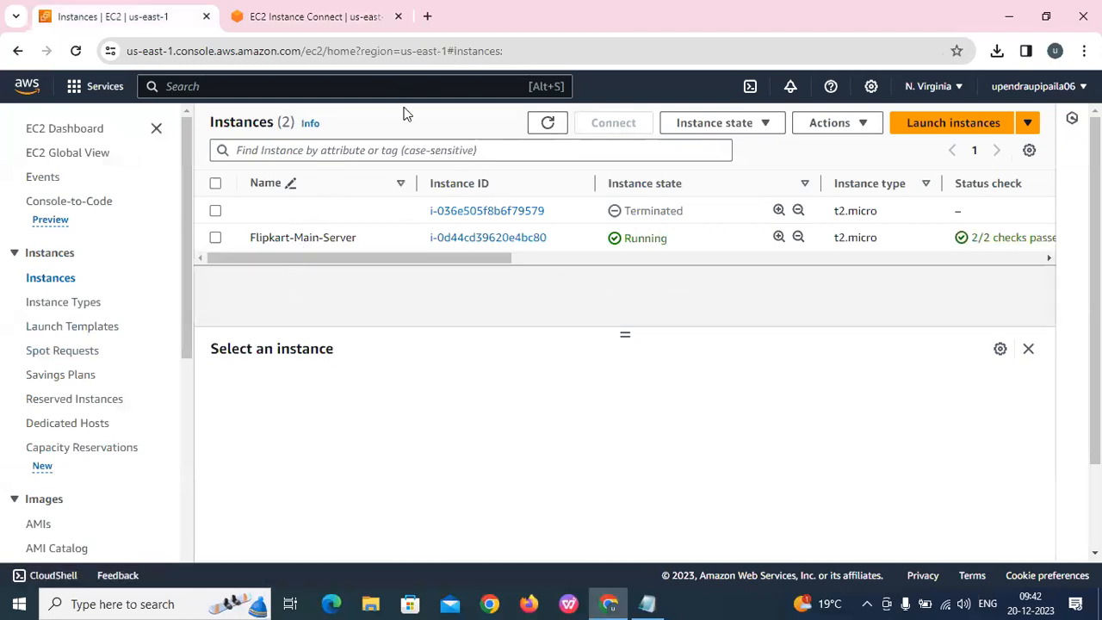
{"action": "left_click", "coordinate": [545, 123]}
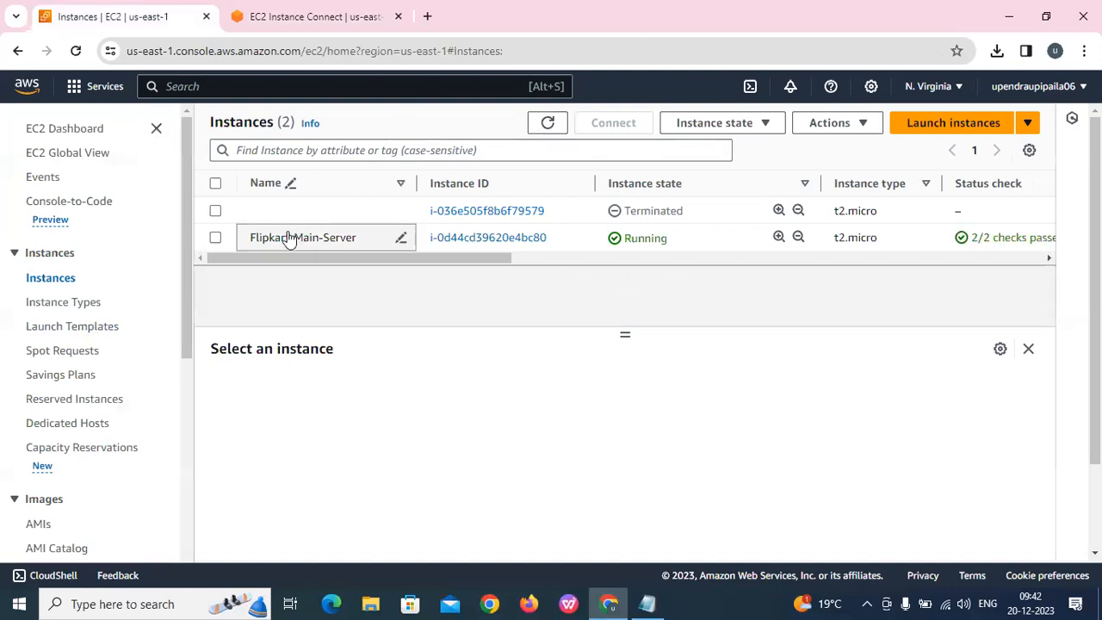
{"action": "left_click", "coordinate": [216, 238]}
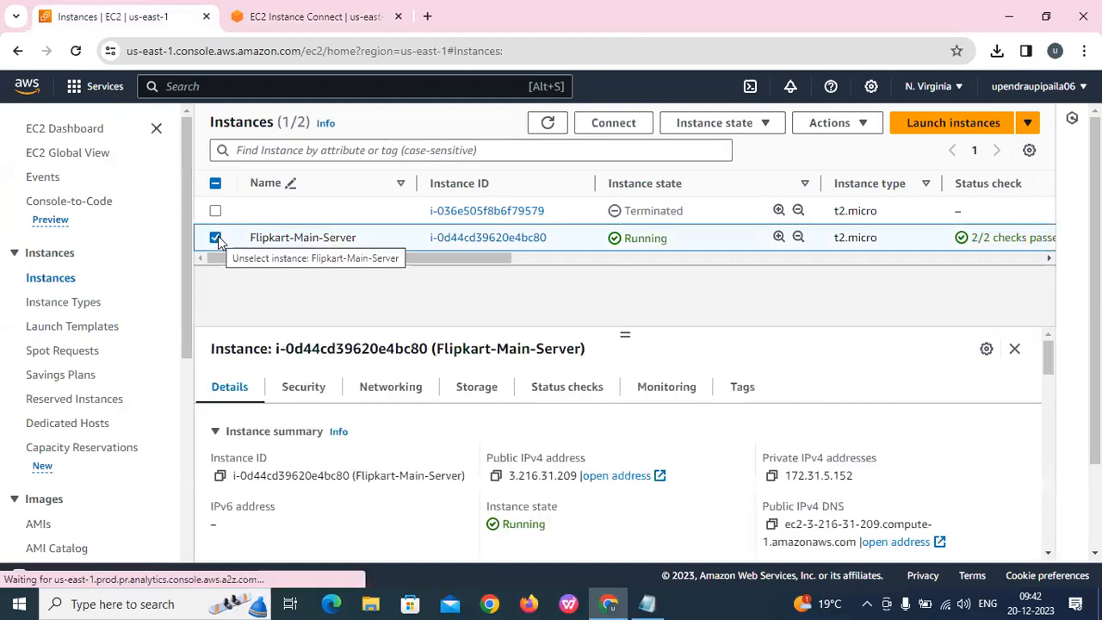
{"action": "left_click", "coordinate": [851, 128]}
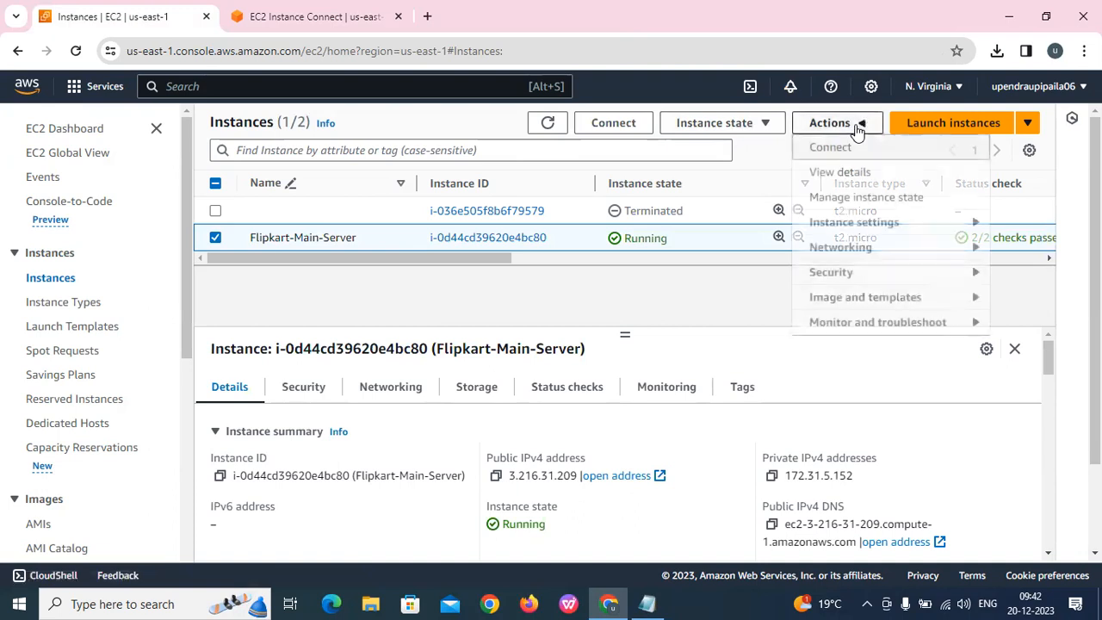
{"action": "mouse_move", "coordinate": [850, 301]}
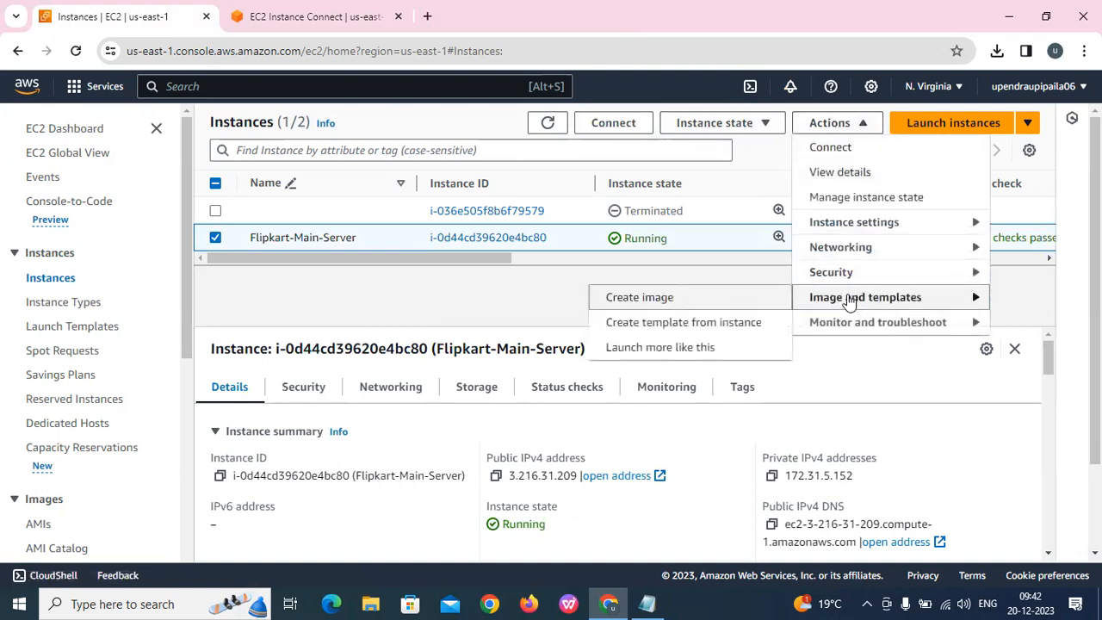
{"action": "left_click", "coordinate": [658, 300]}
- Name the image Flipkart-Image, reuse it as description and tag Name=Flipkart-Image, then create it
{"action": "left_click", "coordinate": [257, 310]}
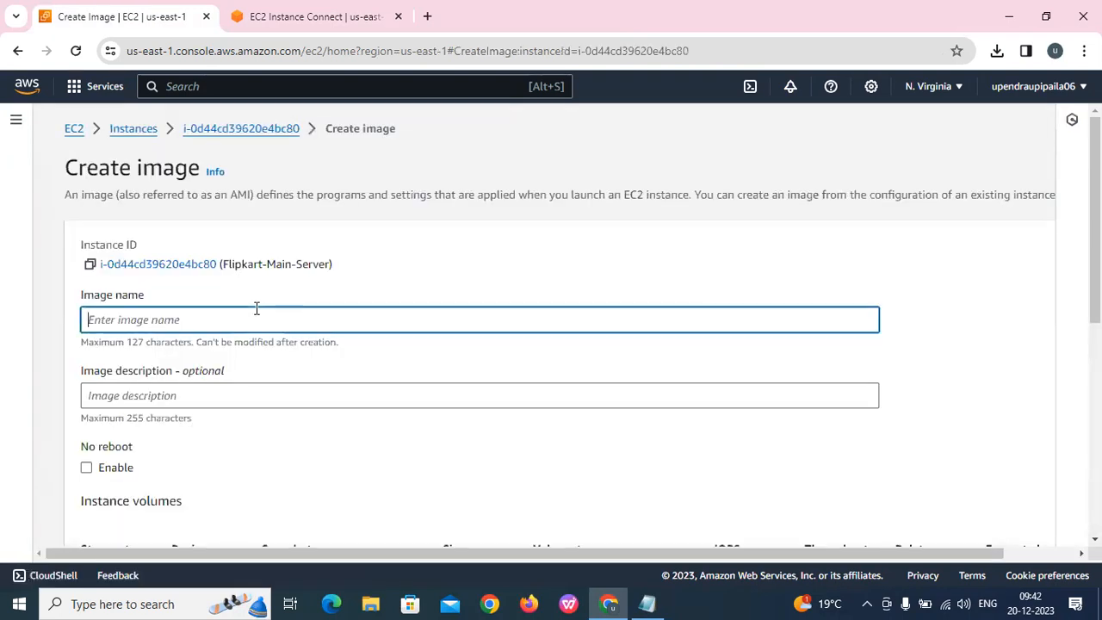
{"action": "type", "text": "Flipkart-Image"}
{"action": "scroll", "coordinate": [219, 336], "scroll_direction": "down", "scroll_amount": 1}
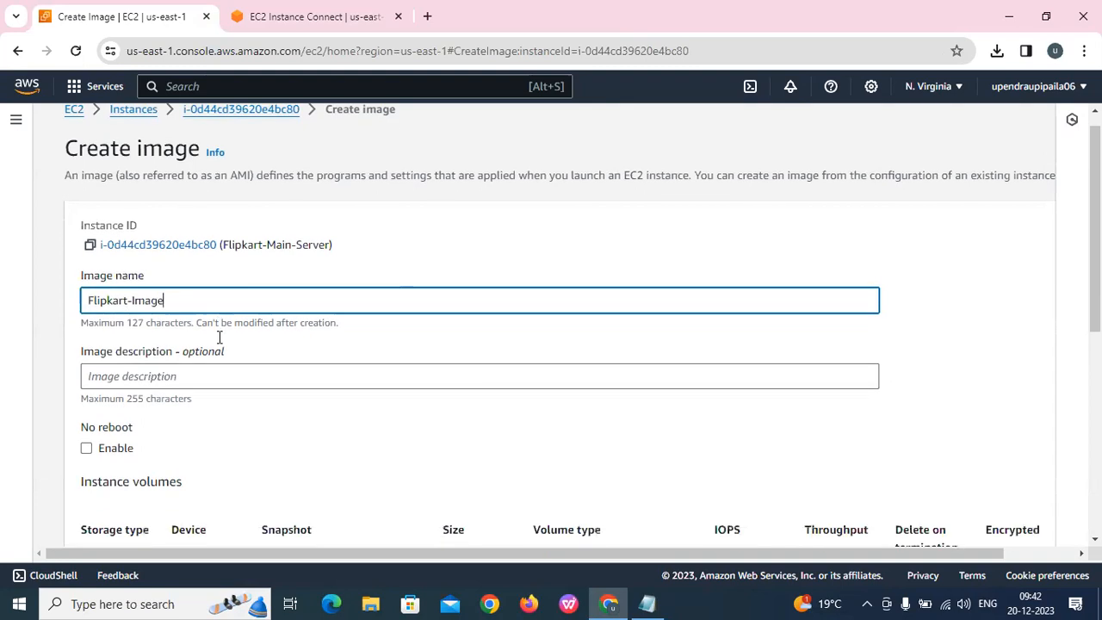
{"action": "left_click_drag", "start_coordinate": [199, 248], "coordinate": [10, 229]}
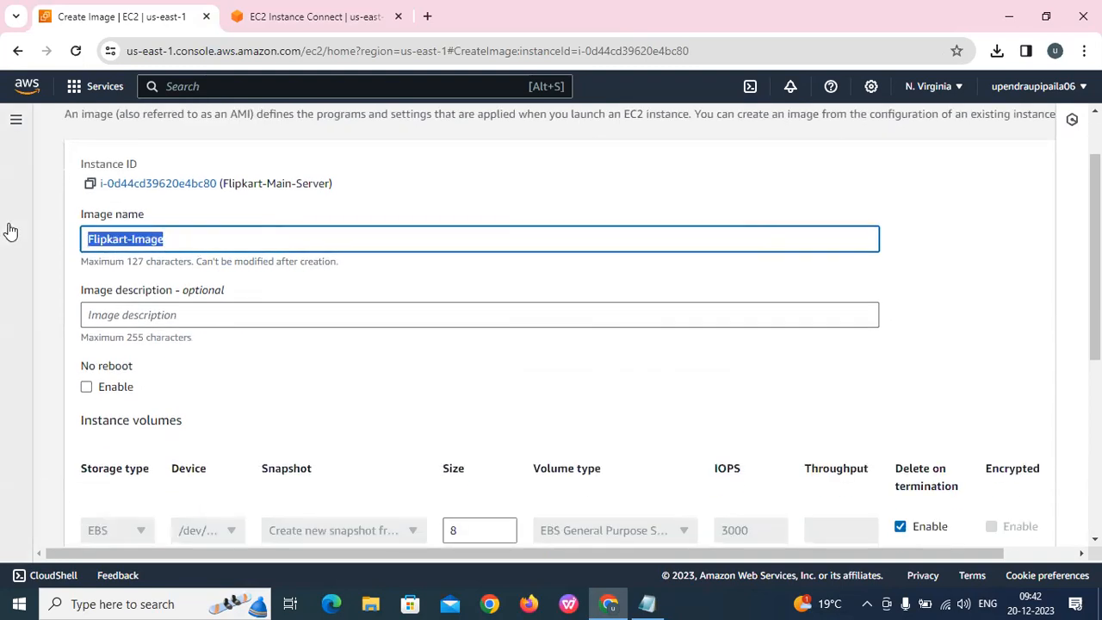
{"action": "left_click", "coordinate": [135, 312]}
{"action": "key", "text": "ctrl+v"}
{"action": "scroll", "coordinate": [135, 305], "scroll_direction": "down", "scroll_amount": 1}
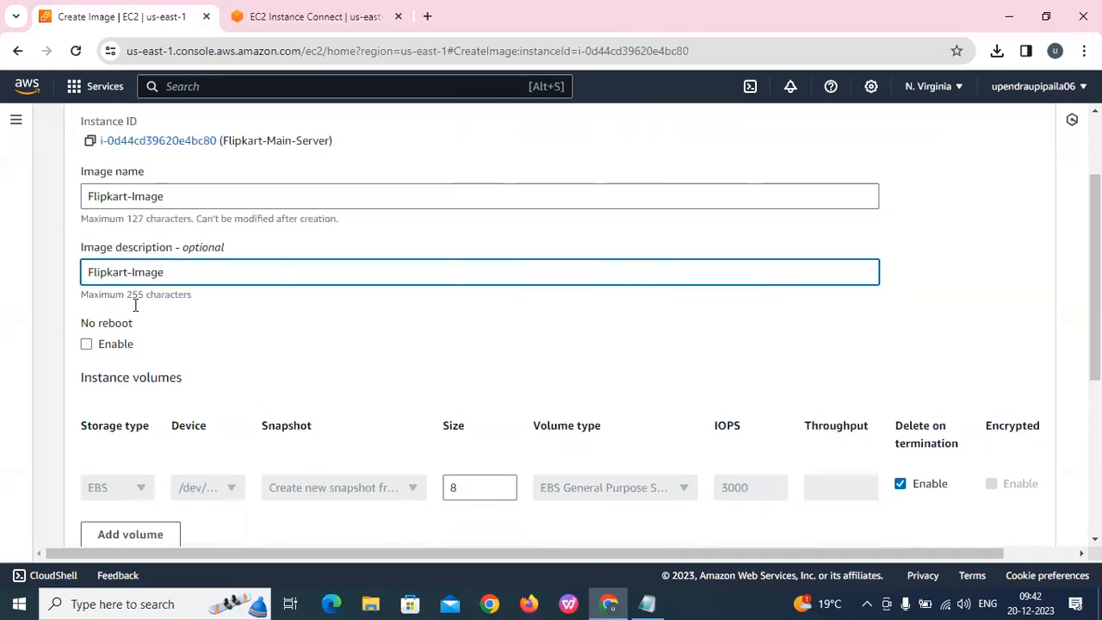
{"action": "scroll", "coordinate": [135, 305], "scroll_direction": "down", "scroll_amount": 4}
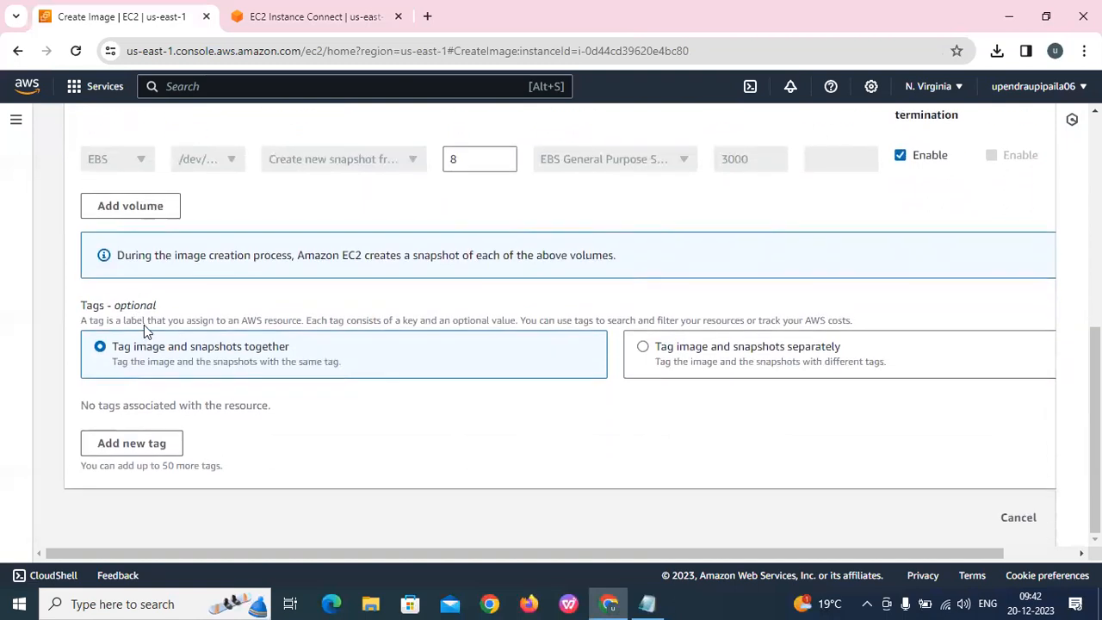
{"action": "left_click", "coordinate": [143, 443]}
{"action": "type", "text": "Nam"}
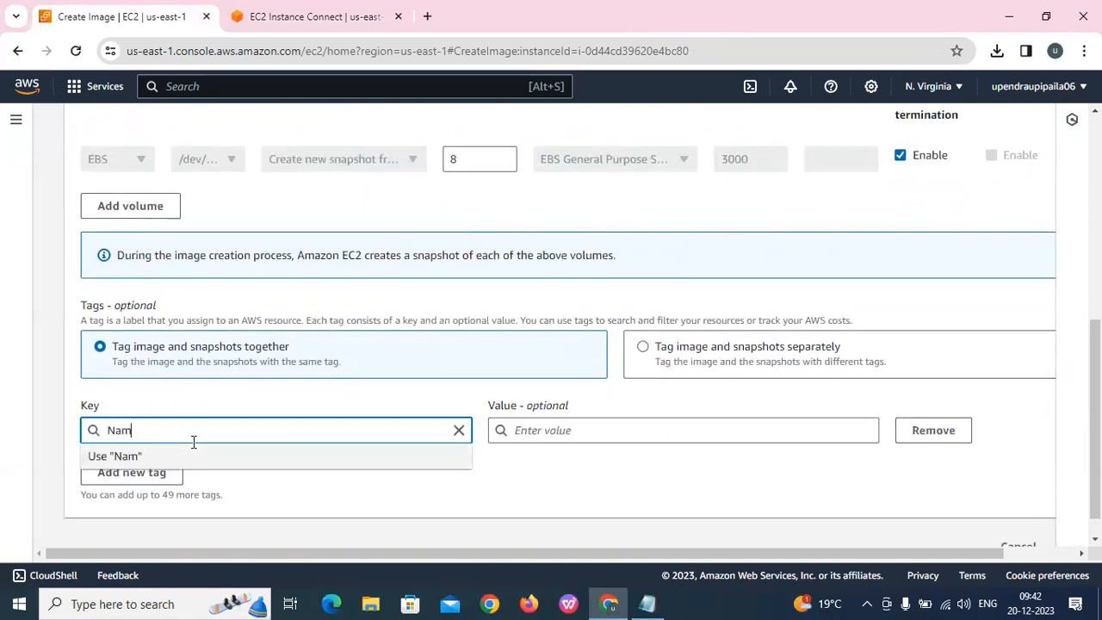
{"action": "left_click", "coordinate": [548, 428]}
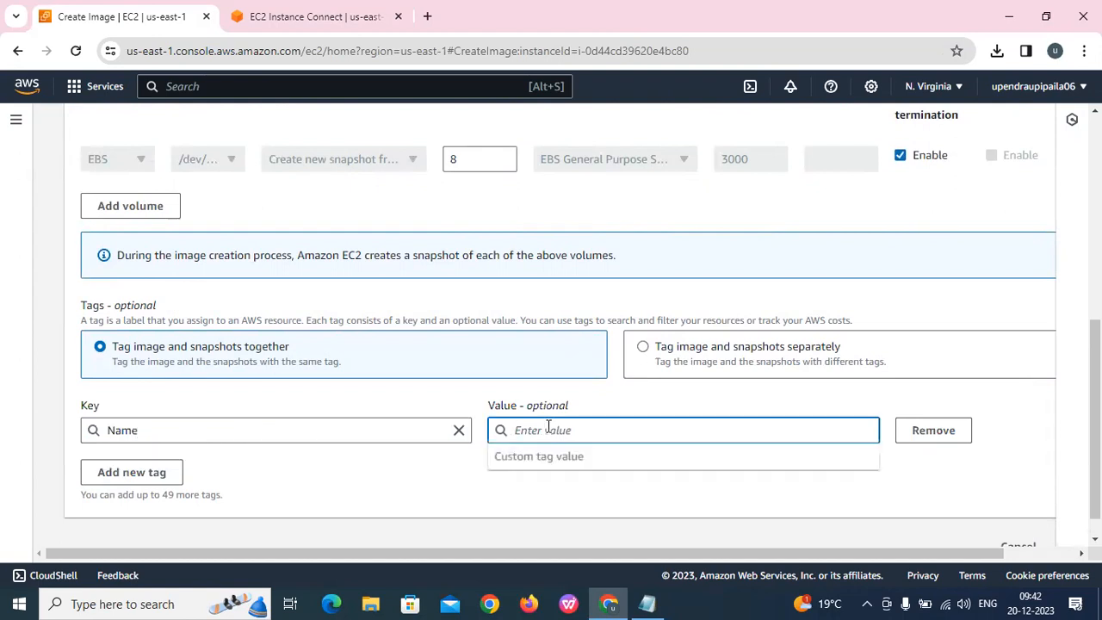
{"action": "key", "text": "ctrl+v"}
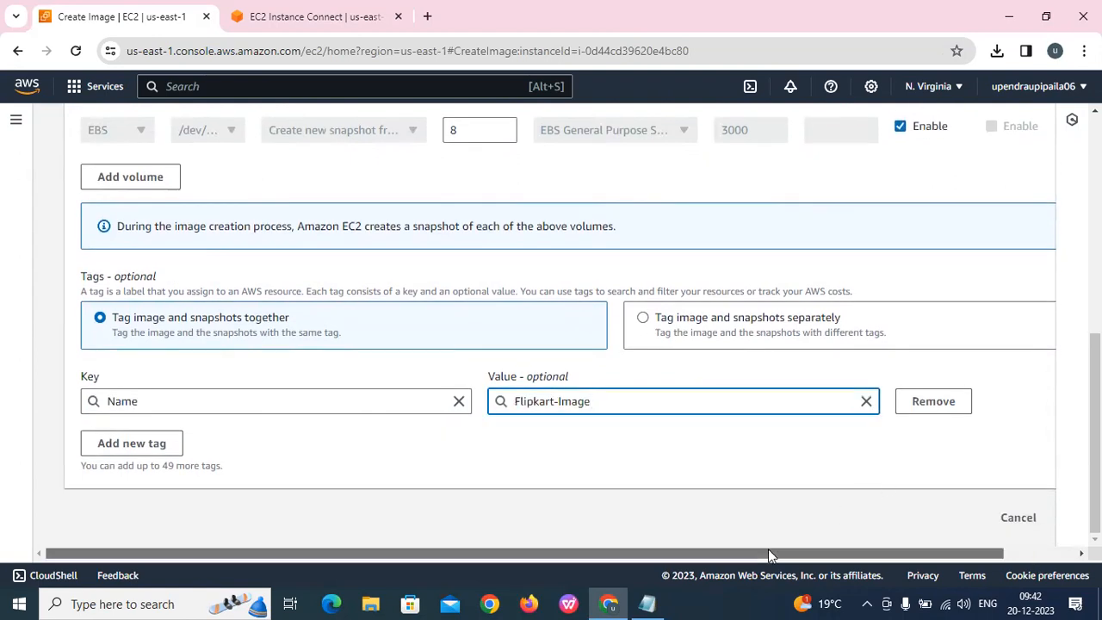
{"action": "left_click_drag", "start_coordinate": [768, 549], "coordinate": [1061, 538]}
{"action": "left_click", "coordinate": [1005, 516]}
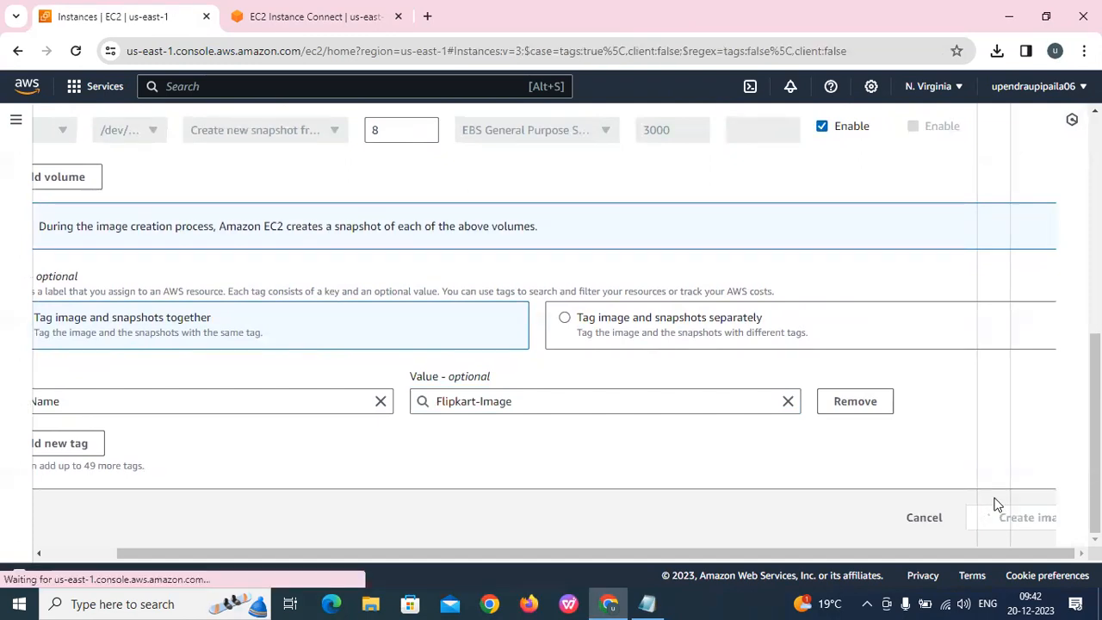
- Dismiss the image-creation notice and refresh the instances list
{"action": "left_click", "coordinate": [1031, 119]}
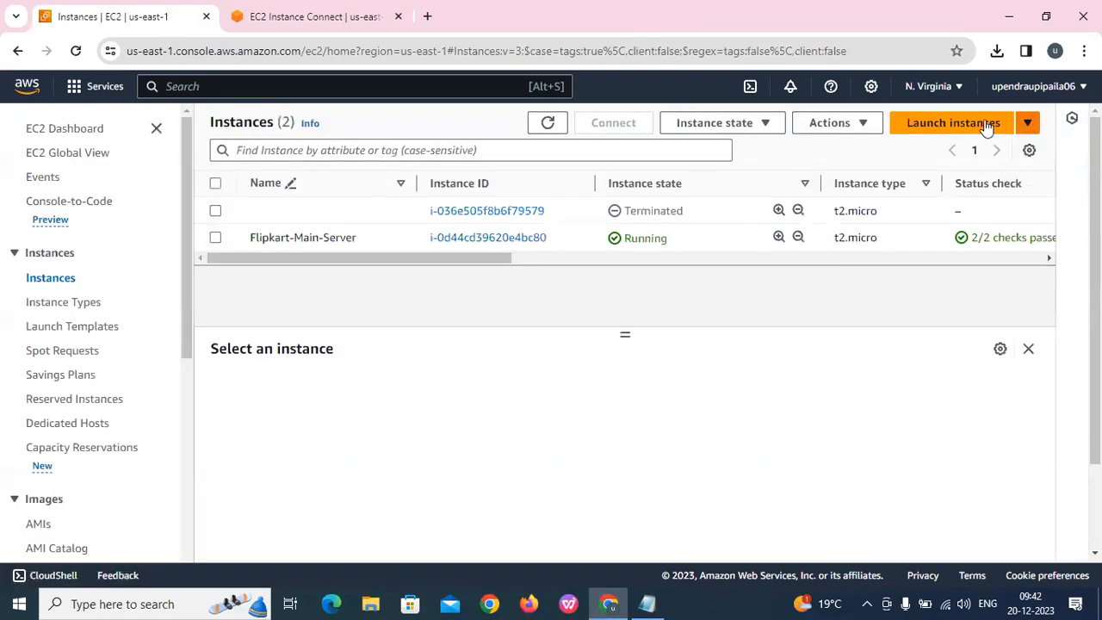
{"action": "left_click", "coordinate": [544, 125]}
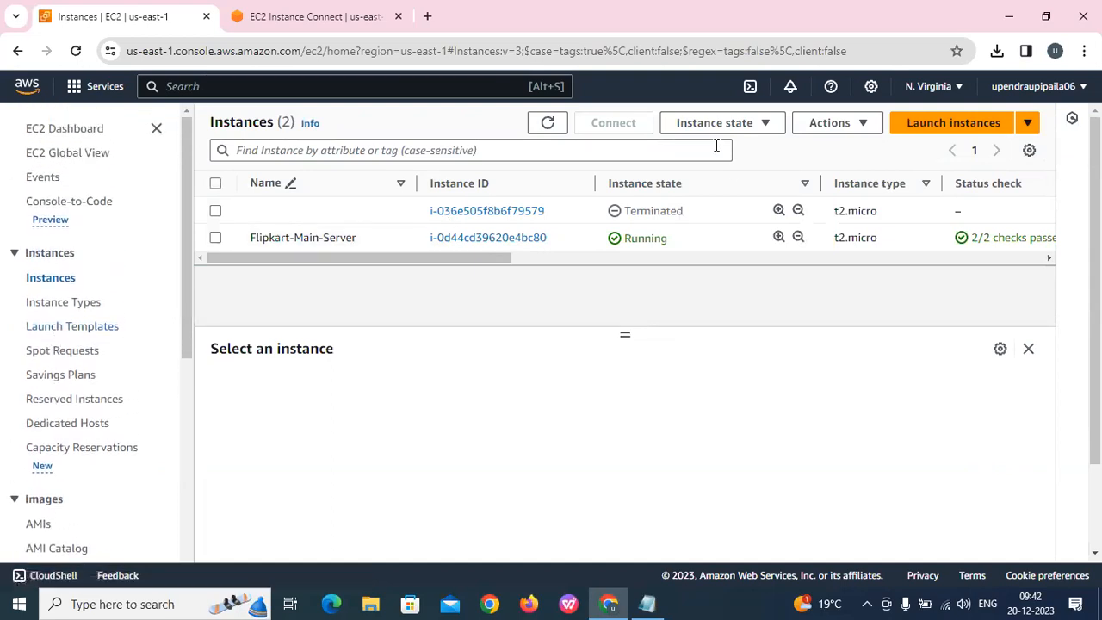
{"action": "left_click", "coordinate": [550, 126]}
{"action": "scroll", "coordinate": [72, 339], "scroll_direction": "down", "scroll_amount": 2}
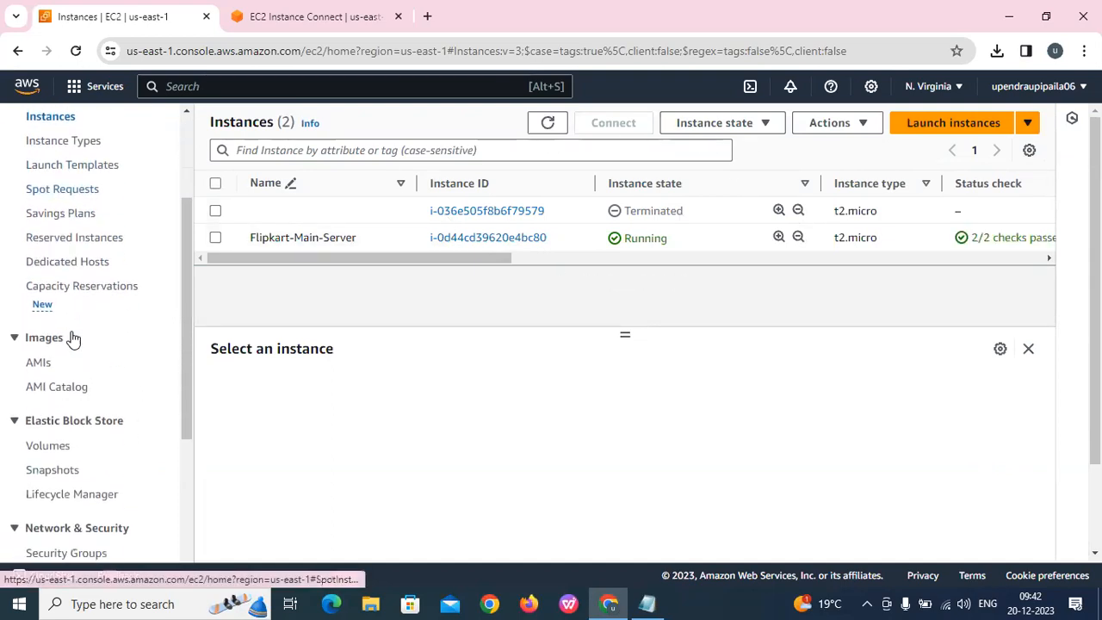
- Open the AMIs list and refresh it until Flipkart-Image shows with Pending status
{"action": "left_click", "coordinate": [43, 364]}
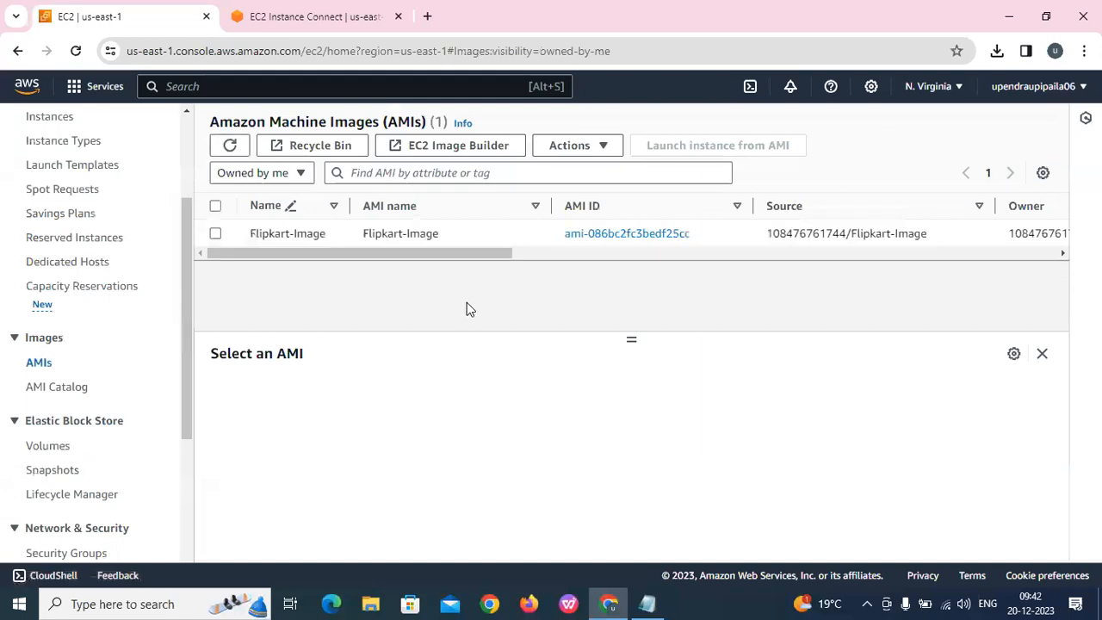
{"action": "left_click_drag", "start_coordinate": [405, 258], "coordinate": [663, 267]}
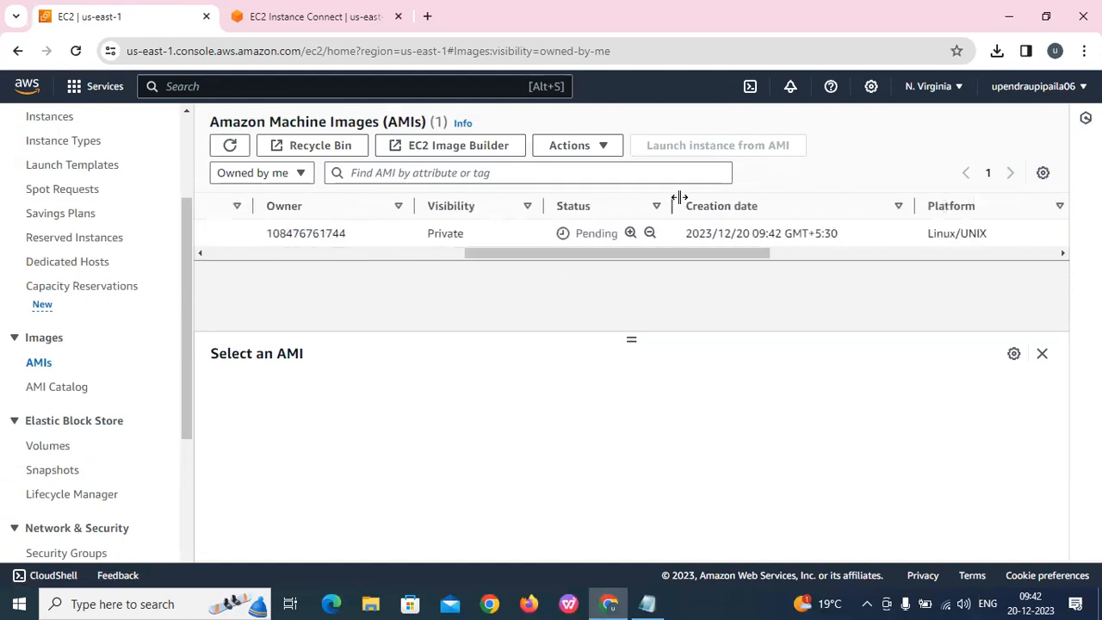
{"action": "left_click_drag", "start_coordinate": [673, 199], "coordinate": [761, 203]}
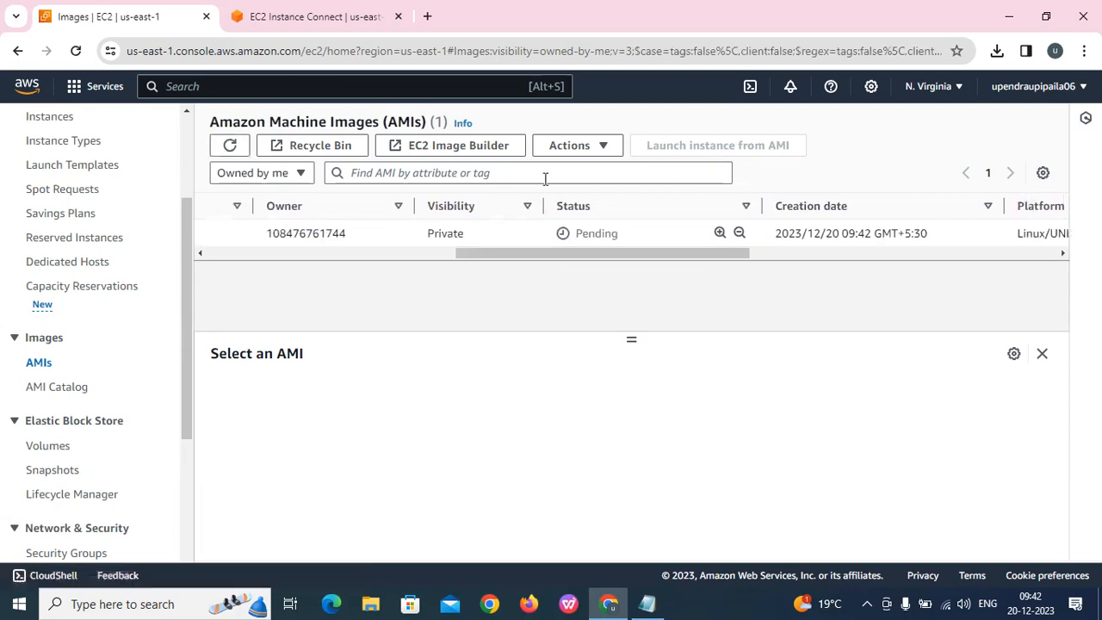
{"action": "left_click", "coordinate": [239, 152]}
{"action": "left_click", "coordinate": [233, 148]}
{"action": "left_click_drag", "start_coordinate": [634, 233], "coordinate": [563, 233]}
{"action": "left_click", "coordinate": [231, 148]}
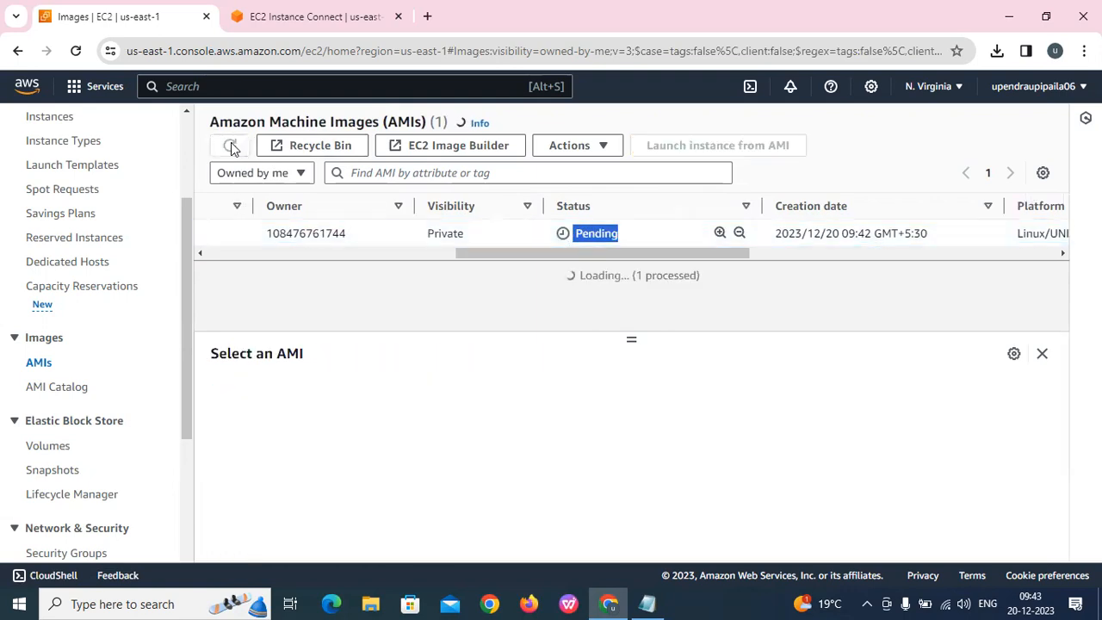
{"action": "left_click", "coordinate": [230, 148]}
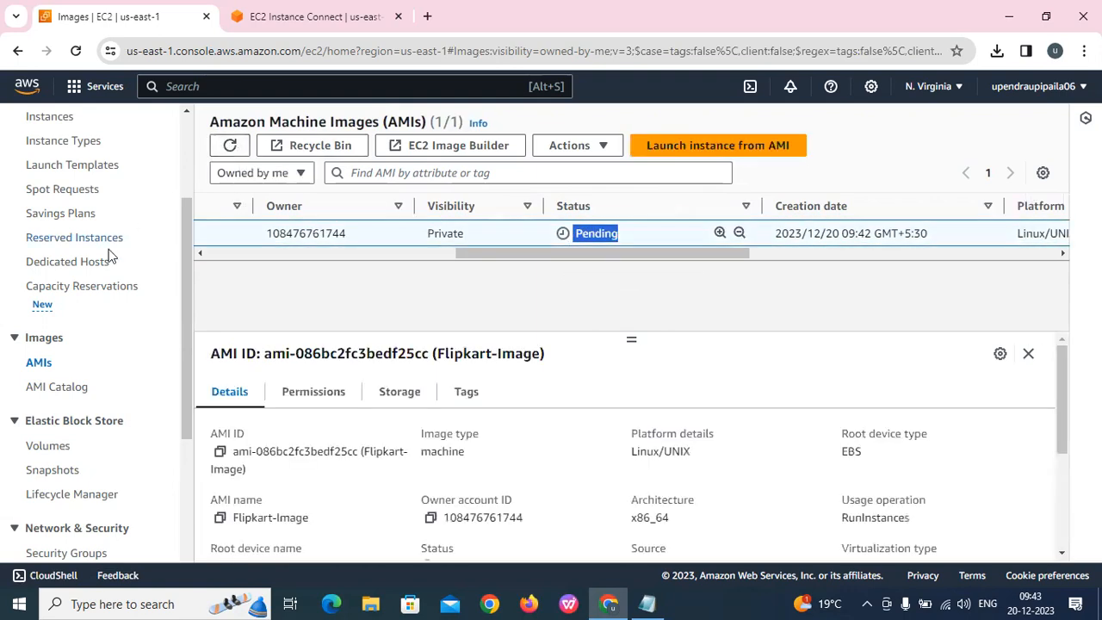
{"action": "scroll", "coordinate": [152, 273], "scroll_direction": "up", "scroll_amount": 2}
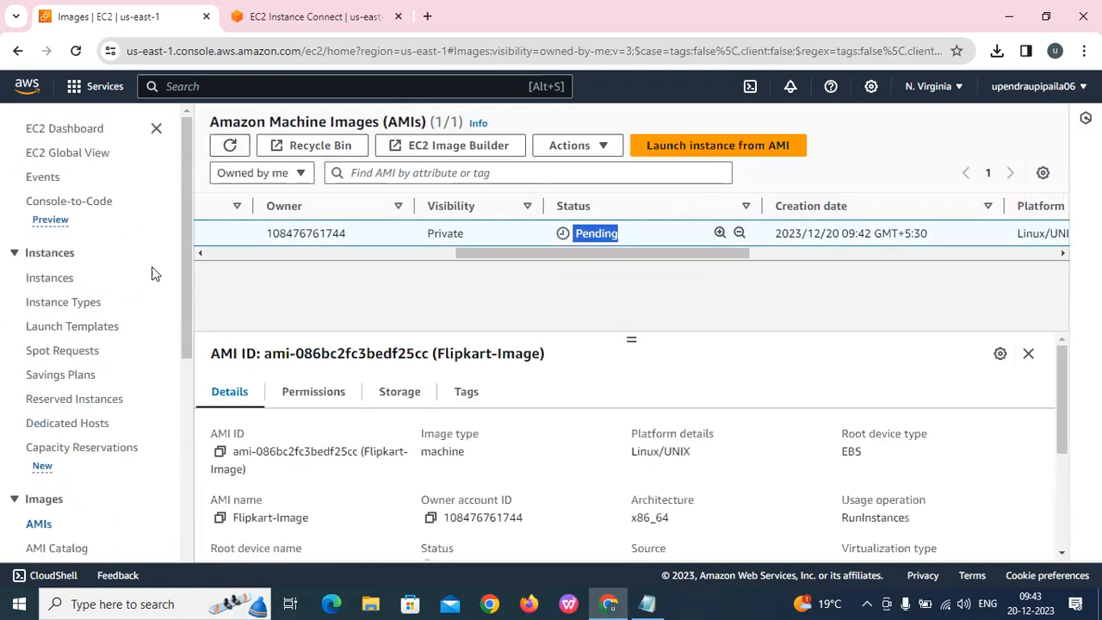
- Return to Instances, copy the page address, and open a new browser tab
{"action": "left_click", "coordinate": [48, 280]}
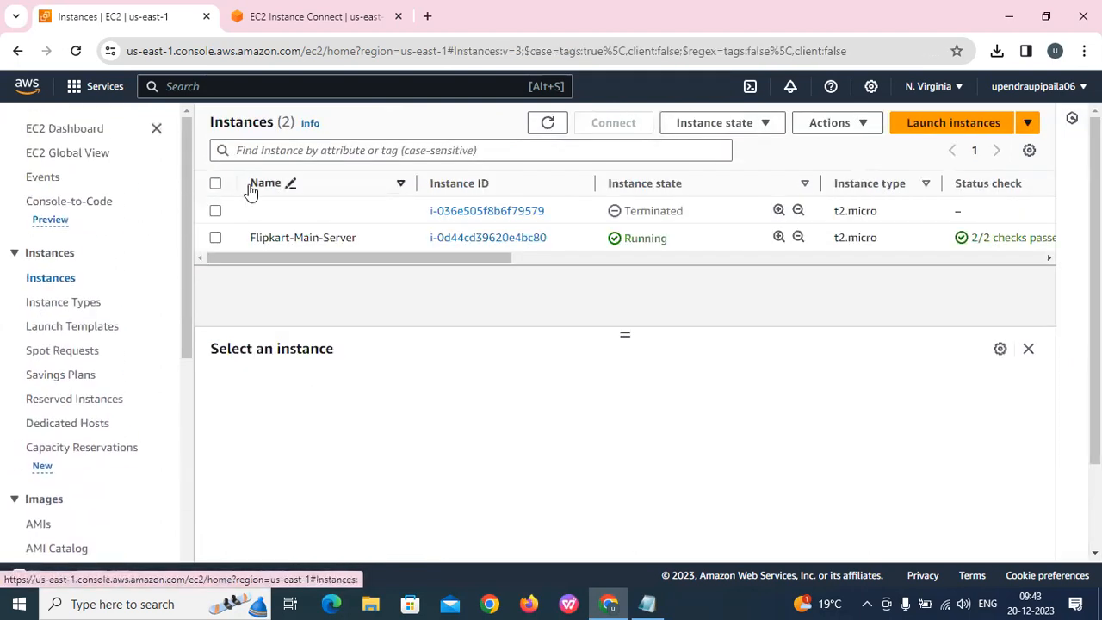
{"action": "left_click", "coordinate": [326, 49]}
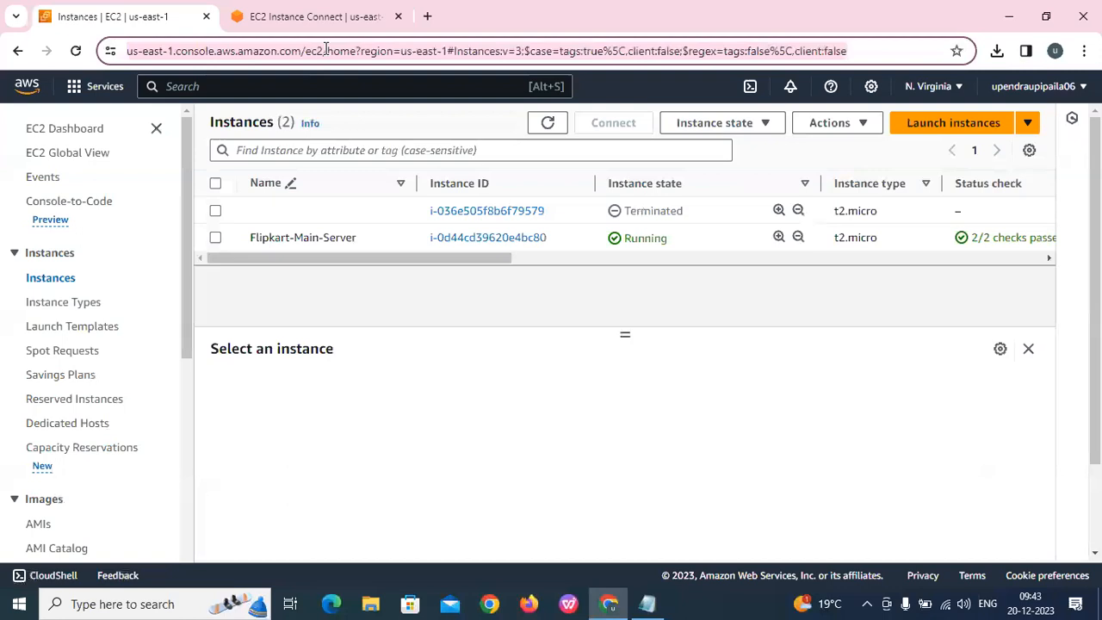
{"action": "left_click", "coordinate": [429, 18]}
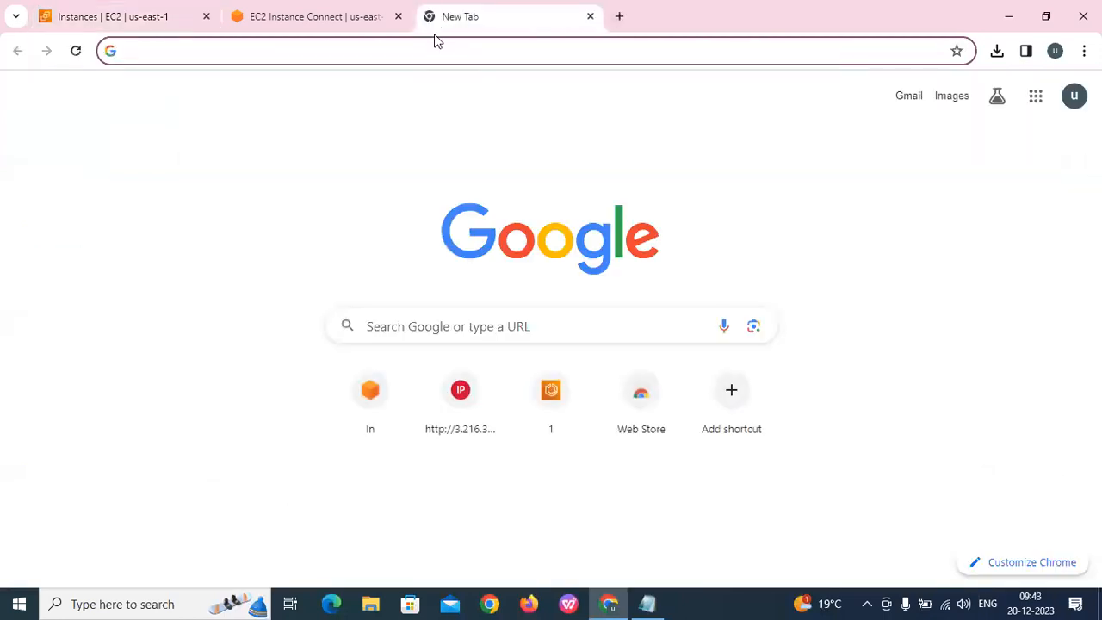
- Load the copied EC2 URL, search SNS, and open the Create topic form under SNS Topics
{"action": "type", "text": "https://us-east-1.console.aws.amazon.com/ec2/home?region=us-east-1#Instances:v=3;$case=tags:true%5C,client:false;$regex=tags:false%5C,client:false"}
{"action": "key", "text": "Return"}
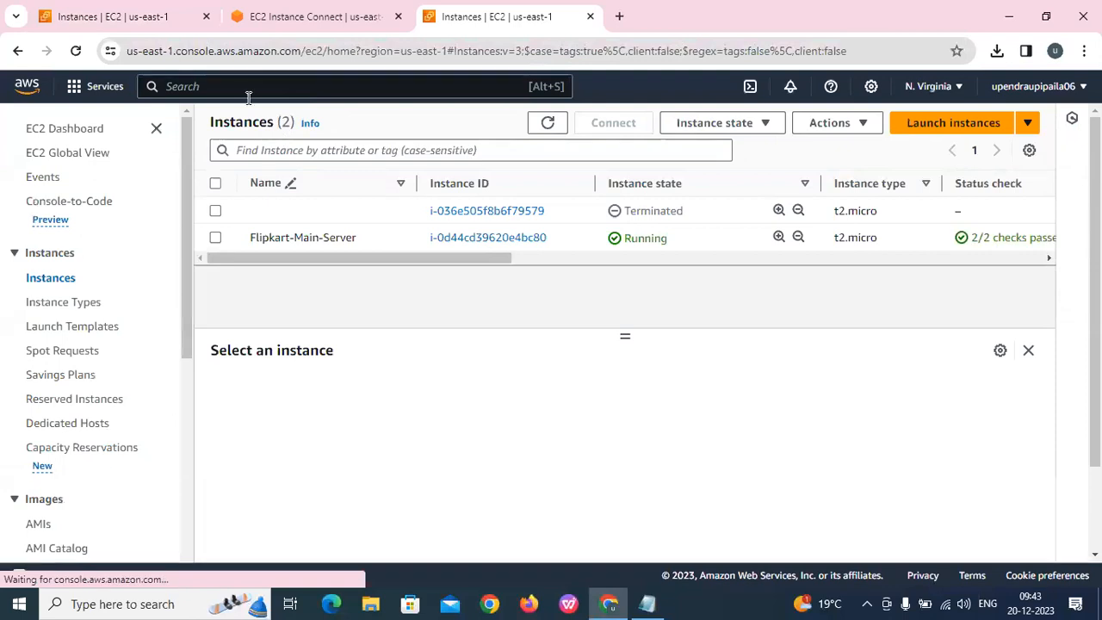
{"action": "left_click", "coordinate": [241, 83]}
{"action": "type", "text": "SNS"}
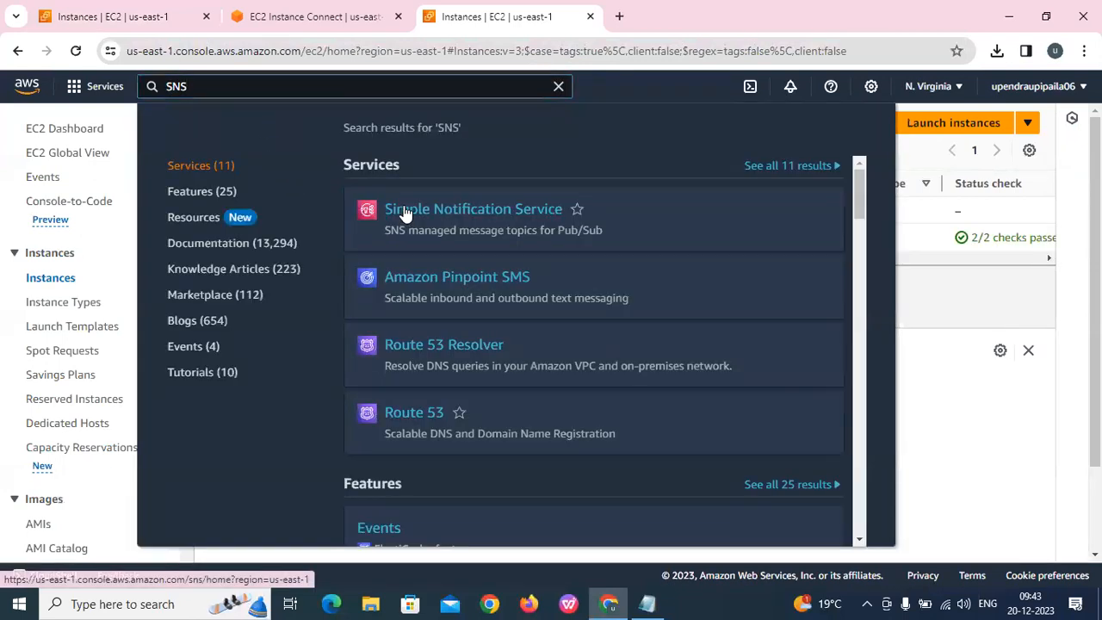
{"action": "left_click", "coordinate": [403, 211]}
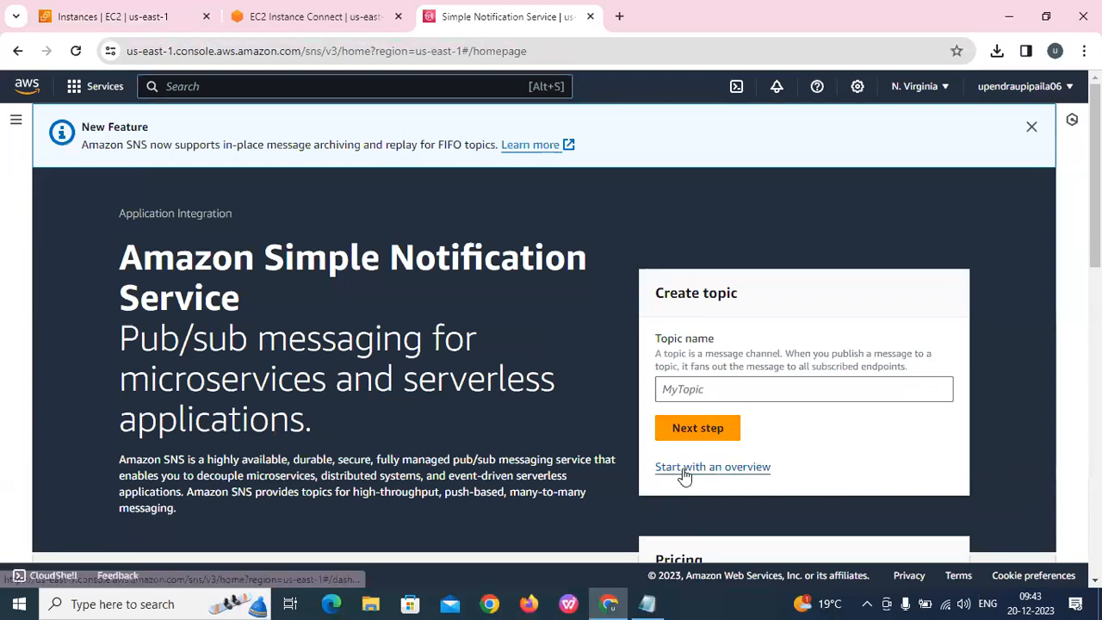
{"action": "left_click", "coordinate": [684, 469]}
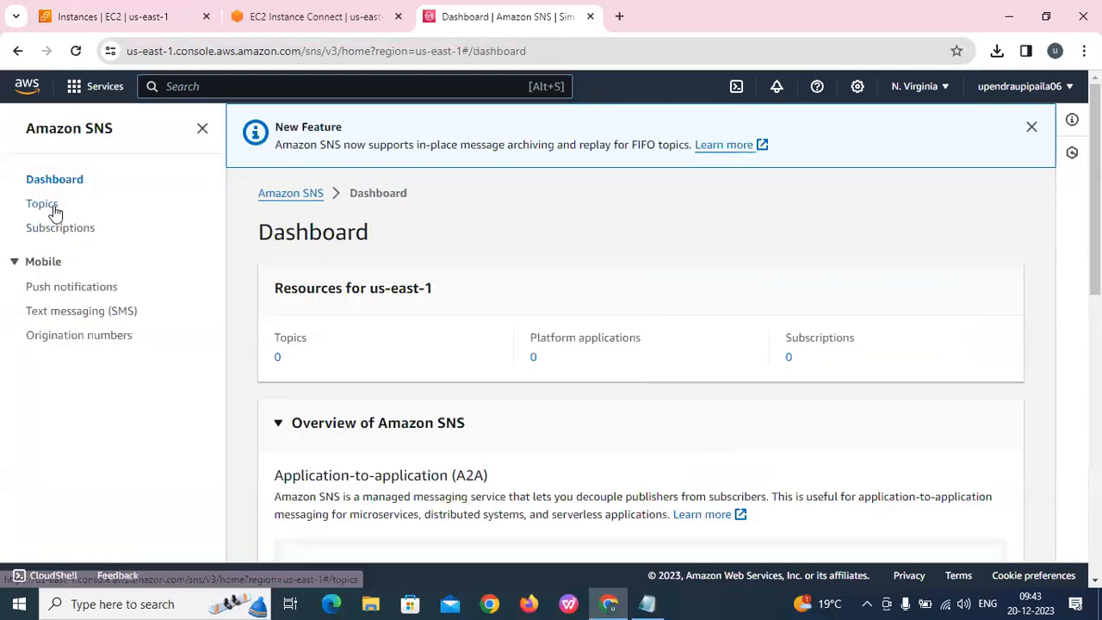
{"action": "left_click", "coordinate": [50, 208]}
{"action": "left_click_drag", "start_coordinate": [574, 378], "coordinate": [903, 381]}
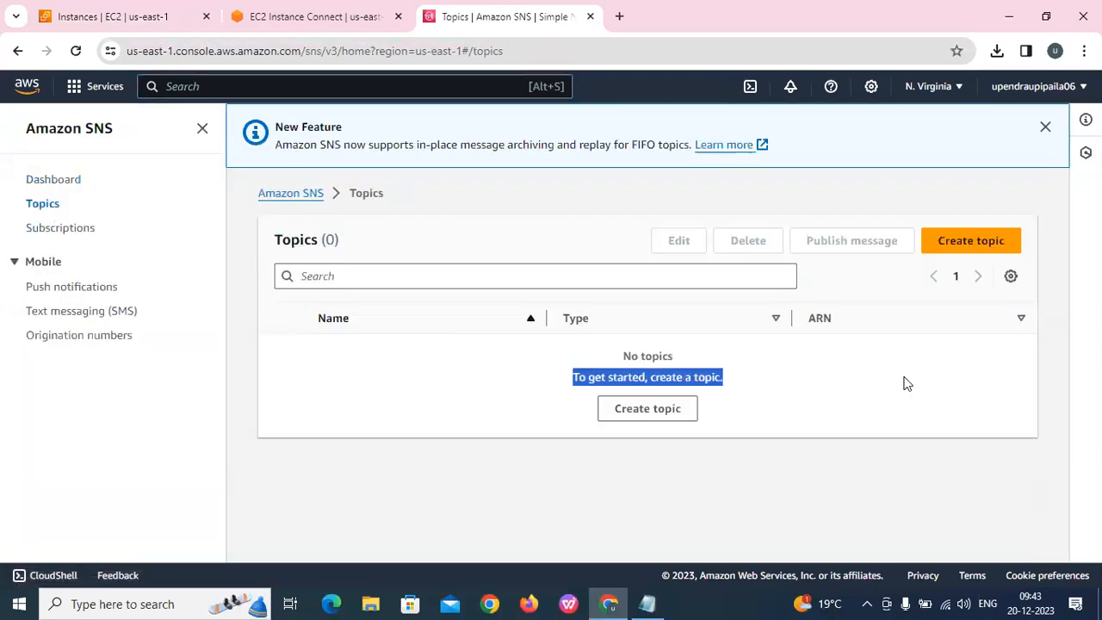
{"action": "left_click", "coordinate": [967, 247]}
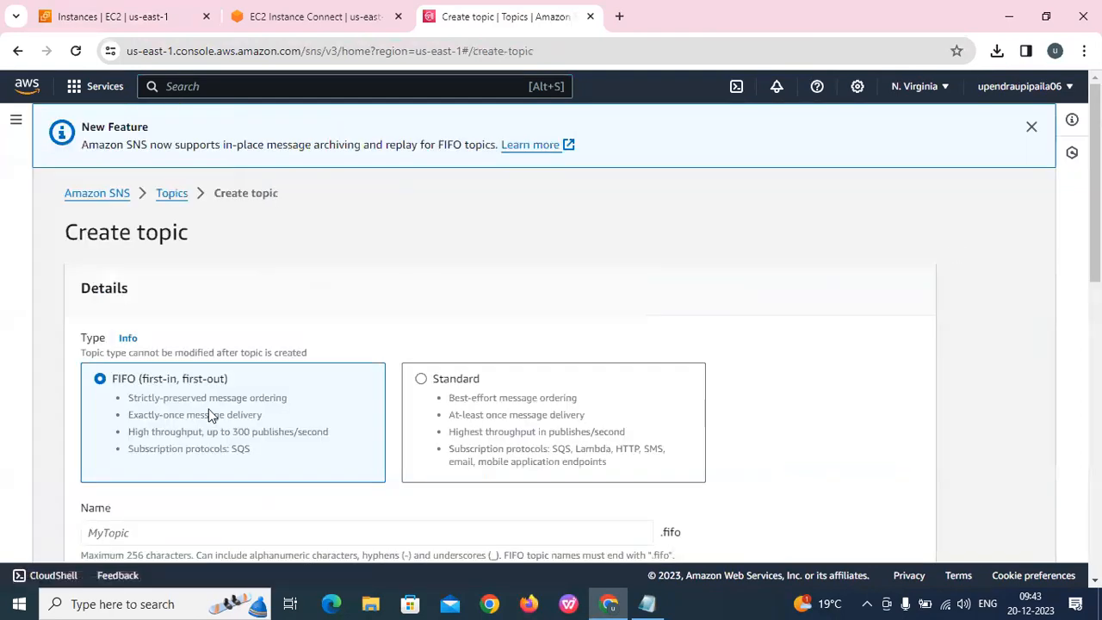
- Try the topic form: pick Standard, type and clear a name, then switch back to FIFO
{"action": "left_click", "coordinate": [426, 379]}
{"action": "scroll", "coordinate": [430, 381], "scroll_direction": "down", "scroll_amount": 3}
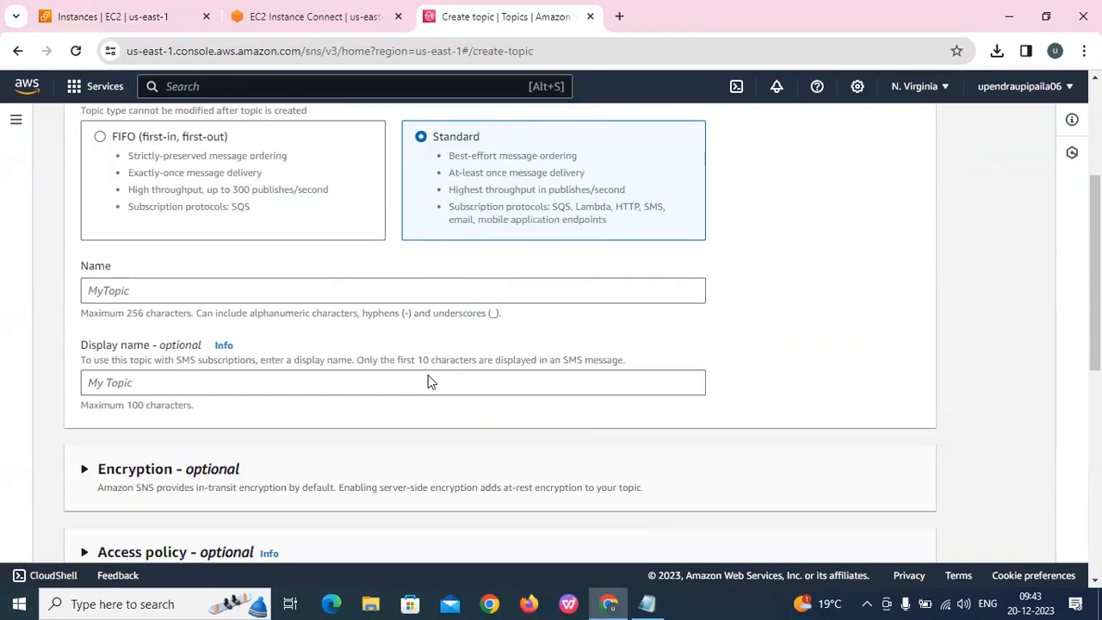
{"action": "left_click", "coordinate": [157, 298]}
{"action": "type", "text": "Flip"}
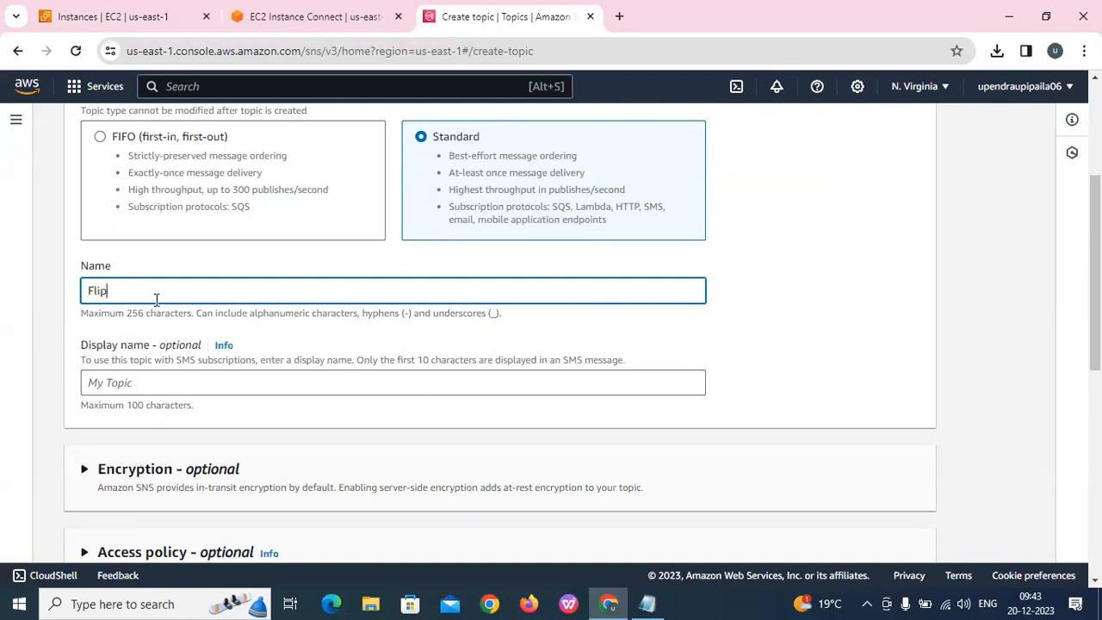
{"action": "key", "text": "BackSpace"}
{"action": "scroll", "coordinate": [172, 285], "scroll_direction": "up", "scroll_amount": 1}
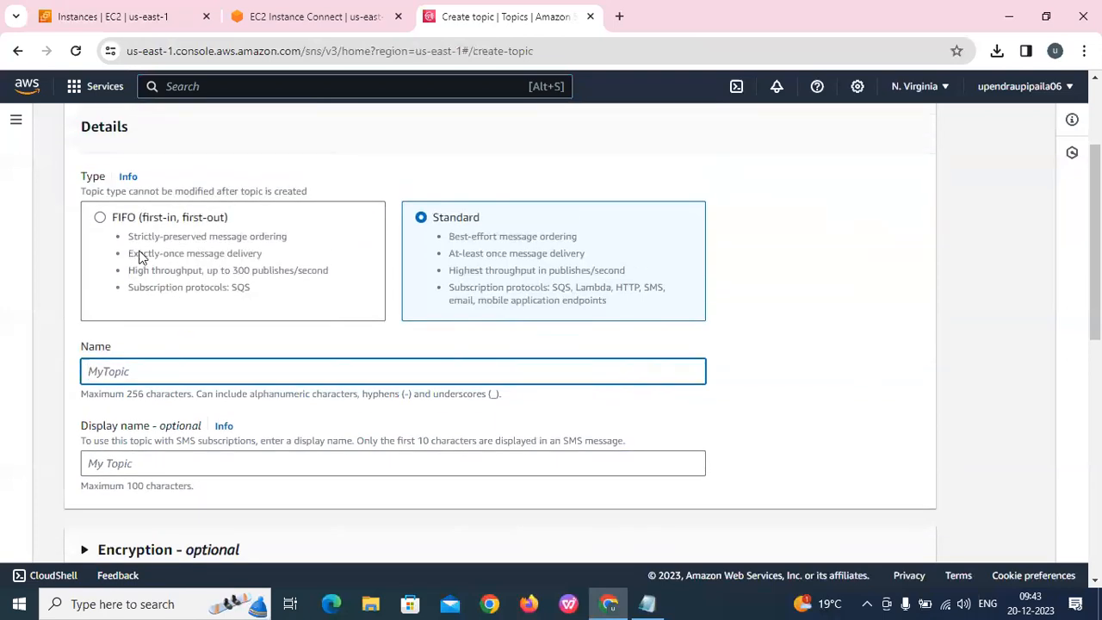
{"action": "left_click_drag", "start_coordinate": [253, 293], "coordinate": [235, 287]}
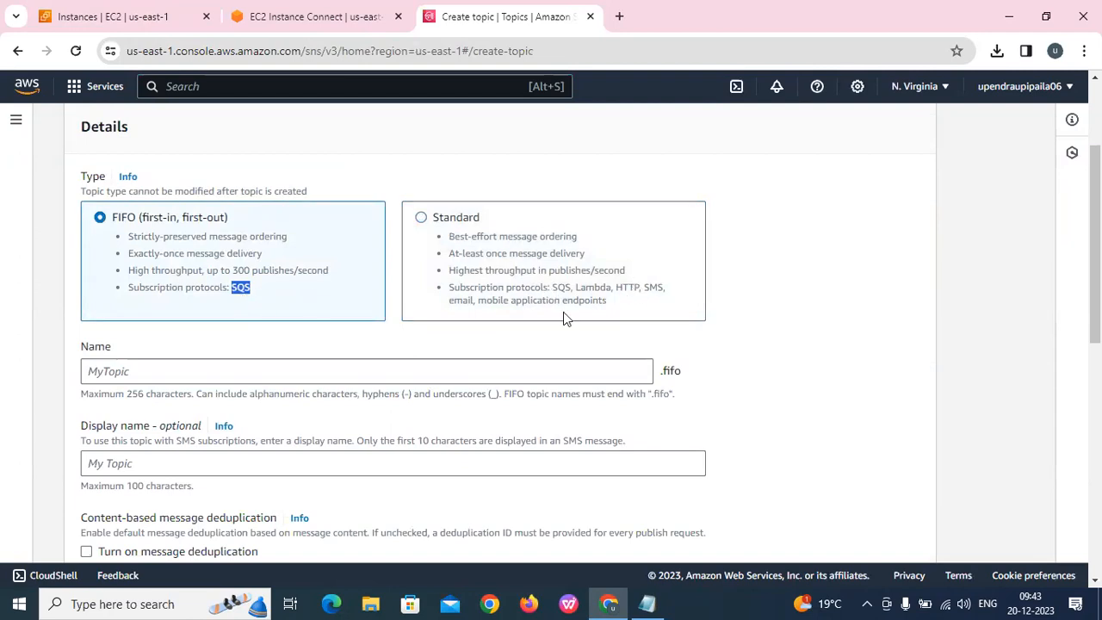
- Compare topic types, noting Standard supports email and mobile delivery, then return to the Amazon SNS home page
{"action": "left_click_drag", "start_coordinate": [454, 304], "coordinate": [514, 304]}
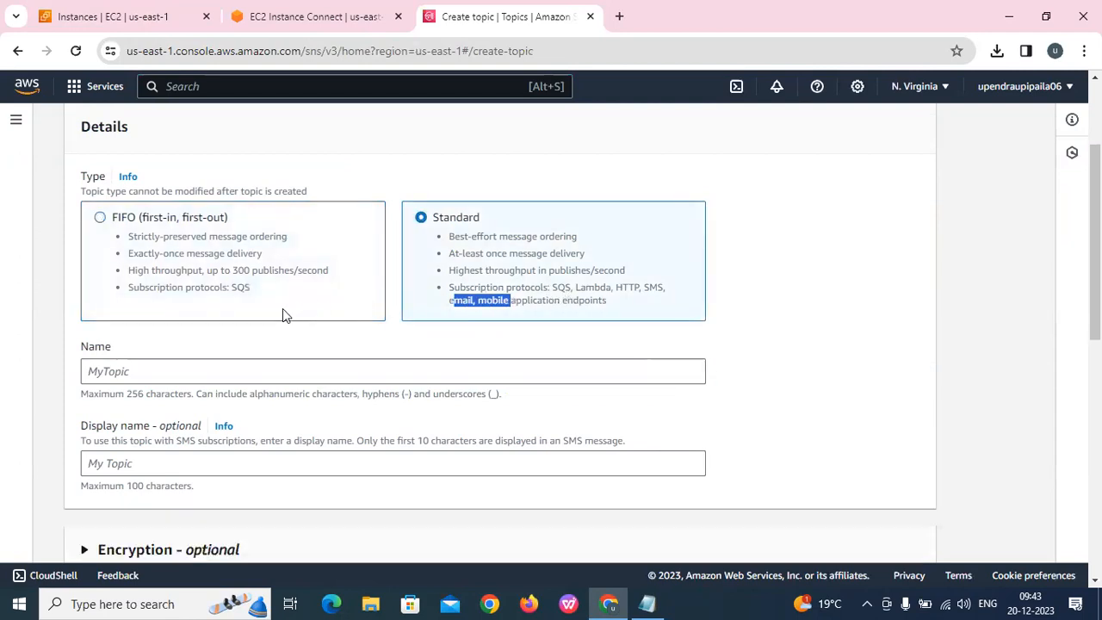
{"action": "scroll", "coordinate": [284, 308], "scroll_direction": "up", "scroll_amount": 2}
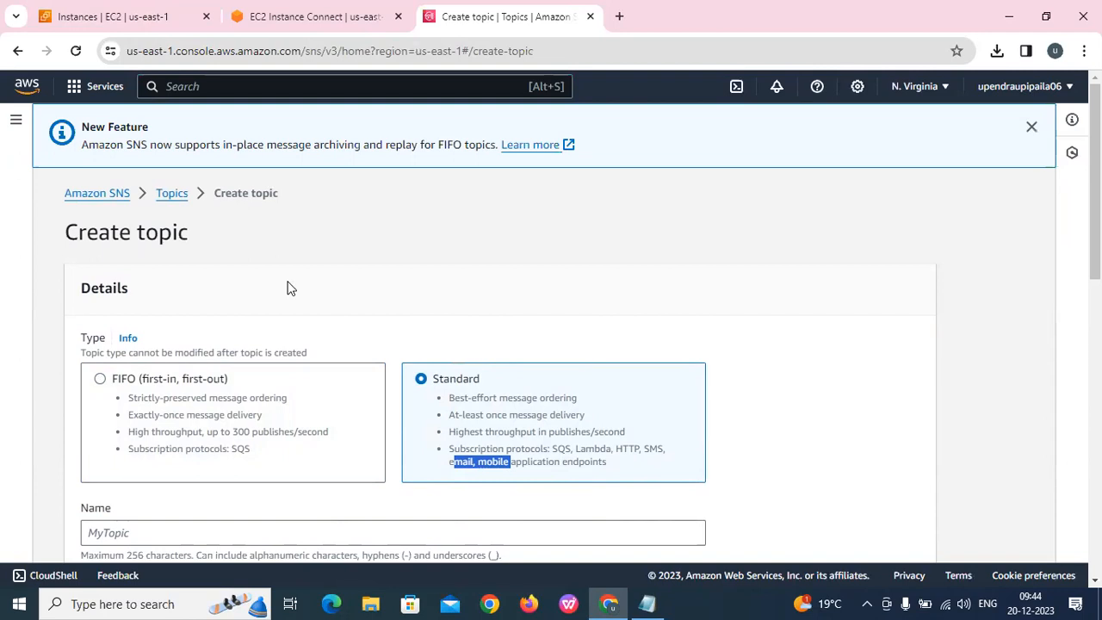
{"action": "scroll", "coordinate": [288, 289], "scroll_direction": "down", "scroll_amount": 2}
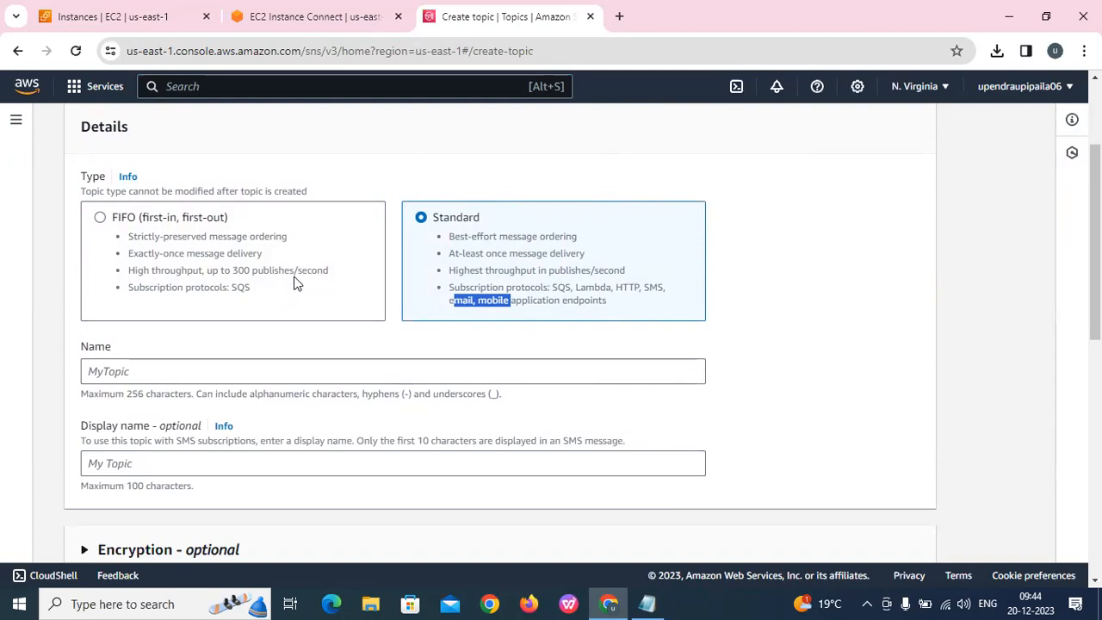
{"action": "scroll", "coordinate": [295, 282], "scroll_direction": "down", "scroll_amount": 2}
{"action": "scroll", "coordinate": [294, 283], "scroll_direction": "up", "scroll_amount": 2}
{"action": "scroll", "coordinate": [400, 257], "scroll_direction": "up", "scroll_amount": 1}
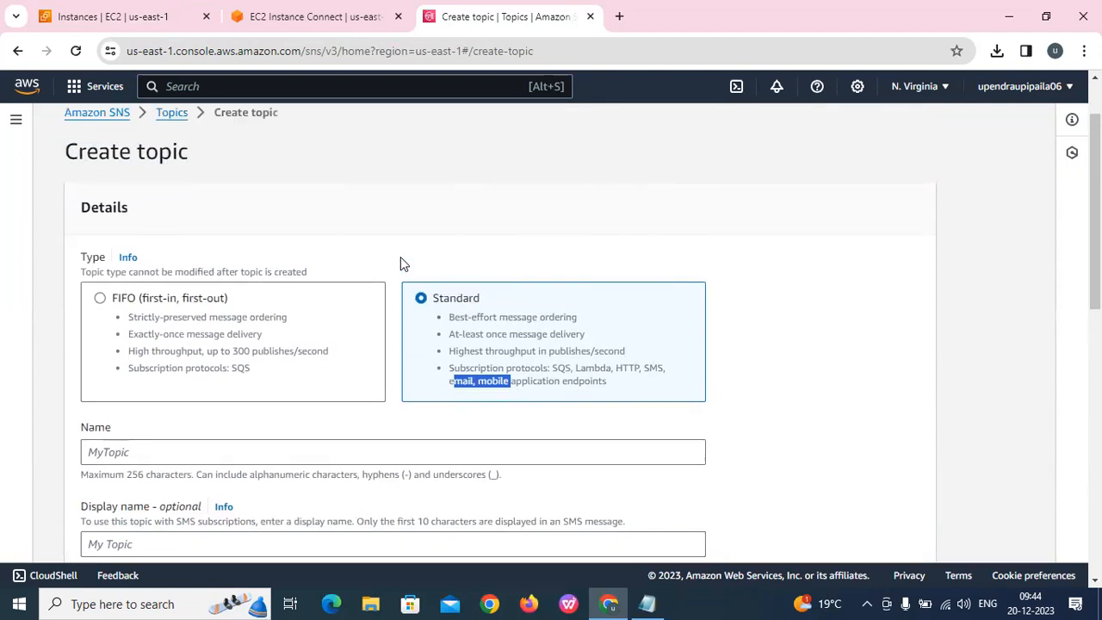
{"action": "scroll", "coordinate": [400, 257], "scroll_direction": "down", "scroll_amount": 1}
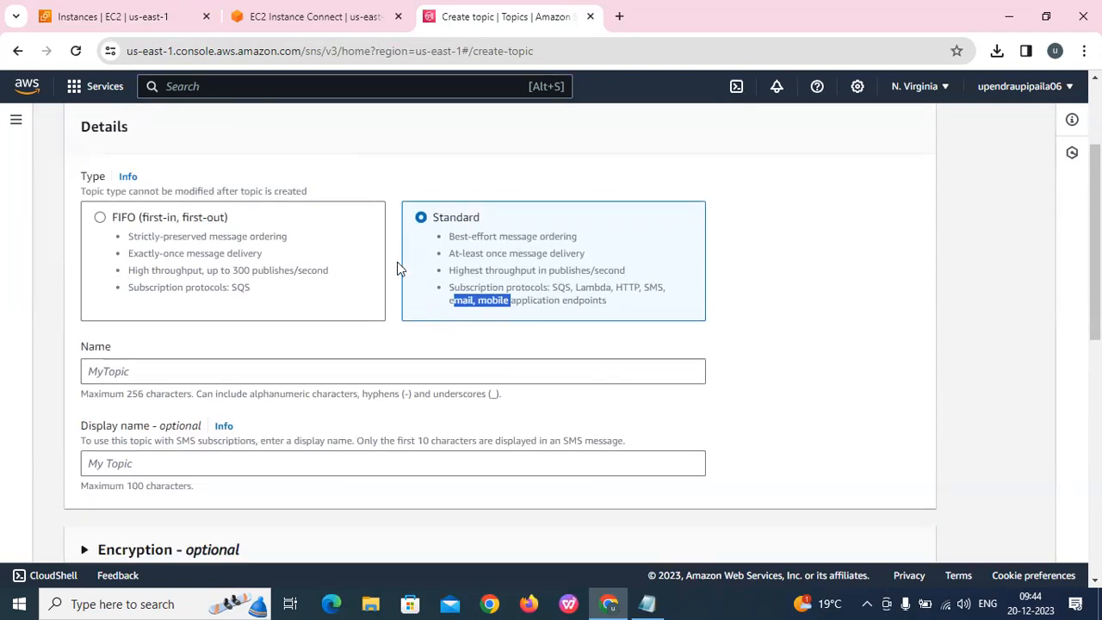
{"action": "left_click", "coordinate": [146, 373]}
{"action": "scroll", "coordinate": [152, 372], "scroll_direction": "up", "scroll_amount": 2}
{"action": "left_click", "coordinate": [110, 204]}
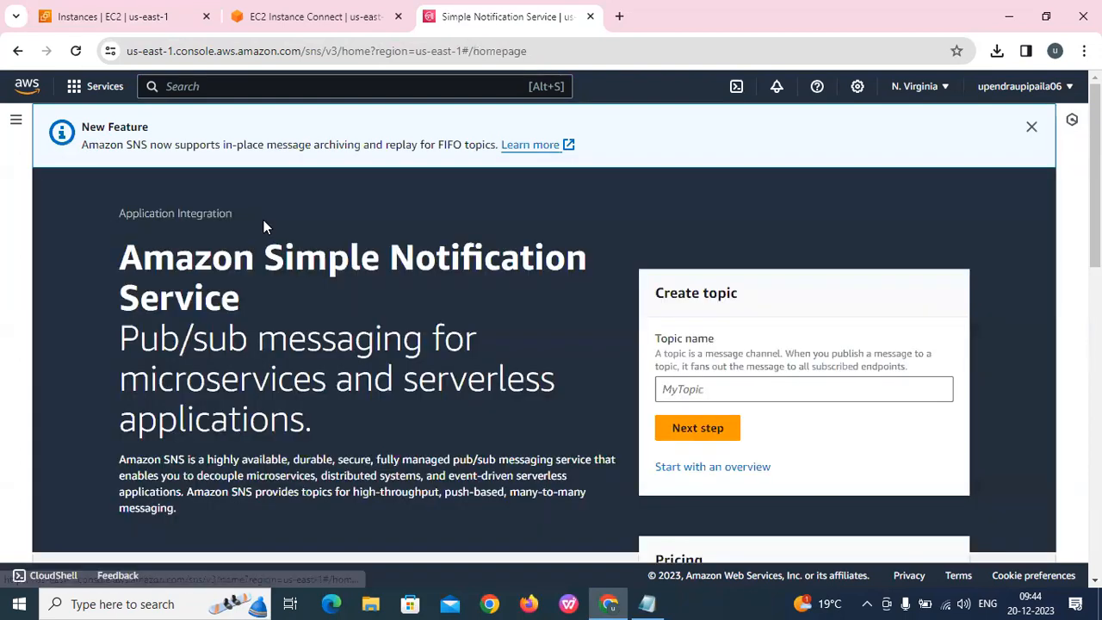
{"action": "left_click", "coordinate": [94, 7]}
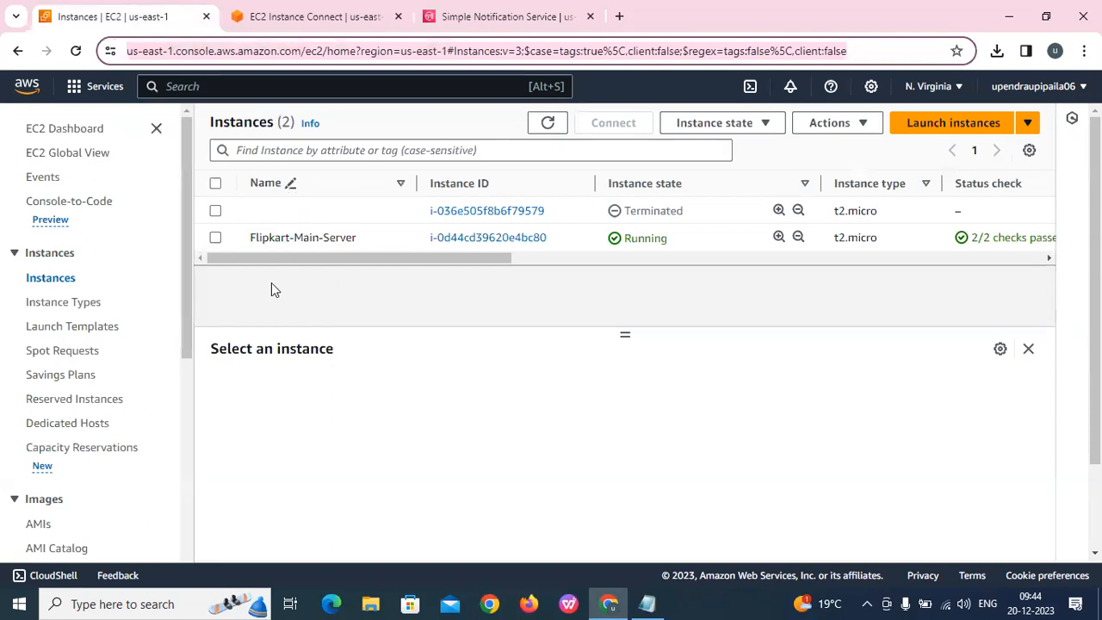
{"action": "scroll", "coordinate": [86, 312], "scroll_direction": "down", "scroll_amount": 4}
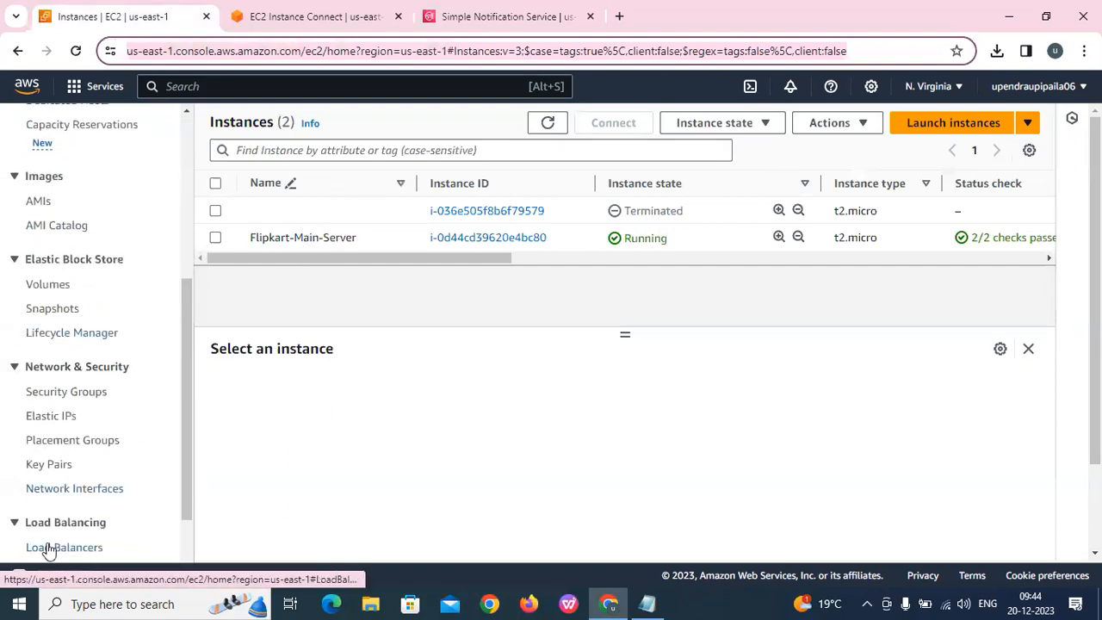
{"action": "scroll", "coordinate": [47, 542], "scroll_direction": "down", "scroll_amount": 2}
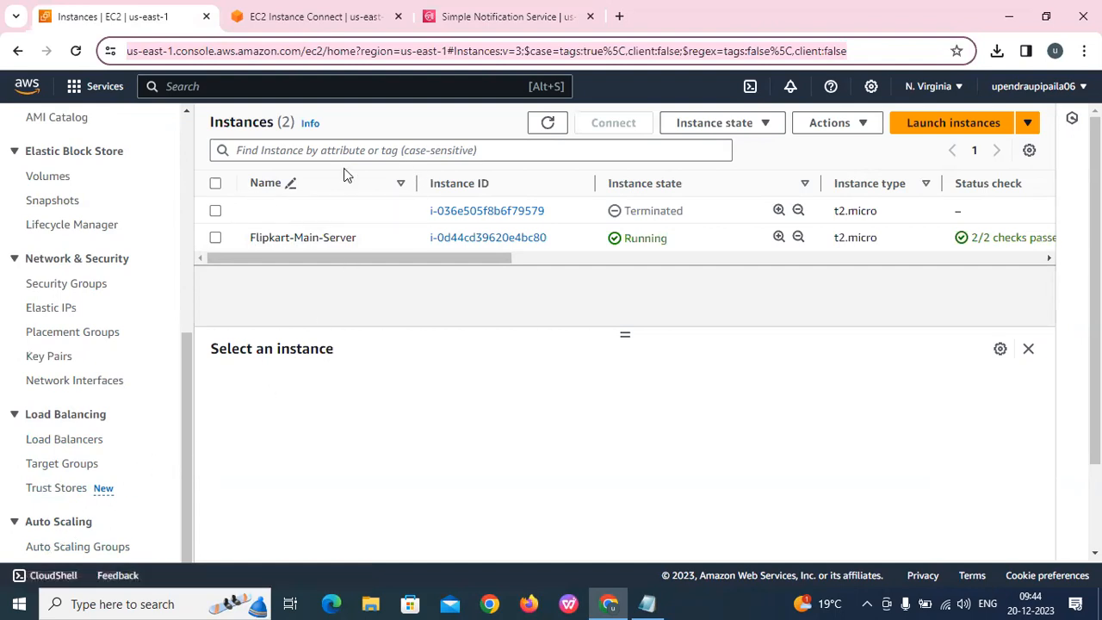
{"action": "scroll", "coordinate": [55, 326], "scroll_direction": "up", "scroll_amount": 2}
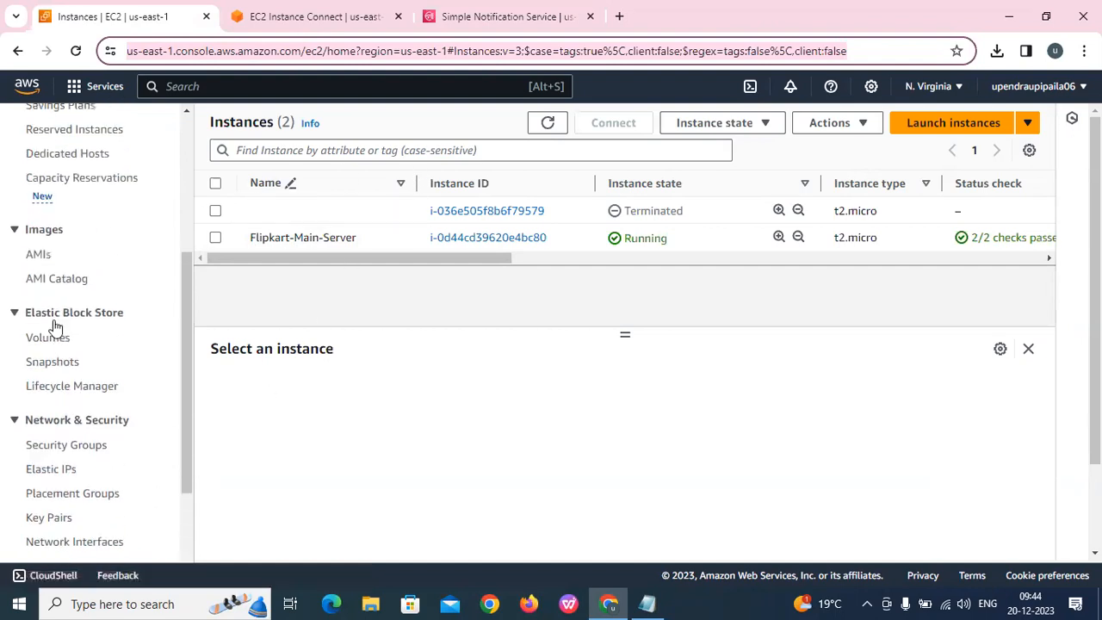
{"action": "left_click", "coordinate": [475, 15]}
- From the SNS dashboard, go to Topics, start a new topic and choose the Standard type
{"action": "left_click", "coordinate": [691, 467]}
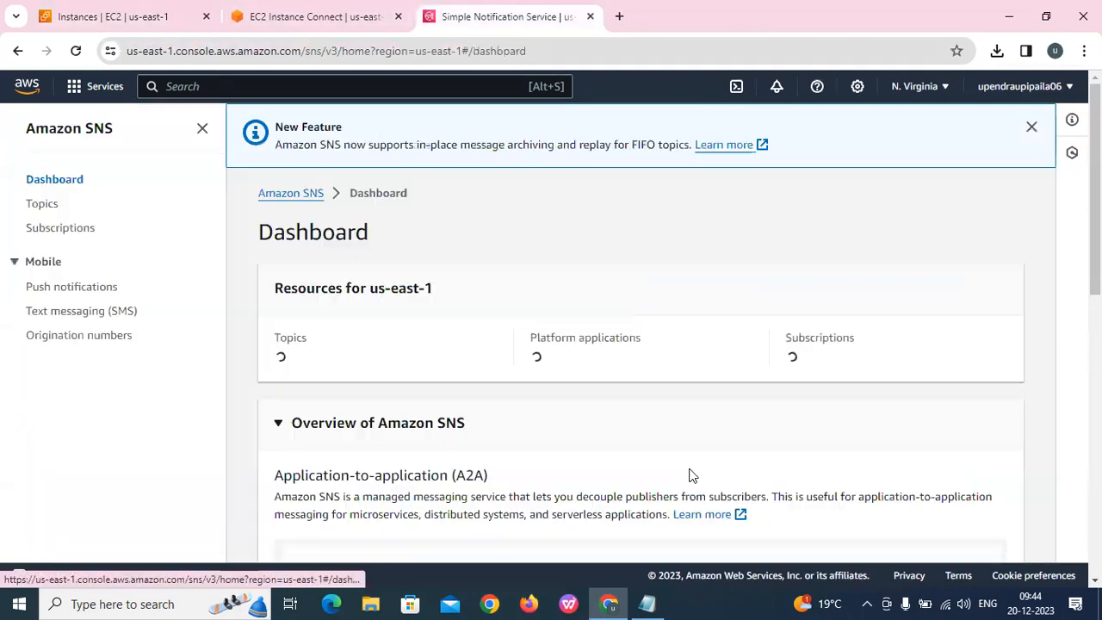
{"action": "left_click", "coordinate": [44, 205]}
{"action": "left_click", "coordinate": [963, 241]}
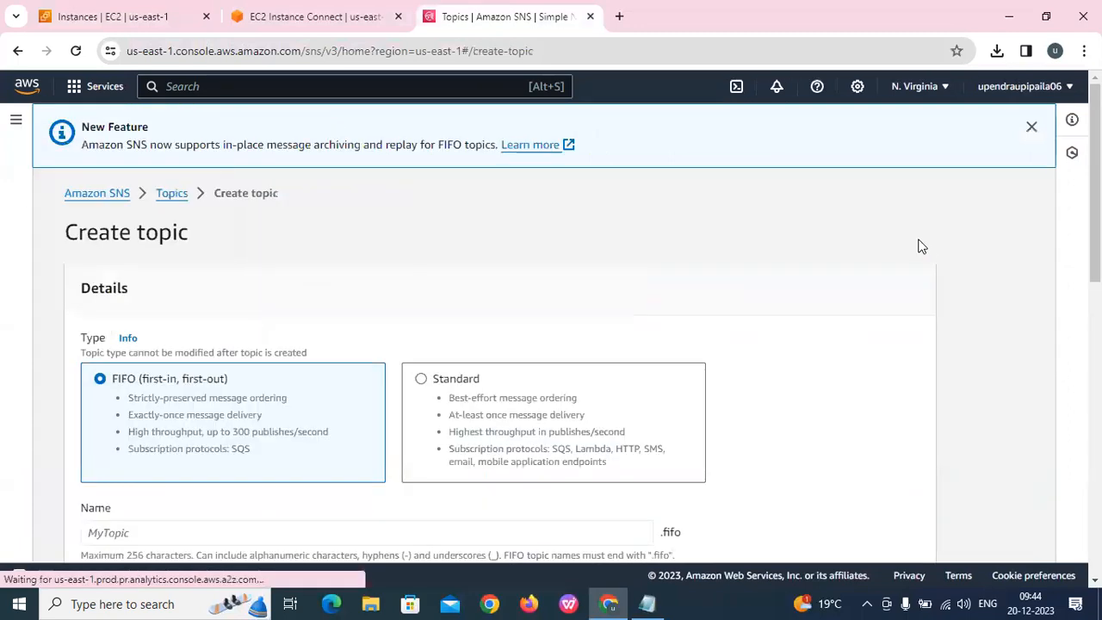
{"action": "left_click", "coordinate": [439, 384]}
{"action": "scroll", "coordinate": [439, 385], "scroll_direction": "down", "scroll_amount": 2}
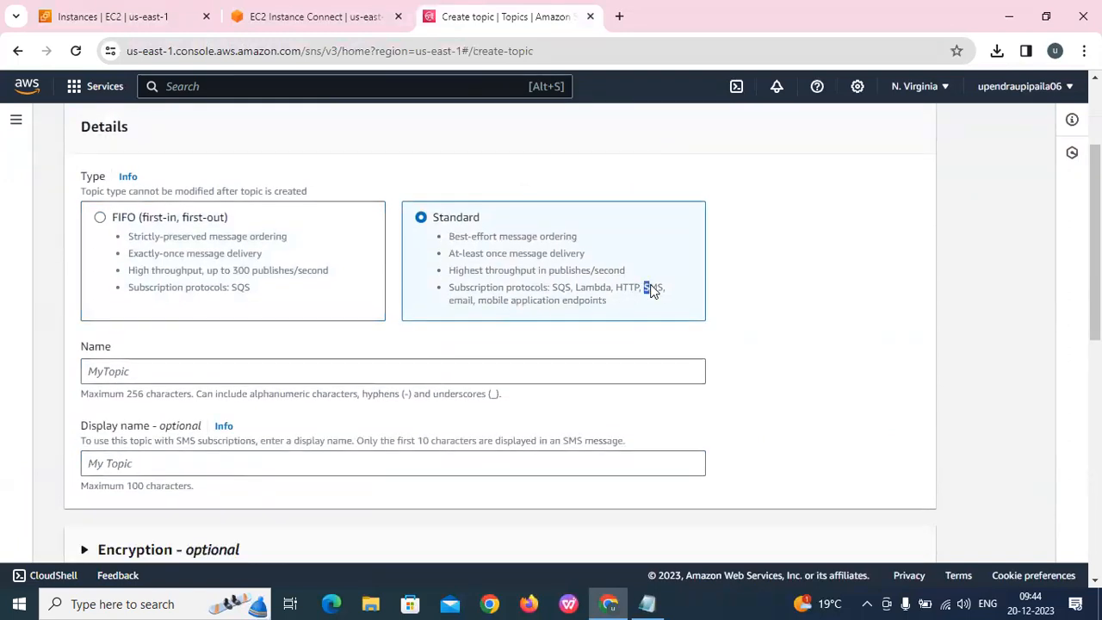
{"action": "scroll", "coordinate": [143, 339], "scroll_direction": "down", "scroll_amount": 1}
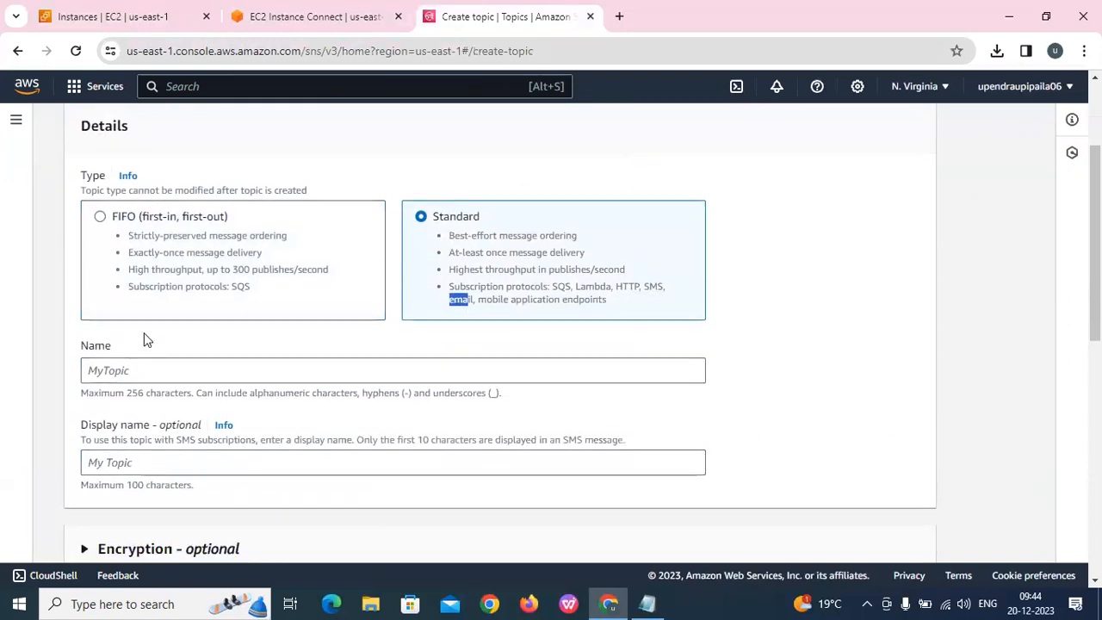
- Name the topic Flipkart-Notification-Service, copy it into Display name, and create the topic
{"action": "left_click", "coordinate": [116, 290]}
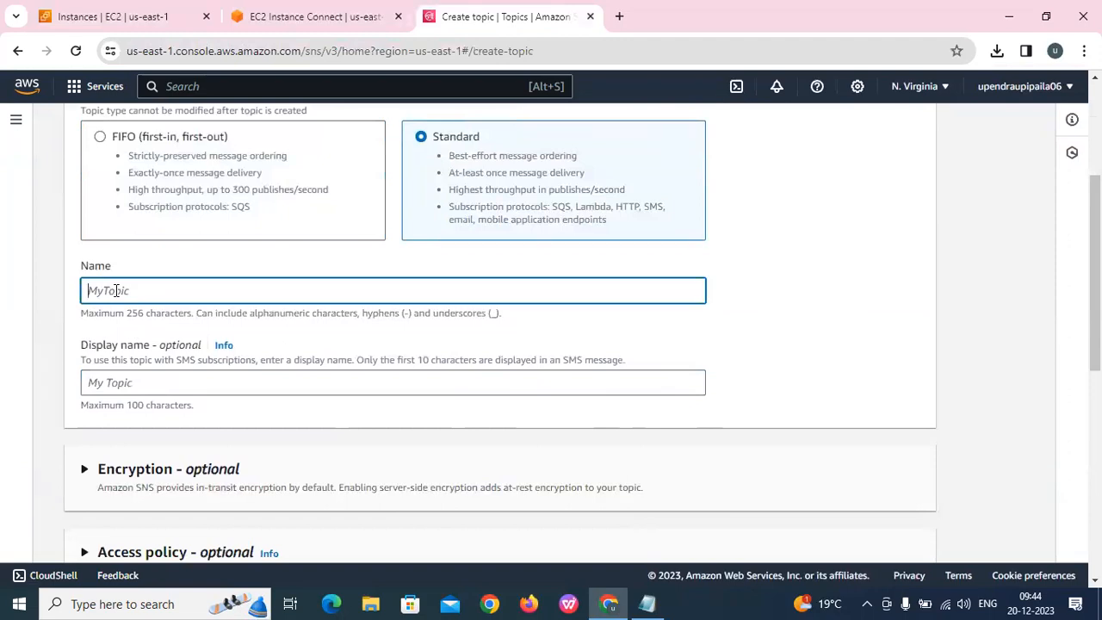
{"action": "type", "text": "Flipkart-Notification-Service"}
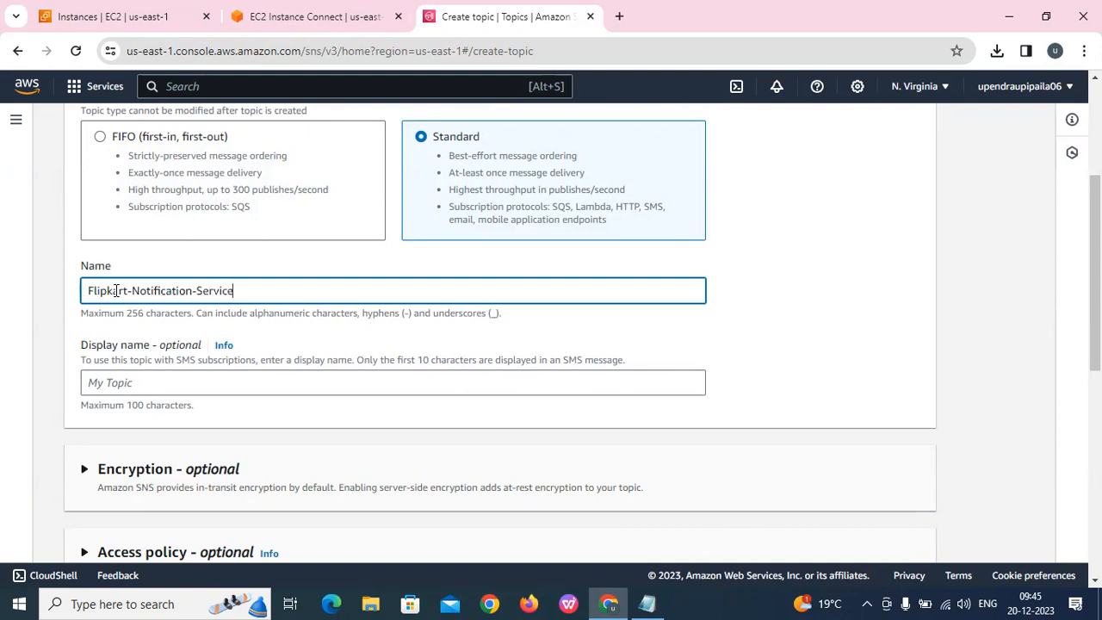
{"action": "left_click_drag", "start_coordinate": [270, 298], "coordinate": [6, 298]}
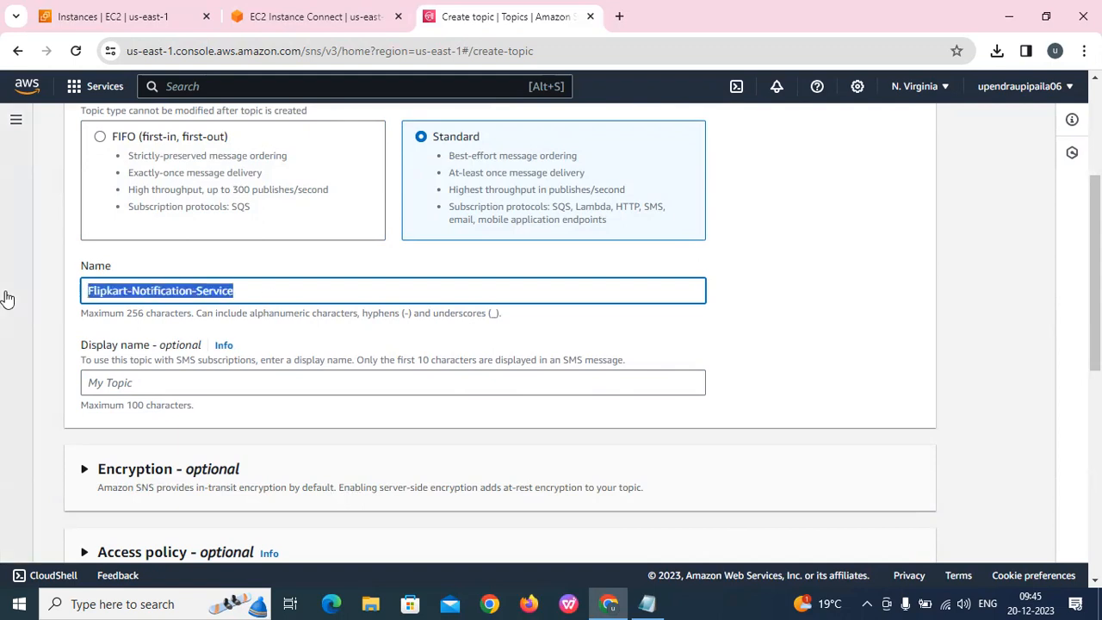
{"action": "key", "text": "ctrl+c"}
{"action": "left_click", "coordinate": [129, 383]}
{"action": "key", "text": "ctrl+v"}
{"action": "scroll", "coordinate": [131, 362], "scroll_direction": "down", "scroll_amount": 2}
{"action": "scroll", "coordinate": [132, 362], "scroll_direction": "down", "scroll_amount": 5}
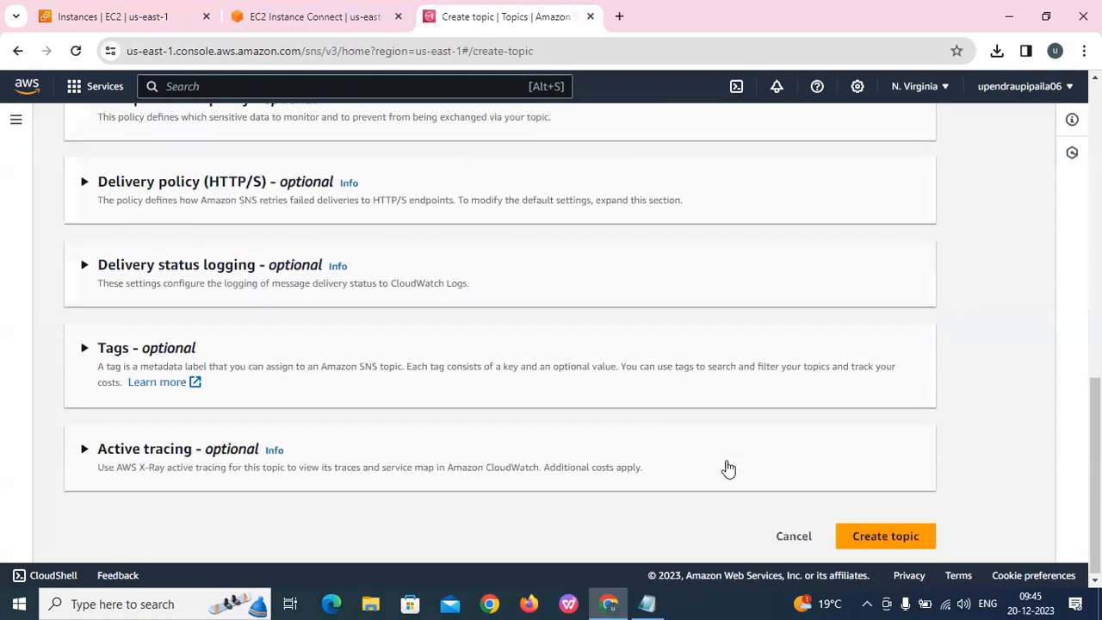
{"action": "left_click", "coordinate": [869, 535]}
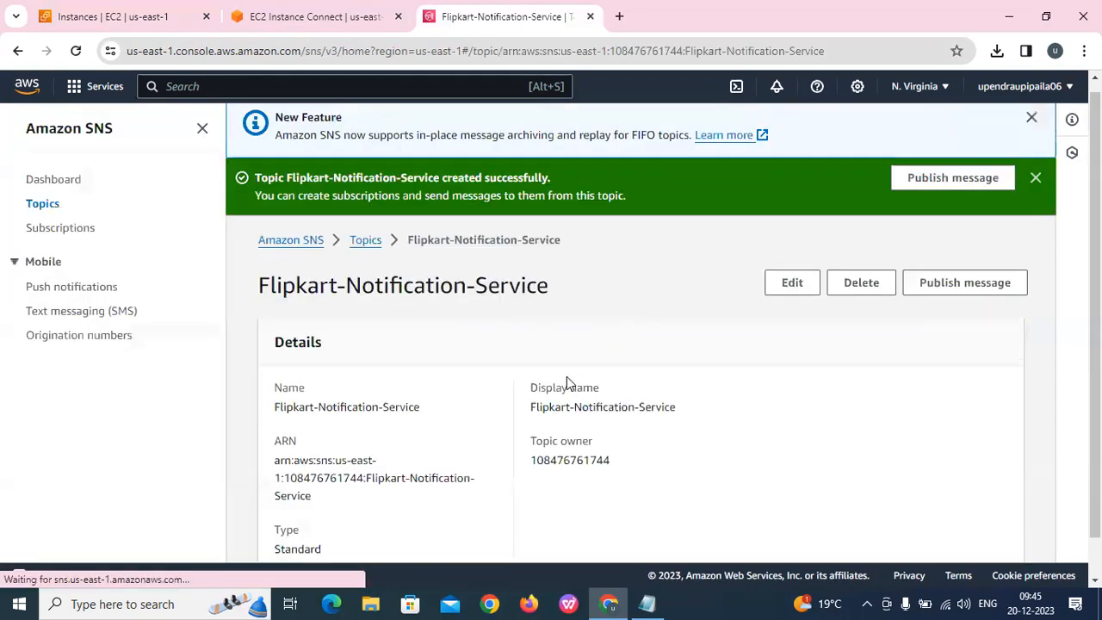
- Open Flipkart-Notification-Service, start a subscription using the Email protocol, and open a new tab for Gmail
{"action": "left_click", "coordinate": [1035, 179]}
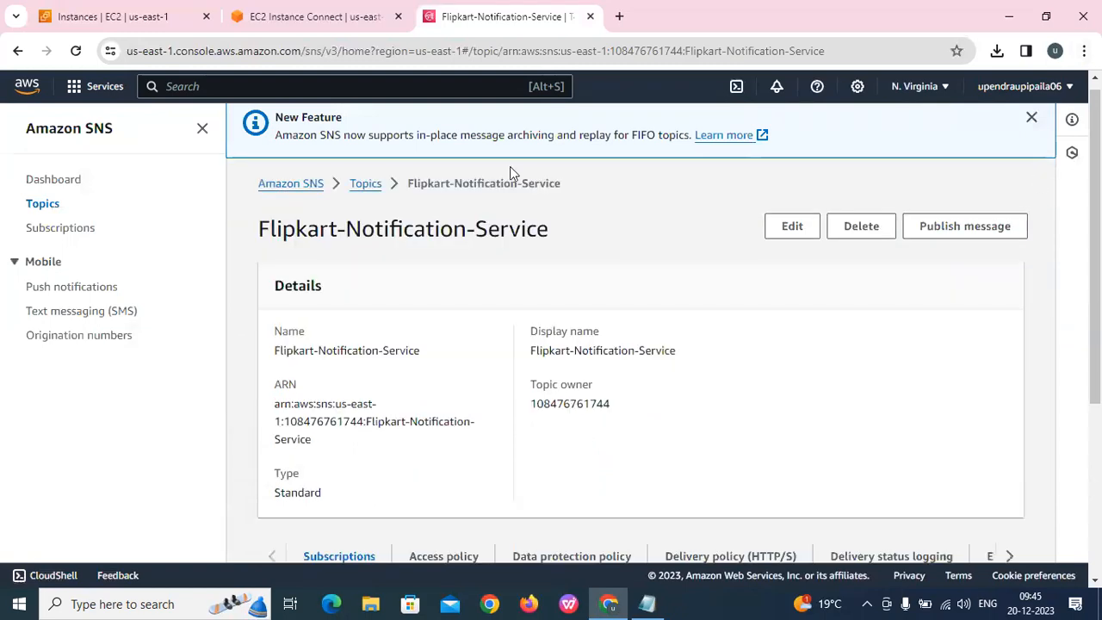
{"action": "left_click", "coordinate": [45, 205]}
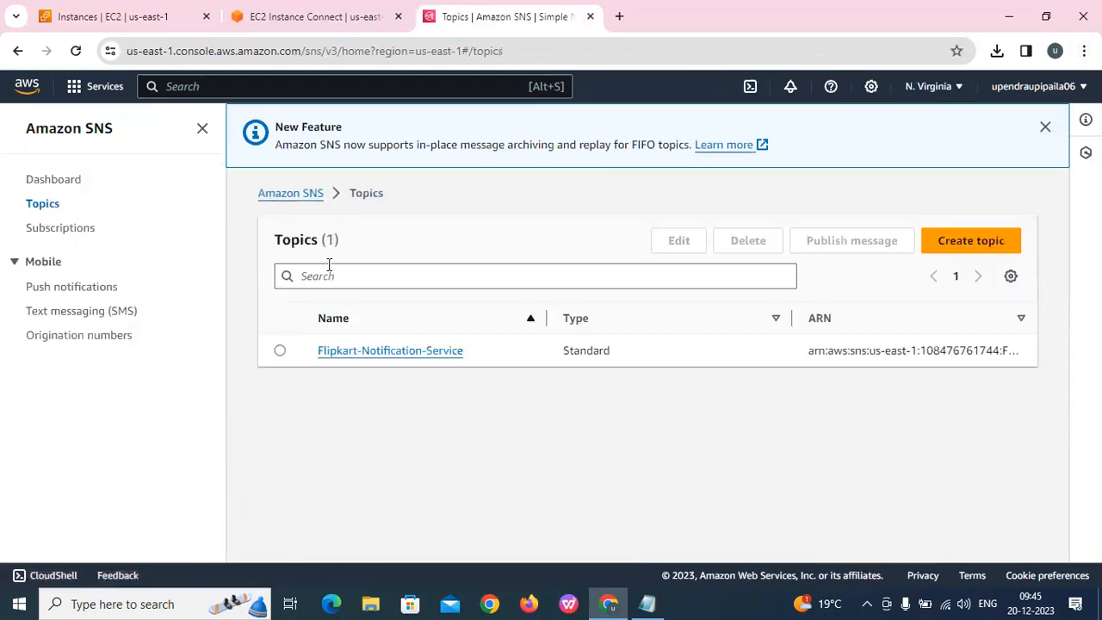
{"action": "left_click", "coordinate": [345, 350]}
{"action": "scroll", "coordinate": [346, 340], "scroll_direction": "down", "scroll_amount": 5}
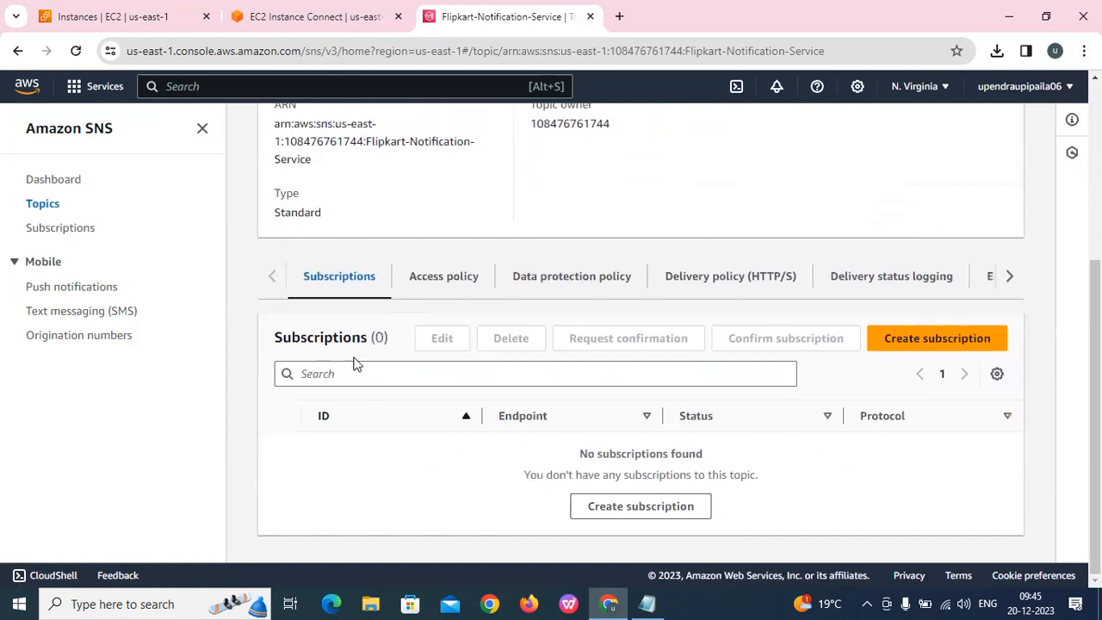
{"action": "left_click", "coordinate": [899, 344]}
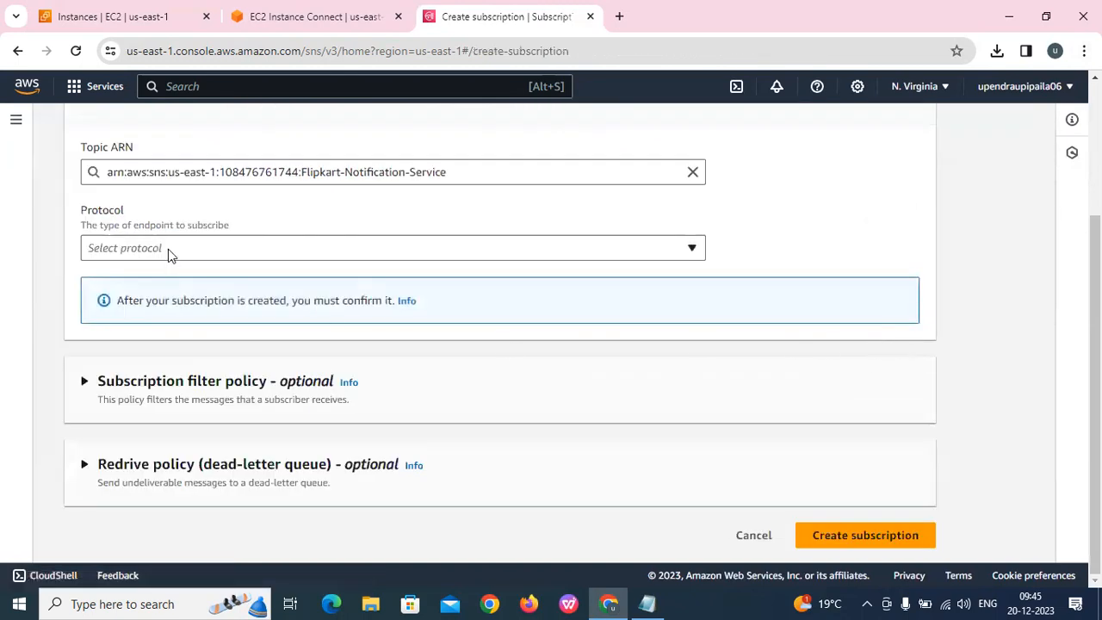
{"action": "left_click", "coordinate": [131, 256]}
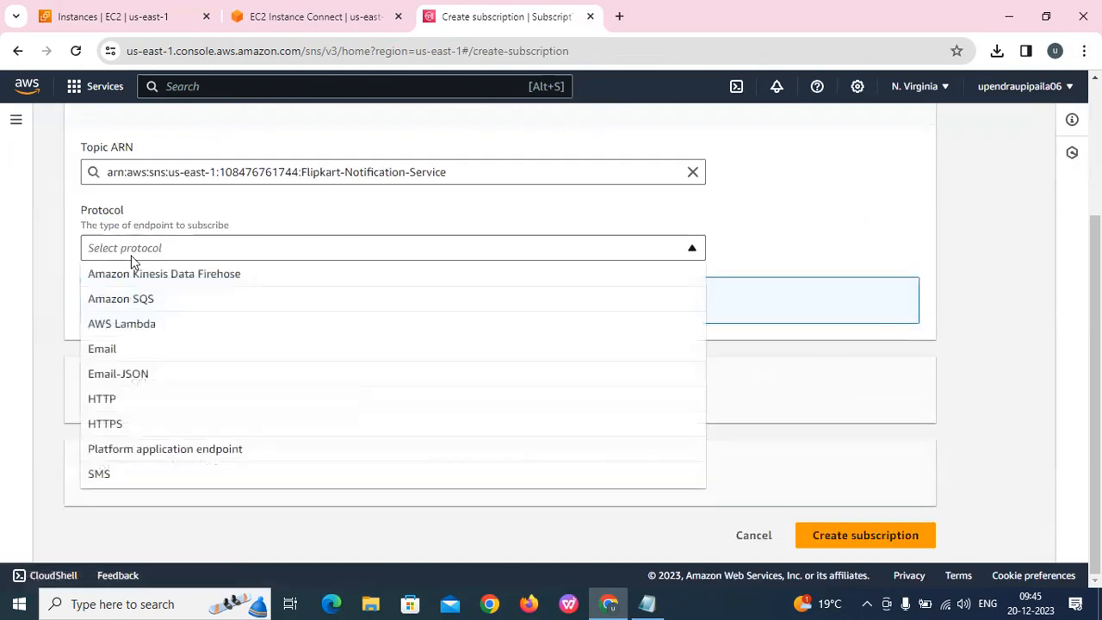
{"action": "left_click", "coordinate": [129, 350]}
{"action": "scroll", "coordinate": [146, 310], "scroll_direction": "down", "scroll_amount": 2}
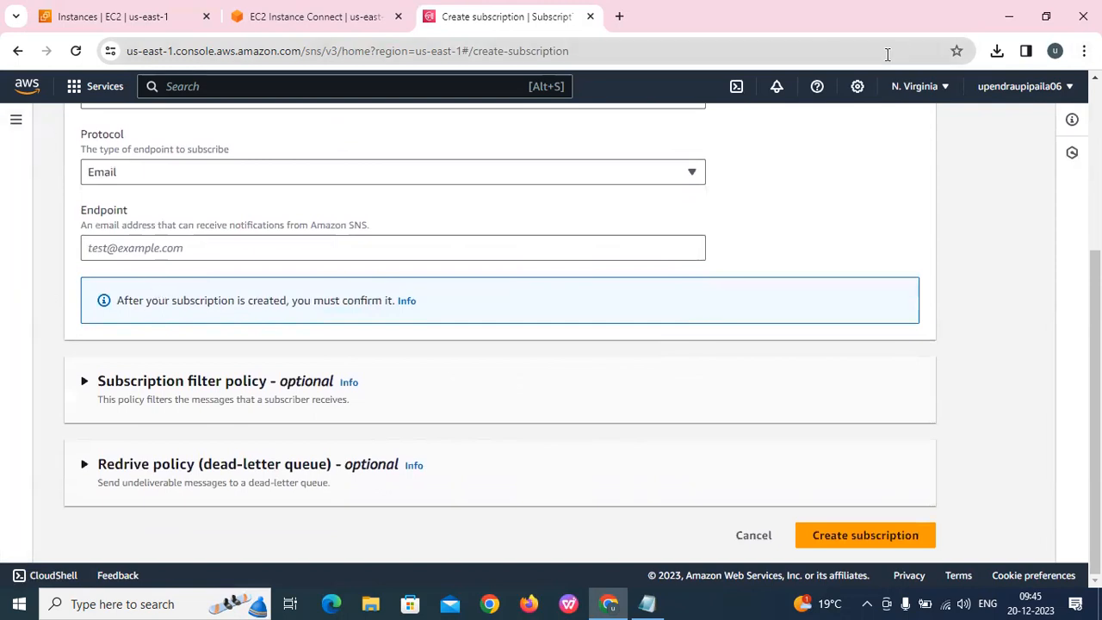
{"action": "left_click", "coordinate": [619, 18]}
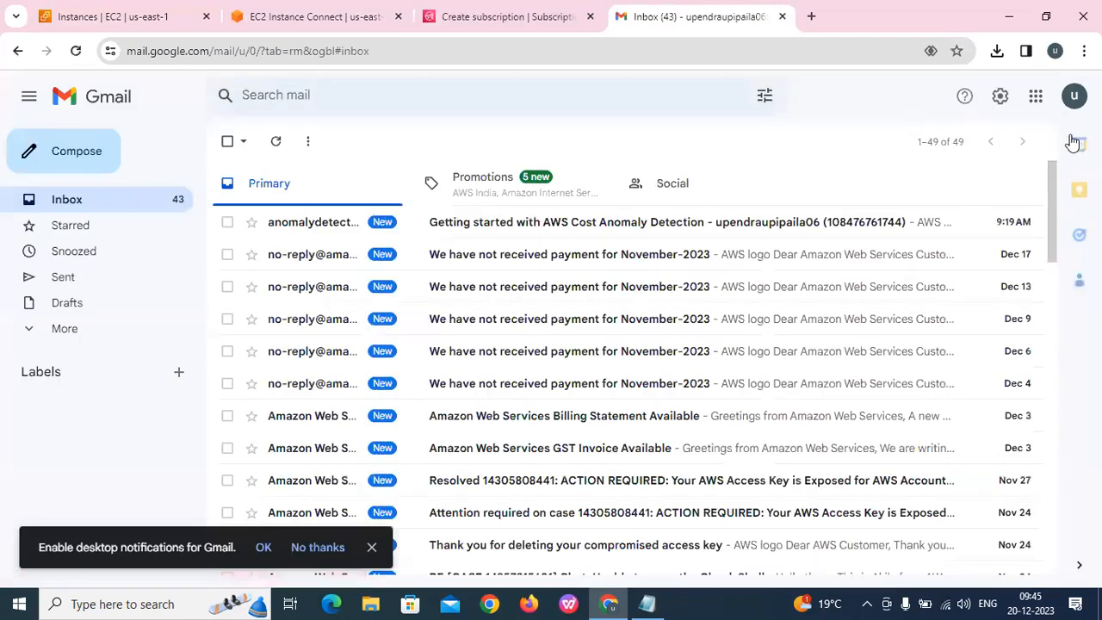
- Copy the account's email address from the Google account panel
{"action": "left_click", "coordinate": [1073, 96]}
{"action": "left_click_drag", "start_coordinate": [1011, 150], "coordinate": [839, 147]}
{"action": "right_click", "coordinate": [840, 155]}
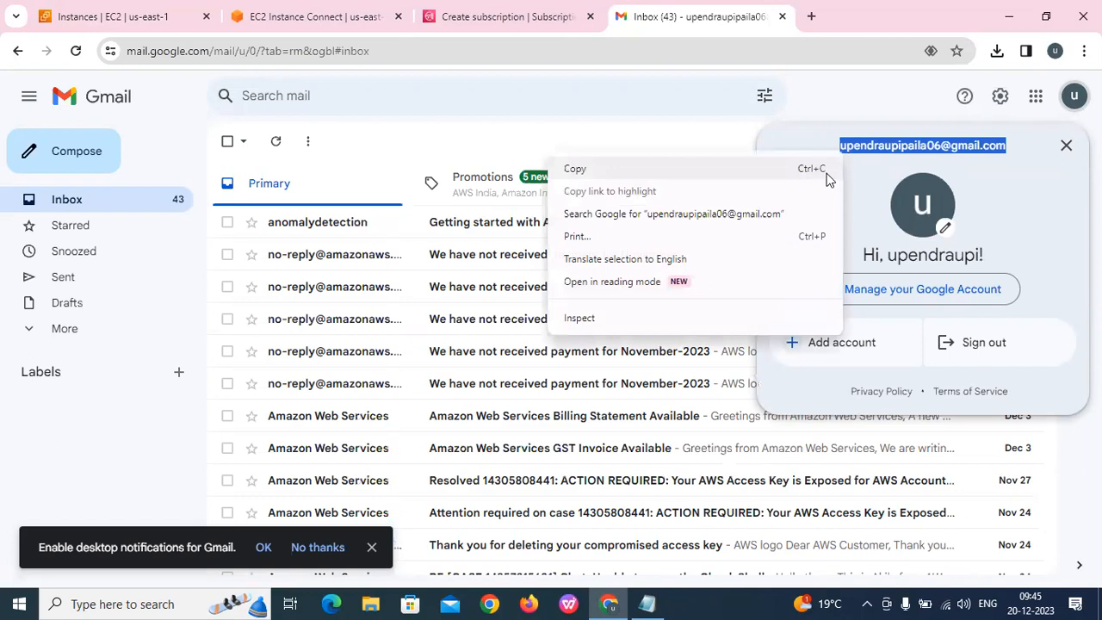
{"action": "left_click", "coordinate": [593, 171]}
- Paste the address as the subscription Endpoint, create the subscription, and return to Gmail
{"action": "left_click", "coordinate": [389, 12]}
{"action": "left_click", "coordinate": [506, 17]}
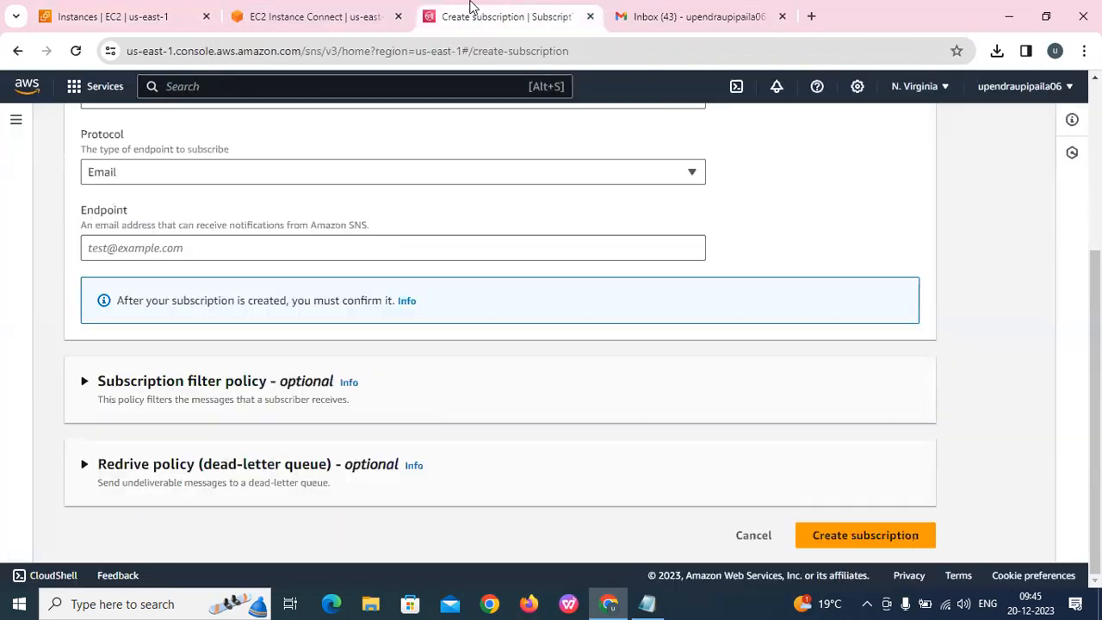
{"action": "left_click", "coordinate": [142, 248]}
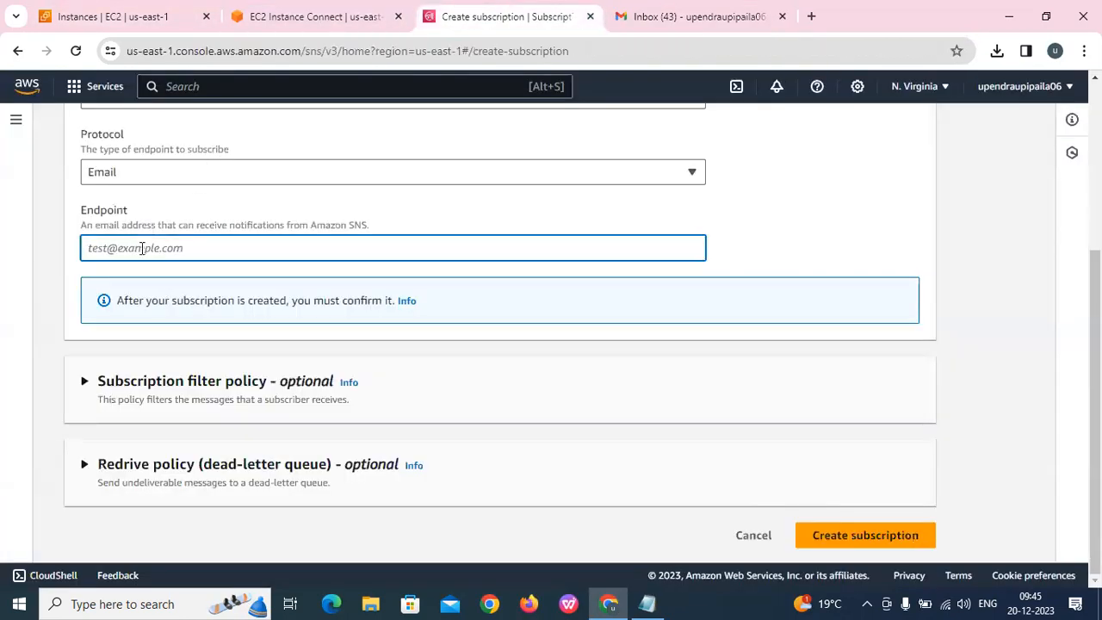
{"action": "key", "text": "ctrl+v"}
{"action": "left_click", "coordinate": [856, 534]}
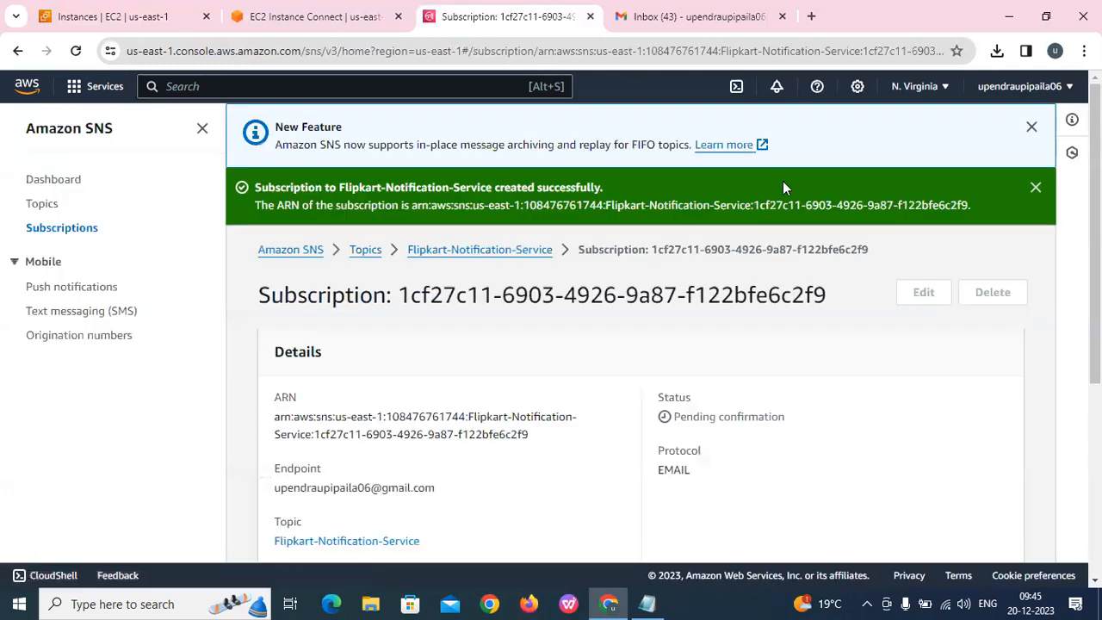
{"action": "left_click", "coordinate": [731, 16]}
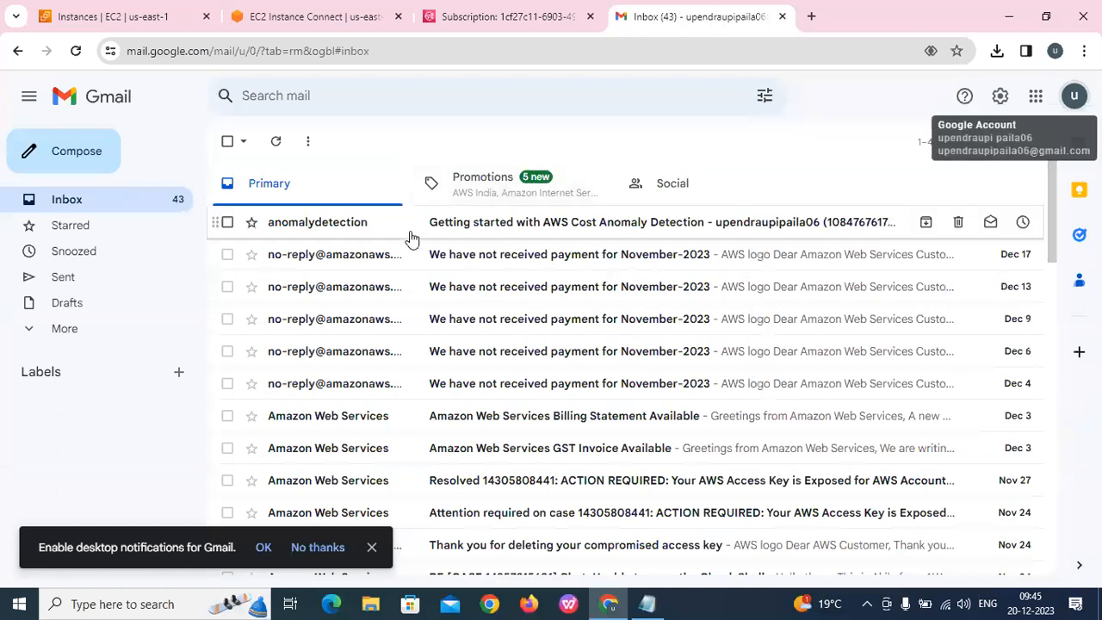
- Open the AWS Notification email in Gmail and confirm the topic subscription
{"action": "left_click", "coordinate": [276, 142]}
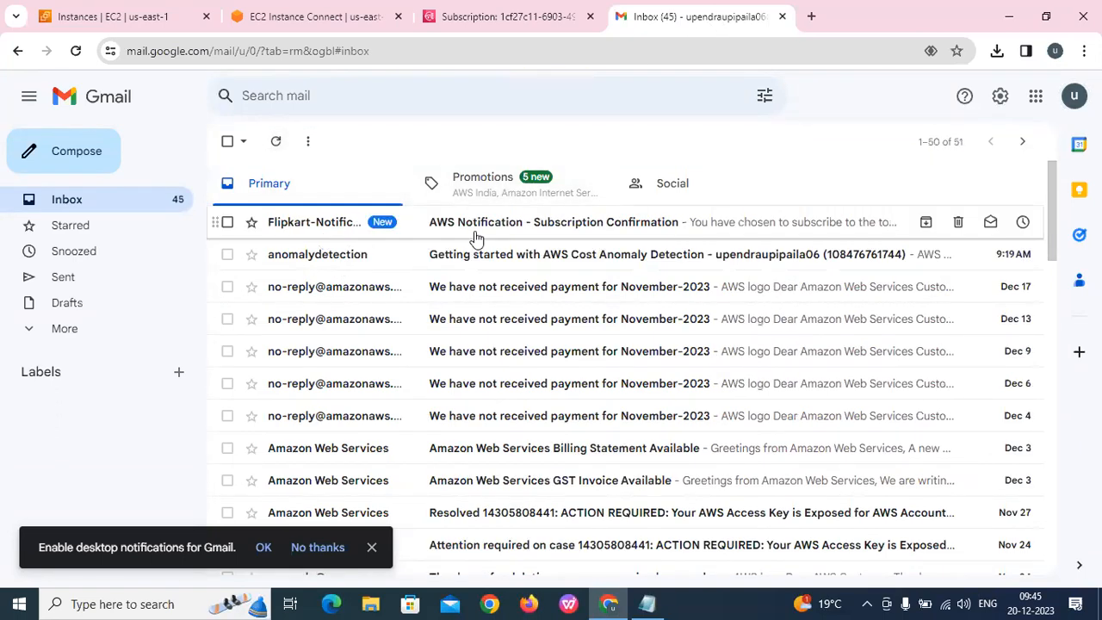
{"action": "left_click", "coordinate": [438, 223]}
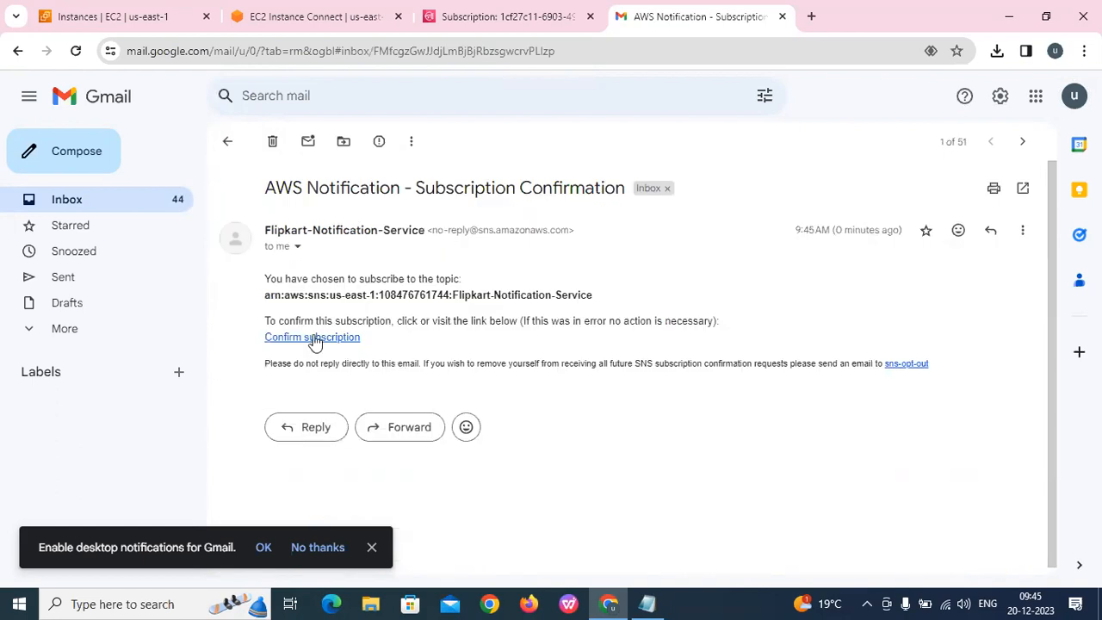
{"action": "left_click", "coordinate": [313, 338]}
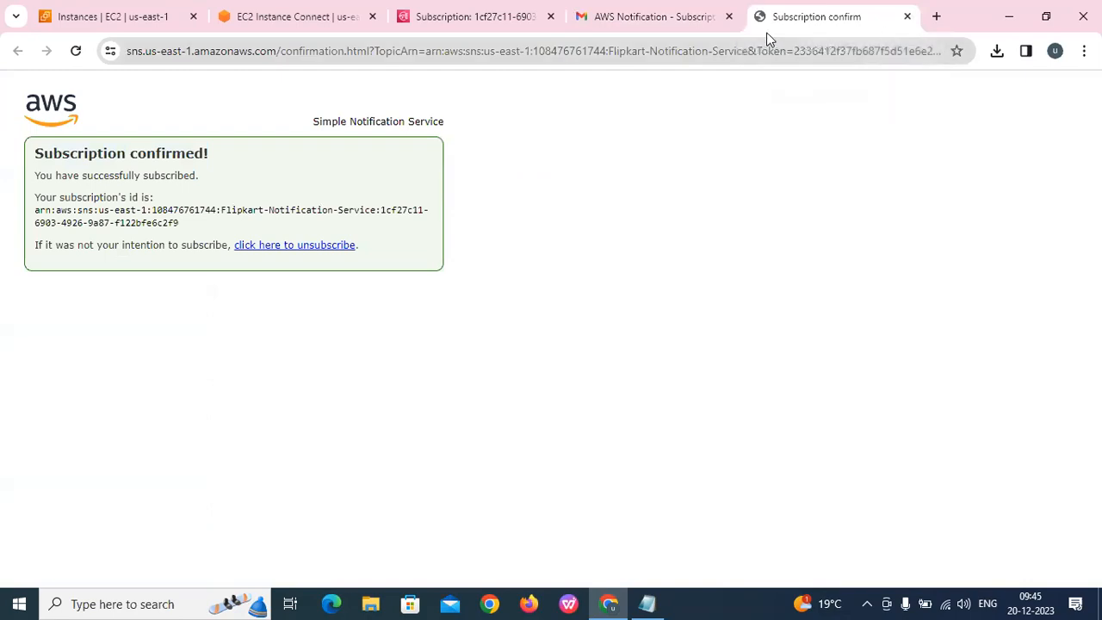
- Review the Subscription confirmed page, then return to the SNS subscription details tab
{"action": "left_click", "coordinate": [663, 19]}
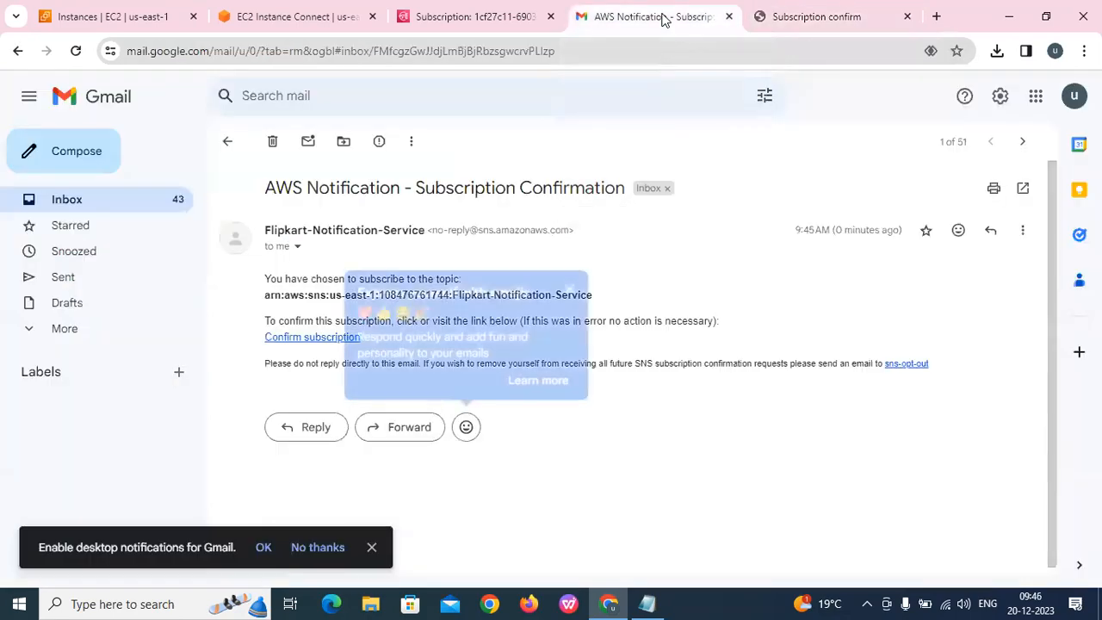
{"action": "left_click", "coordinate": [799, 17]}
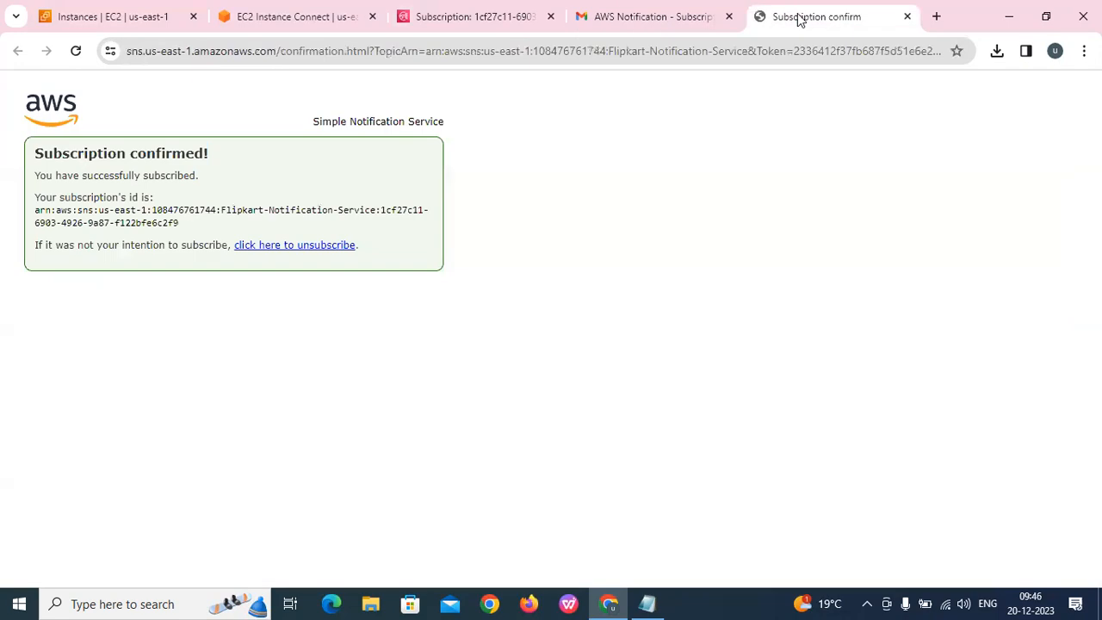
{"action": "left_click", "coordinate": [660, 18]}
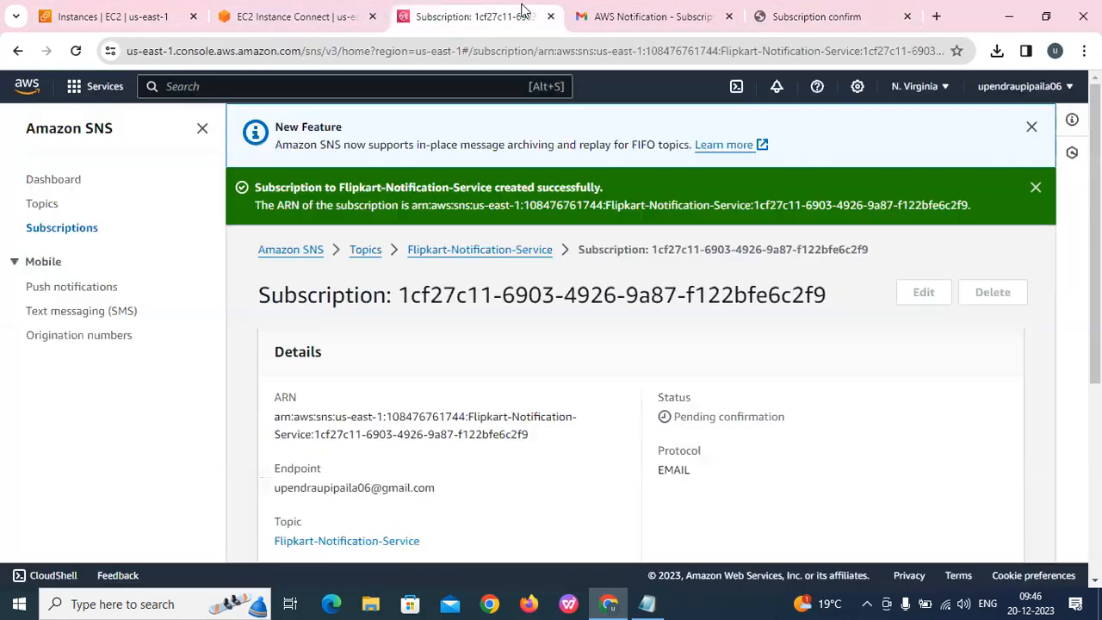
{"action": "left_click", "coordinate": [465, 17]}
- Open the Flipkart-Notification-Service topic from Topics and start a new subscription
{"action": "left_click", "coordinate": [40, 205]}
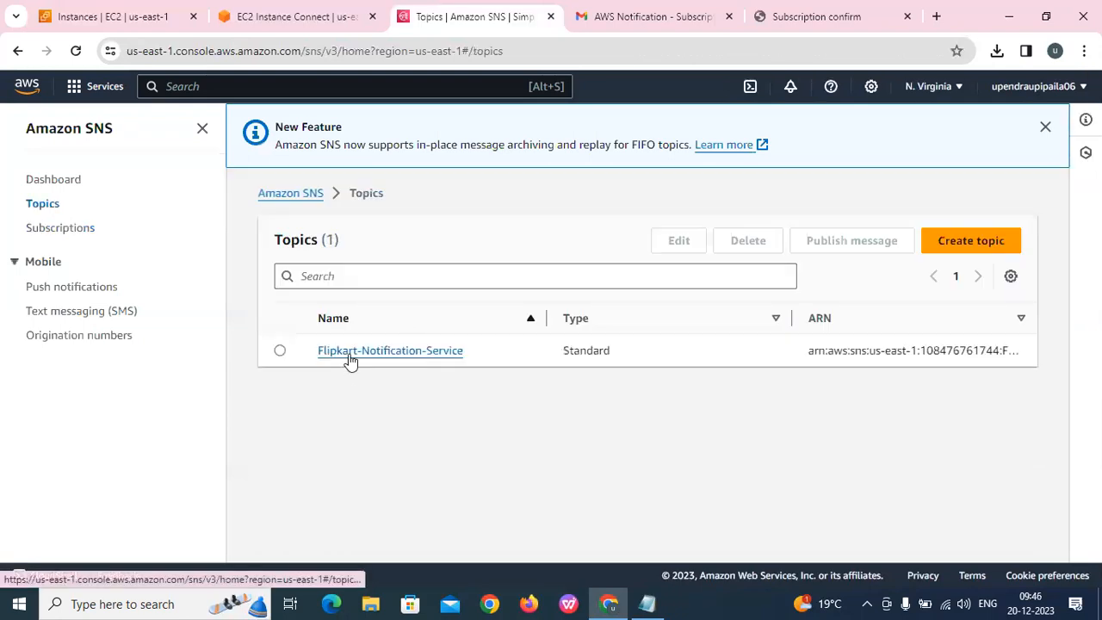
{"action": "left_click", "coordinate": [348, 353]}
{"action": "scroll", "coordinate": [391, 344], "scroll_direction": "down", "scroll_amount": 1}
{"action": "scroll", "coordinate": [405, 358], "scroll_direction": "down", "scroll_amount": 2}
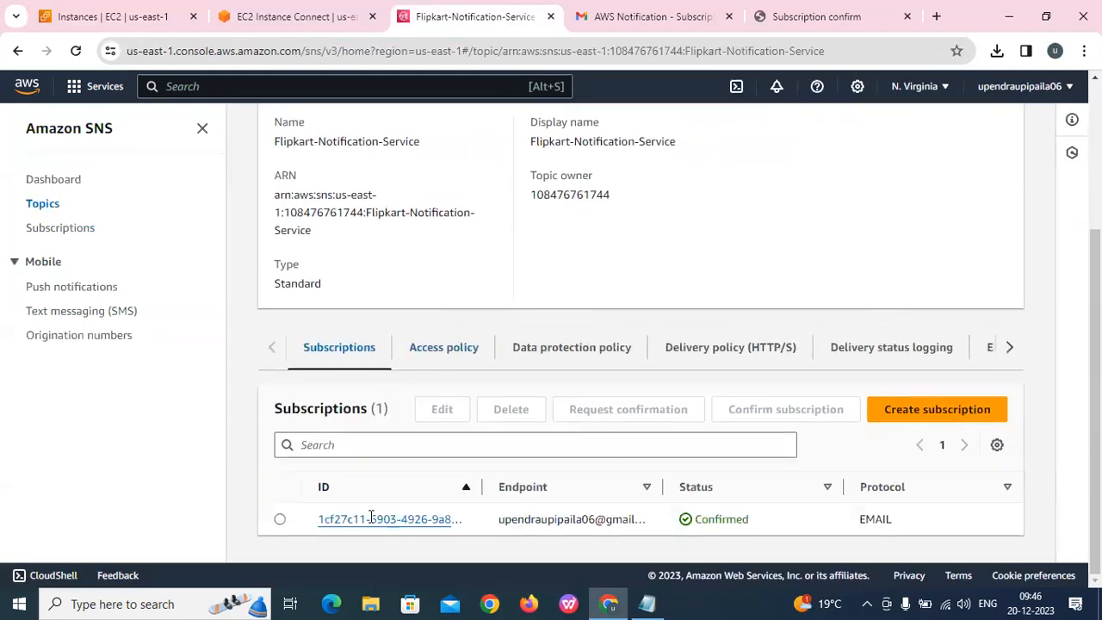
{"action": "left_click", "coordinate": [895, 411]}
- Choose SMS as the protocol and go to add a sandbox phone number
{"action": "left_click", "coordinate": [155, 246]}
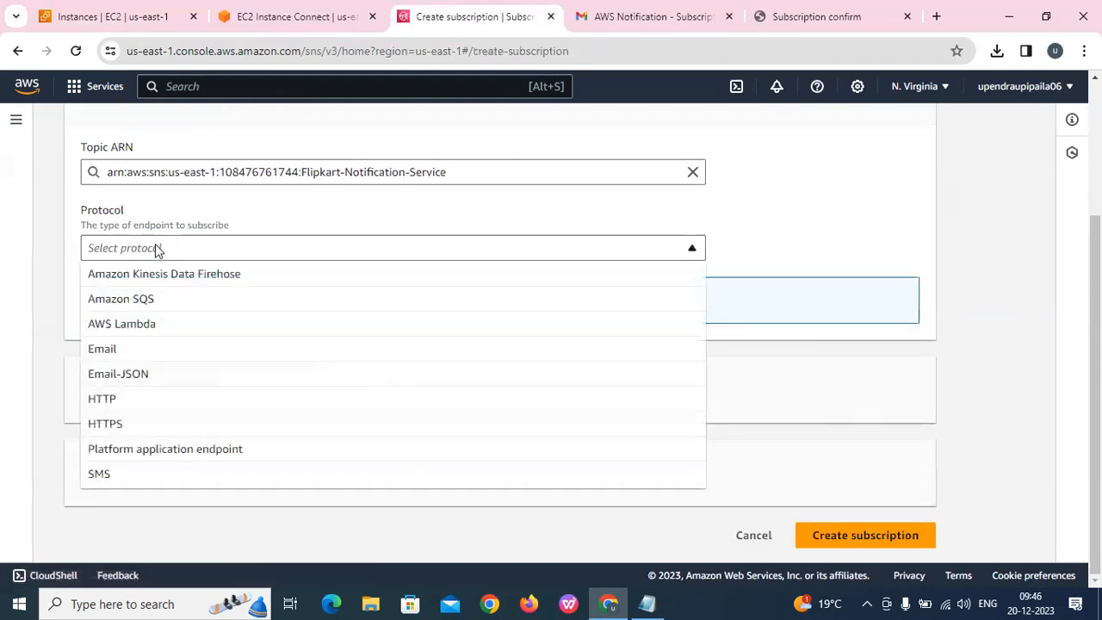
{"action": "left_click", "coordinate": [131, 483]}
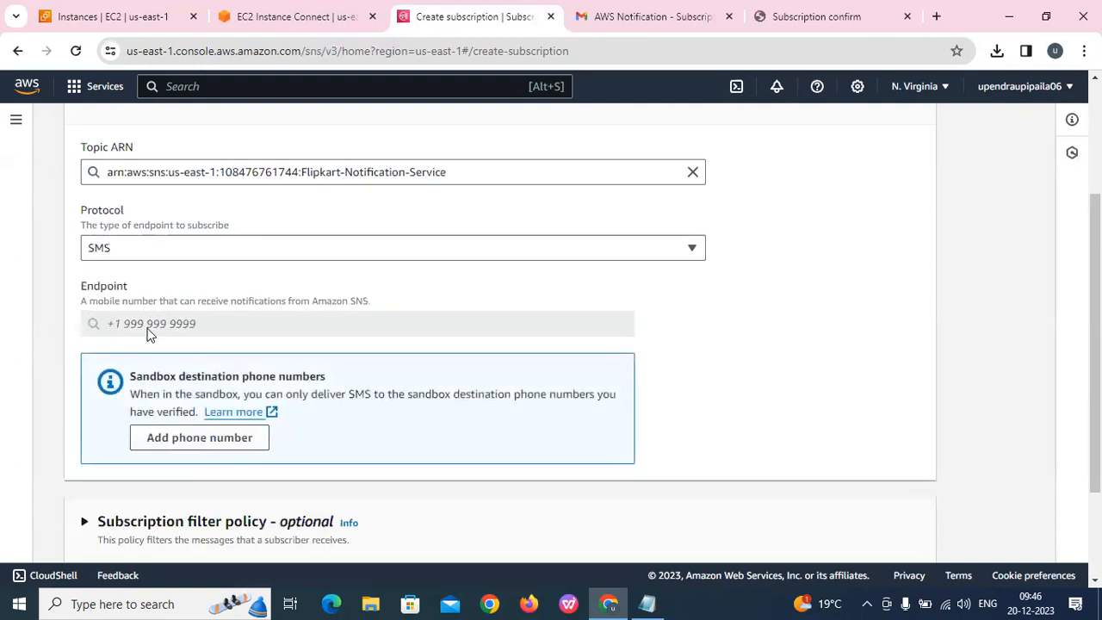
{"action": "left_click", "coordinate": [182, 441]}
- Enter the mobile number and set its country code to India (+91)
{"action": "left_click", "coordinate": [161, 389]}
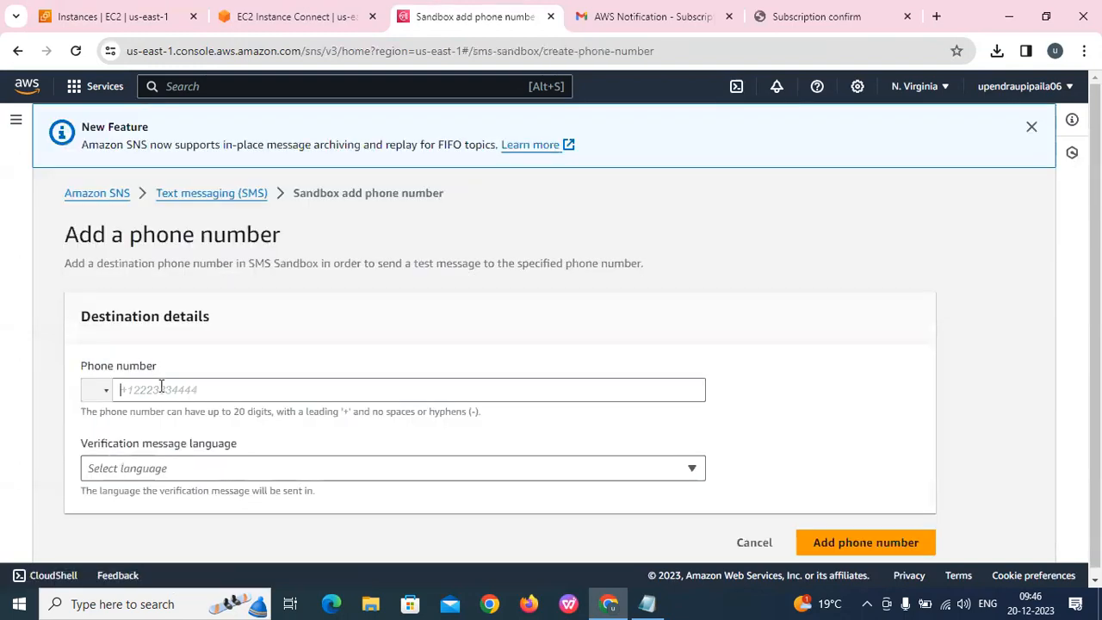
{"action": "left_click", "coordinate": [99, 391]}
{"action": "type", "text": "ind"}
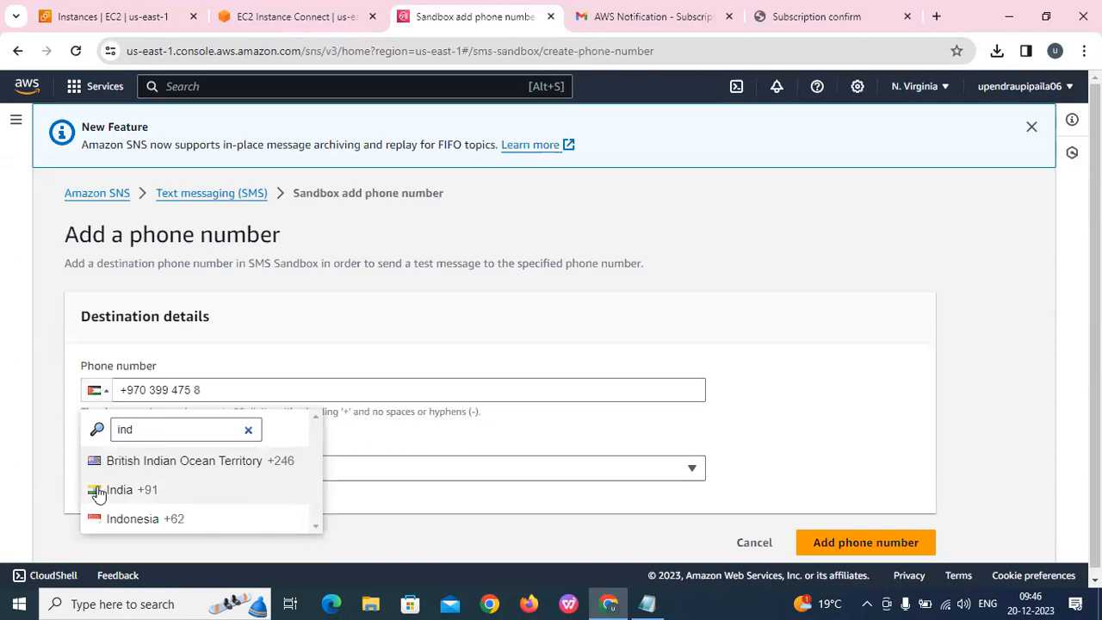
{"action": "left_click", "coordinate": [96, 490]}
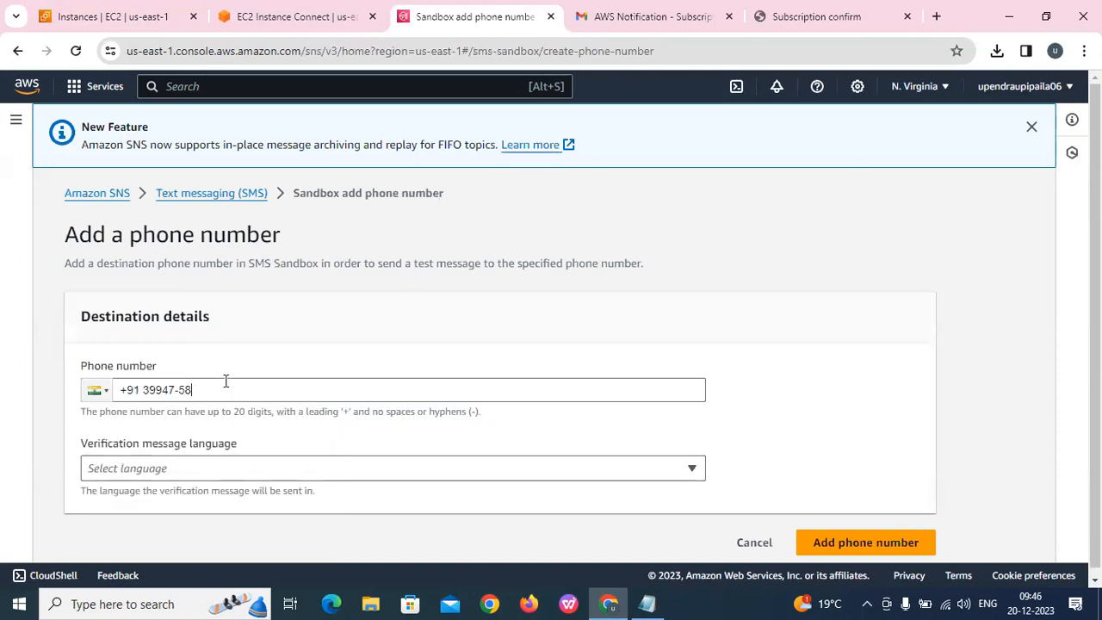
{"action": "key", "text": "BackSpace"}
{"action": "key", "text": "BackSpace"}
{"action": "key", "text": "BackSpace"}
{"action": "key", "text": "BackSpace"}
{"action": "key", "text": "BackSpace"}
{"action": "key", "text": "BackSpace"}
{"action": "key", "text": "BackSpace"}
{"action": "key", "text": "BackSpace"}
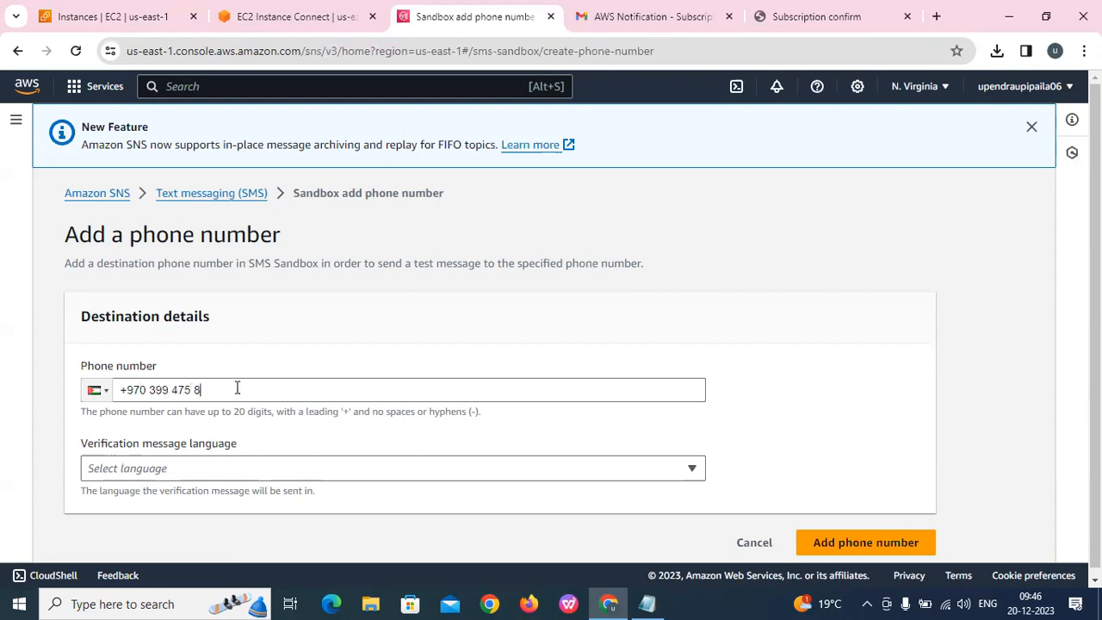
{"action": "left_click", "coordinate": [98, 391]}
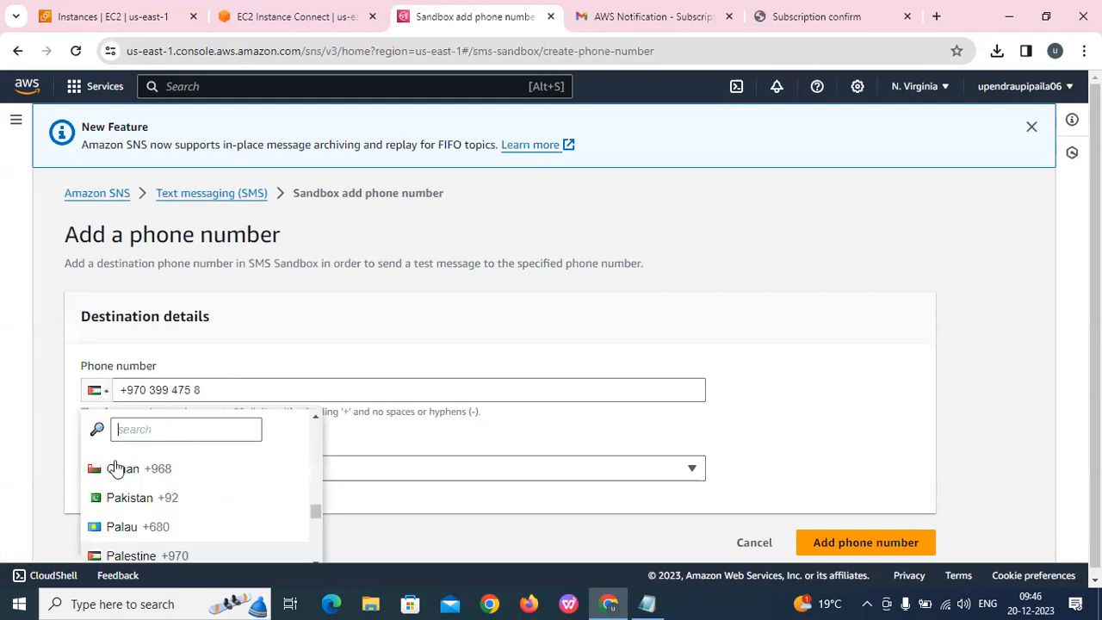
{"action": "type", "text": "ind"}
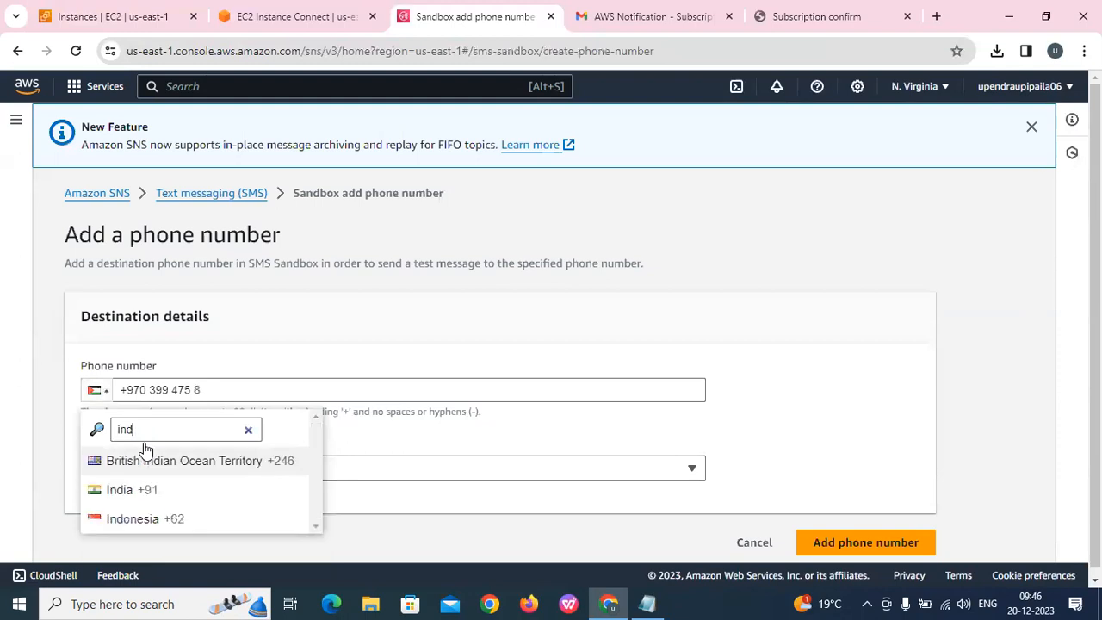
{"action": "left_click", "coordinate": [140, 489]}
- Correct the trailing digits, choose English (United States) verification language, and submit the number
{"action": "left_click", "coordinate": [239, 386]}
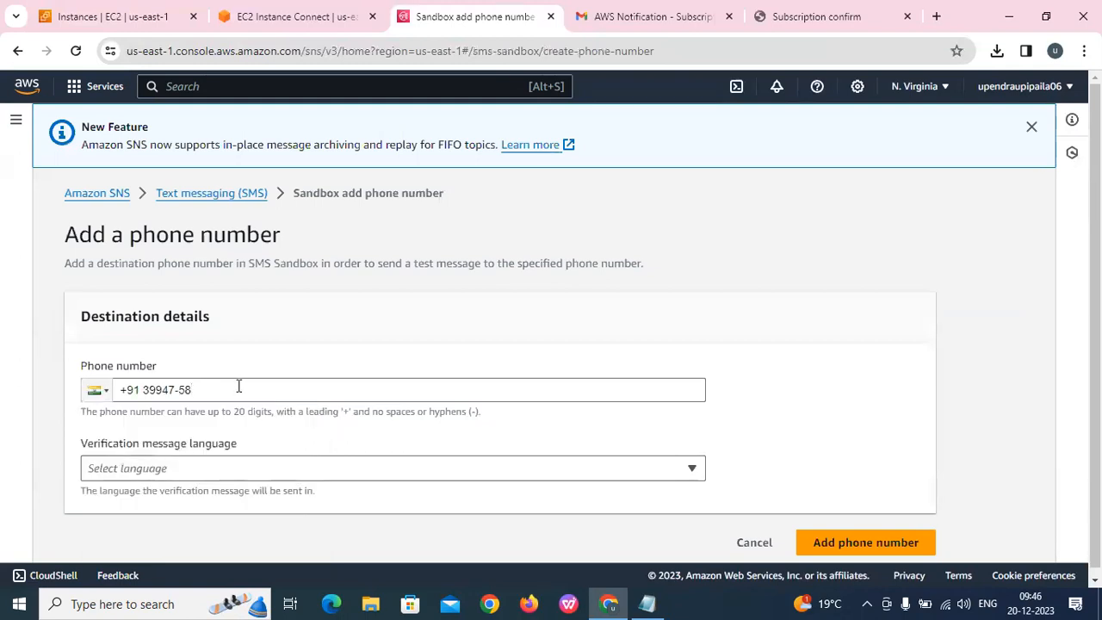
{"action": "key", "text": "BackSpace"}
{"action": "key", "text": "BackSpace"}
{"action": "key", "text": "BackSpace"}
{"action": "key", "text": "BackSpace"}
{"action": "key", "text": "BackSpace"}
{"action": "key", "text": "BackSpace"}
{"action": "key", "text": "BackSpace"}
{"action": "key", "text": "BackSpace"}
{"action": "type", "text": "75"}
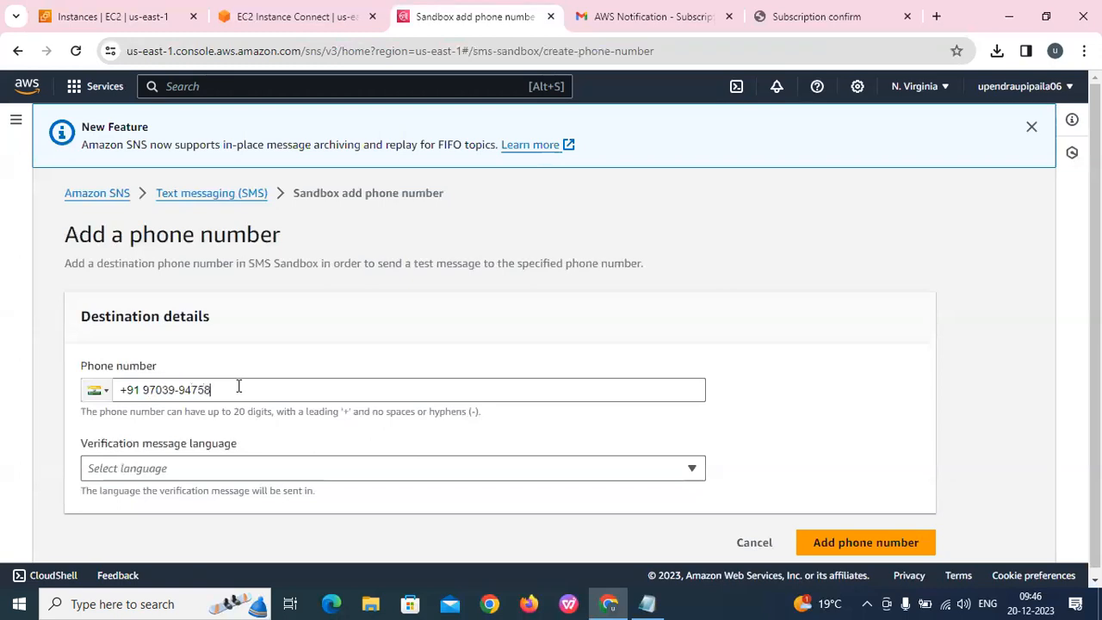
{"action": "type", "text": "8"}
{"action": "left_click", "coordinate": [220, 466]}
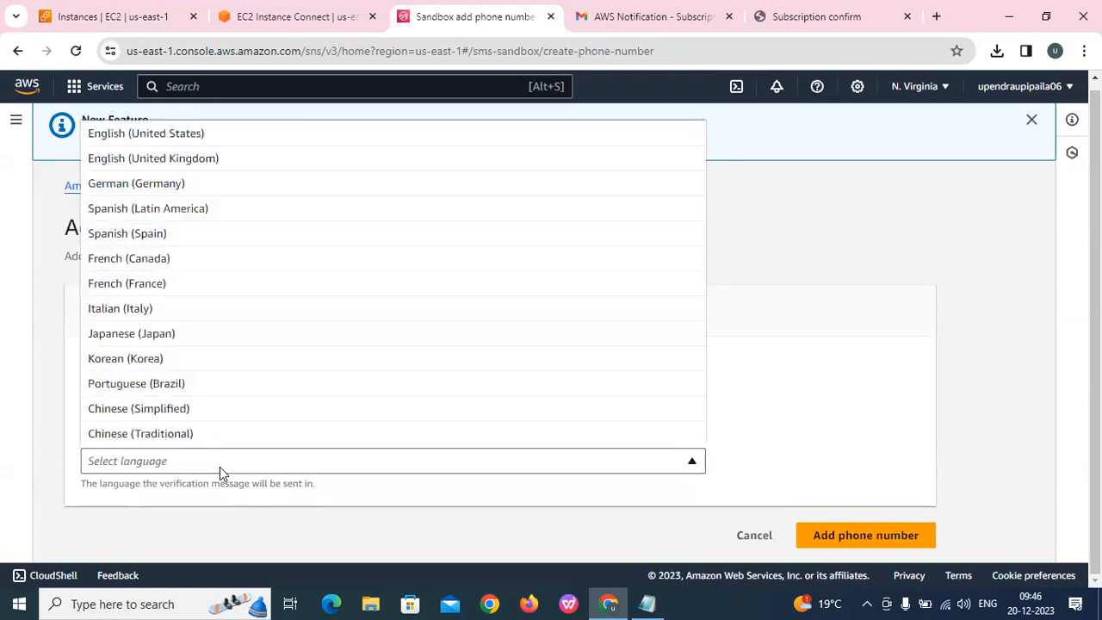
{"action": "left_click", "coordinate": [136, 140]}
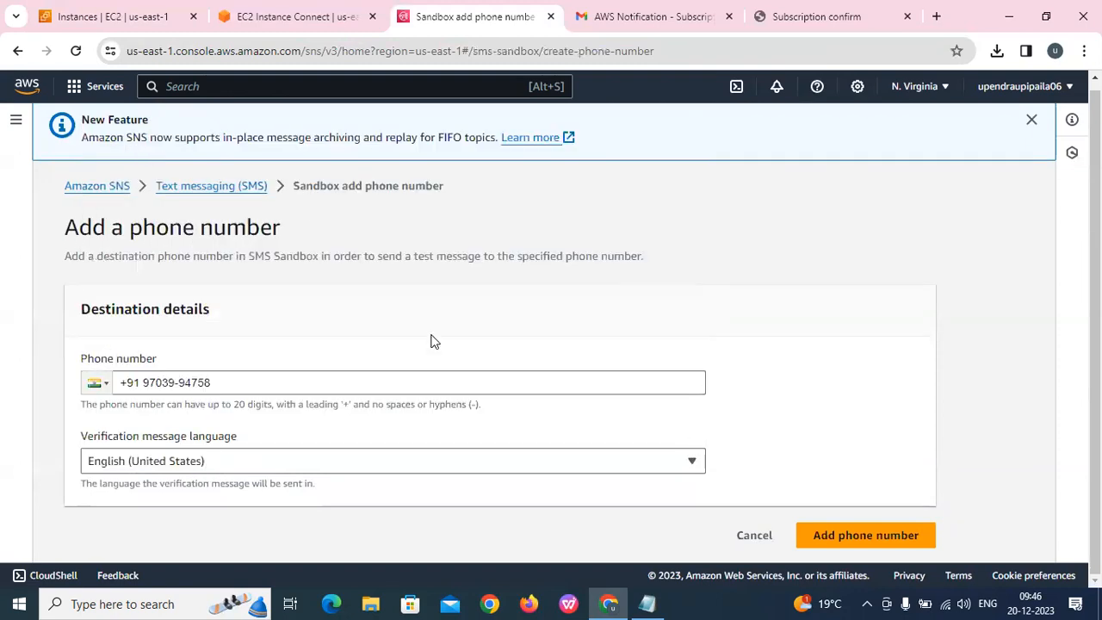
{"action": "left_click", "coordinate": [835, 536]}
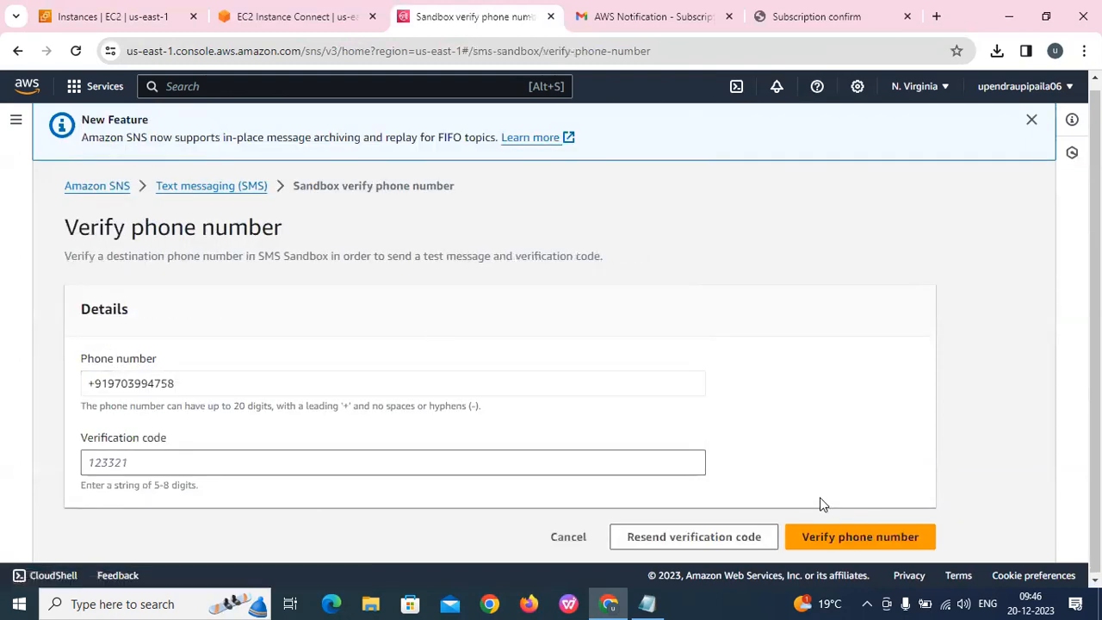
- Enter the texted verification code and verify the sandbox phone number
{"action": "left_click", "coordinate": [306, 463]}
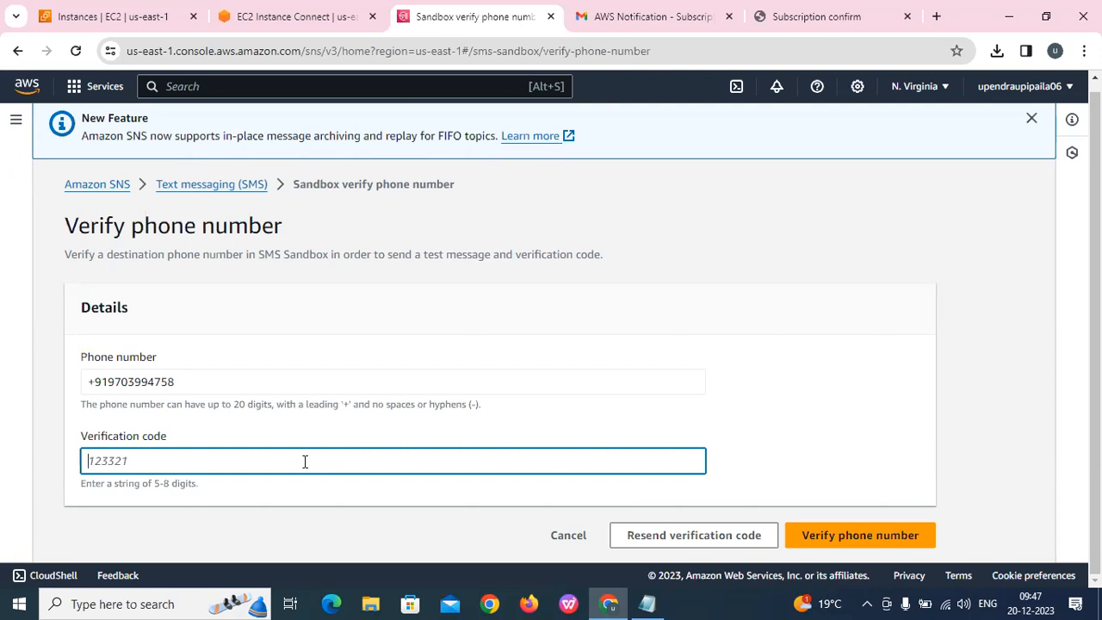
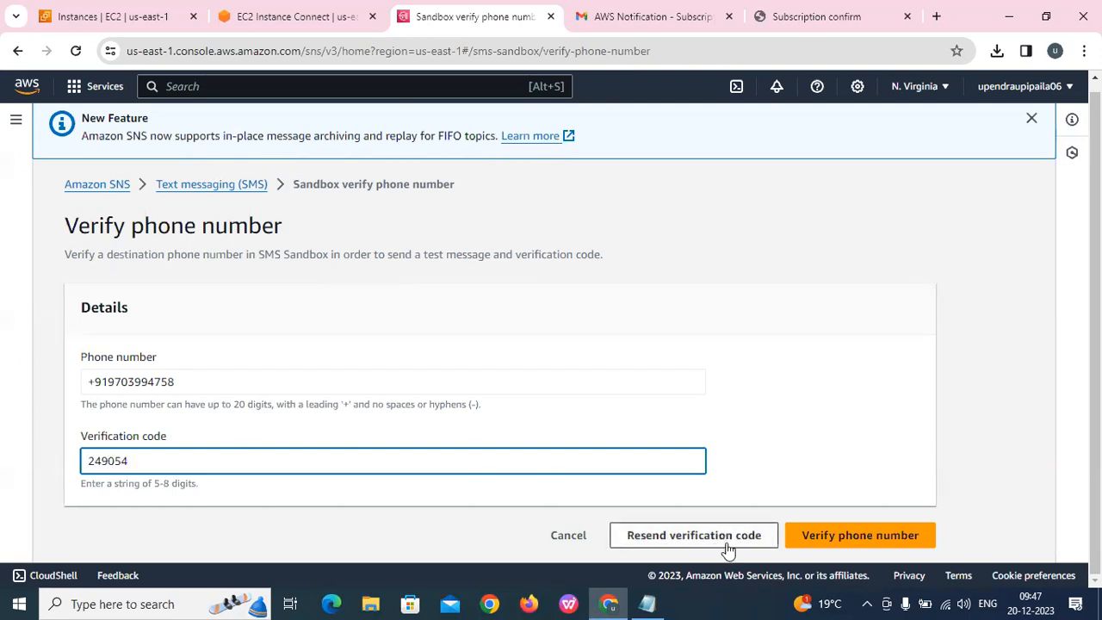
{"action": "left_click", "coordinate": [840, 533]}
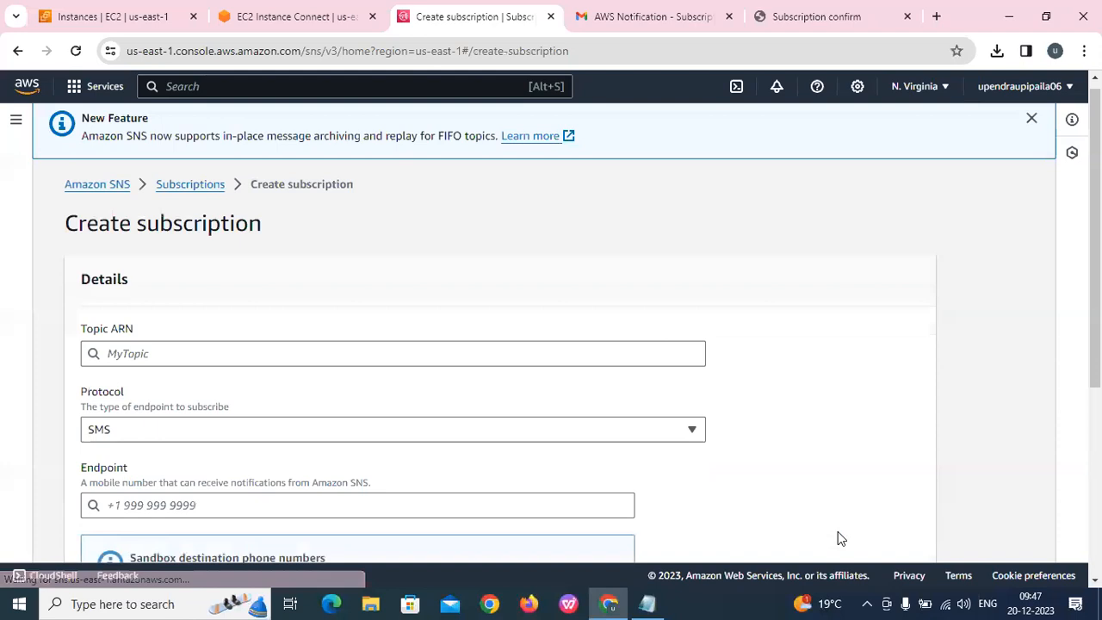
- Create the SMS subscription to Flipkart-Notification-Service using the verified mobile number as endpoint
{"action": "scroll", "coordinate": [516, 319], "scroll_direction": "down", "scroll_amount": 4}
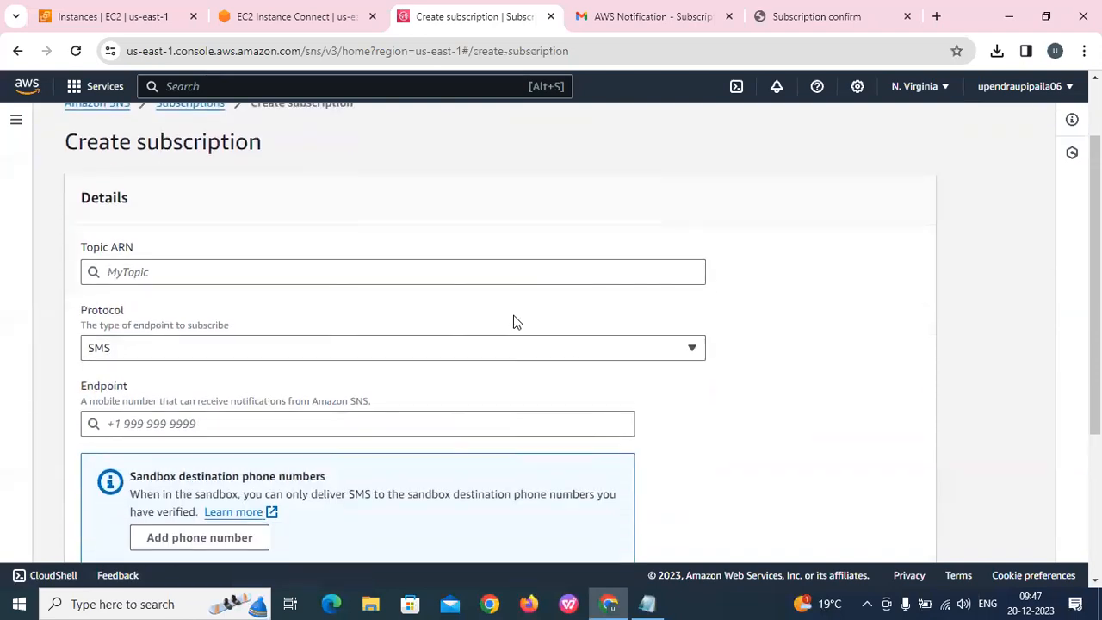
{"action": "left_click", "coordinate": [822, 539]}
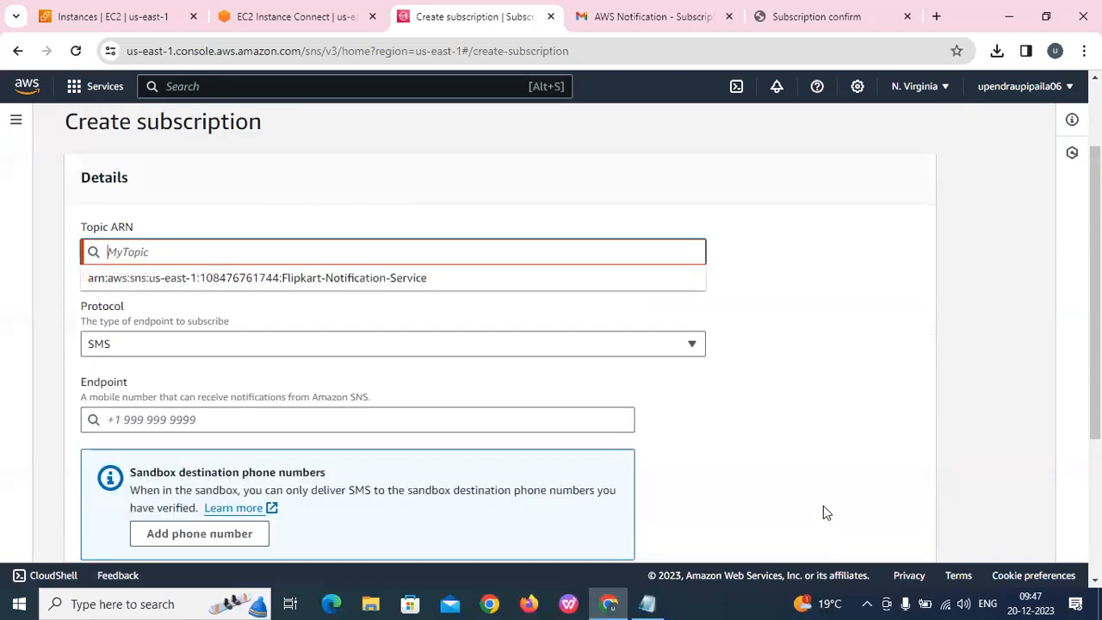
{"action": "scroll", "coordinate": [284, 330], "scroll_direction": "down", "scroll_amount": 2}
{"action": "scroll", "coordinate": [285, 327], "scroll_direction": "up", "scroll_amount": 1}
{"action": "scroll", "coordinate": [285, 327], "scroll_direction": "down", "scroll_amount": 2}
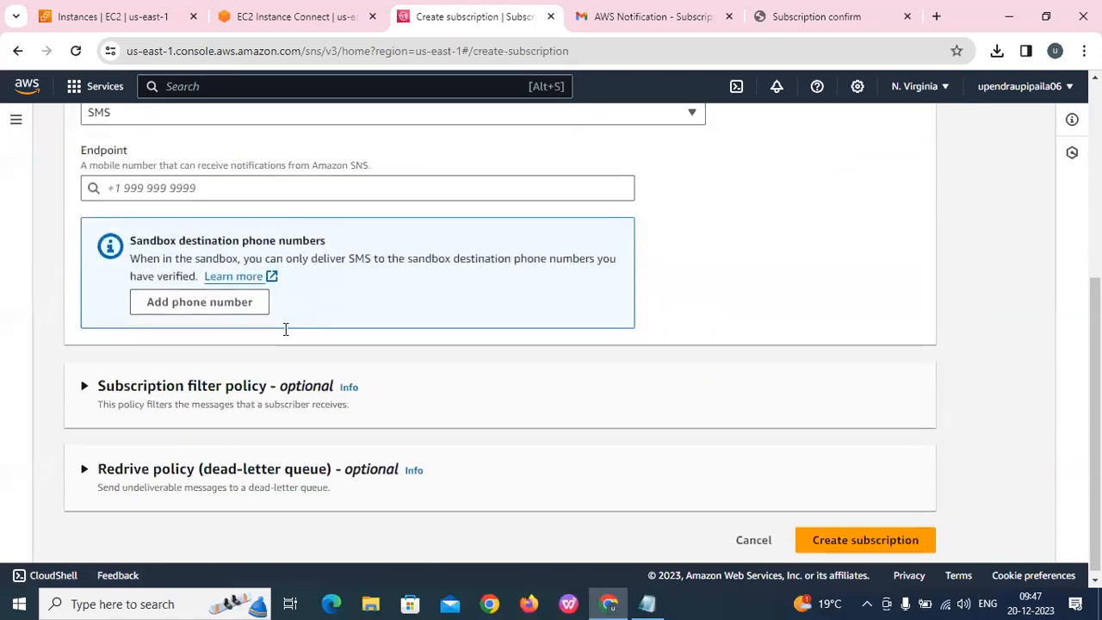
{"action": "scroll", "coordinate": [155, 241], "scroll_direction": "up", "scroll_amount": 2}
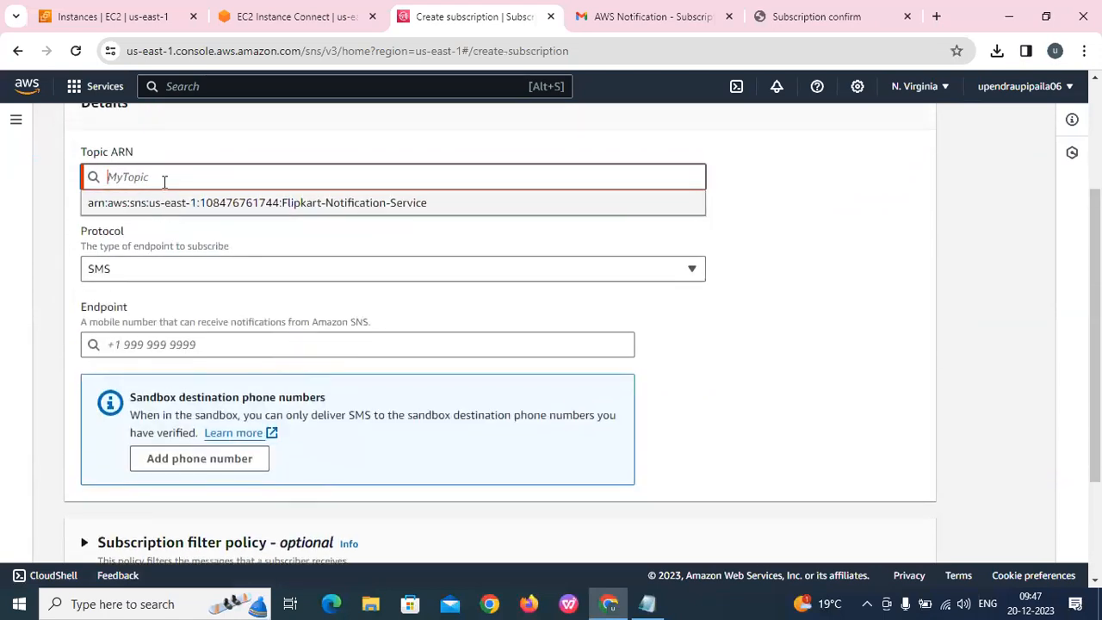
{"action": "left_click", "coordinate": [165, 203]}
{"action": "left_click", "coordinate": [152, 330]}
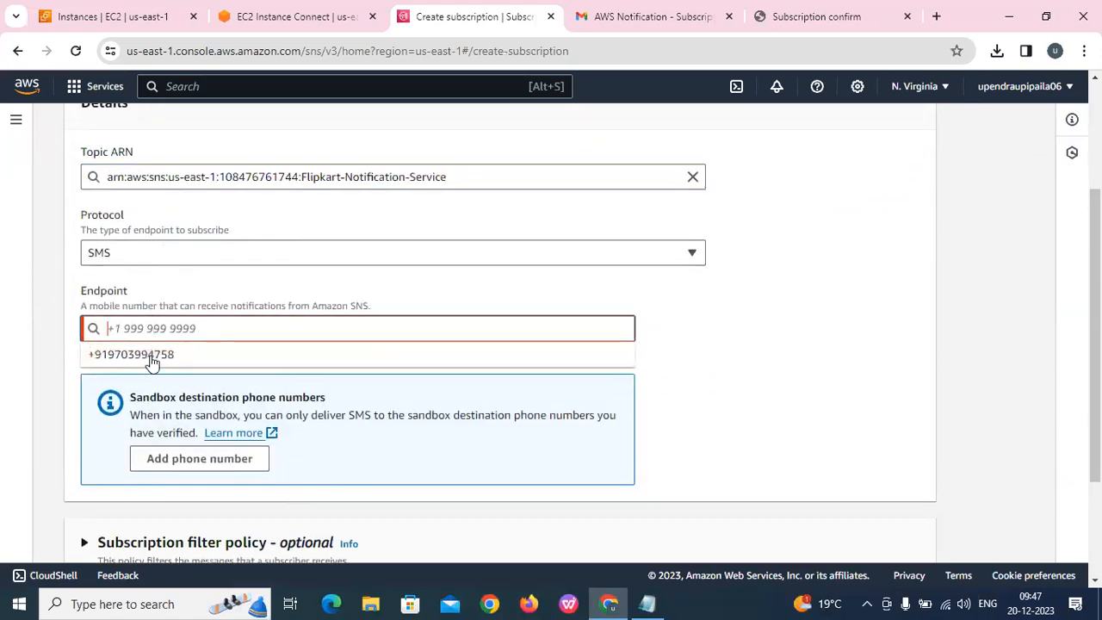
{"action": "left_click", "coordinate": [152, 355]}
{"action": "scroll", "coordinate": [376, 350], "scroll_direction": "down", "scroll_amount": 2}
{"action": "left_click", "coordinate": [819, 533]}
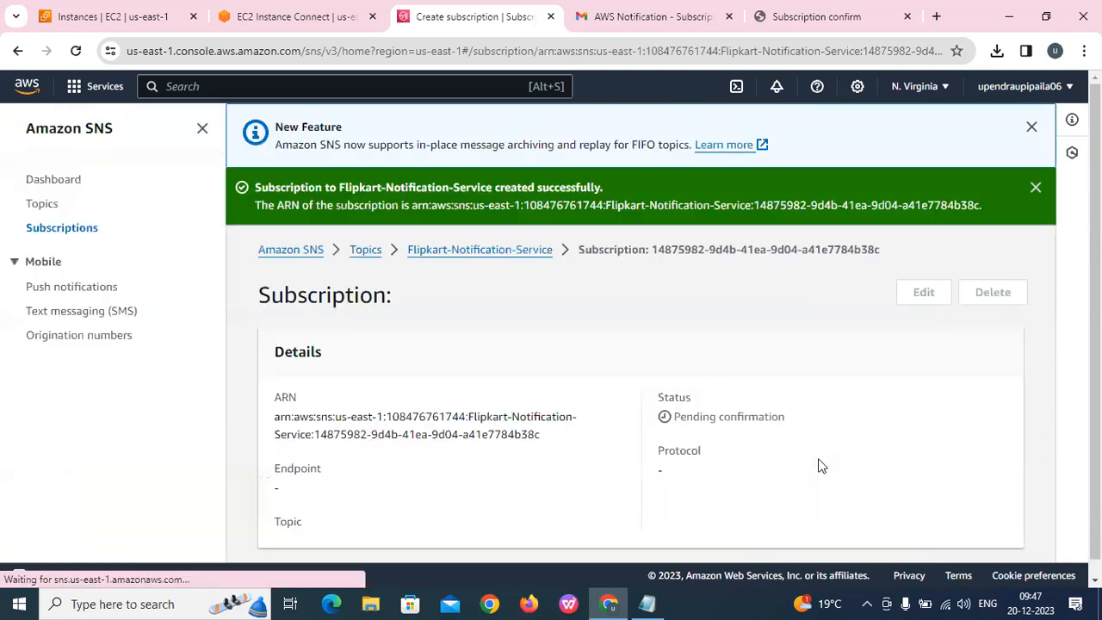
- Dismiss the success and announcement banners, then go back to the Topics list
{"action": "left_click", "coordinate": [1036, 187]}
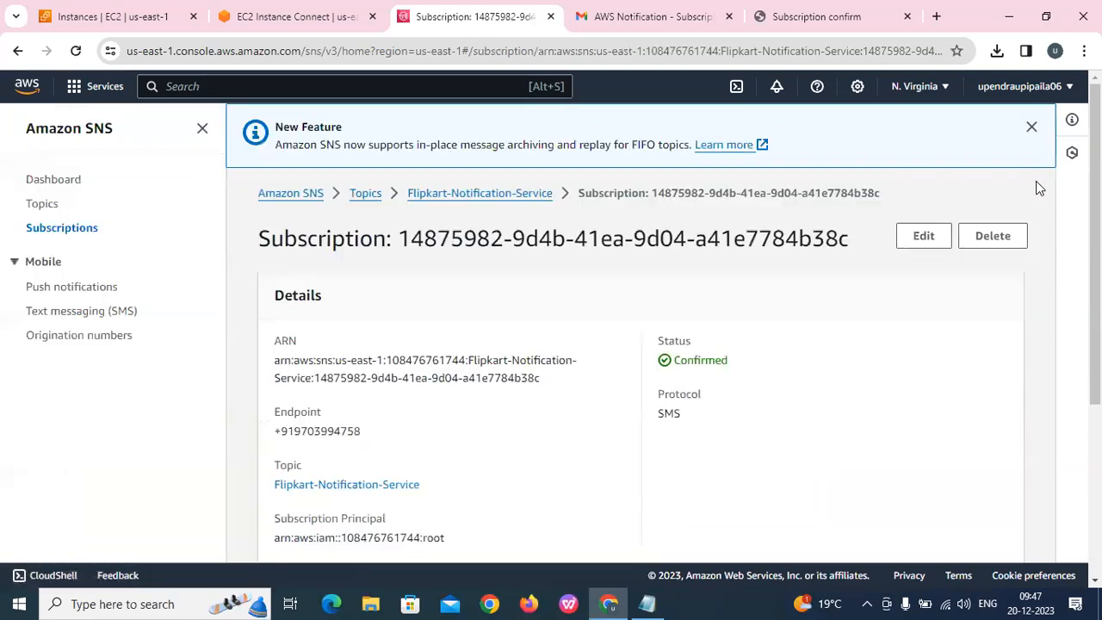
{"action": "left_click", "coordinate": [1031, 127]}
{"action": "left_click", "coordinate": [69, 228]}
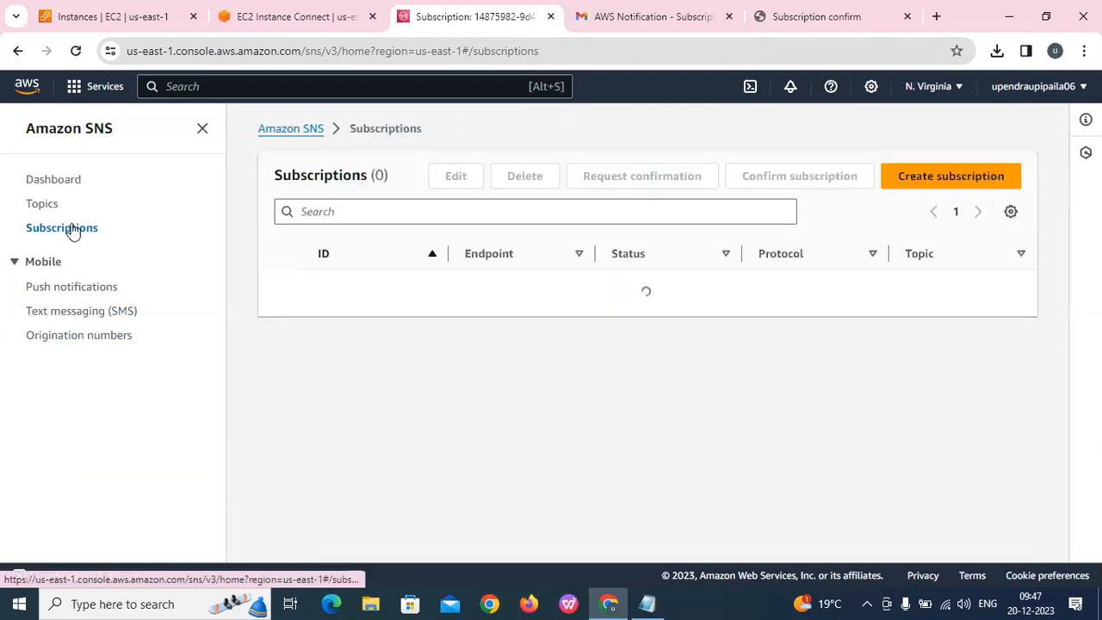
{"action": "left_click", "coordinate": [52, 206]}
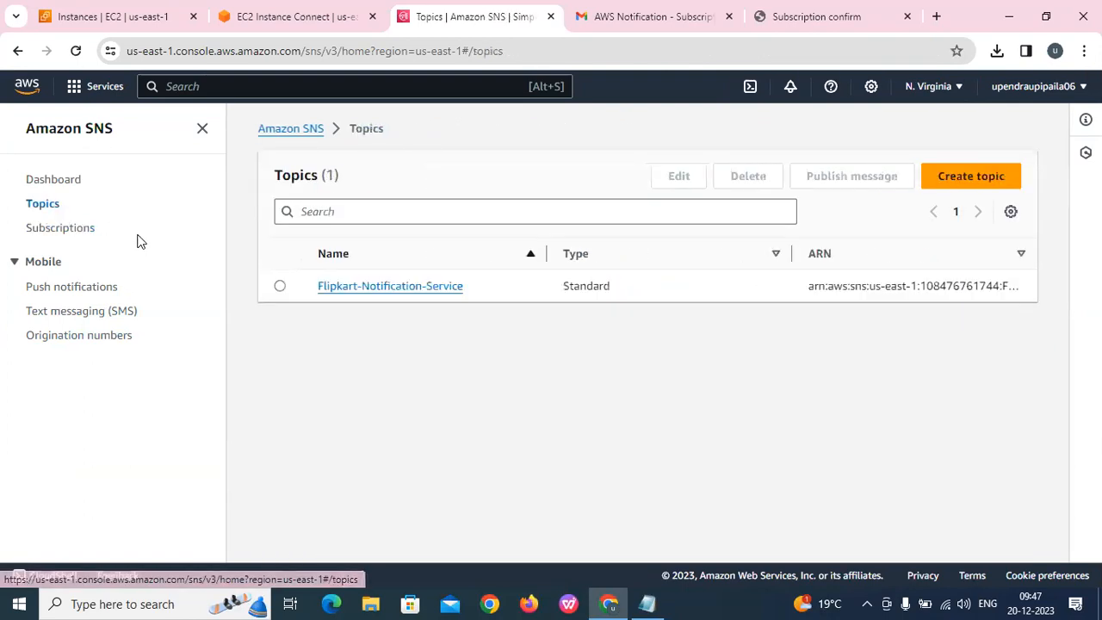
- Open Flipkart-Notification-Service and widen the Endpoint column to review the SMS and email subscriptions
{"action": "left_click", "coordinate": [397, 286]}
{"action": "scroll", "coordinate": [396, 288], "scroll_direction": "down", "scroll_amount": 2}
{"action": "scroll", "coordinate": [408, 310], "scroll_direction": "down", "scroll_amount": 2}
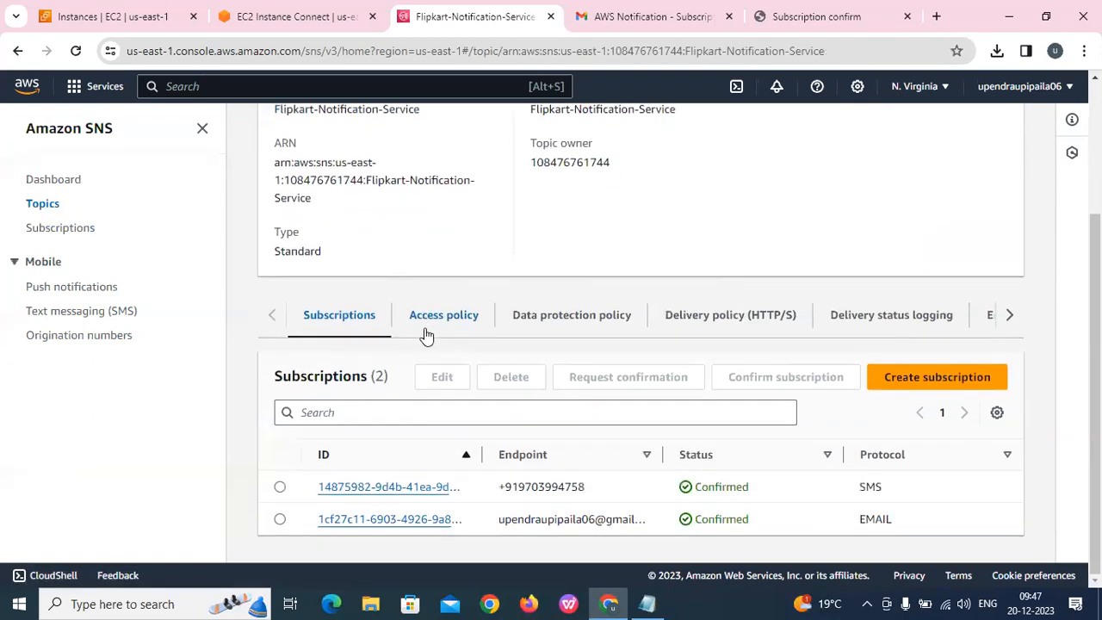
{"action": "left_click_drag", "start_coordinate": [585, 487], "coordinate": [490, 484]}
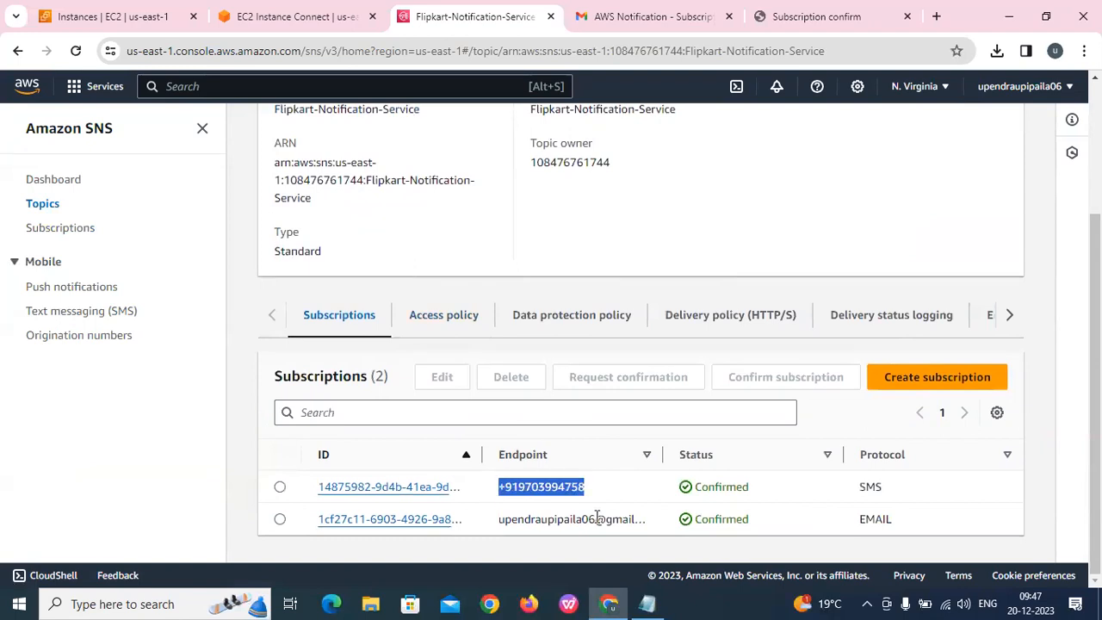
{"action": "left_click_drag", "start_coordinate": [666, 453], "coordinate": [735, 450]}
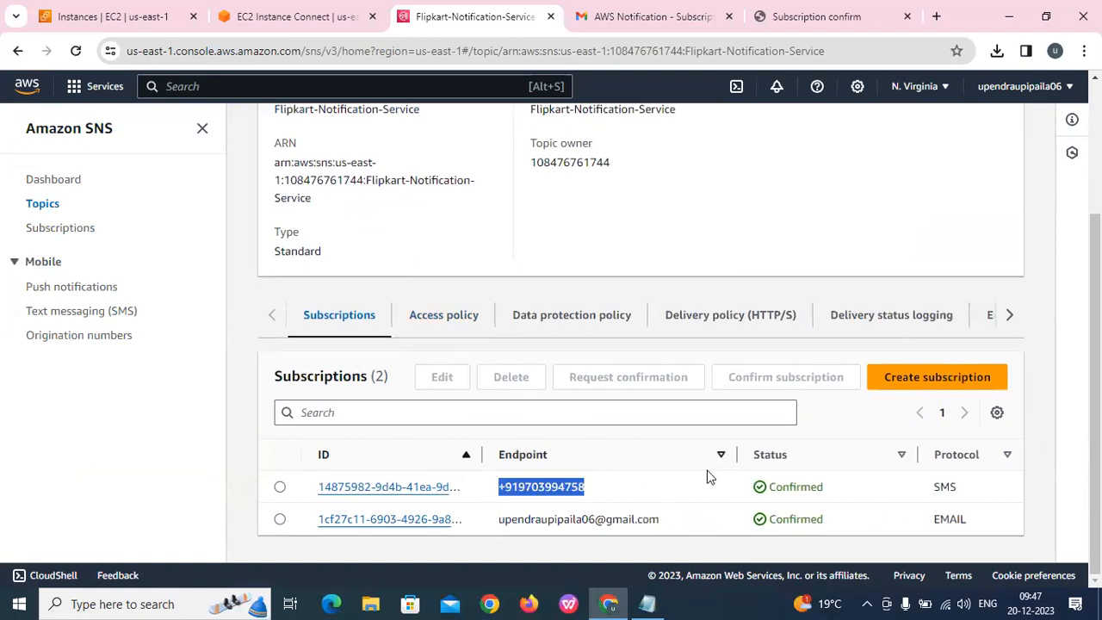
{"action": "left_click_drag", "start_coordinate": [668, 516], "coordinate": [507, 527]}
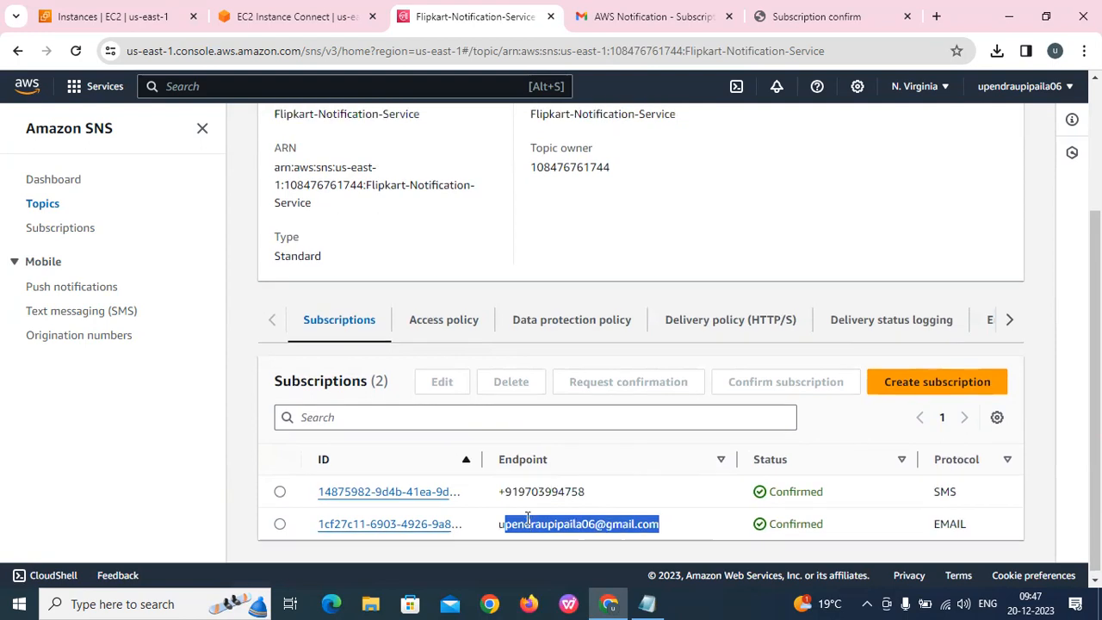
{"action": "scroll", "coordinate": [517, 517], "scroll_direction": "up", "scroll_amount": 3}
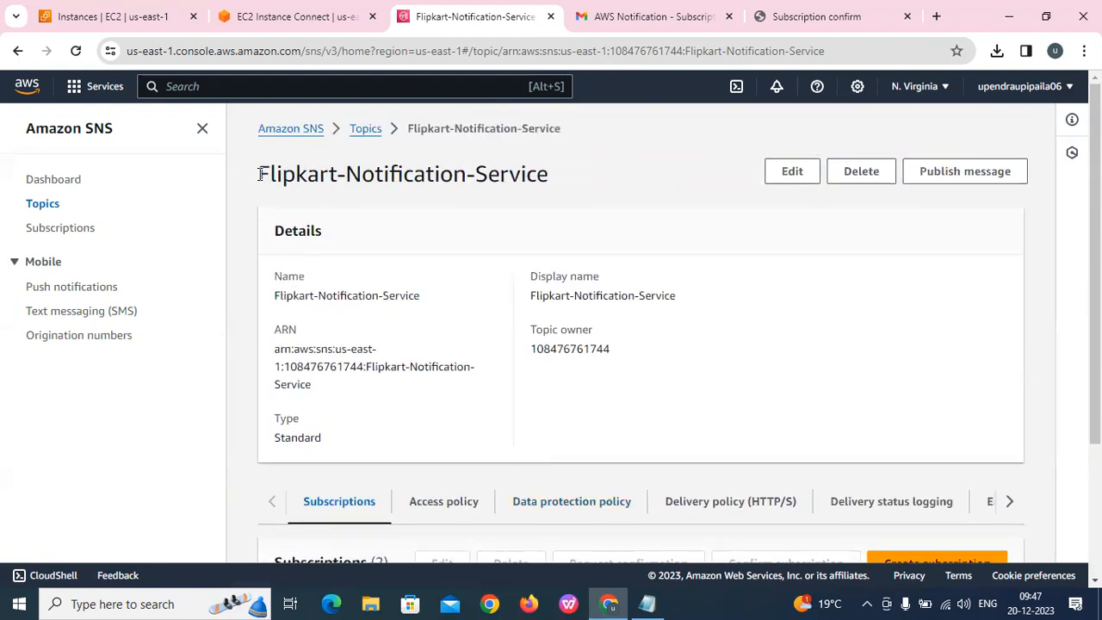
{"action": "left_click_drag", "start_coordinate": [259, 174], "coordinate": [552, 176]}
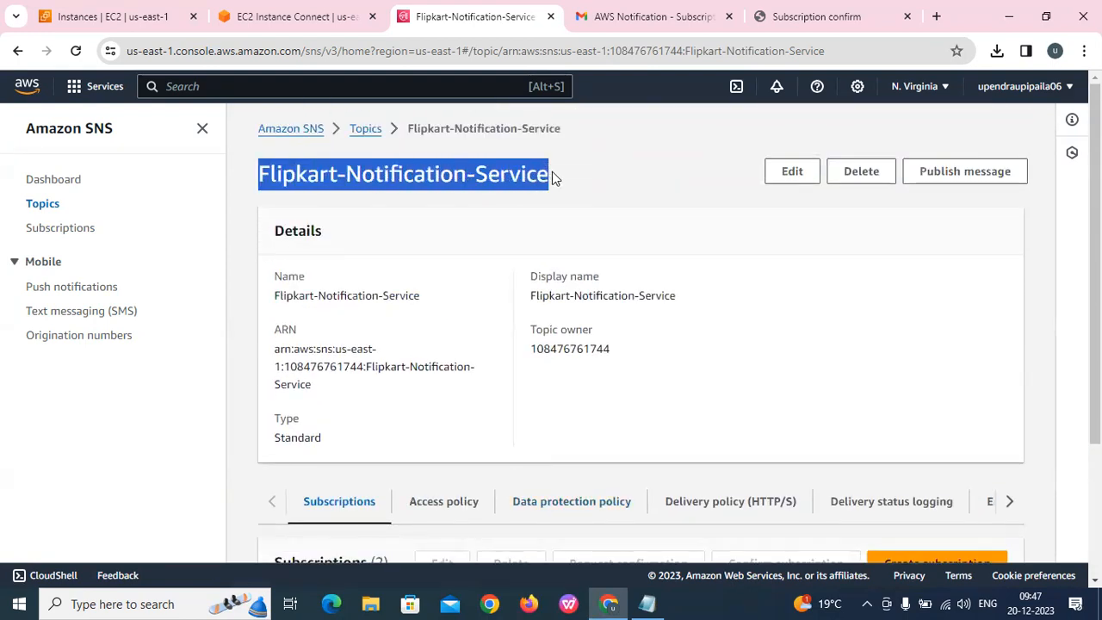
- Recheck both subscriptions' protocols, then return to Topics and switch to the EC2 Instances tab
{"action": "scroll", "coordinate": [456, 209], "scroll_direction": "down", "scroll_amount": 2}
{"action": "scroll", "coordinate": [439, 215], "scroll_direction": "up", "scroll_amount": 2}
{"action": "scroll", "coordinate": [430, 222], "scroll_direction": "down", "scroll_amount": 2}
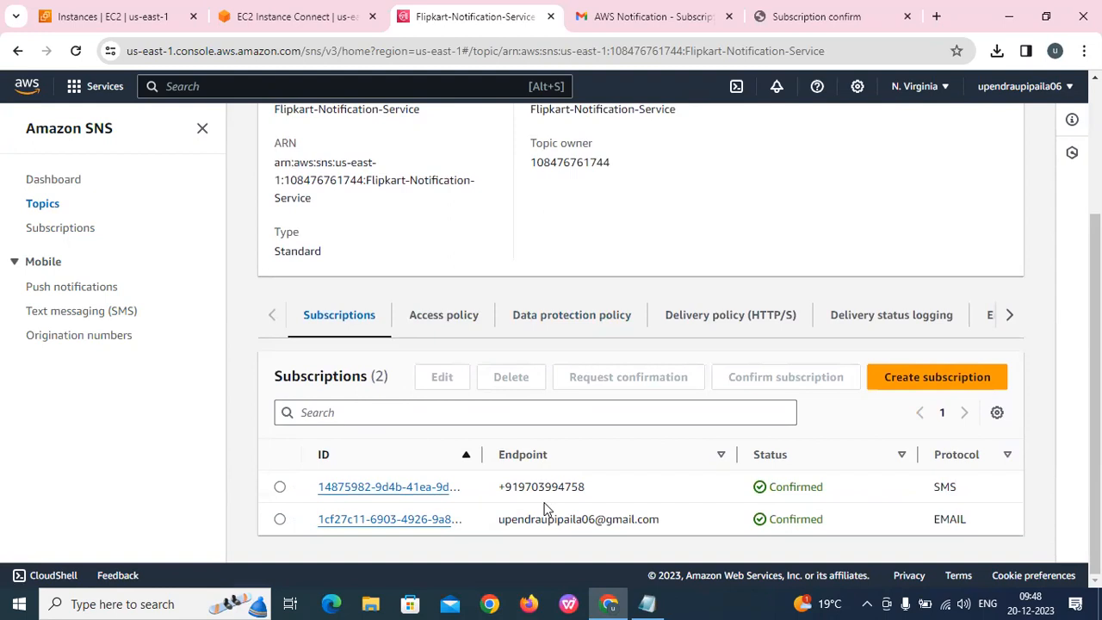
{"action": "left_click_drag", "start_coordinate": [964, 487], "coordinate": [930, 488]}
{"action": "left_click_drag", "start_coordinate": [968, 521], "coordinate": [931, 520]}
{"action": "scroll", "coordinate": [545, 413], "scroll_direction": "up", "scroll_amount": 2}
{"action": "left_click_drag", "start_coordinate": [260, 173], "coordinate": [549, 169]}
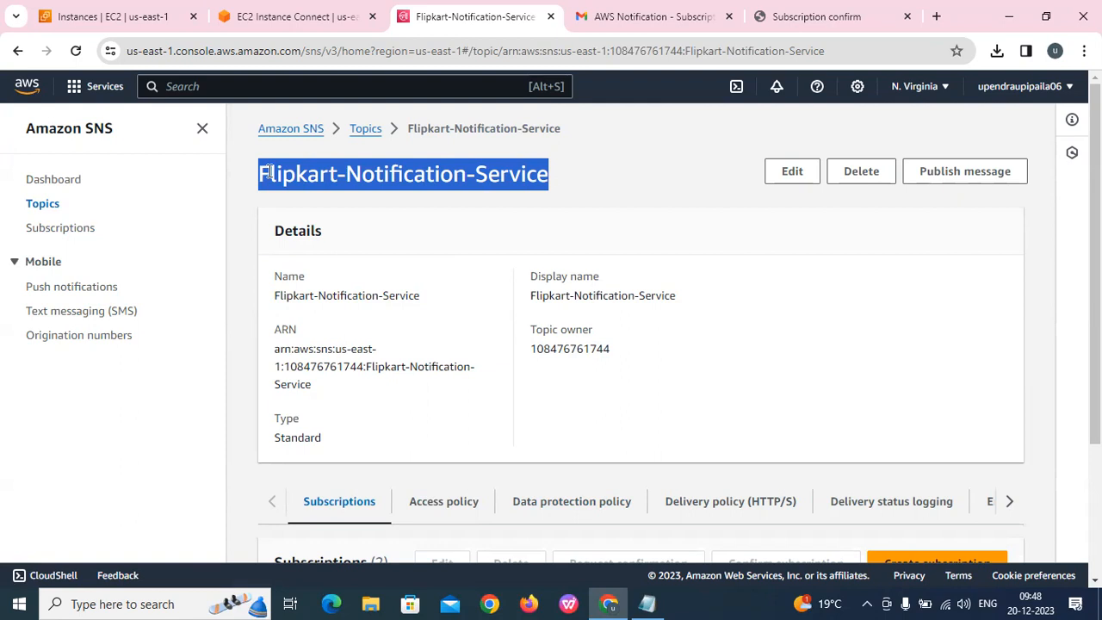
{"action": "scroll", "coordinate": [485, 352], "scroll_direction": "down", "scroll_amount": 2}
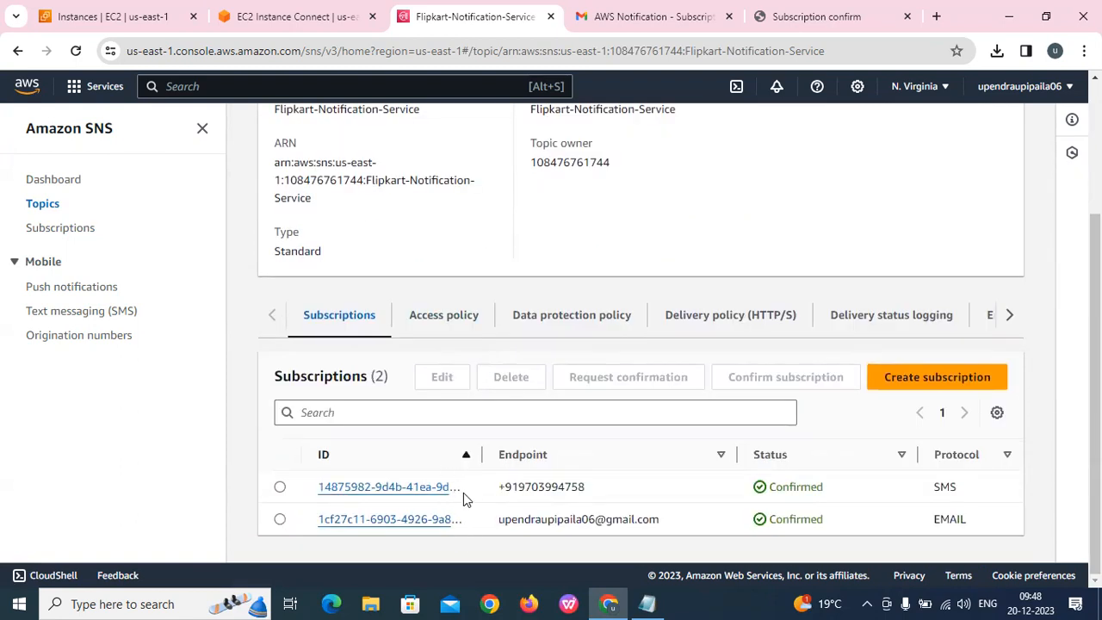
{"action": "scroll", "coordinate": [463, 492], "scroll_direction": "up", "scroll_amount": 2}
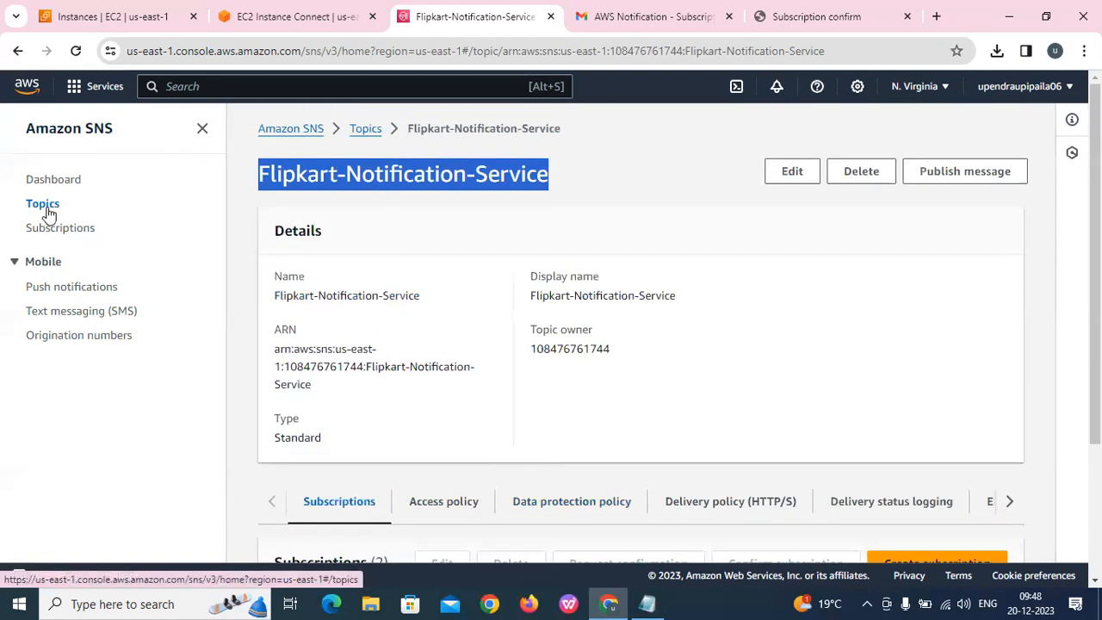
{"action": "left_click", "coordinate": [43, 204]}
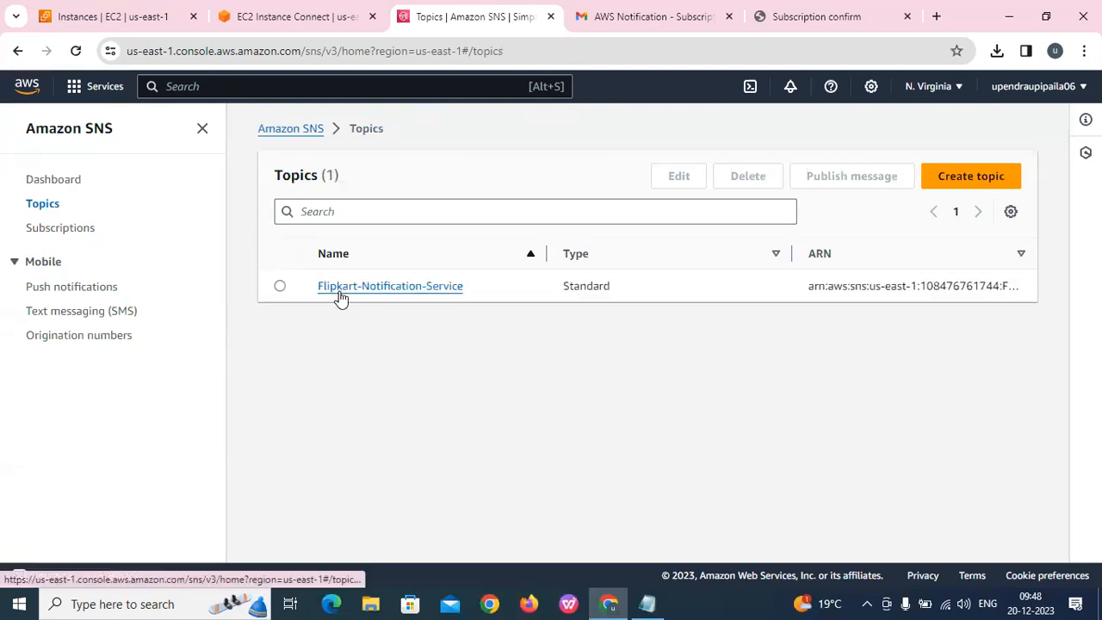
{"action": "left_click", "coordinate": [142, 12]}
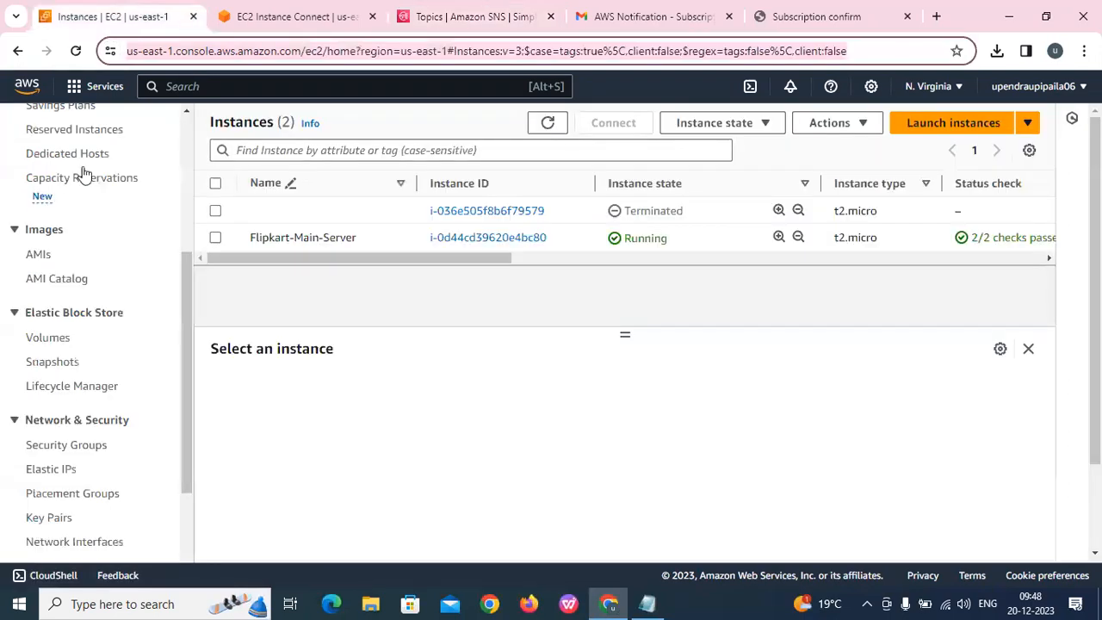
{"action": "left_click", "coordinate": [34, 255]}
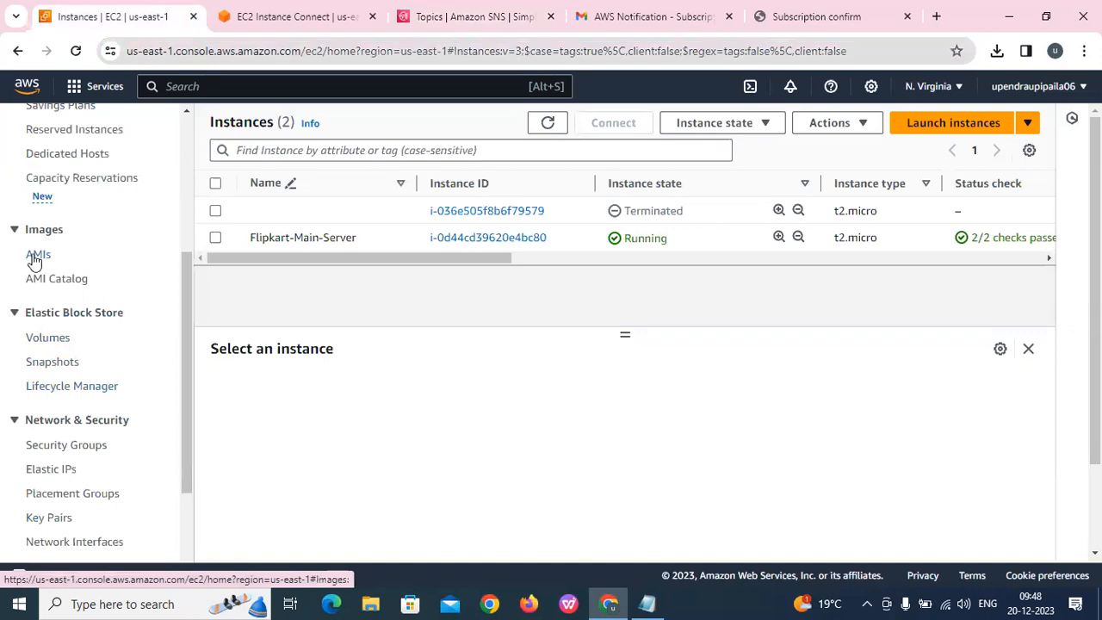
{"action": "left_click_drag", "start_coordinate": [455, 254], "coordinate": [753, 270]}
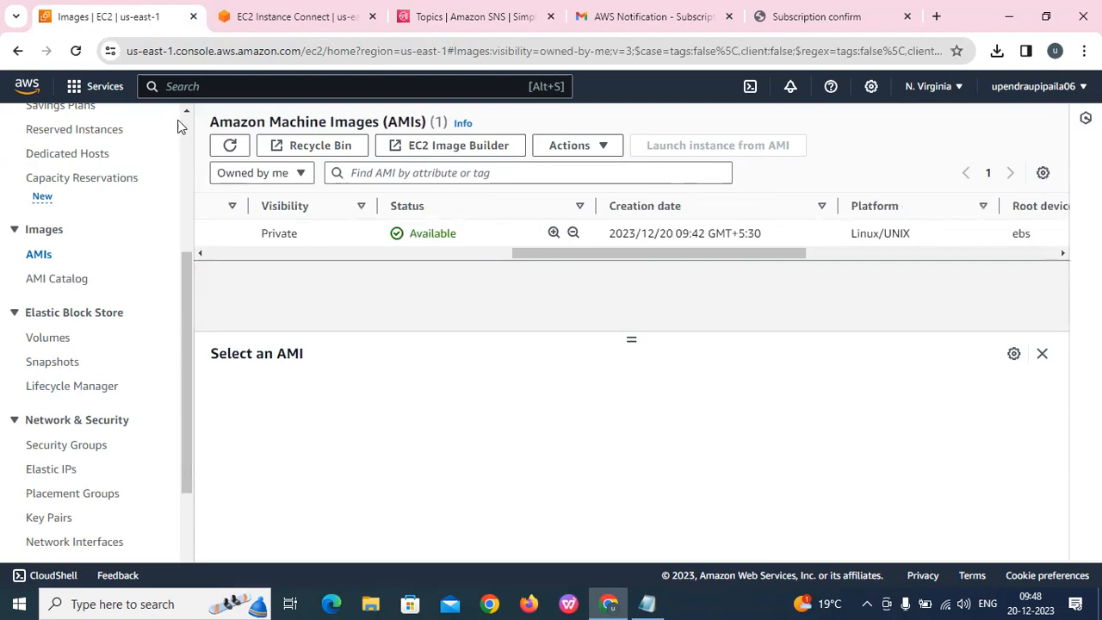
{"action": "scroll", "coordinate": [60, 259], "scroll_direction": "up", "scroll_amount": 3}
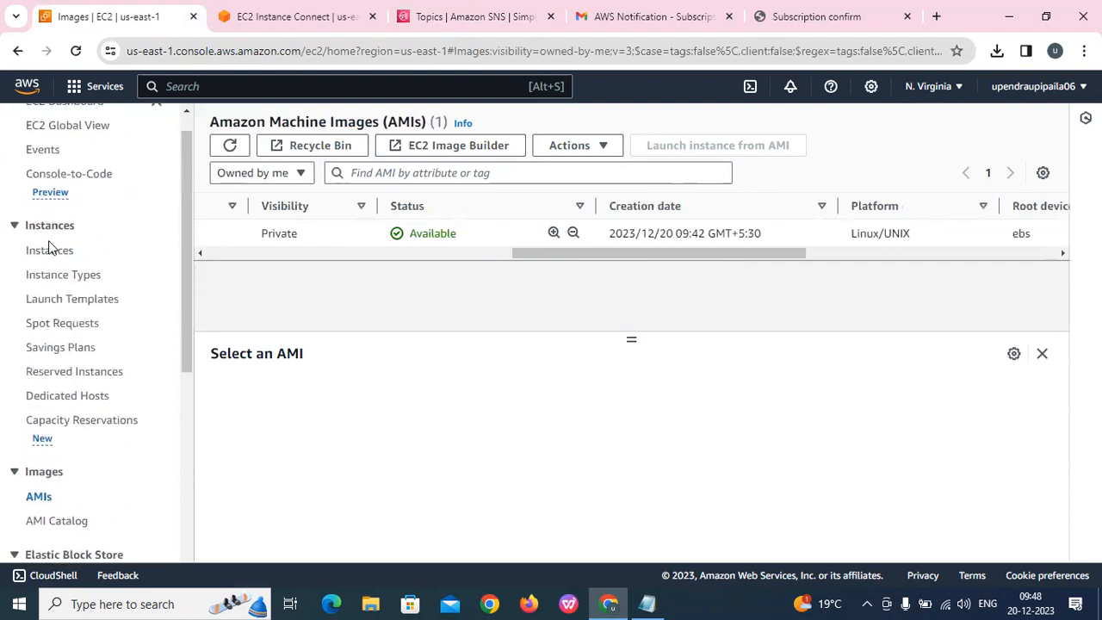
{"action": "left_click", "coordinate": [147, 252]}
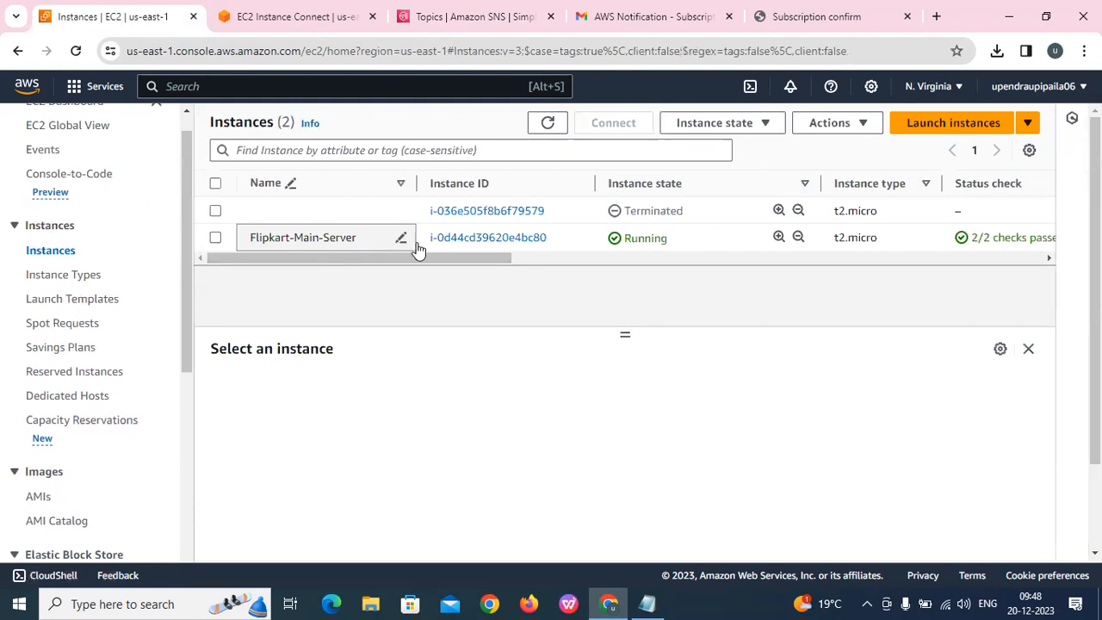
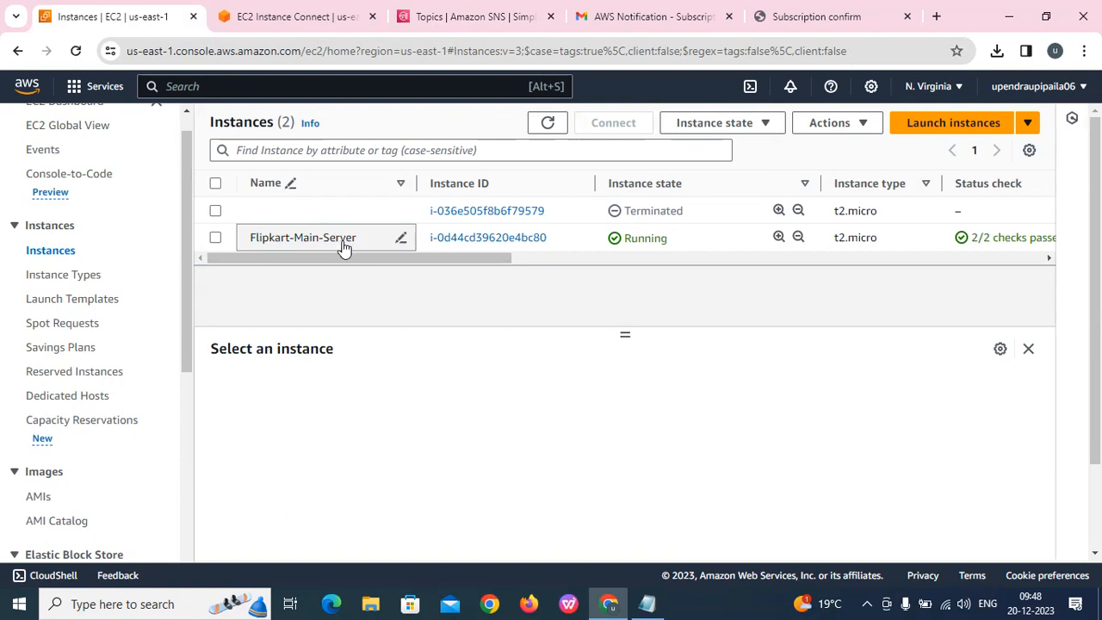
- Collapse the EC2 sidebar sections and open the Auto Scaling groups list, which shows 0 groups
{"action": "left_click", "coordinate": [14, 225]}
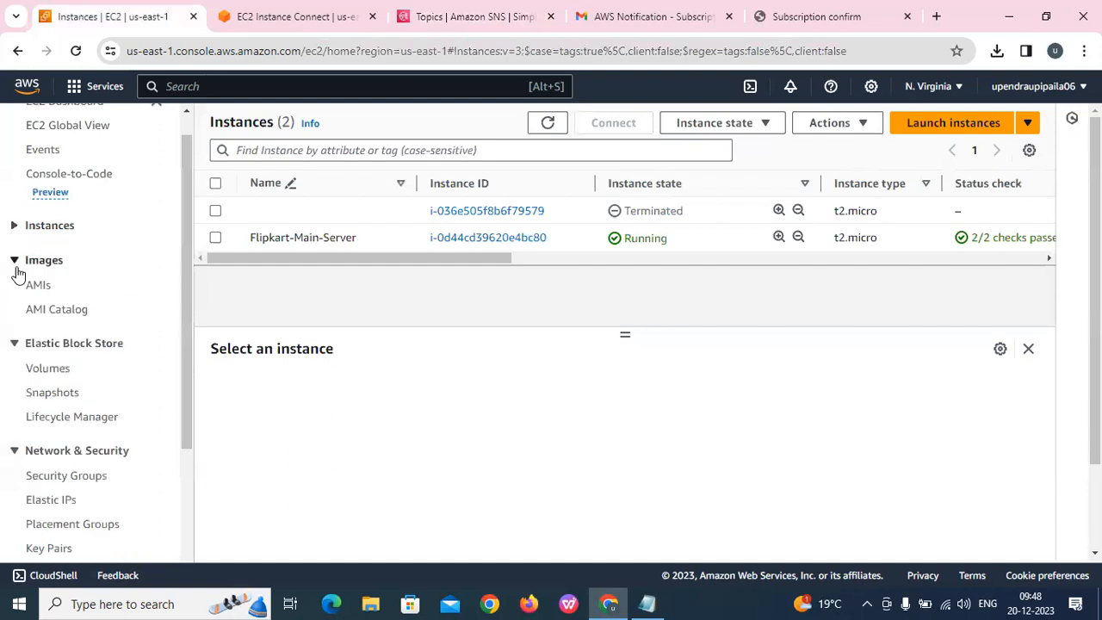
{"action": "left_click", "coordinate": [18, 265]}
{"action": "left_click", "coordinate": [16, 296]}
{"action": "left_click", "coordinate": [17, 330]}
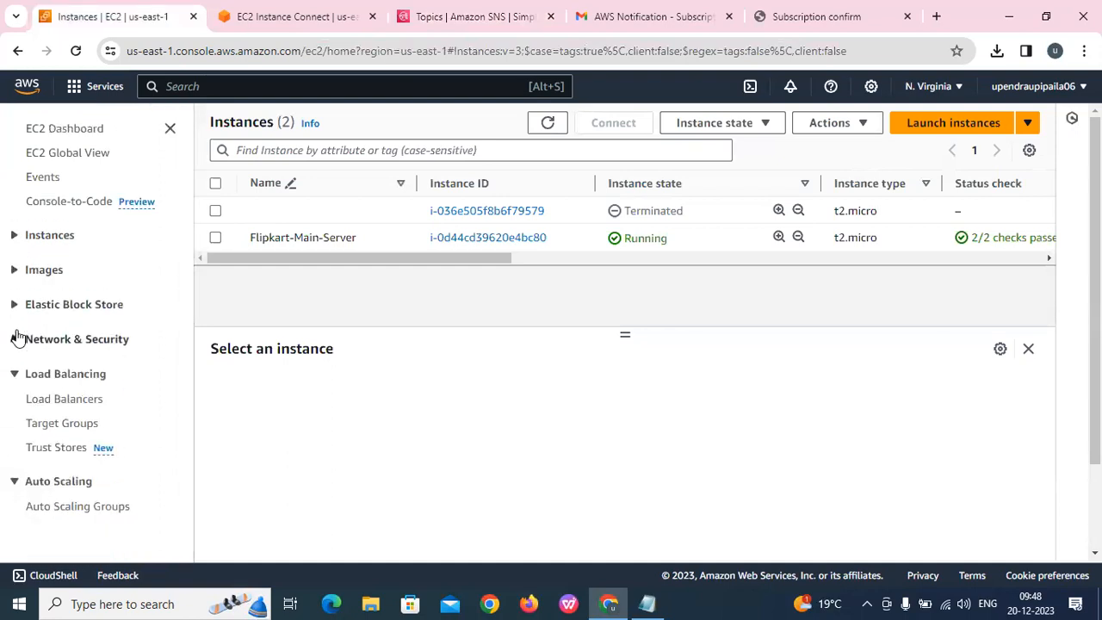
{"action": "left_click", "coordinate": [13, 375]}
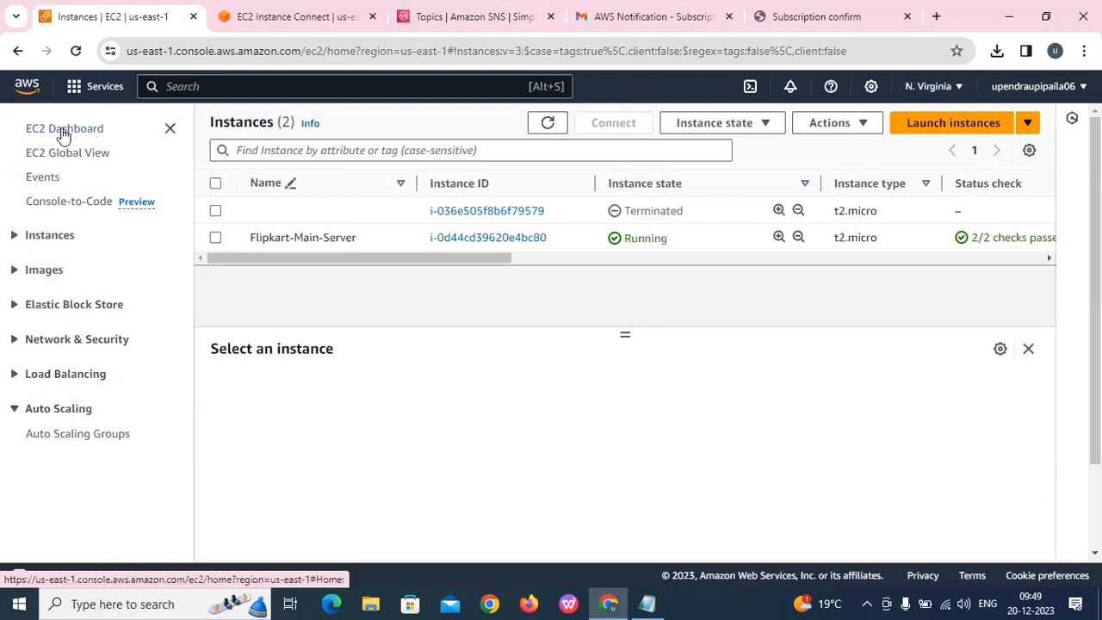
{"action": "left_click", "coordinate": [69, 432]}
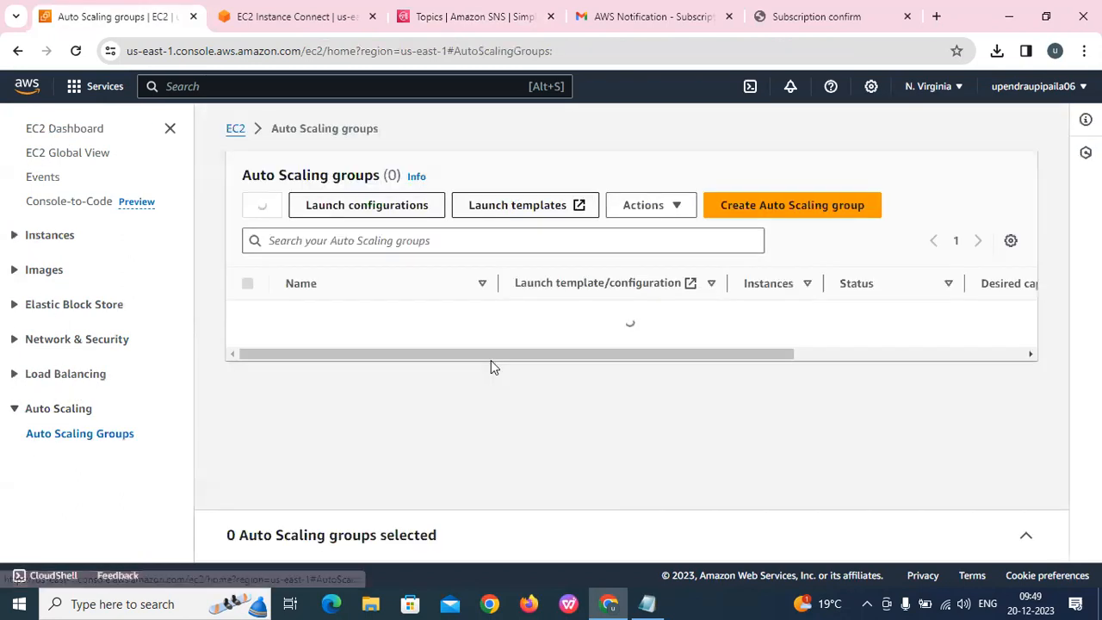
- Begin a new Auto Scaling group and find that no launch templates are available
{"action": "scroll", "coordinate": [491, 360], "scroll_direction": "down", "scroll_amount": 2}
{"action": "scroll", "coordinate": [491, 360], "scroll_direction": "up", "scroll_amount": 2}
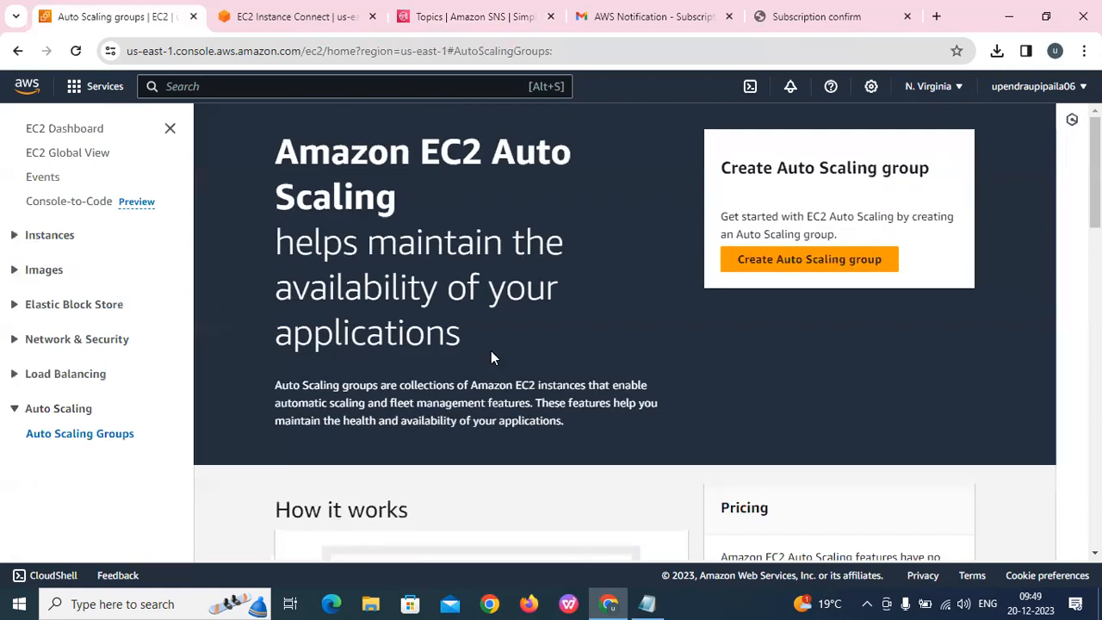
{"action": "left_click", "coordinate": [791, 256]}
{"action": "left_click", "coordinate": [377, 348]}
{"action": "scroll", "coordinate": [377, 349], "scroll_direction": "down", "scroll_amount": 1}
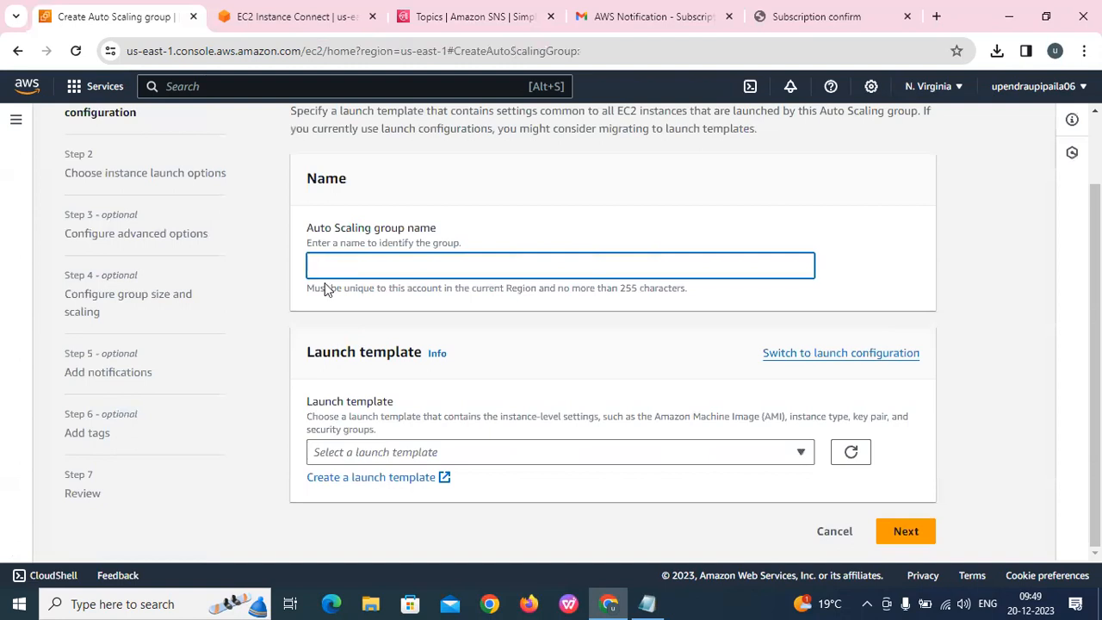
{"action": "left_click_drag", "start_coordinate": [308, 350], "coordinate": [420, 352]}
{"action": "left_click", "coordinate": [417, 452]}
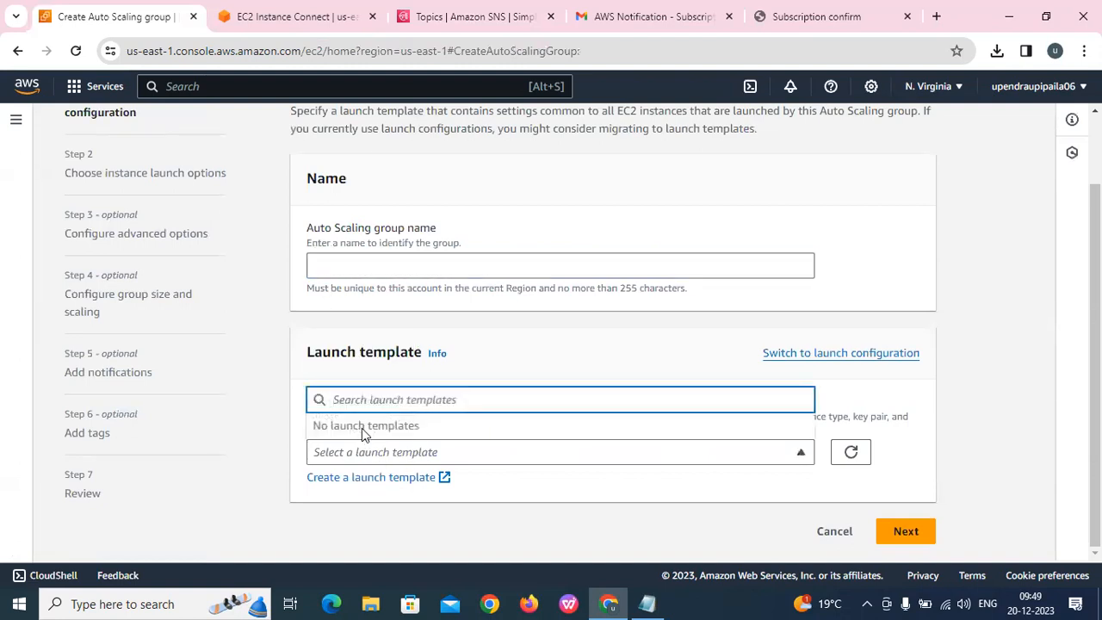
{"action": "left_click_drag", "start_coordinate": [303, 352], "coordinate": [421, 352]}
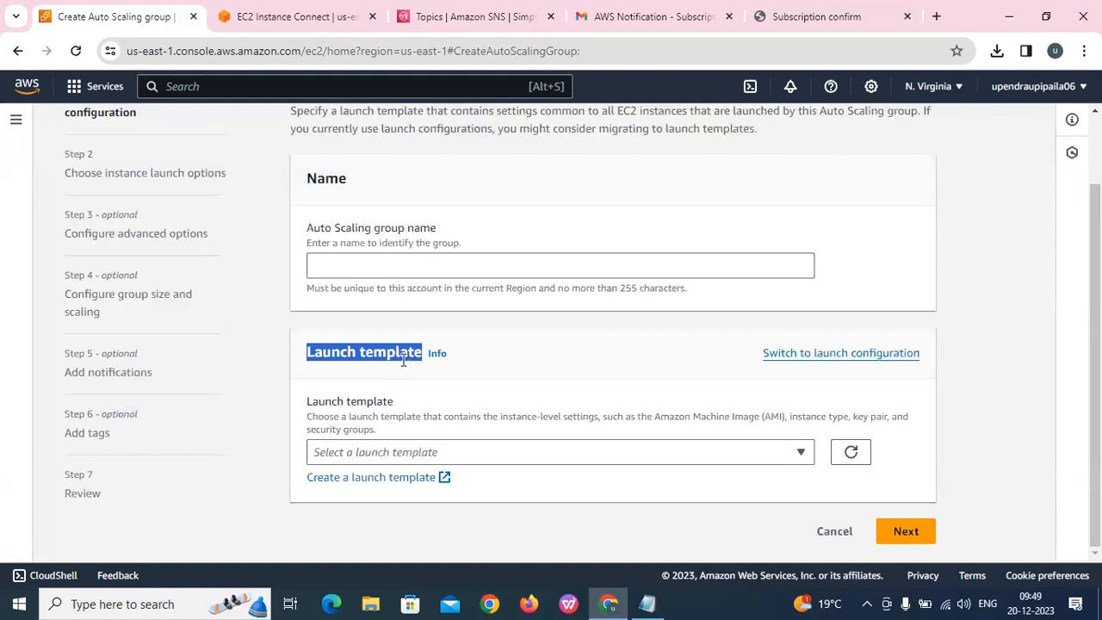
{"action": "scroll", "coordinate": [394, 351], "scroll_direction": "up", "scroll_amount": 1}
{"action": "left_click", "coordinate": [323, 452]}
{"action": "left_click_drag", "start_coordinate": [304, 434], "coordinate": [432, 432]}
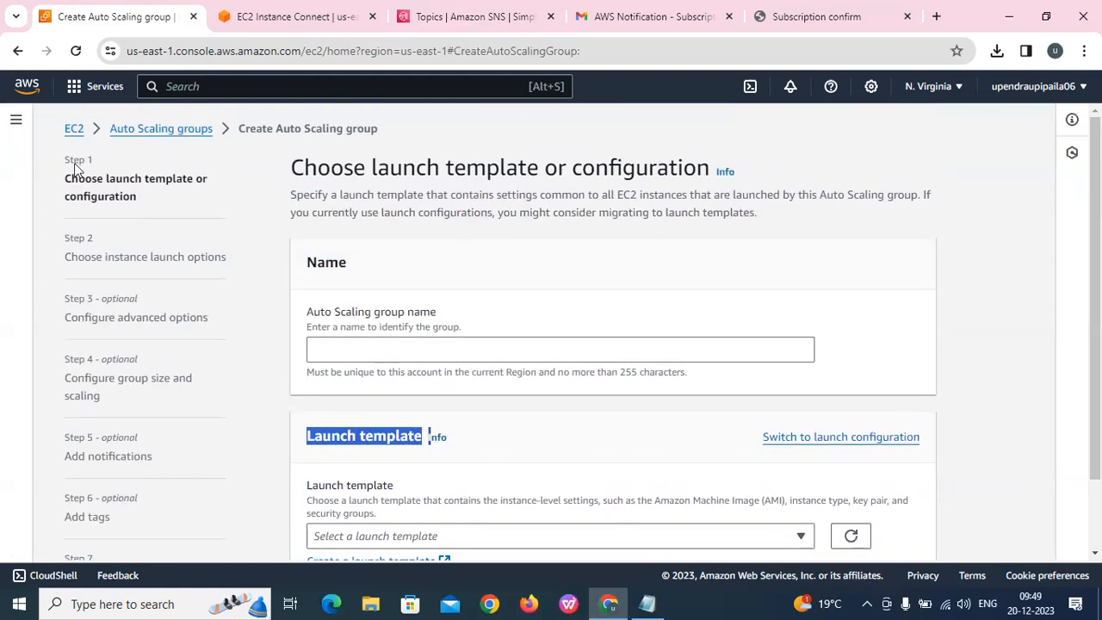
- Go to the EC2 Launch Templates page via the EC2 breadcrumb and Instances section
{"action": "left_click", "coordinate": [74, 127]}
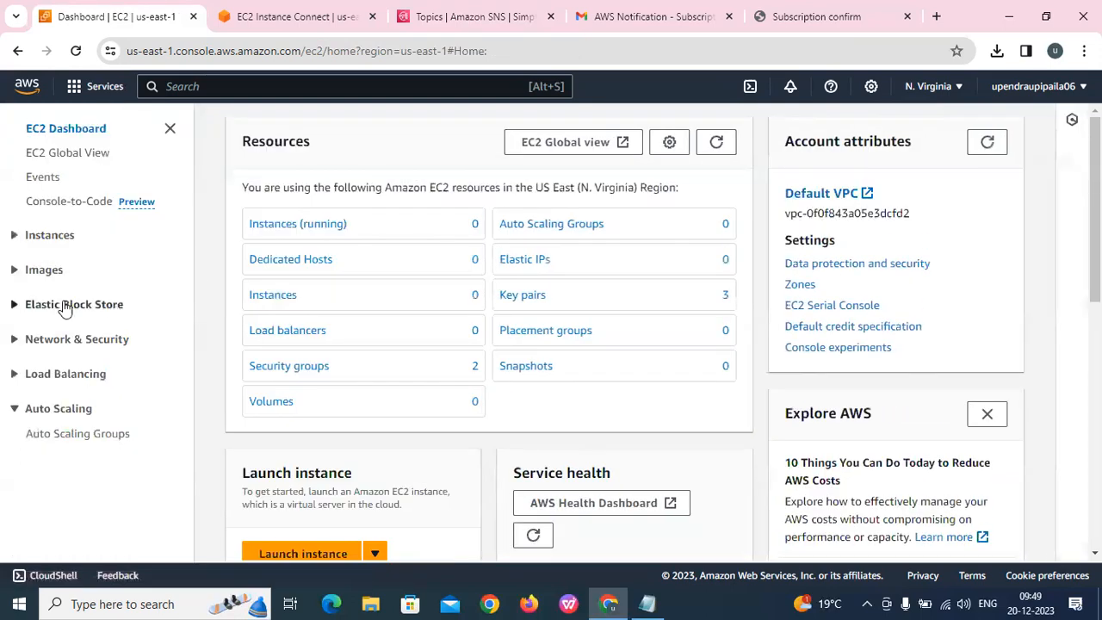
{"action": "left_click", "coordinate": [13, 239]}
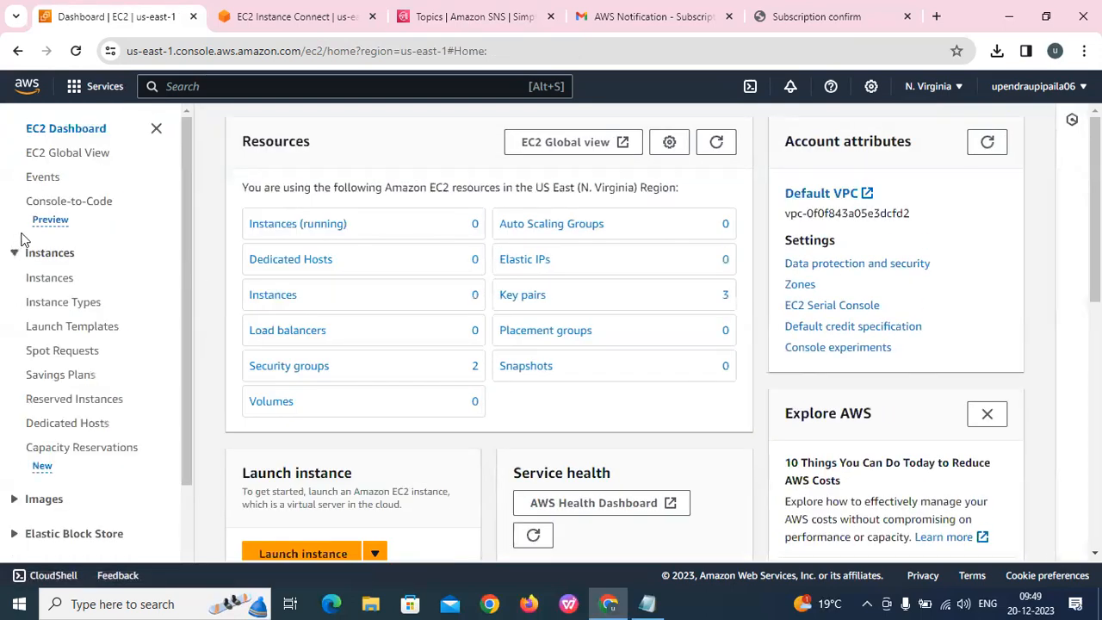
{"action": "left_click", "coordinate": [62, 332]}
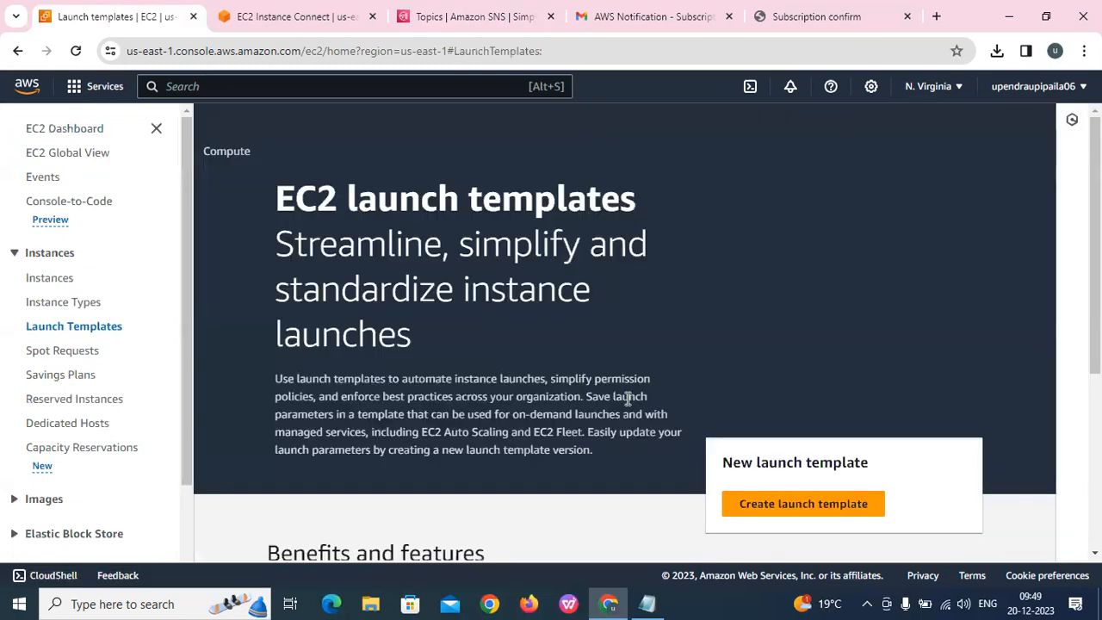
{"action": "scroll", "coordinate": [636, 402], "scroll_direction": "down", "scroll_amount": 2}
- Start a new launch template named Flipkart-Template
{"action": "left_click", "coordinate": [760, 342]}
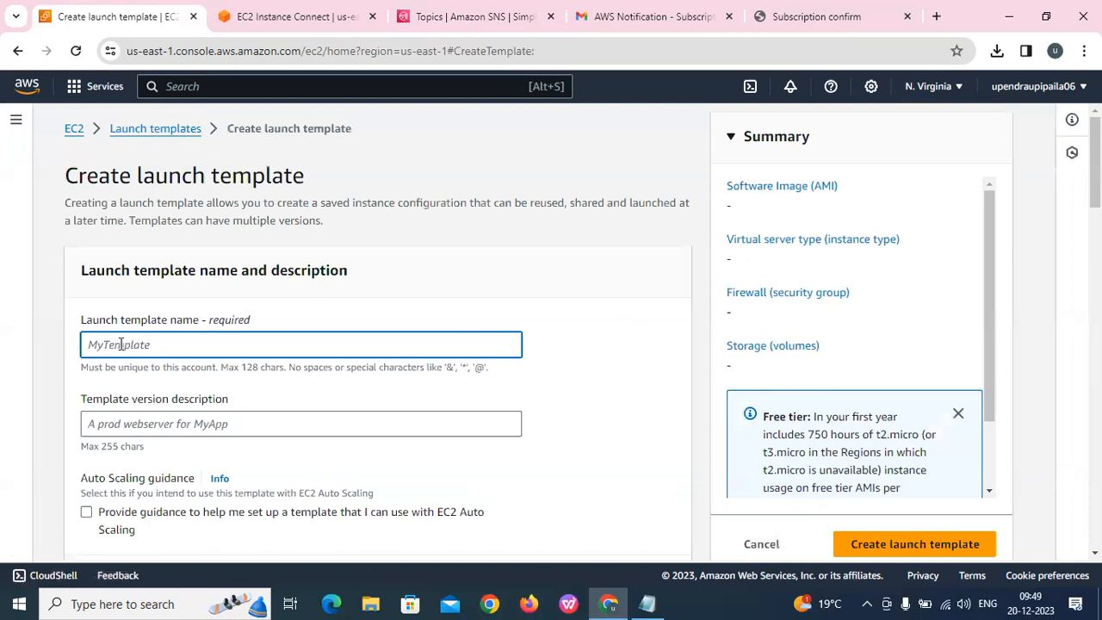
{"action": "type", "text": "Flipkart"}
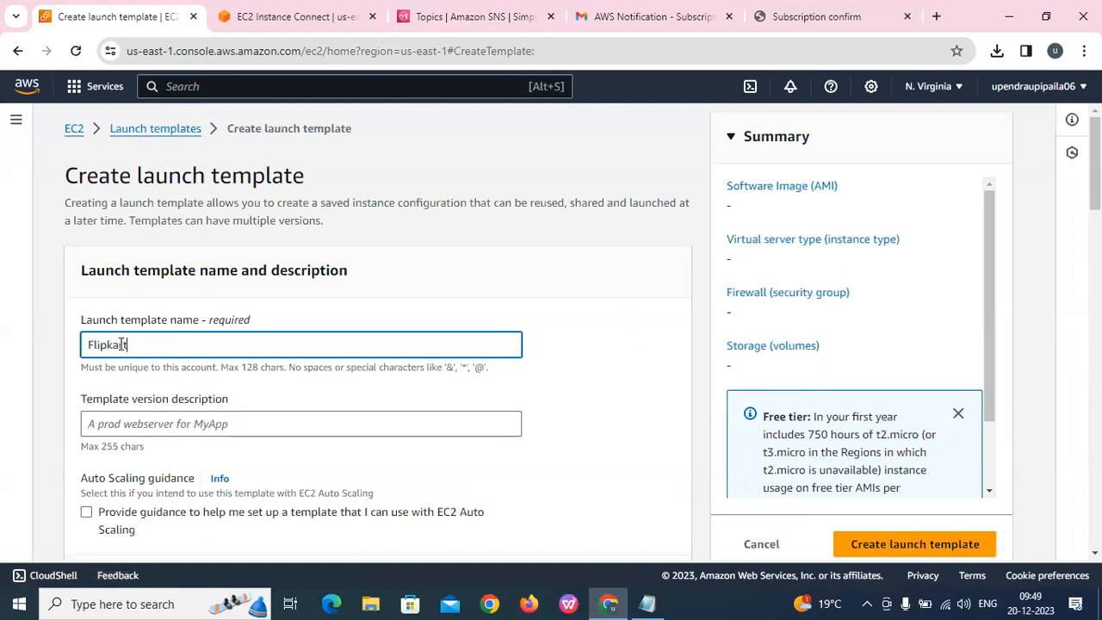
{"action": "type", "text": "-Templatew"}
{"action": "left_click_drag", "start_coordinate": [214, 345], "coordinate": [53, 348]}
{"action": "scroll", "coordinate": [184, 357], "scroll_direction": "down", "scroll_amount": 2}
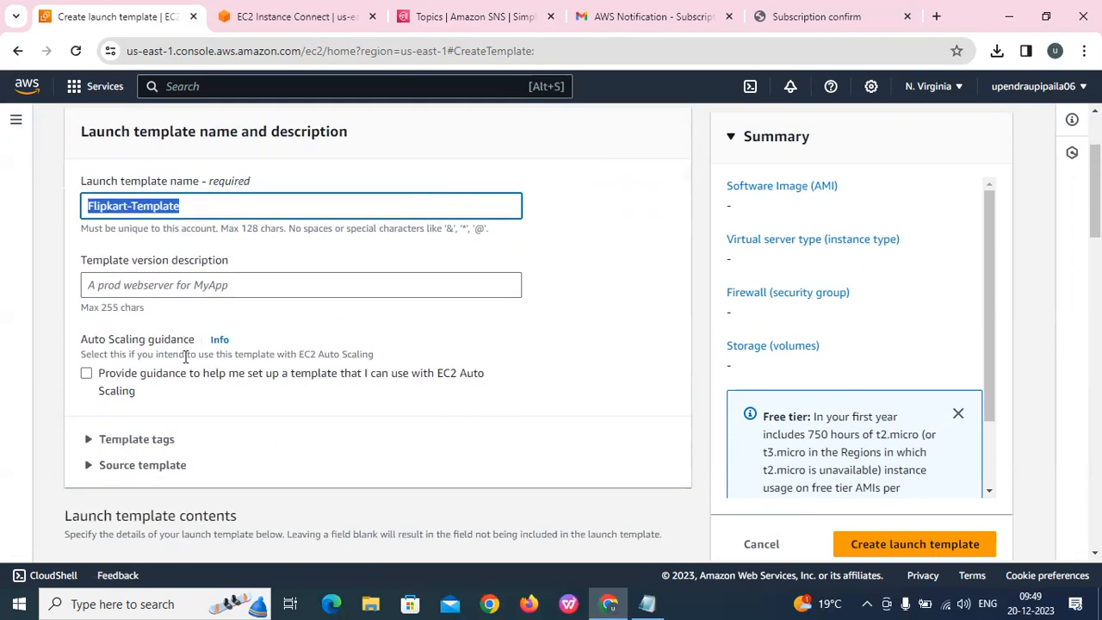
{"action": "scroll", "coordinate": [184, 325], "scroll_direction": "up", "scroll_amount": 2}
{"action": "left_click_drag", "start_coordinate": [184, 337], "coordinate": [46, 347]}
{"action": "key", "text": "ctrl+c"}
- Set the template version description to Prod
{"action": "left_click", "coordinate": [138, 422]}
{"action": "key", "text": "ctrl+v"}
{"action": "scroll", "coordinate": [142, 400], "scroll_direction": "down", "scroll_amount": 1}
{"action": "scroll", "coordinate": [140, 394], "scroll_direction": "down", "scroll_amount": 1}
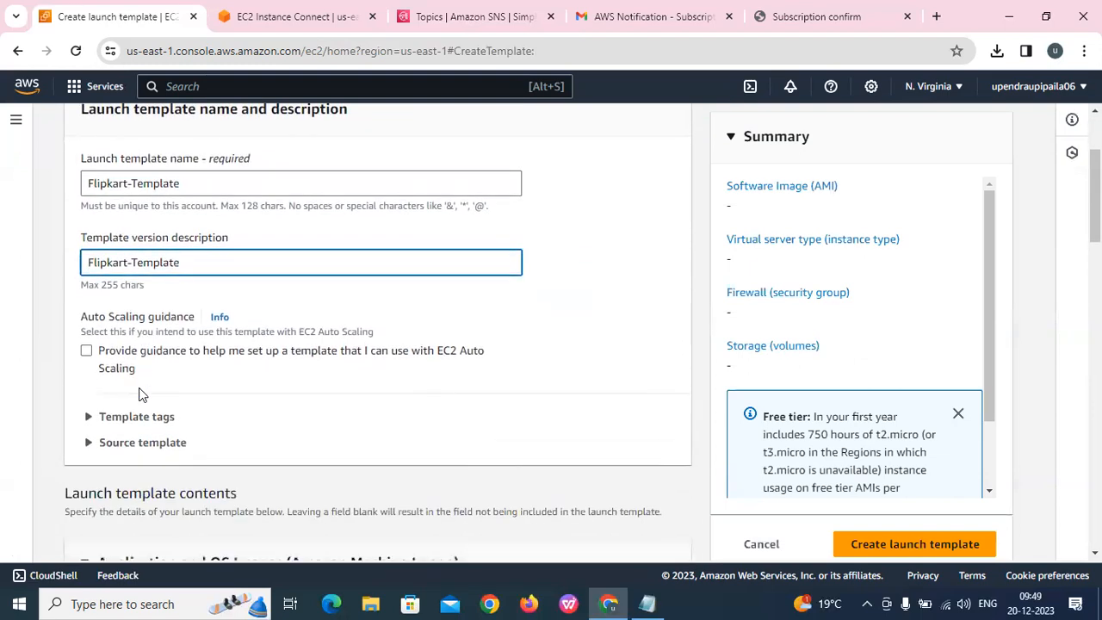
{"action": "left_click_drag", "start_coordinate": [185, 261], "coordinate": [44, 278]}
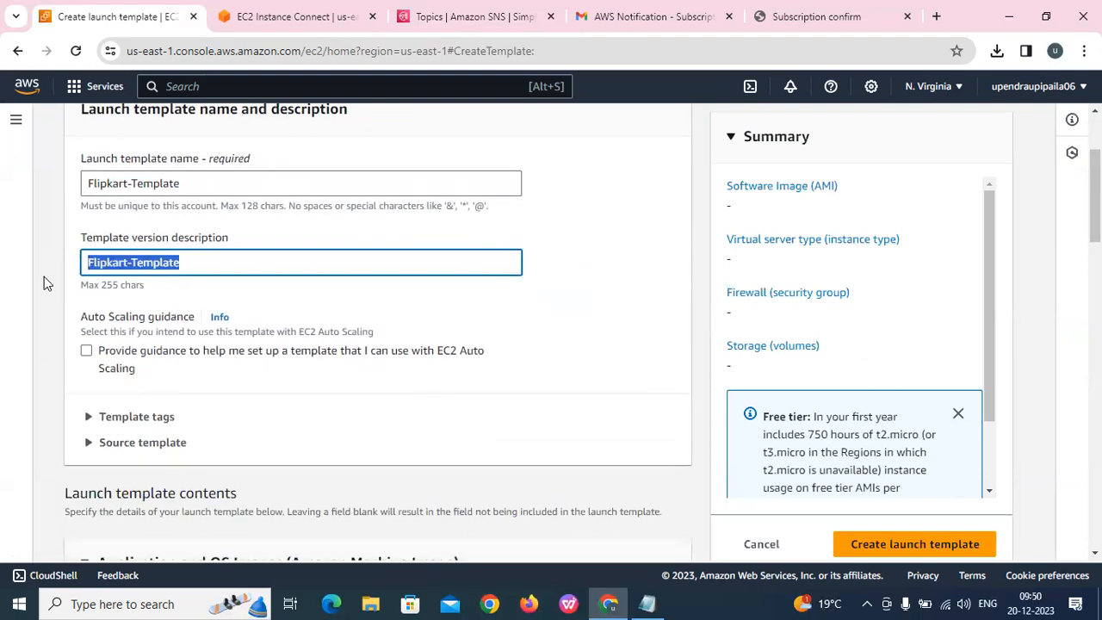
{"action": "key", "text": "BackSpace"}
{"action": "type", "text": "Prod"}
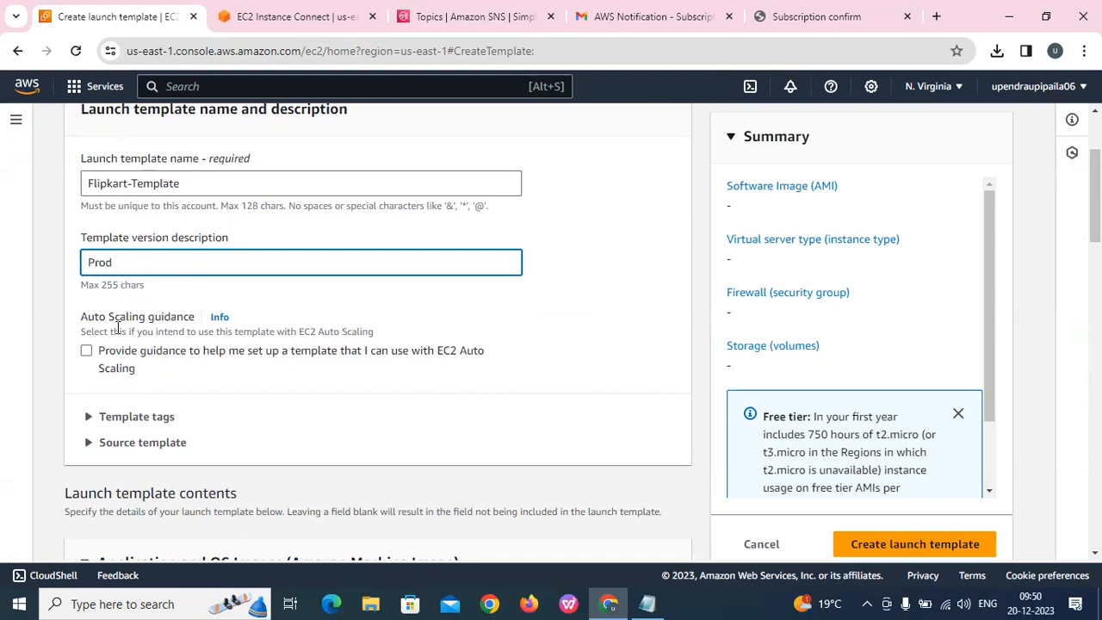
- Turn on Auto Scaling guidance for the launch template
{"action": "scroll", "coordinate": [117, 327], "scroll_direction": "down", "scroll_amount": 1}
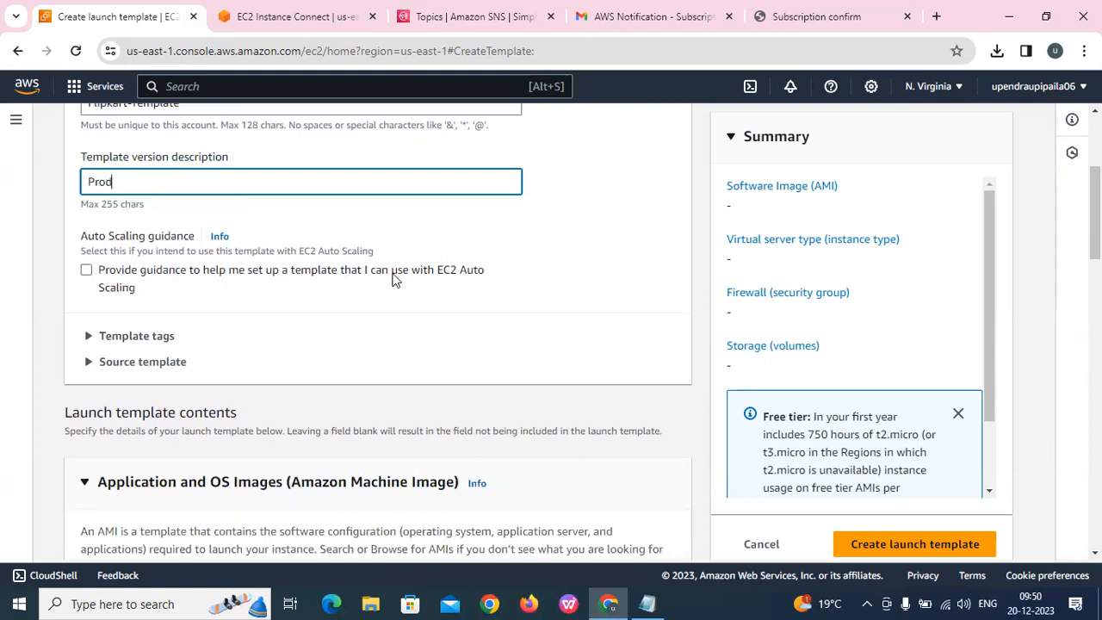
{"action": "left_click", "coordinate": [87, 270]}
{"action": "scroll", "coordinate": [248, 319], "scroll_direction": "down", "scroll_amount": 1}
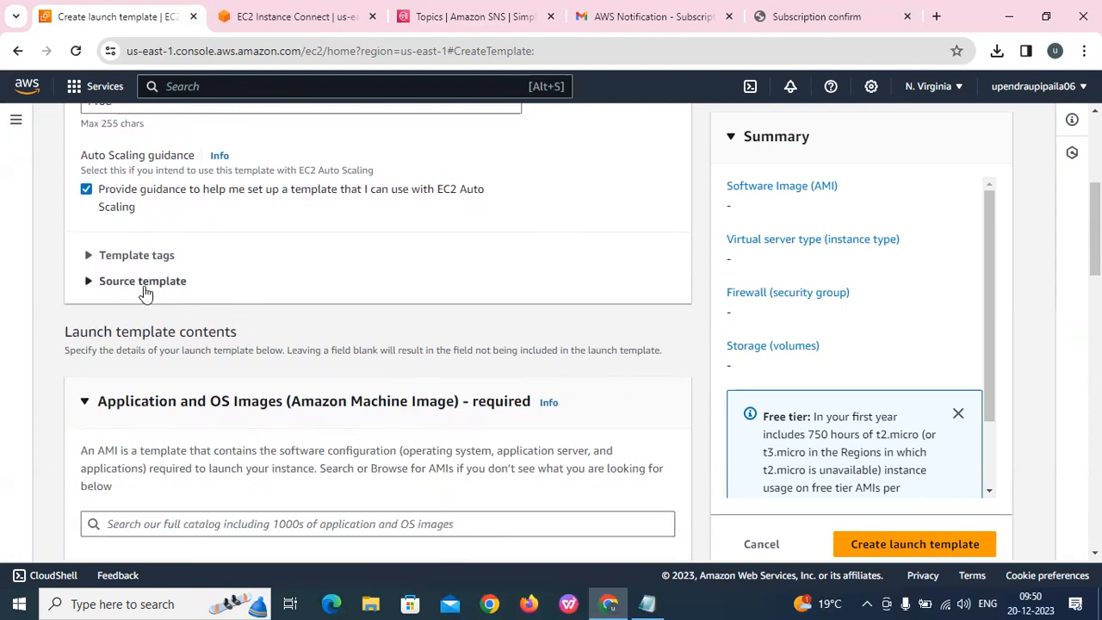
{"action": "scroll", "coordinate": [144, 291], "scroll_direction": "down", "scroll_amount": 1}
{"action": "scroll", "coordinate": [144, 288], "scroll_direction": "up", "scroll_amount": 1}
{"action": "scroll", "coordinate": [144, 286], "scroll_direction": "down", "scroll_amount": 3}
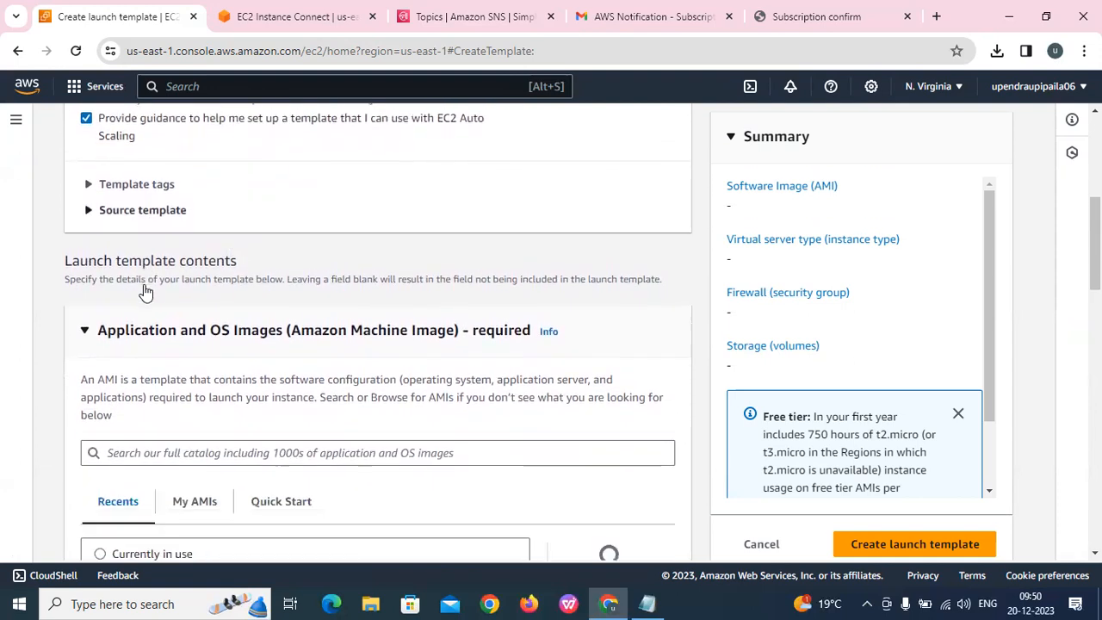
{"action": "scroll", "coordinate": [145, 284], "scroll_direction": "down", "scroll_amount": 1}
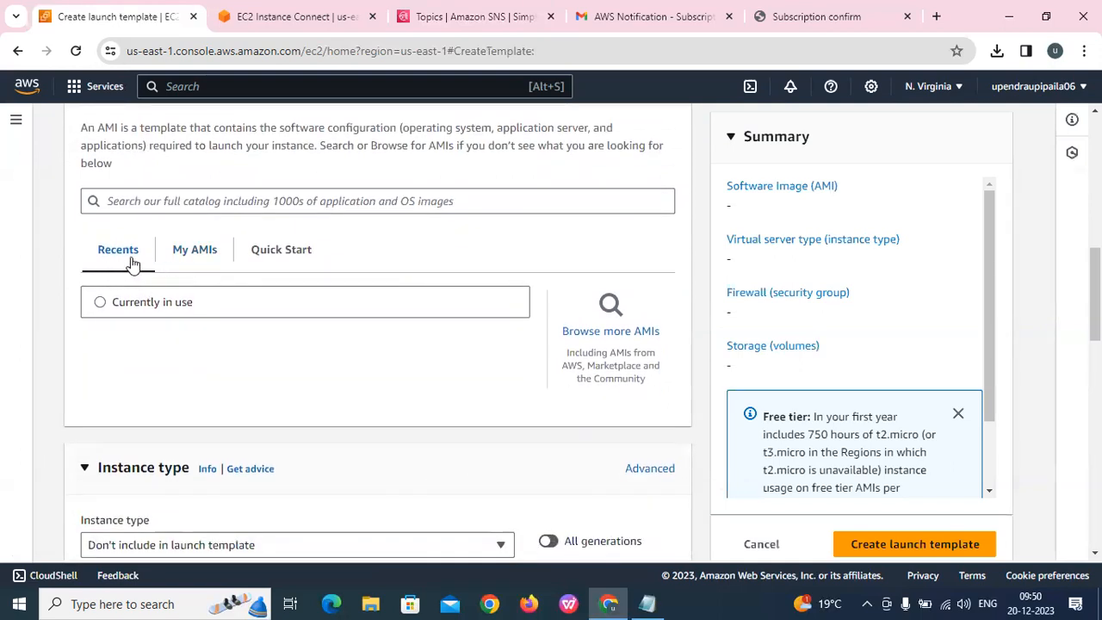
- Choose the owned AMI Flipkart-Image for the launch template
{"action": "left_click", "coordinate": [196, 258]}
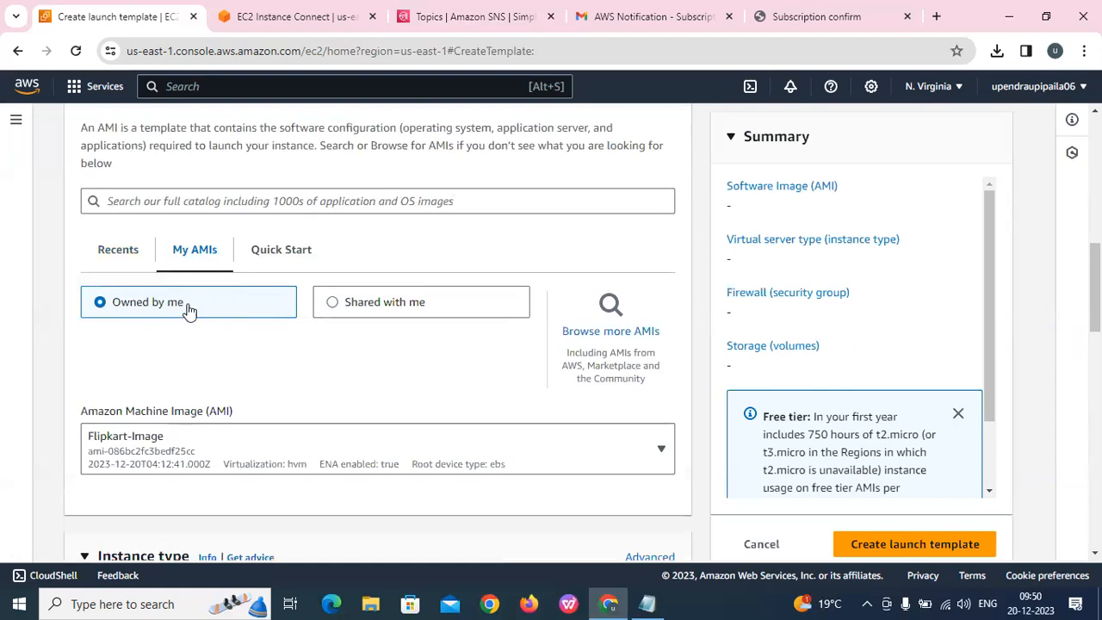
{"action": "left_click", "coordinate": [606, 440]}
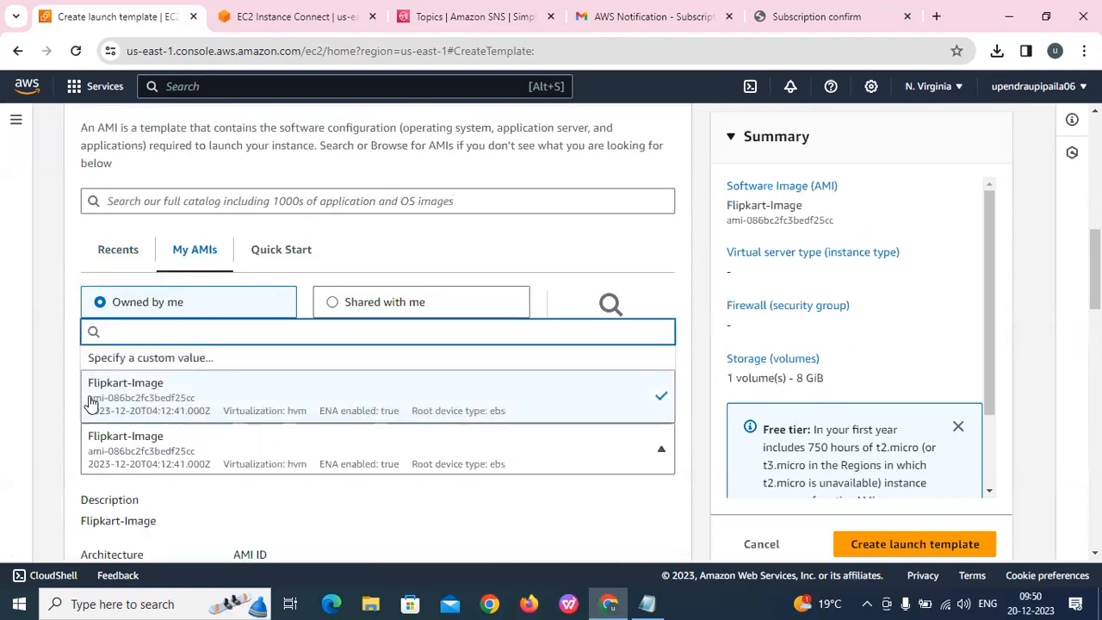
{"action": "left_click", "coordinate": [197, 455]}
{"action": "scroll", "coordinate": [211, 400], "scroll_direction": "down", "scroll_amount": 2}
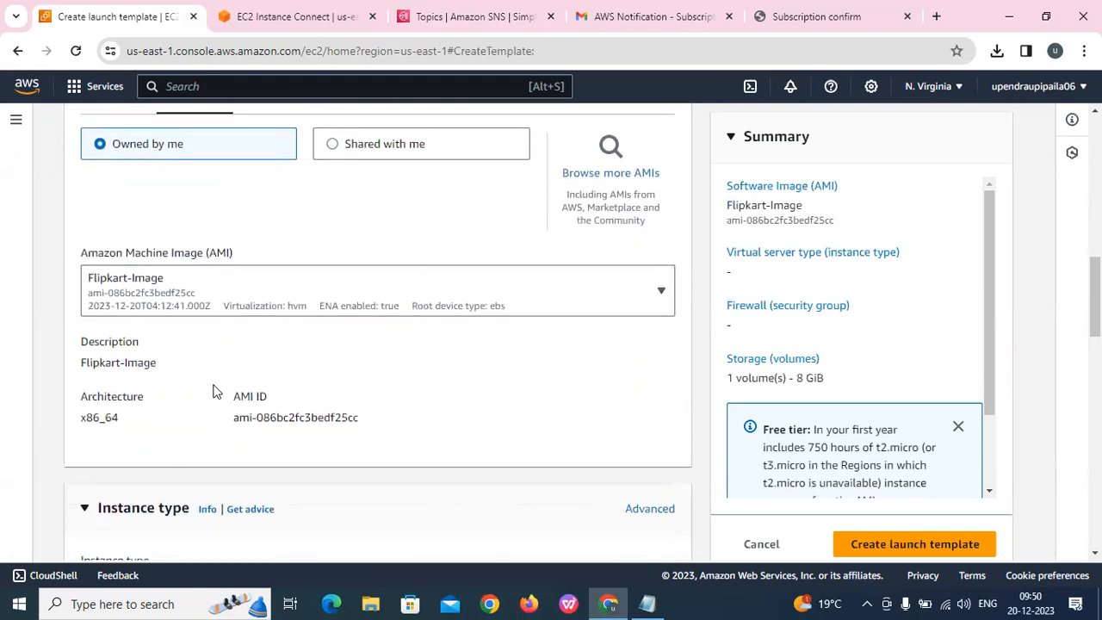
{"action": "scroll", "coordinate": [214, 389], "scroll_direction": "down", "scroll_amount": 1}
{"action": "scroll", "coordinate": [203, 373], "scroll_direction": "down", "scroll_amount": 3}
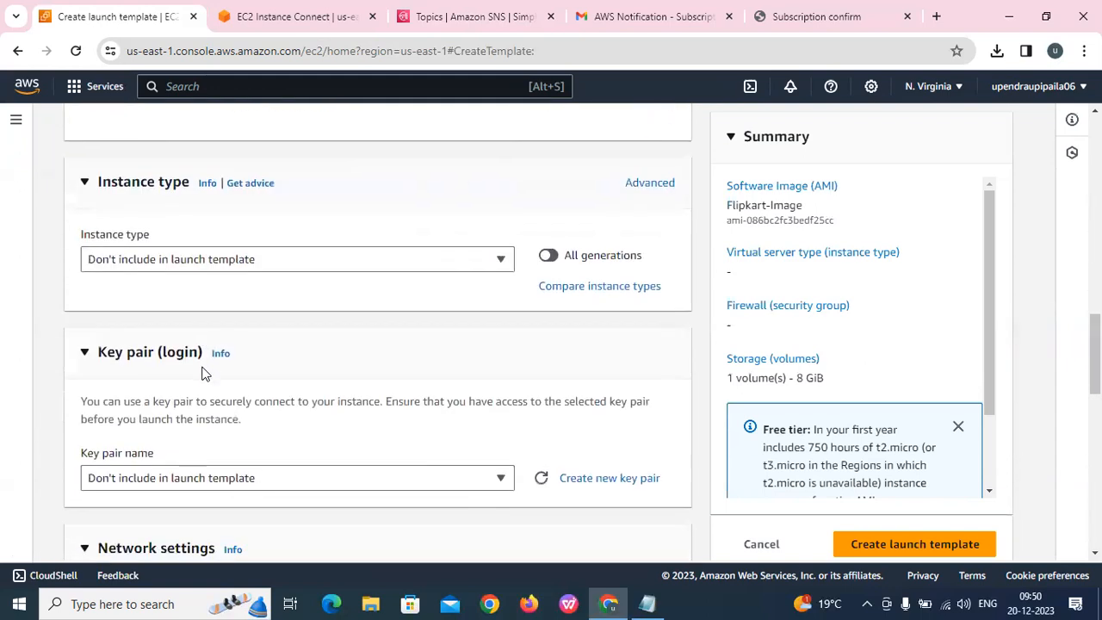
- Set instance type t2.micro and key pair Flipkart-Key
{"action": "left_click", "coordinate": [174, 263]}
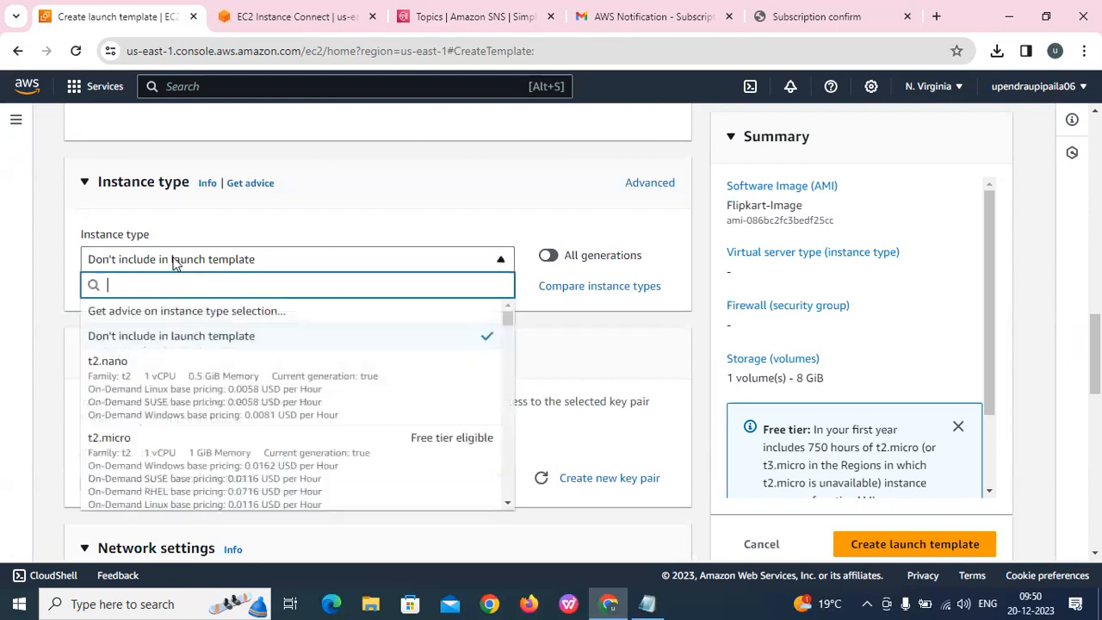
{"action": "left_click", "coordinate": [136, 449]}
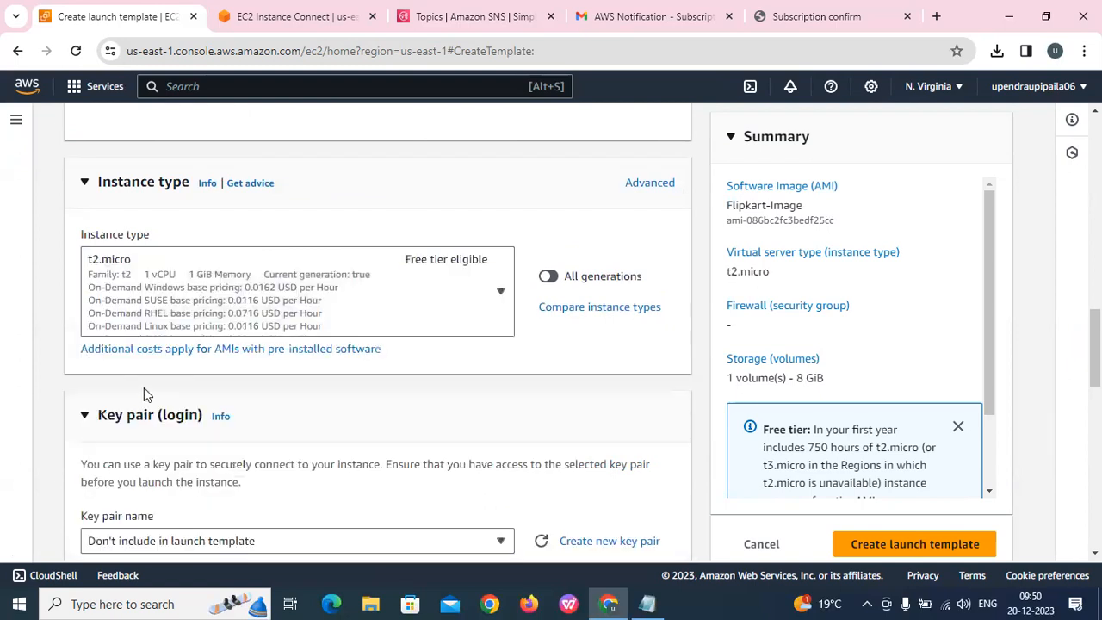
{"action": "scroll", "coordinate": [144, 388], "scroll_direction": "down", "scroll_amount": 2}
{"action": "scroll", "coordinate": [168, 413], "scroll_direction": "down", "scroll_amount": 1}
{"action": "left_click", "coordinate": [221, 302]}
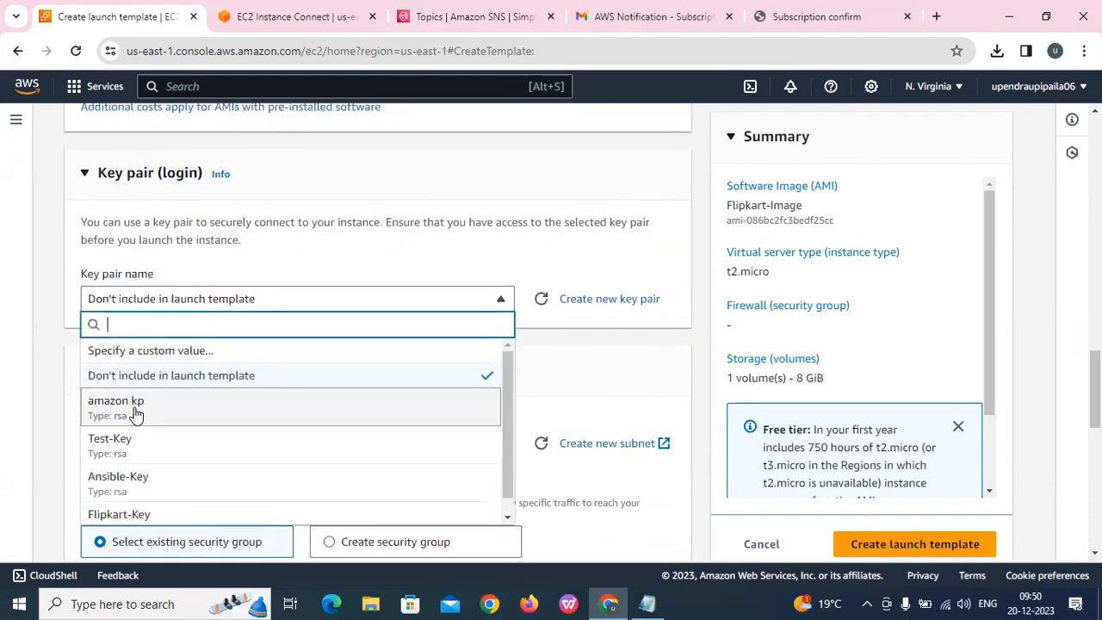
{"action": "left_click", "coordinate": [127, 513]}
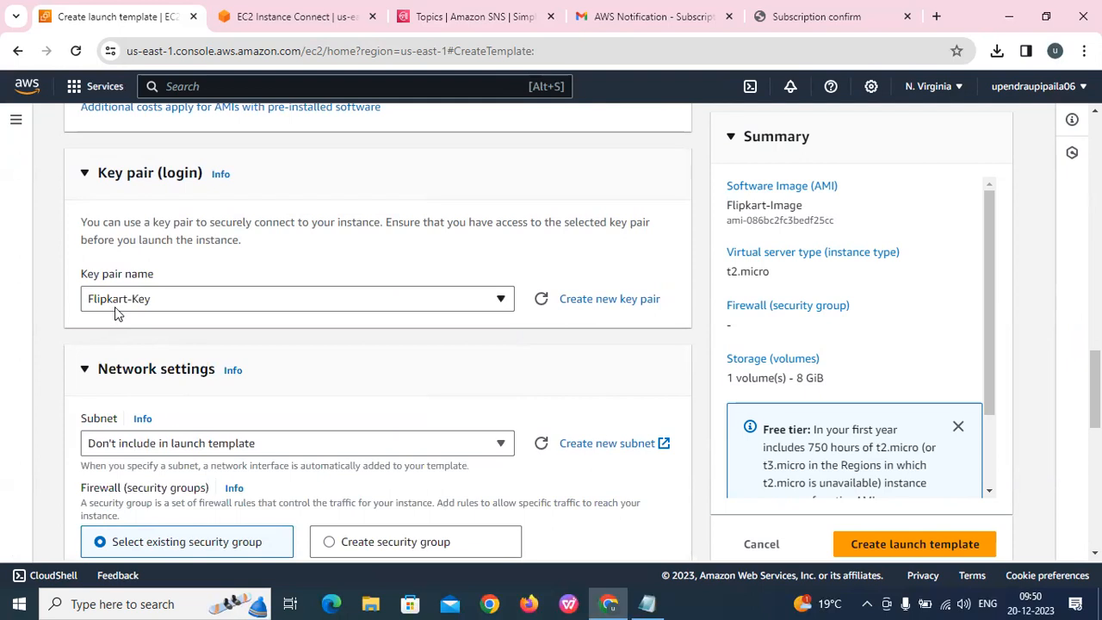
{"action": "scroll", "coordinate": [143, 304], "scroll_direction": "down", "scroll_amount": 1}
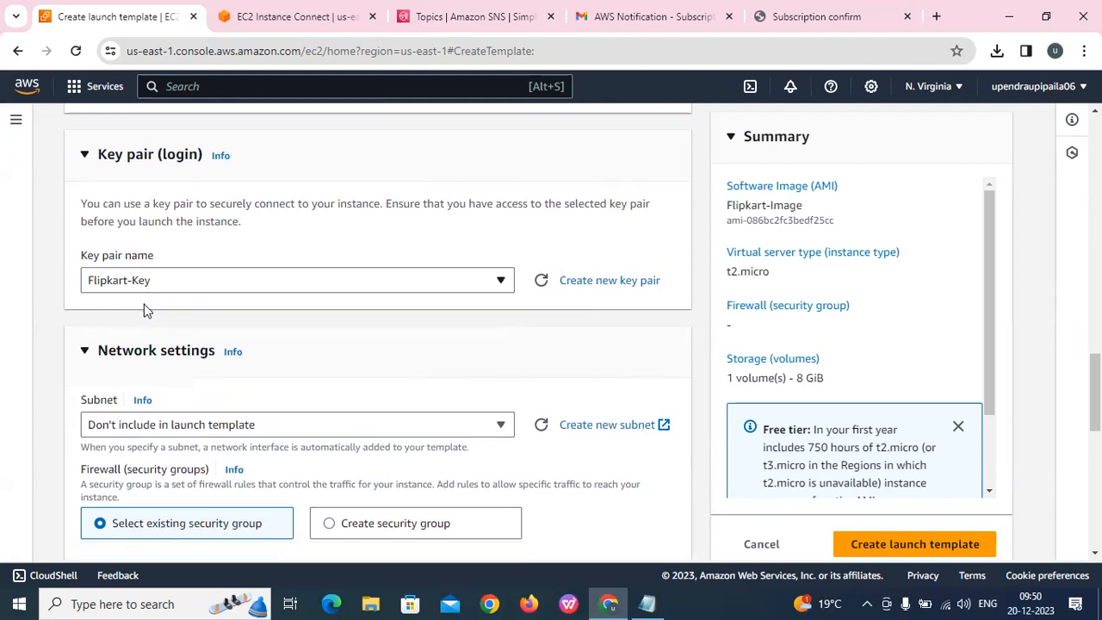
{"action": "scroll", "coordinate": [144, 303], "scroll_direction": "down", "scroll_amount": 2}
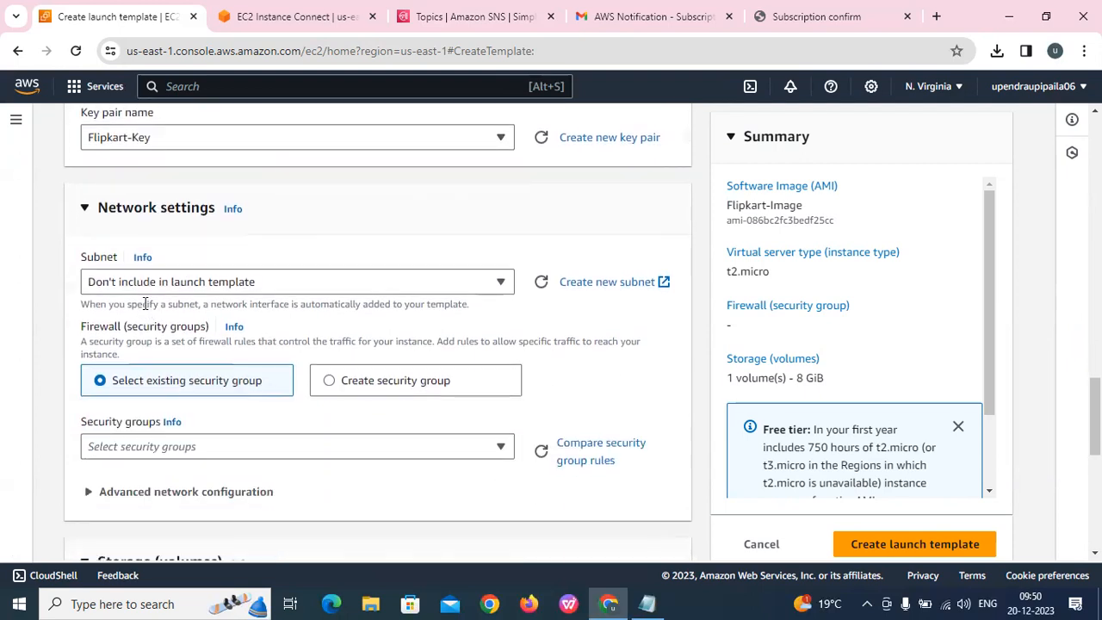
- Use the existing default security group and create the launch template
{"action": "left_click", "coordinate": [342, 383]}
{"action": "scroll", "coordinate": [200, 441], "scroll_direction": "down", "scroll_amount": 2}
{"action": "scroll", "coordinate": [200, 441], "scroll_direction": "up", "scroll_amount": 2}
{"action": "left_click", "coordinate": [110, 384]}
{"action": "left_click", "coordinate": [167, 450]}
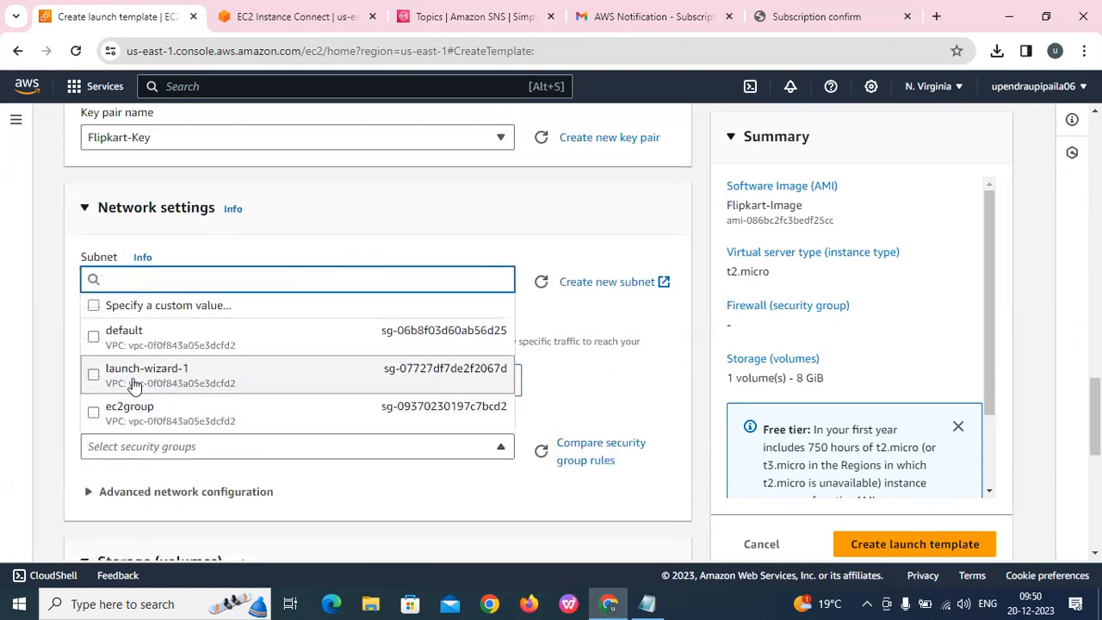
{"action": "left_click", "coordinate": [94, 336]}
{"action": "scroll", "coordinate": [181, 401], "scroll_direction": "down", "scroll_amount": 4}
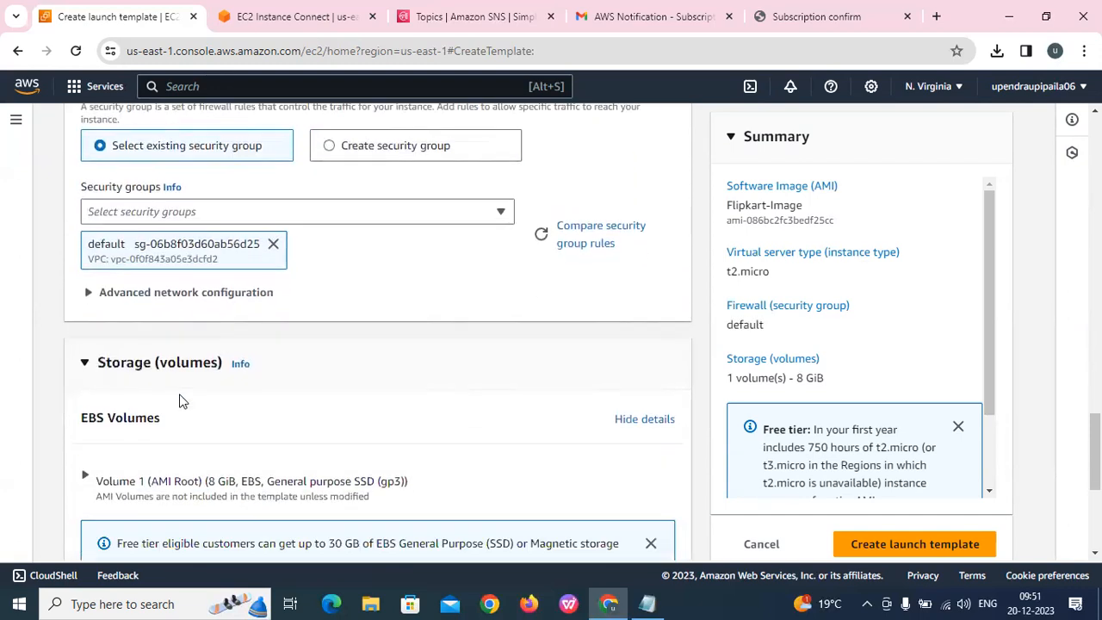
{"action": "scroll", "coordinate": [180, 401], "scroll_direction": "down", "scroll_amount": 3}
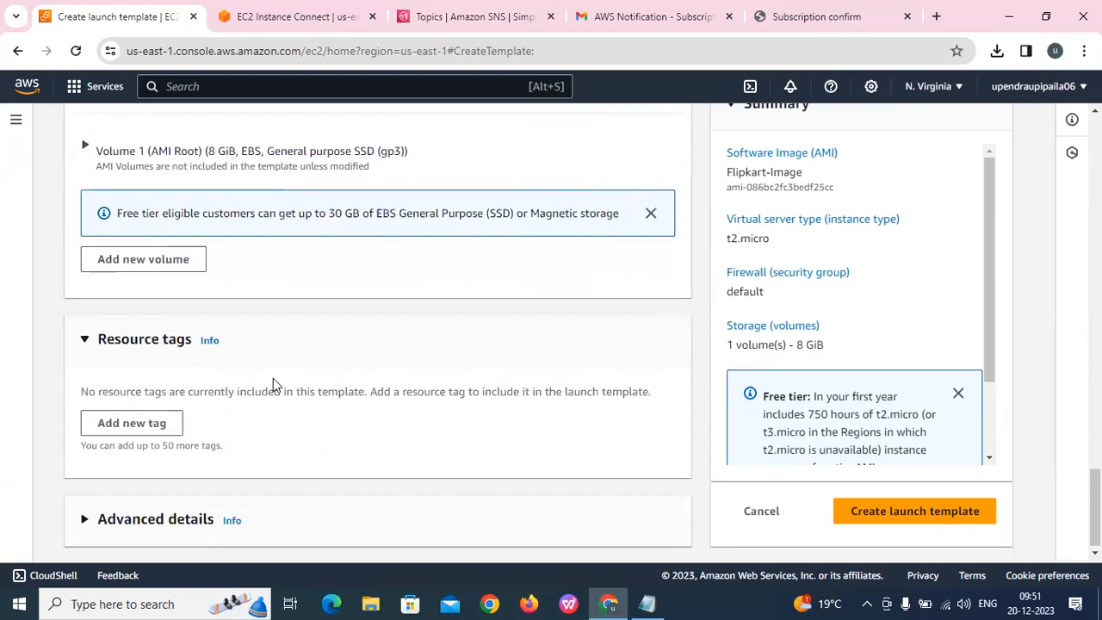
{"action": "left_click", "coordinate": [889, 500]}
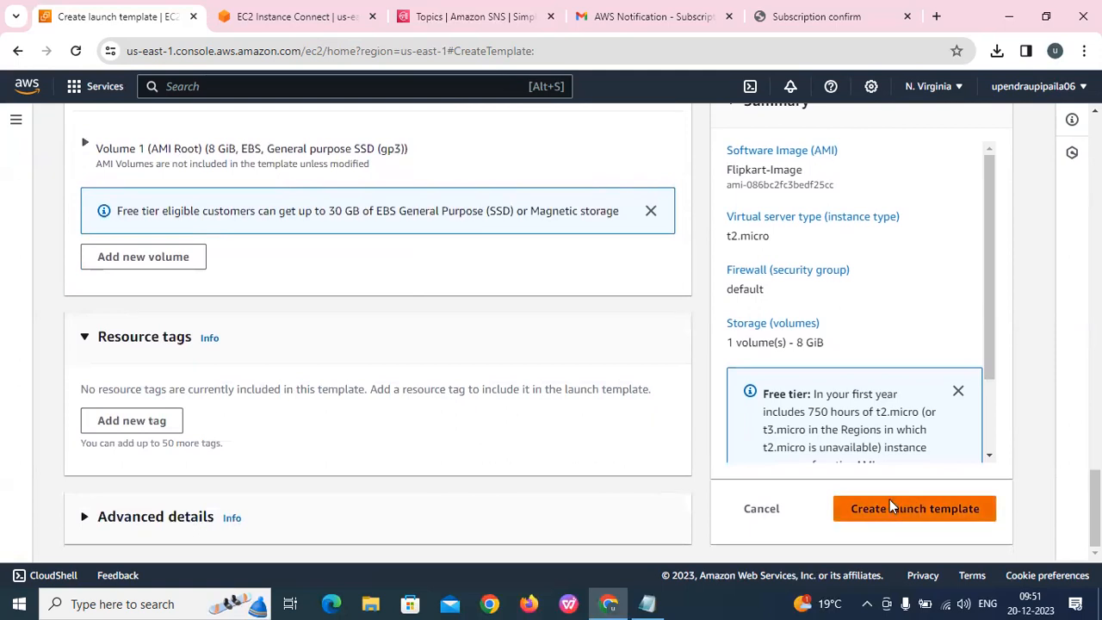
{"action": "scroll", "coordinate": [413, 377], "scroll_direction": "down", "scroll_amount": 4}
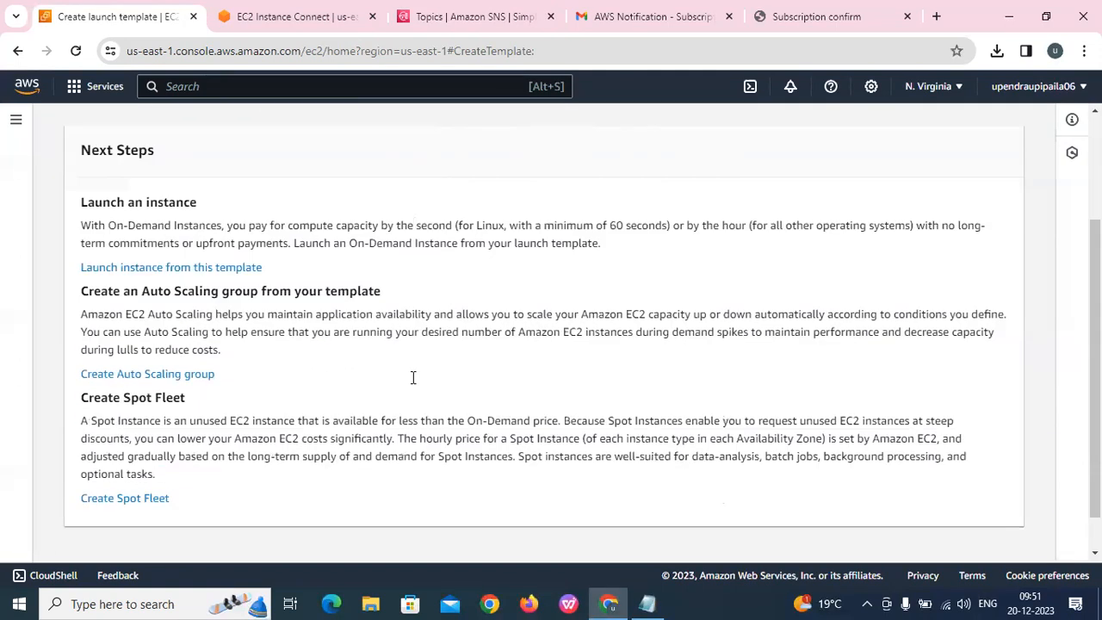
- Review Flipkart-Template in the launch templates list, then go to Auto Scaling Groups
{"action": "left_click", "coordinate": [898, 531]}
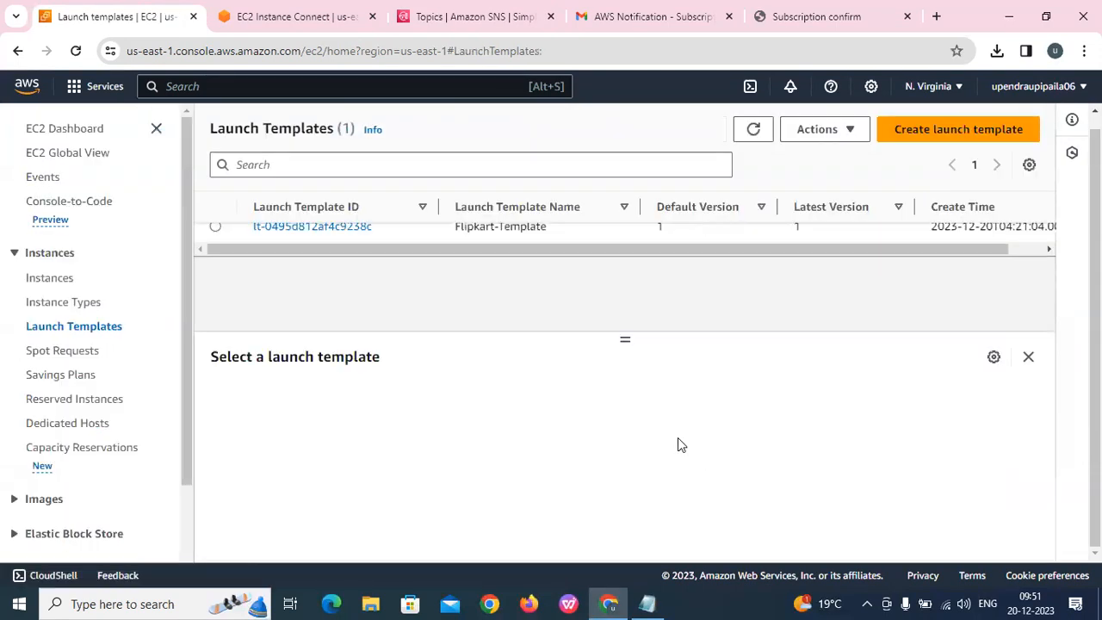
{"action": "left_click_drag", "start_coordinate": [554, 239], "coordinate": [453, 242]}
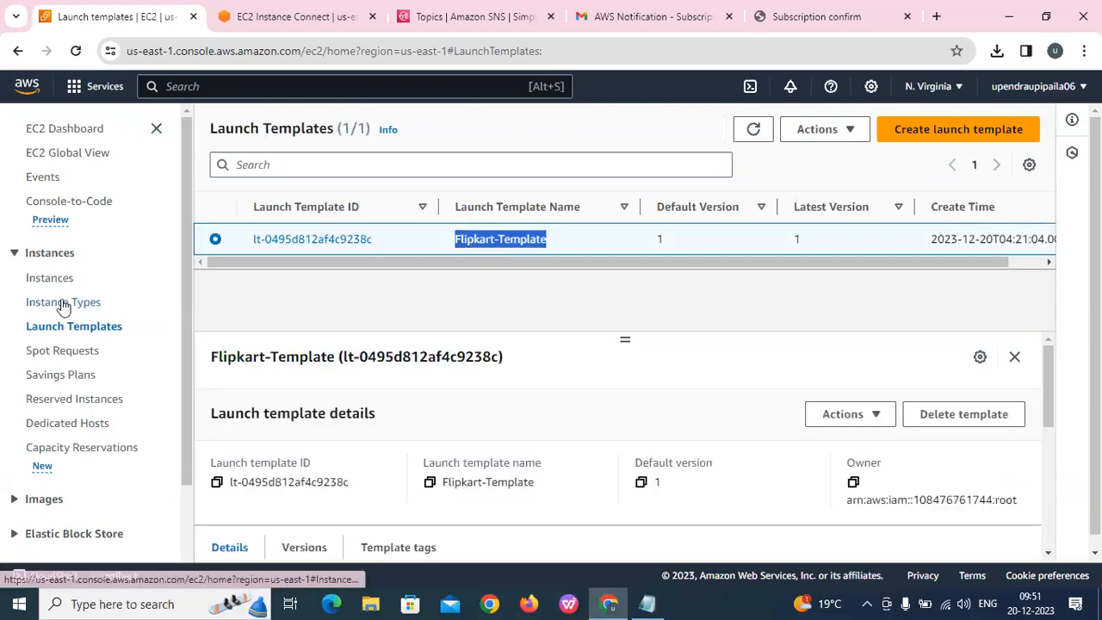
{"action": "left_click", "coordinate": [14, 258]}
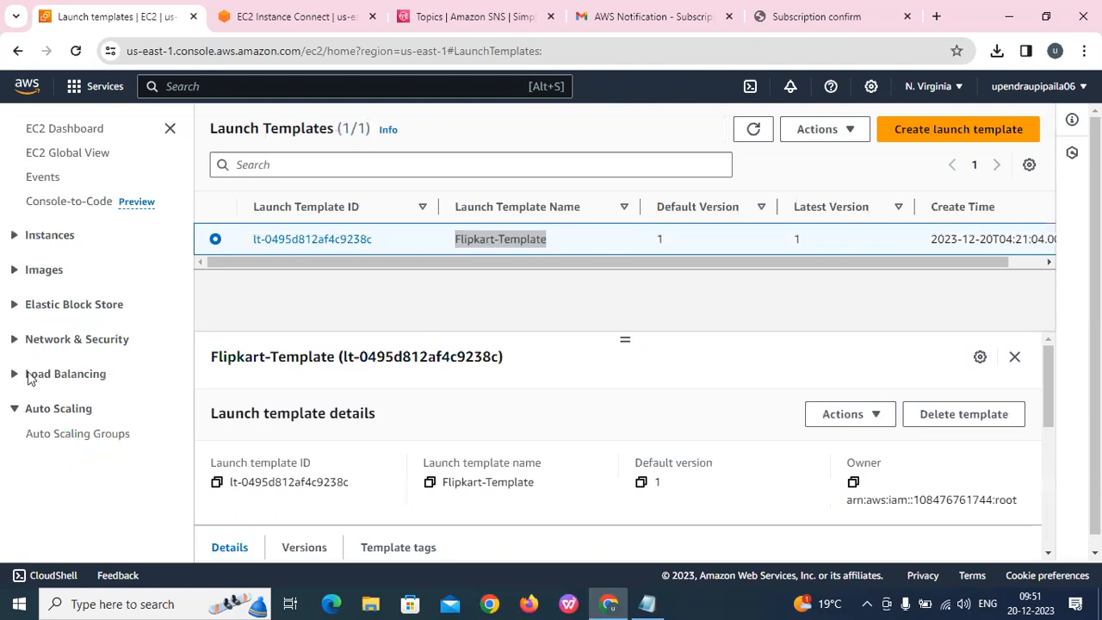
{"action": "left_click", "coordinate": [53, 435]}
- Start the Create Auto Scaling group wizard at the group name field
{"action": "scroll", "coordinate": [293, 413], "scroll_direction": "down", "scroll_amount": 1}
{"action": "scroll", "coordinate": [301, 406], "scroll_direction": "up", "scroll_amount": 1}
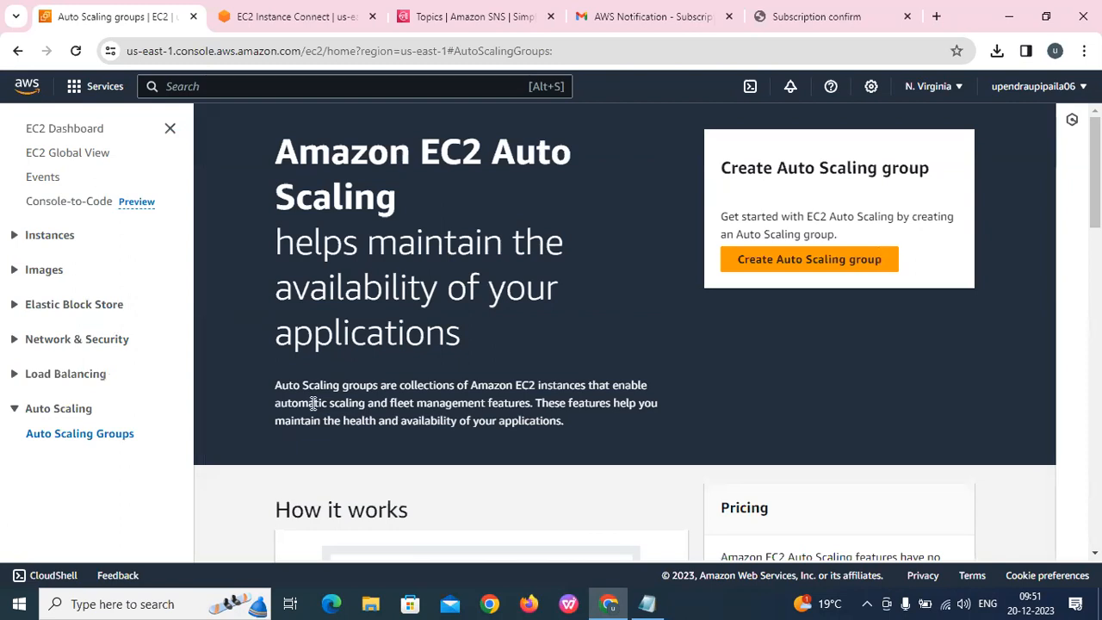
{"action": "left_click", "coordinate": [743, 263]}
{"action": "scroll", "coordinate": [551, 310], "scroll_direction": "down", "scroll_amount": 1}
{"action": "left_click", "coordinate": [393, 272]}
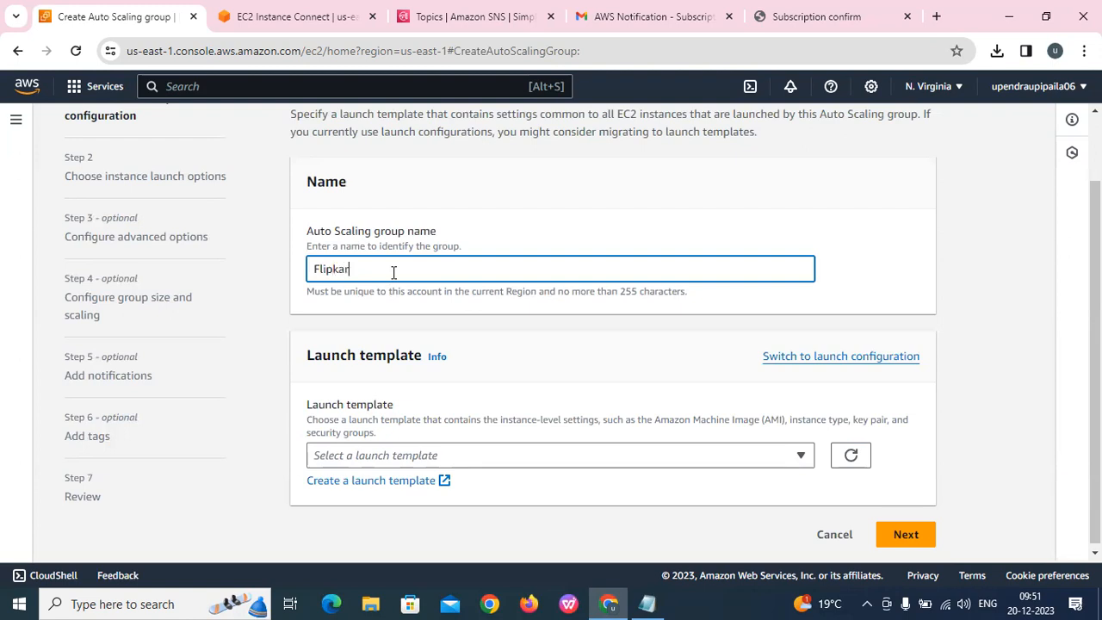
- Name the Auto Scaling group Flipkart-ASG
{"action": "type", "text": "Flipkart-ASG"}
{"action": "key", "text": "ctrl+a"}
{"action": "scroll", "coordinate": [416, 335], "scroll_direction": "down", "scroll_amount": 1}
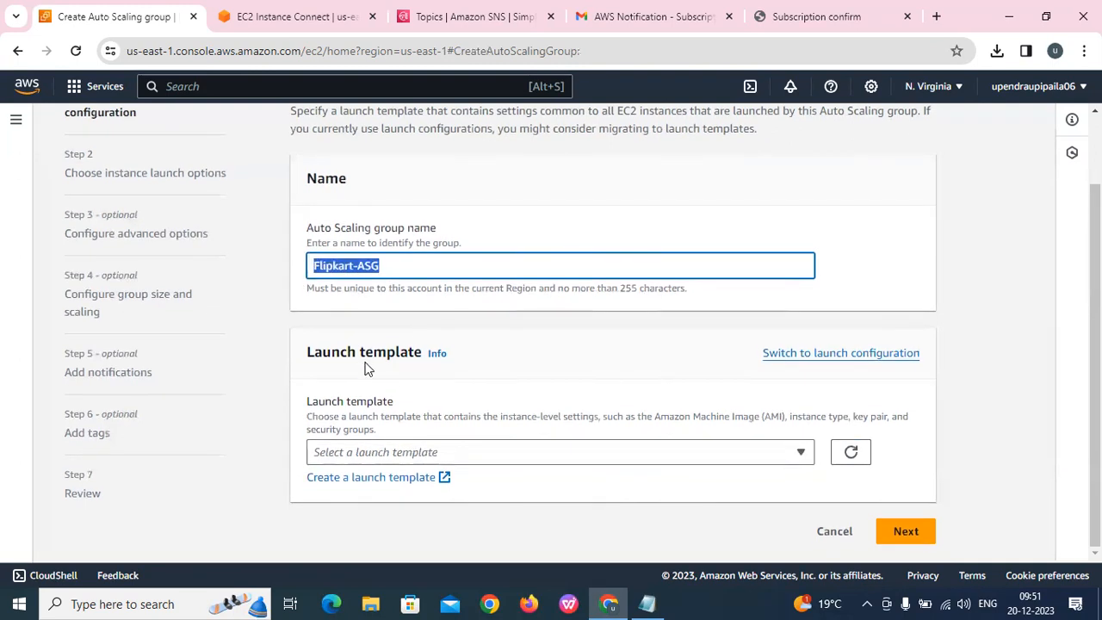
{"action": "left_click_drag", "start_coordinate": [303, 352], "coordinate": [421, 350]}
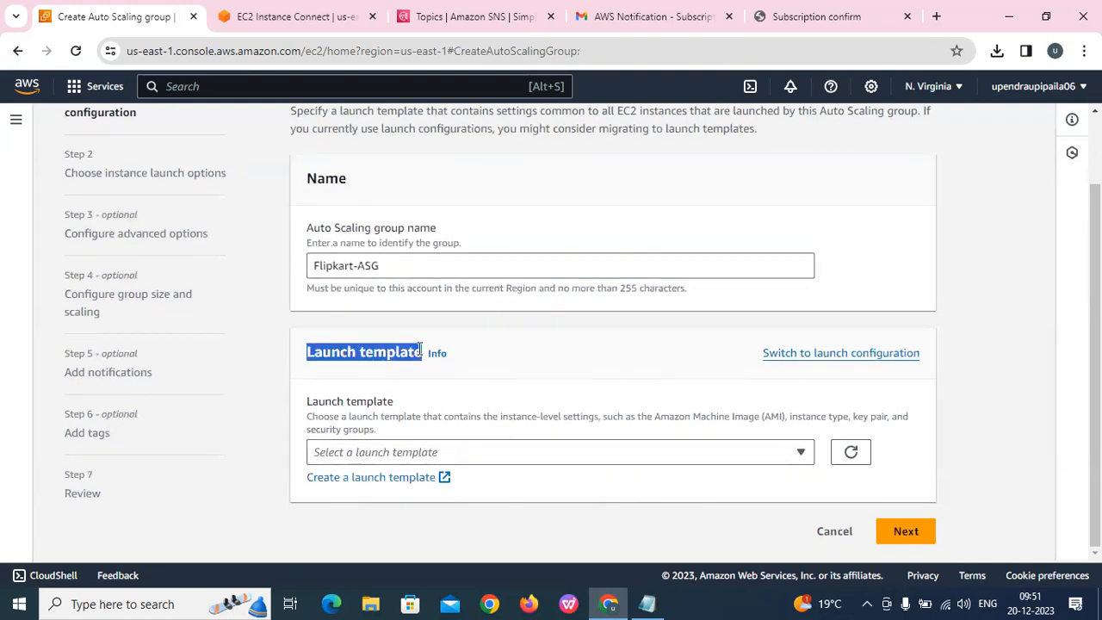
- Base the group on Flipkart-Template and continue to instance launch options
{"action": "left_click", "coordinate": [800, 455]}
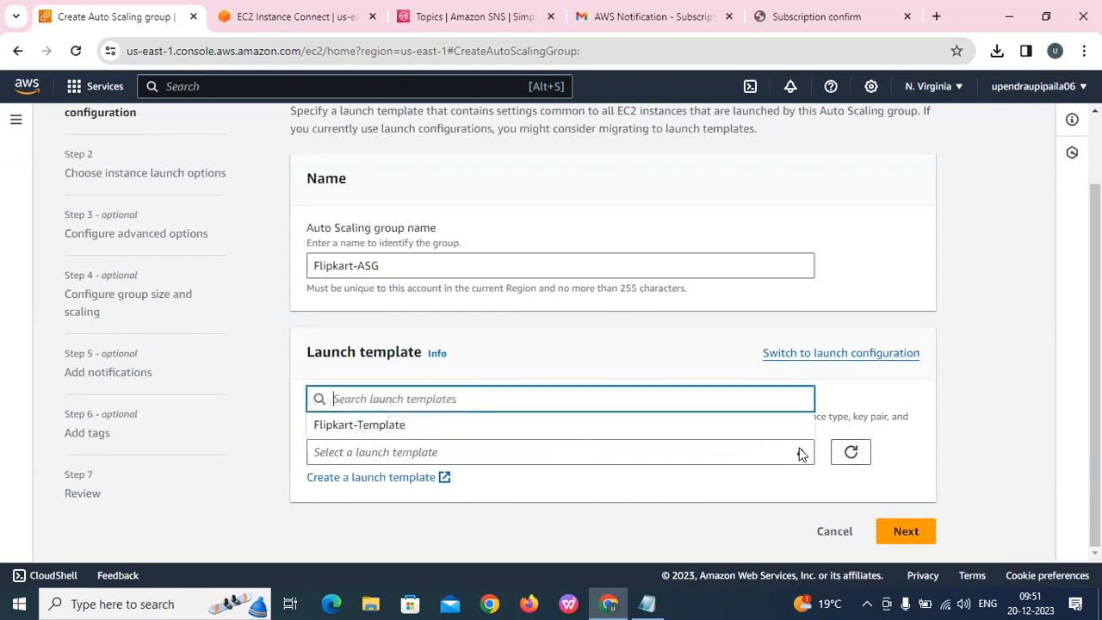
{"action": "left_click", "coordinate": [363, 425]}
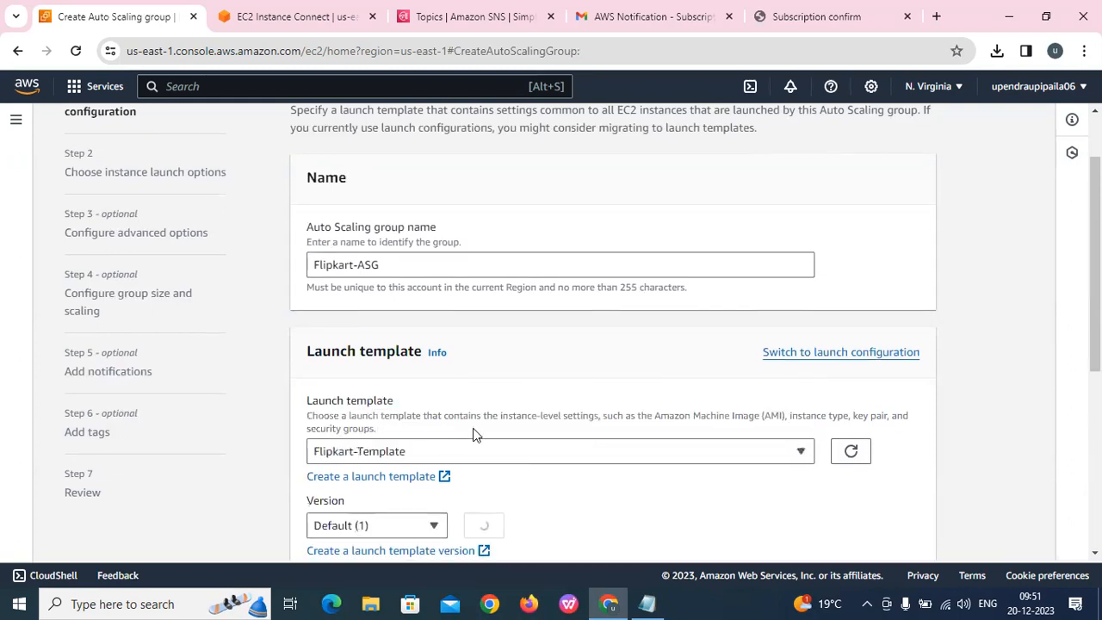
{"action": "scroll", "coordinate": [474, 433], "scroll_direction": "down", "scroll_amount": 3}
{"action": "scroll", "coordinate": [577, 370], "scroll_direction": "down", "scroll_amount": 1}
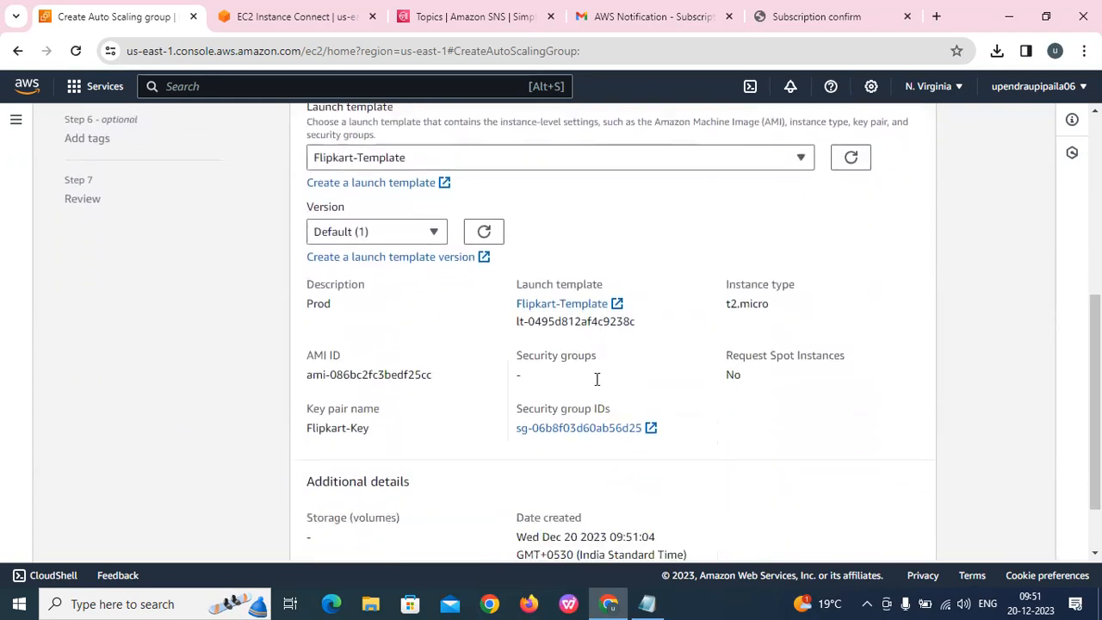
{"action": "scroll", "coordinate": [596, 379], "scroll_direction": "down", "scroll_amount": 1}
{"action": "left_click", "coordinate": [903, 530]}
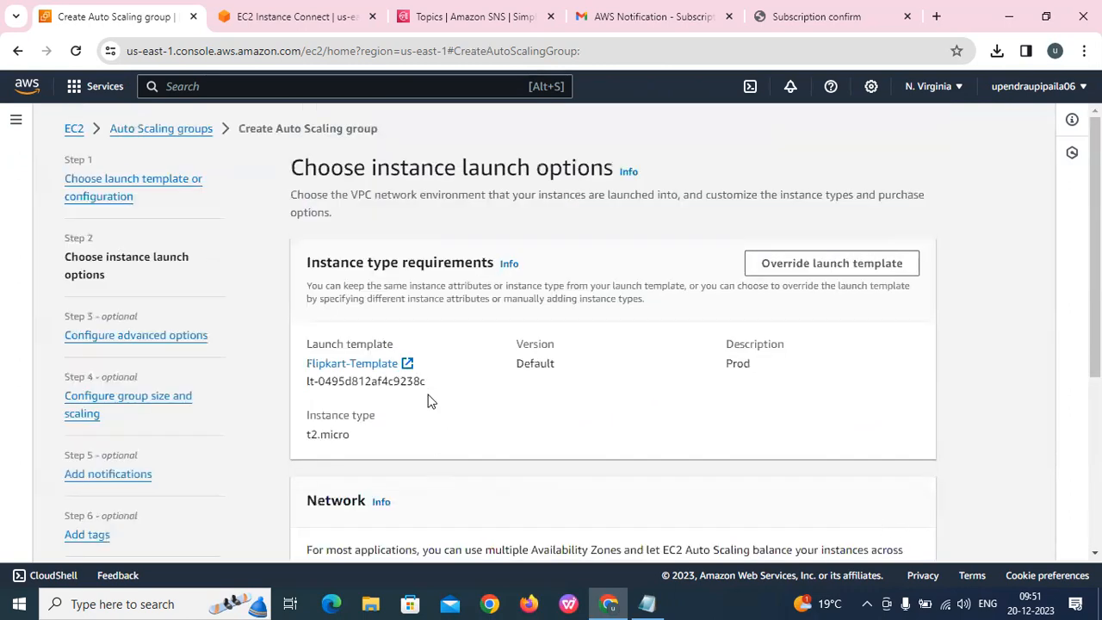
- Keep Default-VPC and select the us-east-1a, 1b and 1c subnets
{"action": "scroll", "coordinate": [455, 281], "scroll_direction": "down", "scroll_amount": 4}
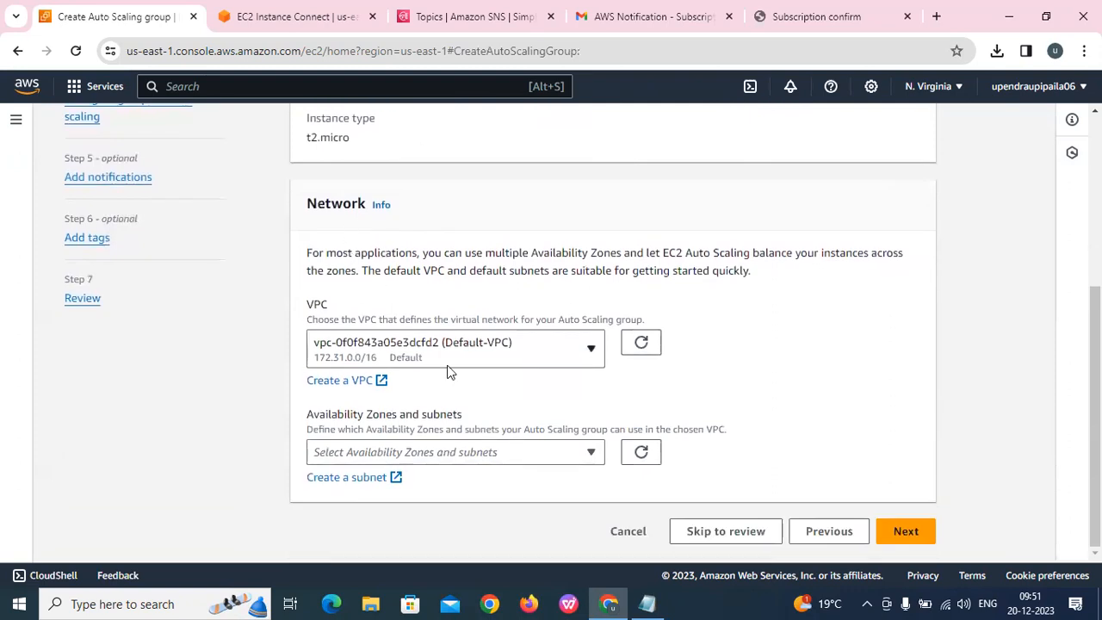
{"action": "left_click", "coordinate": [460, 349]}
{"action": "left_click", "coordinate": [442, 412]}
{"action": "left_click", "coordinate": [453, 454]}
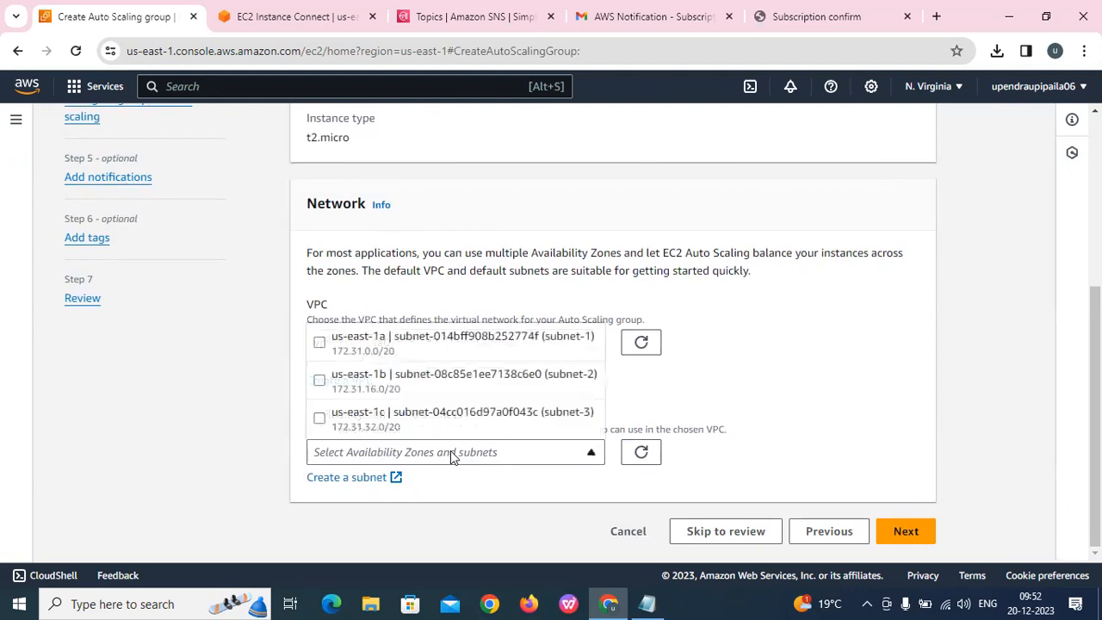
{"action": "left_click", "coordinate": [319, 342]}
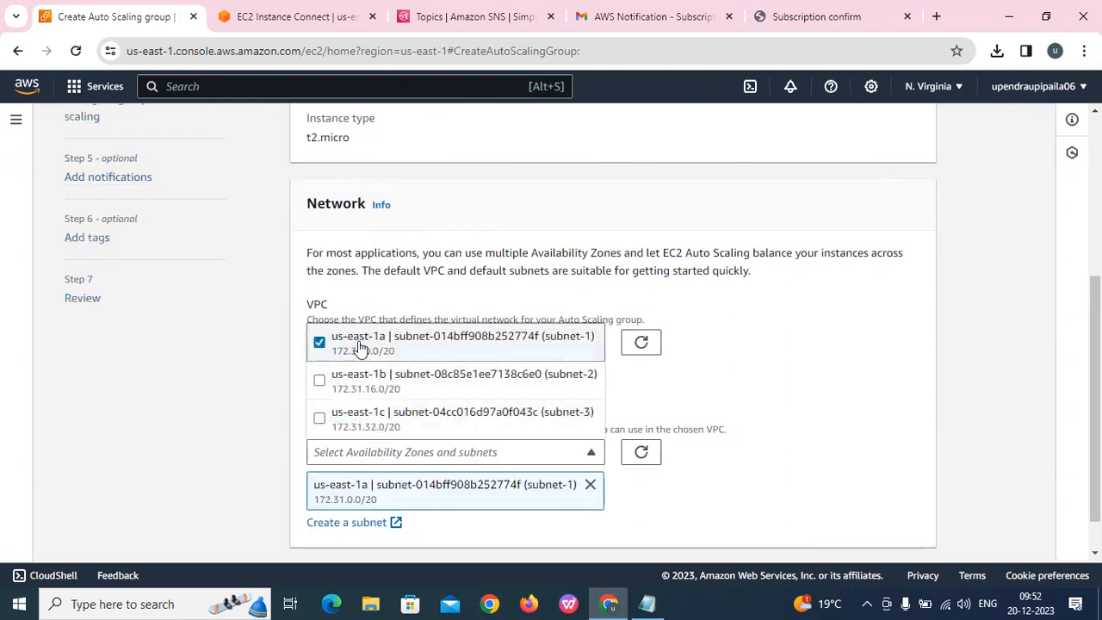
{"action": "left_click", "coordinate": [319, 381]}
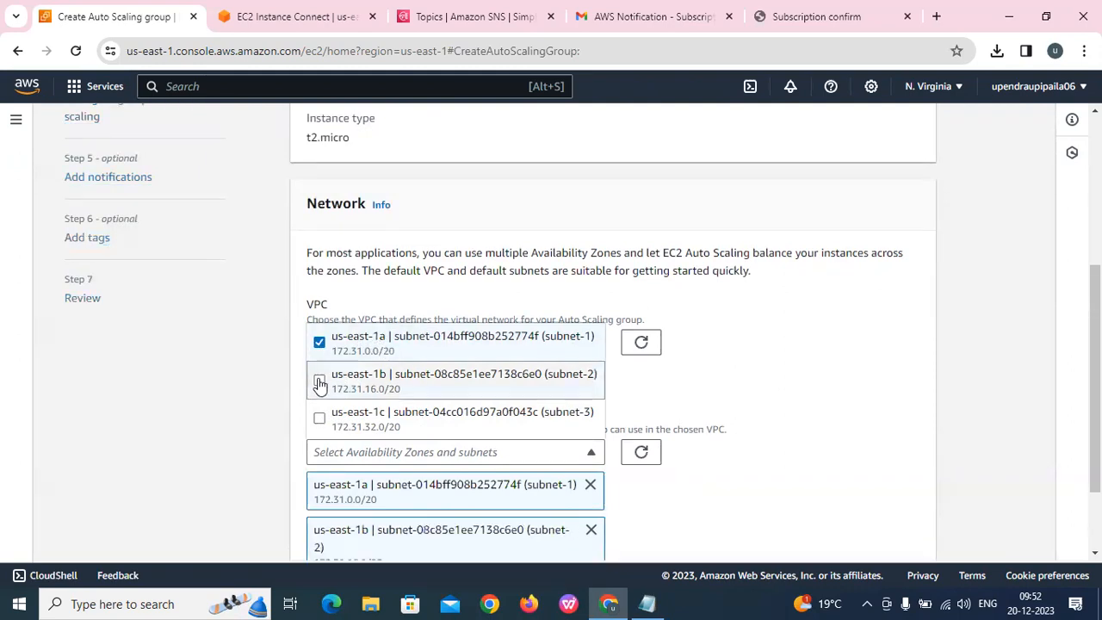
{"action": "left_click", "coordinate": [693, 411]}
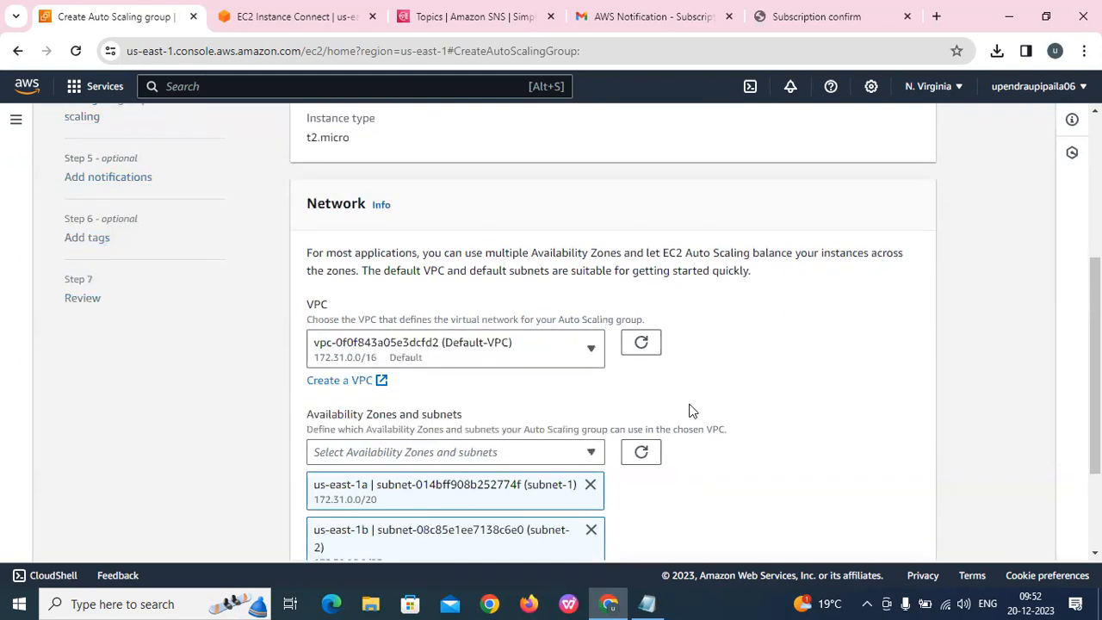
- Continue to the Configure advanced options step and scroll through it
{"action": "scroll", "coordinate": [692, 411], "scroll_direction": "down", "scroll_amount": 2}
{"action": "scroll", "coordinate": [527, 402], "scroll_direction": "up", "scroll_amount": 3}
{"action": "scroll", "coordinate": [554, 401], "scroll_direction": "down", "scroll_amount": 3}
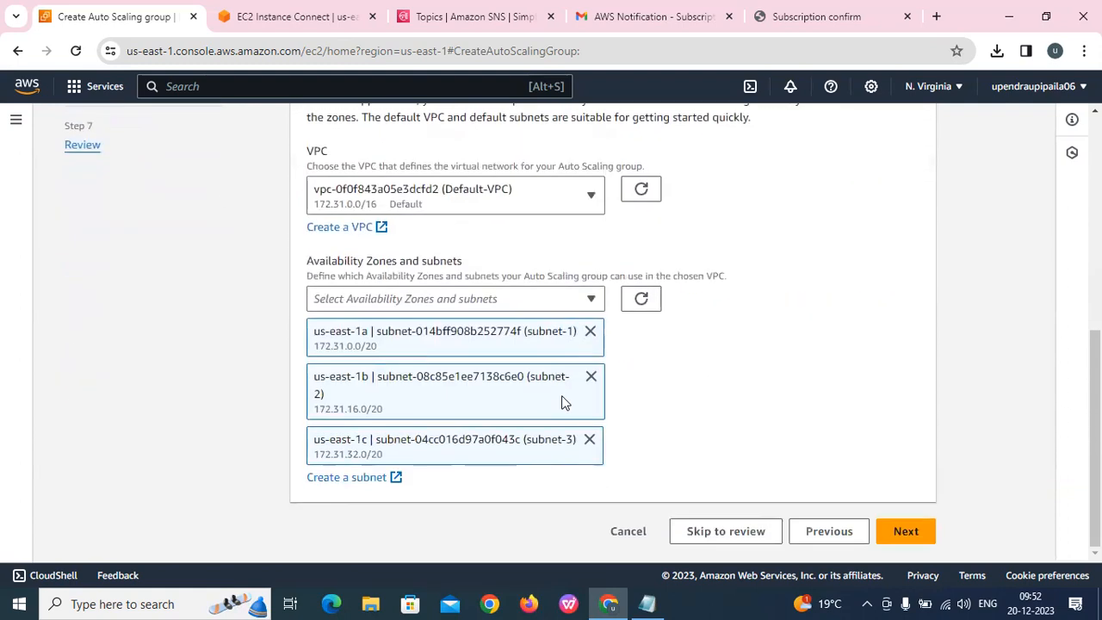
{"action": "left_click", "coordinate": [906, 532]}
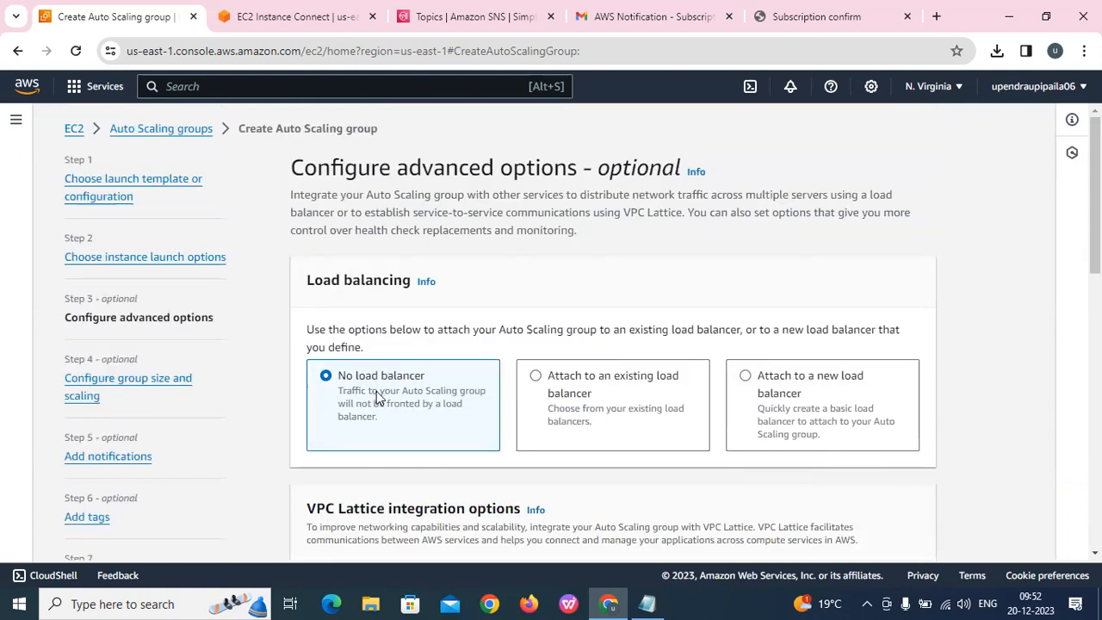
{"action": "scroll", "coordinate": [376, 391], "scroll_direction": "down", "scroll_amount": 2}
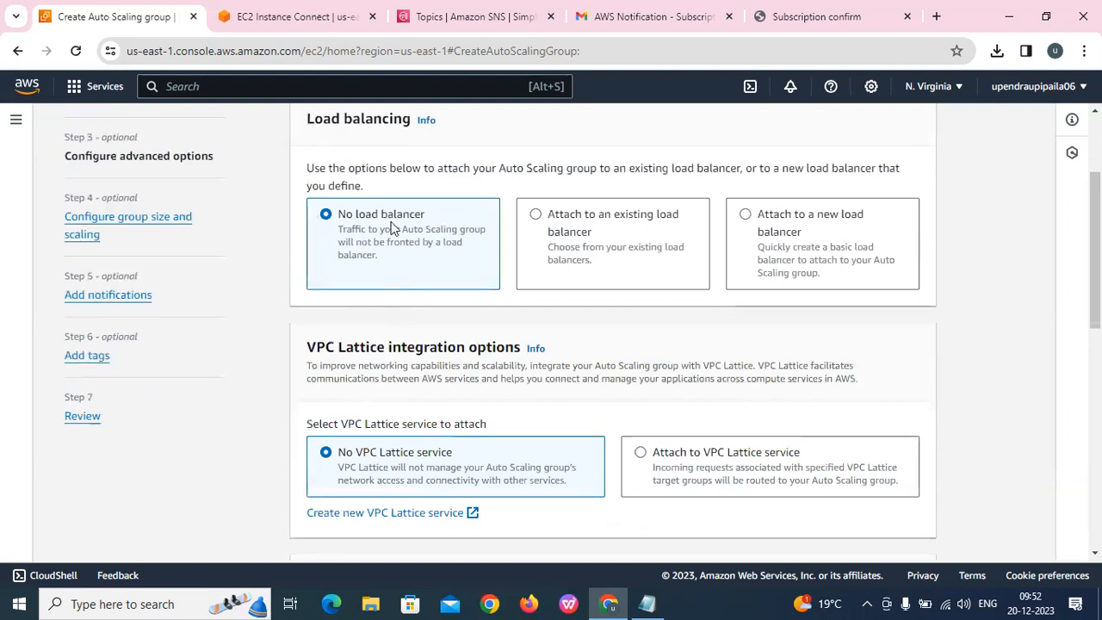
{"action": "scroll", "coordinate": [392, 236], "scroll_direction": "down", "scroll_amount": 2}
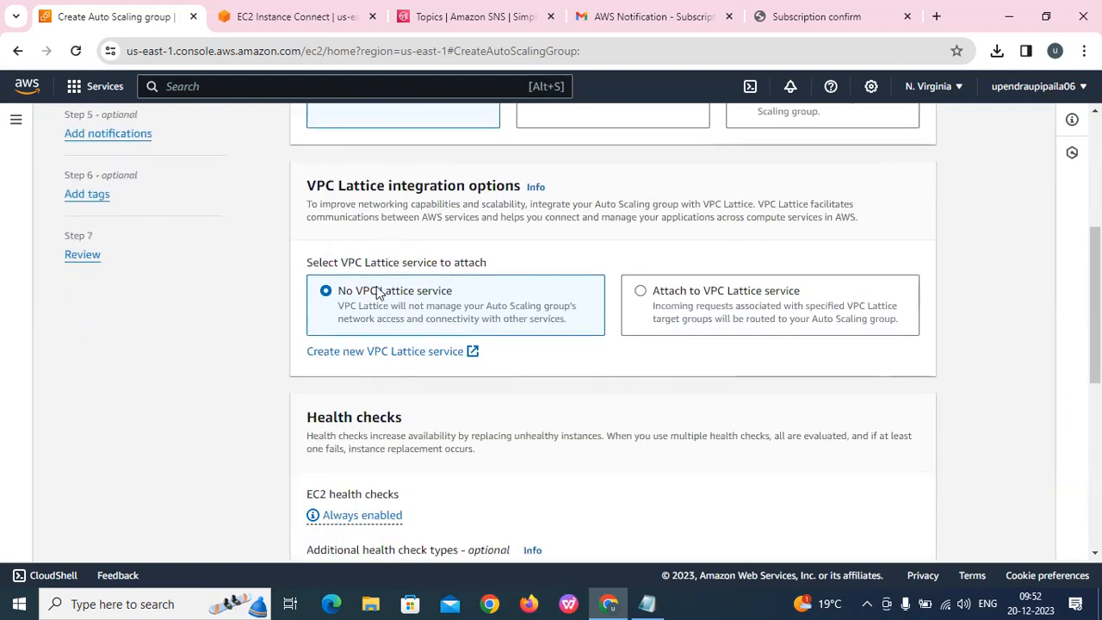
{"action": "scroll", "coordinate": [381, 327], "scroll_direction": "down", "scroll_amount": 6}
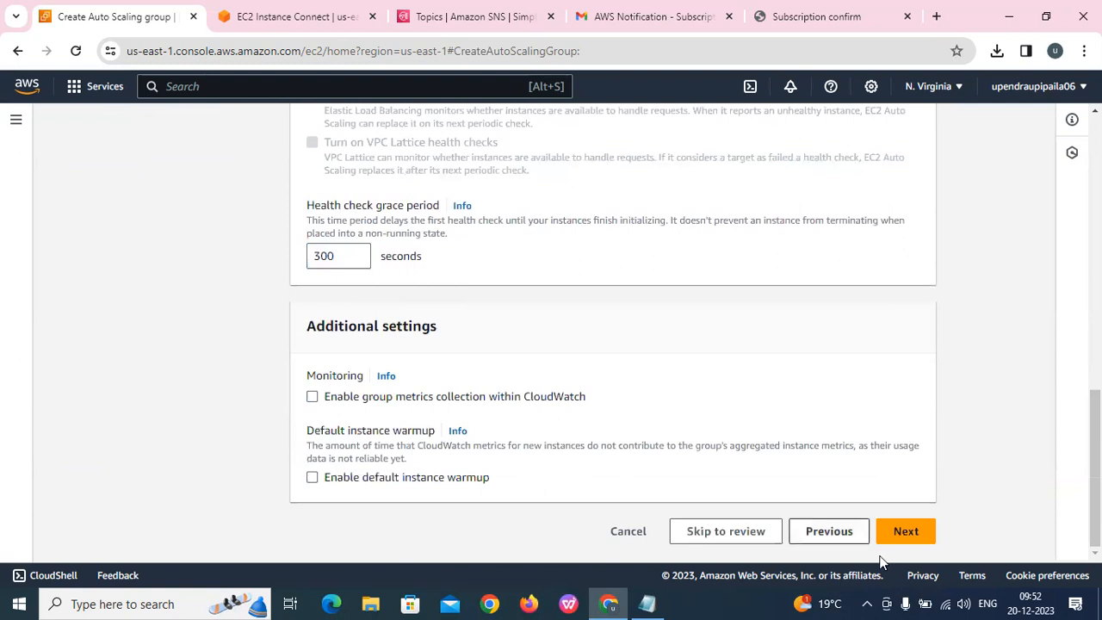
- Leave advanced options at defaults and check desired, minimum and maximum capacity at 1
{"action": "left_click", "coordinate": [909, 538]}
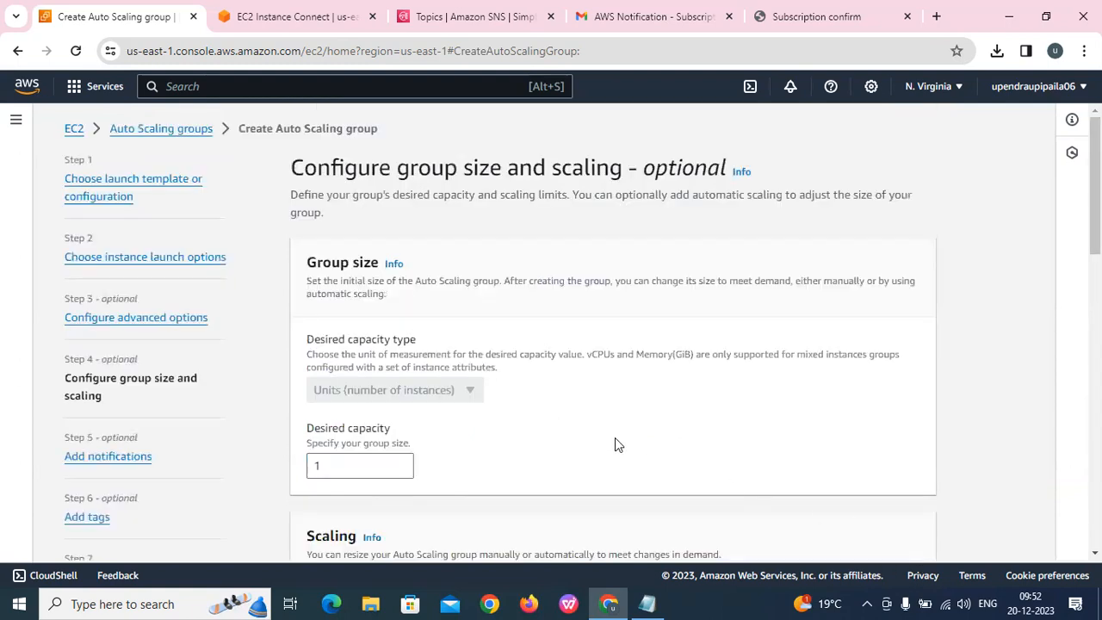
{"action": "scroll", "coordinate": [614, 441], "scroll_direction": "down", "scroll_amount": 2}
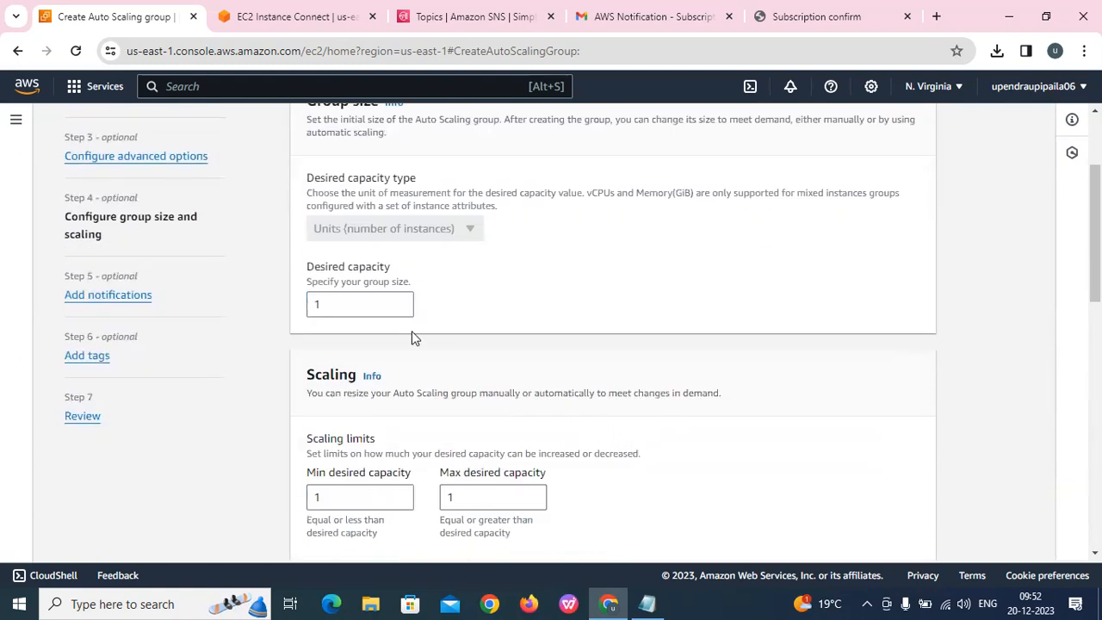
{"action": "scroll", "coordinate": [411, 337], "scroll_direction": "down", "scroll_amount": 1}
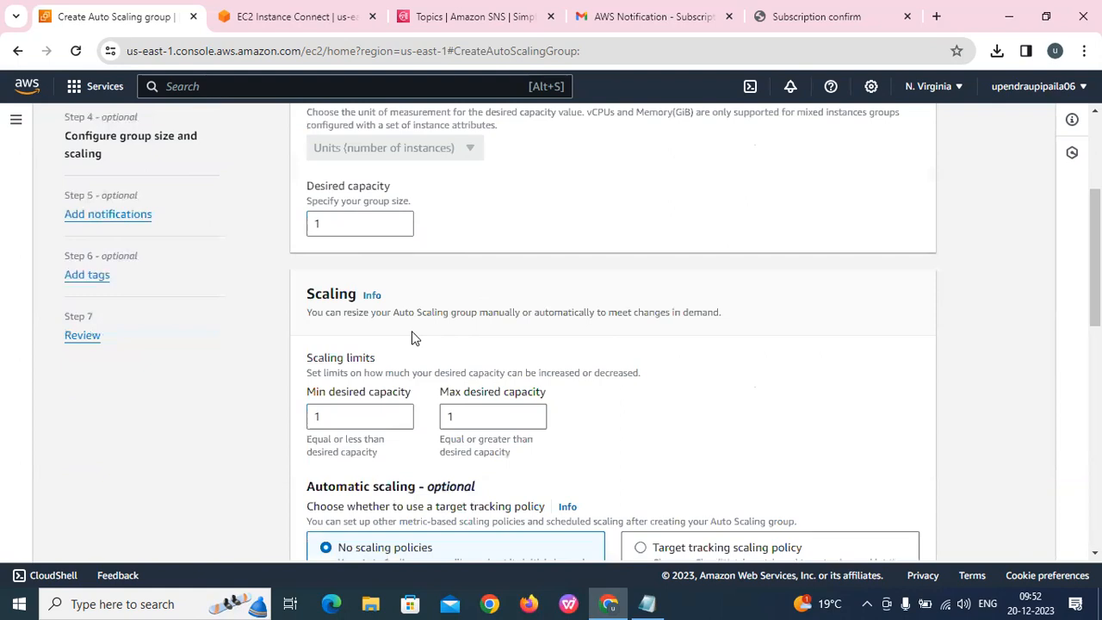
{"action": "left_click", "coordinate": [343, 227]}
{"action": "left_click", "coordinate": [337, 413]}
{"action": "left_click", "coordinate": [455, 417]}
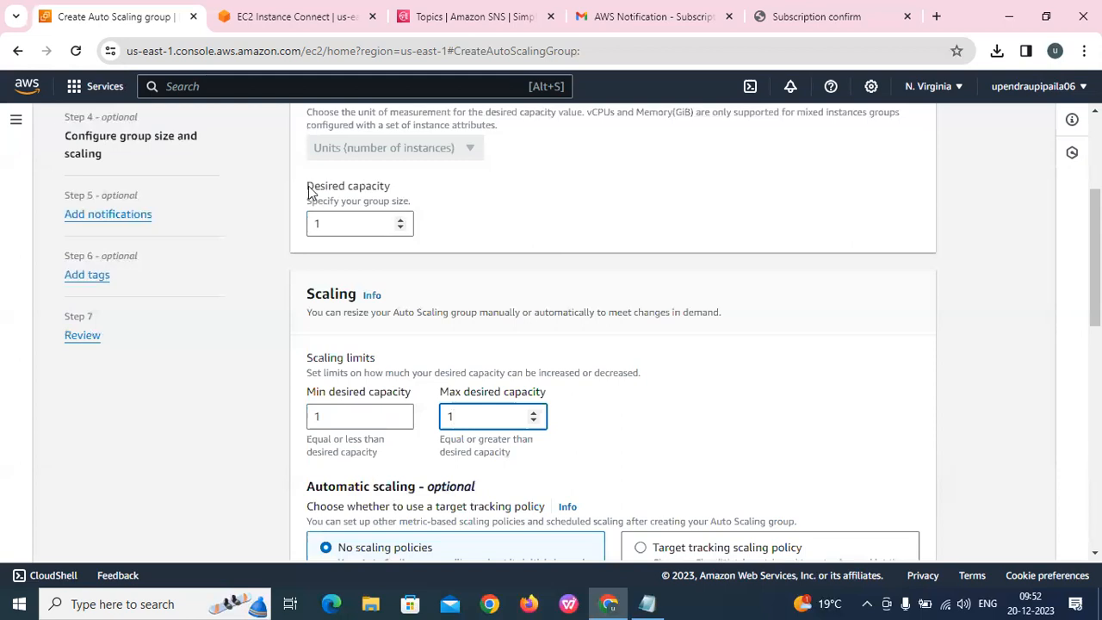
- Keep all capacities at 1 with no scaling policies and move on to notifications
{"action": "left_click_drag", "start_coordinate": [310, 191], "coordinate": [381, 190]}
{"action": "left_click_drag", "start_coordinate": [308, 392], "coordinate": [387, 392]}
{"action": "left_click", "coordinate": [341, 228]}
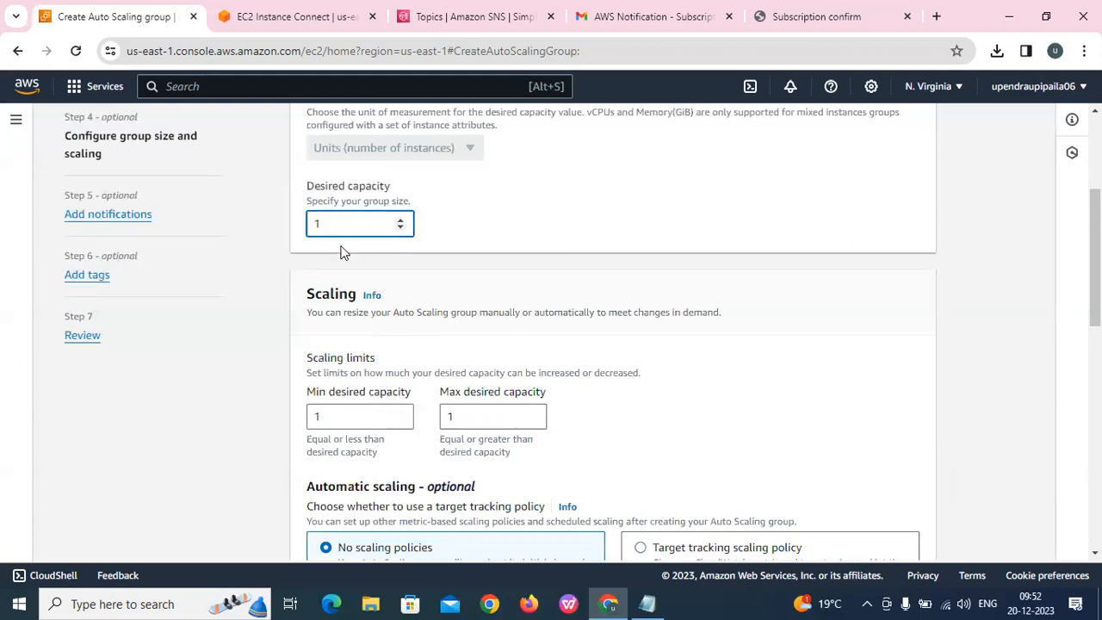
{"action": "left_click", "coordinate": [330, 409]}
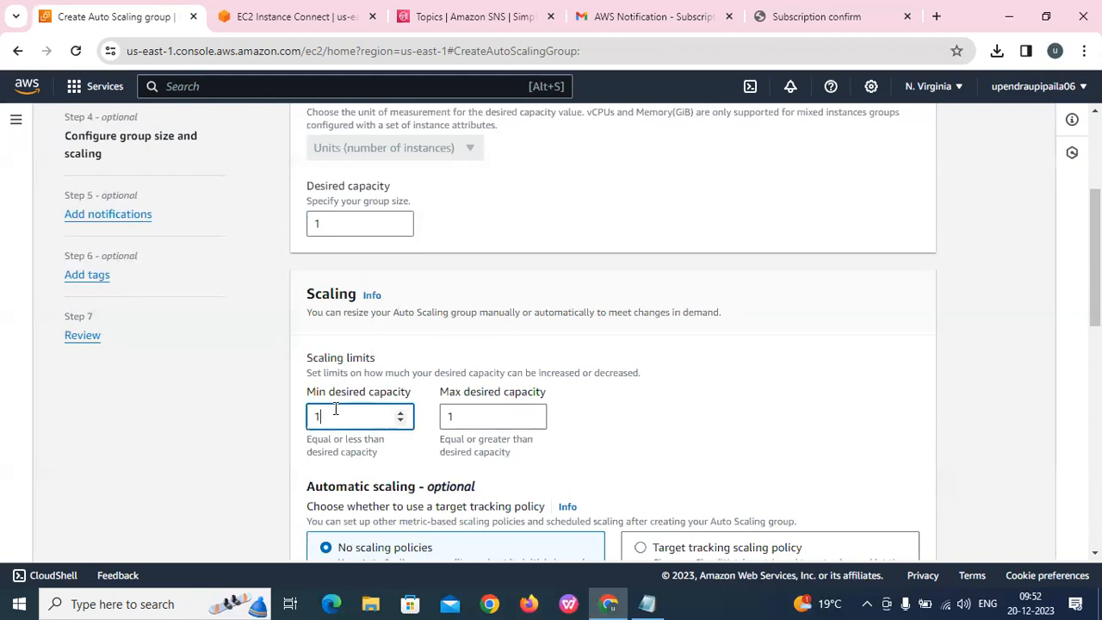
{"action": "scroll", "coordinate": [366, 379], "scroll_direction": "down", "scroll_amount": 2}
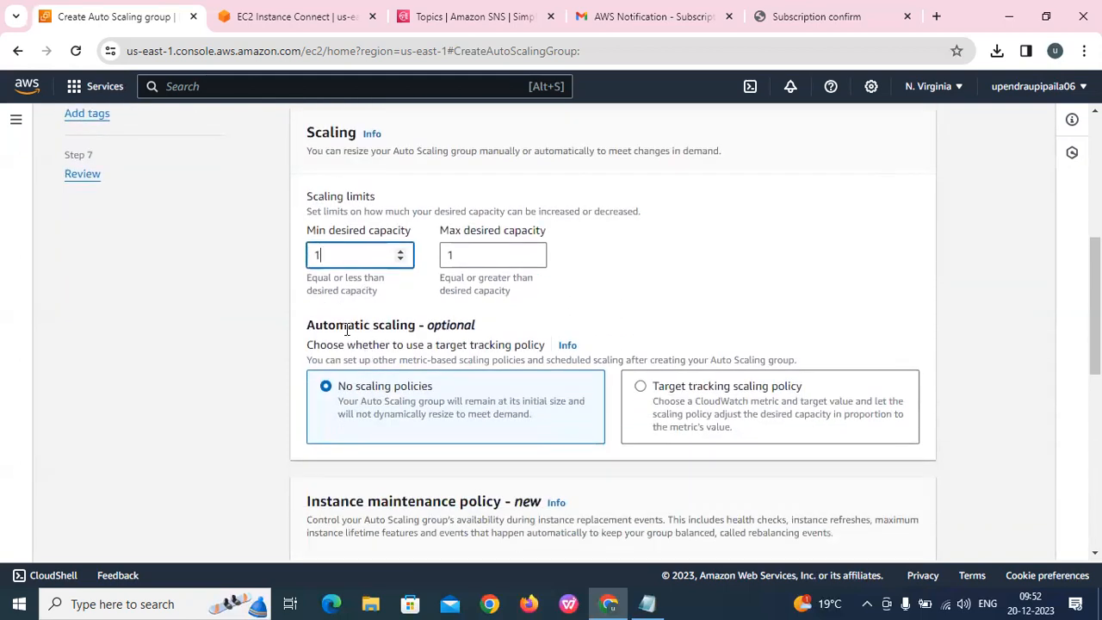
{"action": "left_click", "coordinate": [471, 261]}
{"action": "scroll", "coordinate": [421, 293], "scroll_direction": "down", "scroll_amount": 5}
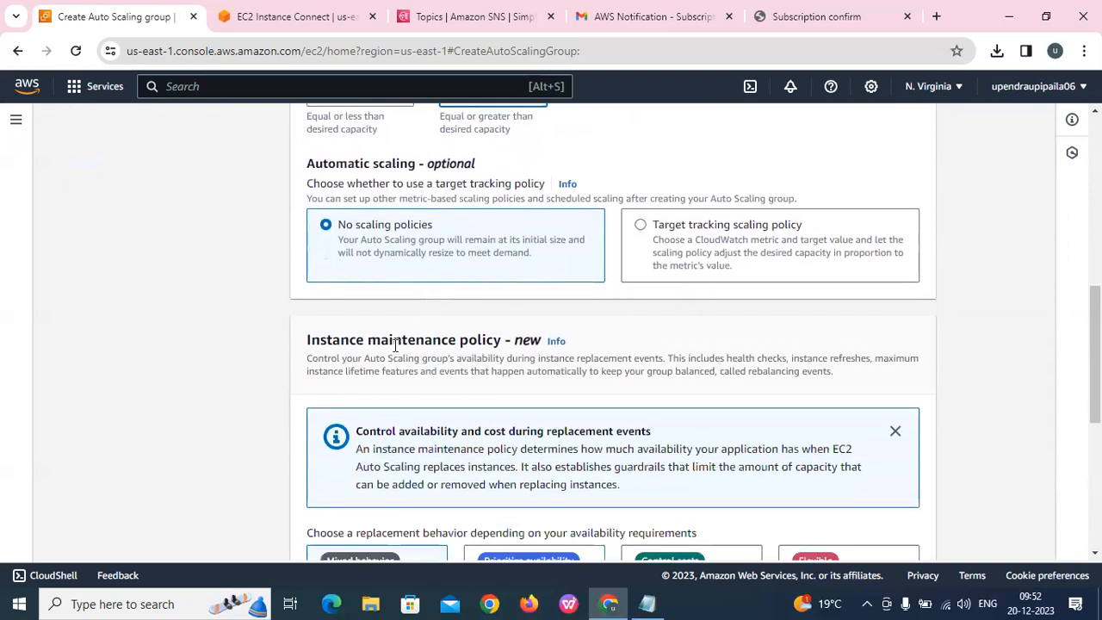
{"action": "scroll", "coordinate": [413, 315], "scroll_direction": "down", "scroll_amount": 2}
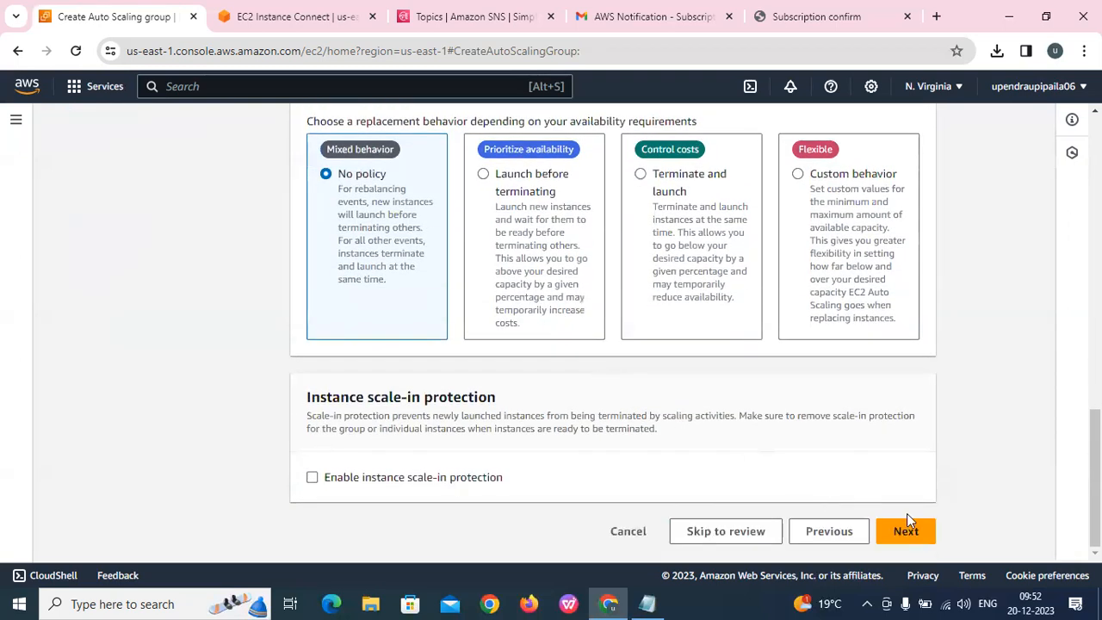
{"action": "left_click", "coordinate": [906, 525]}
- Add a notification to the Auto Scaling group
{"action": "scroll", "coordinate": [646, 457], "scroll_direction": "up", "scroll_amount": 1}
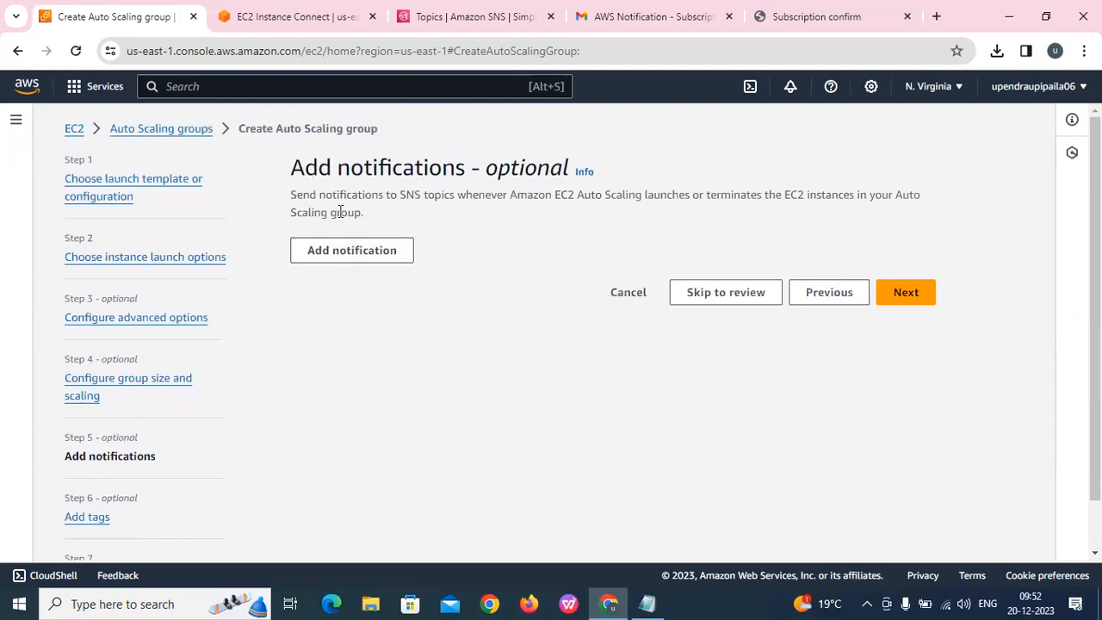
{"action": "left_click_drag", "start_coordinate": [292, 172], "coordinate": [480, 169]}
{"action": "left_click", "coordinate": [352, 249]}
{"action": "scroll", "coordinate": [369, 236], "scroll_direction": "down", "scroll_amount": 2}
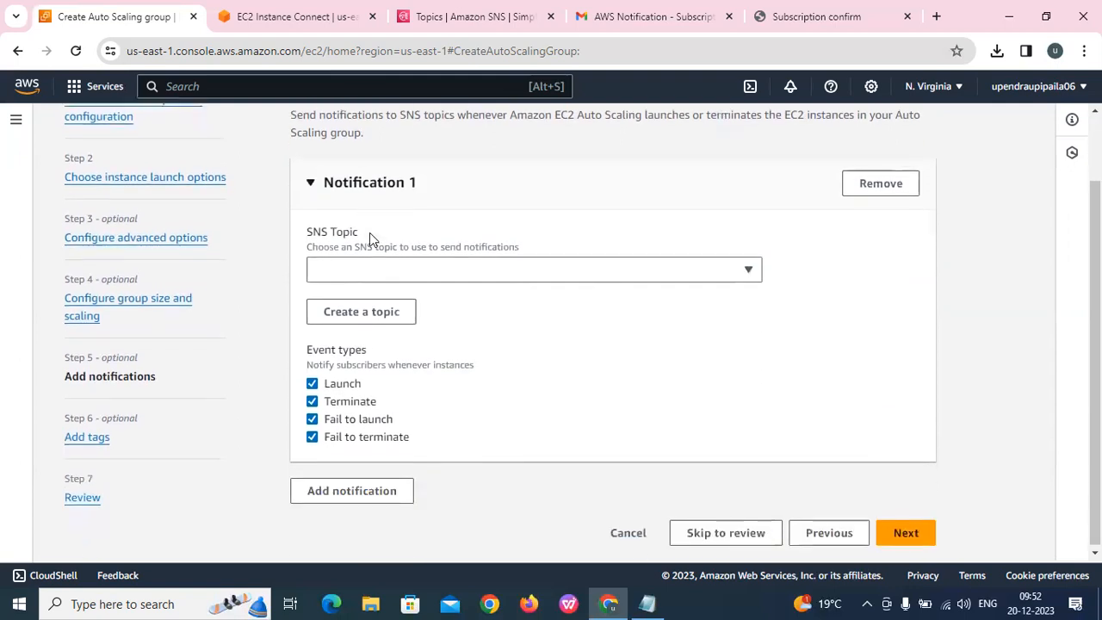
{"action": "left_click_drag", "start_coordinate": [314, 234], "coordinate": [378, 233]}
{"action": "left_click_drag", "start_coordinate": [307, 246], "coordinate": [551, 251]}
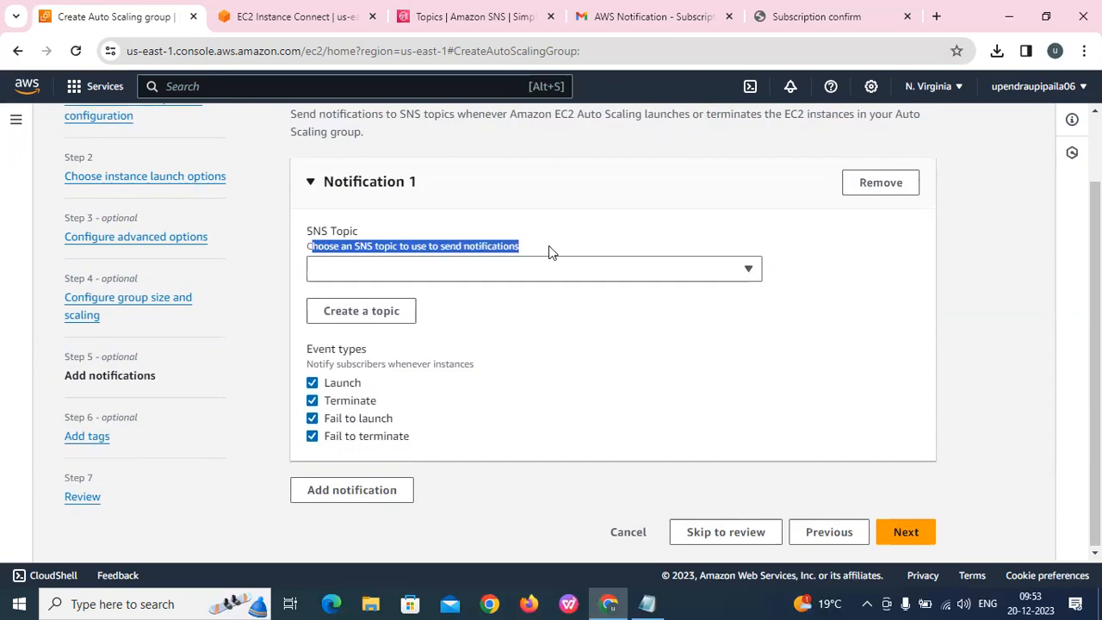
- Send all event types to the Flipkart-Notification-Service SNS topic and continue to tags
{"action": "left_click", "coordinate": [386, 271]}
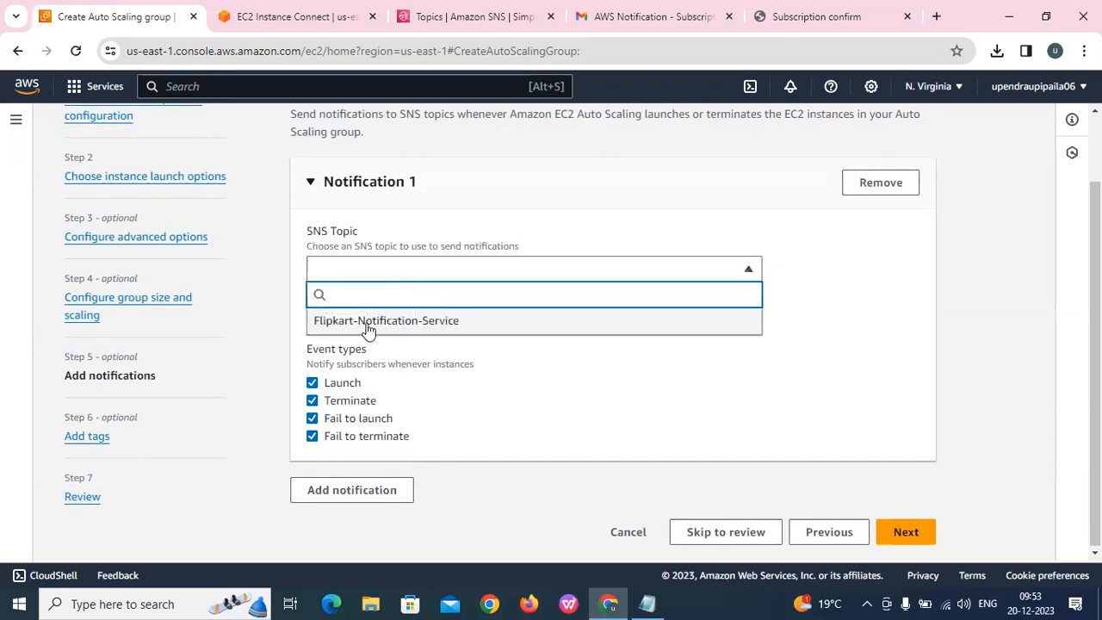
{"action": "left_click", "coordinate": [446, 19]}
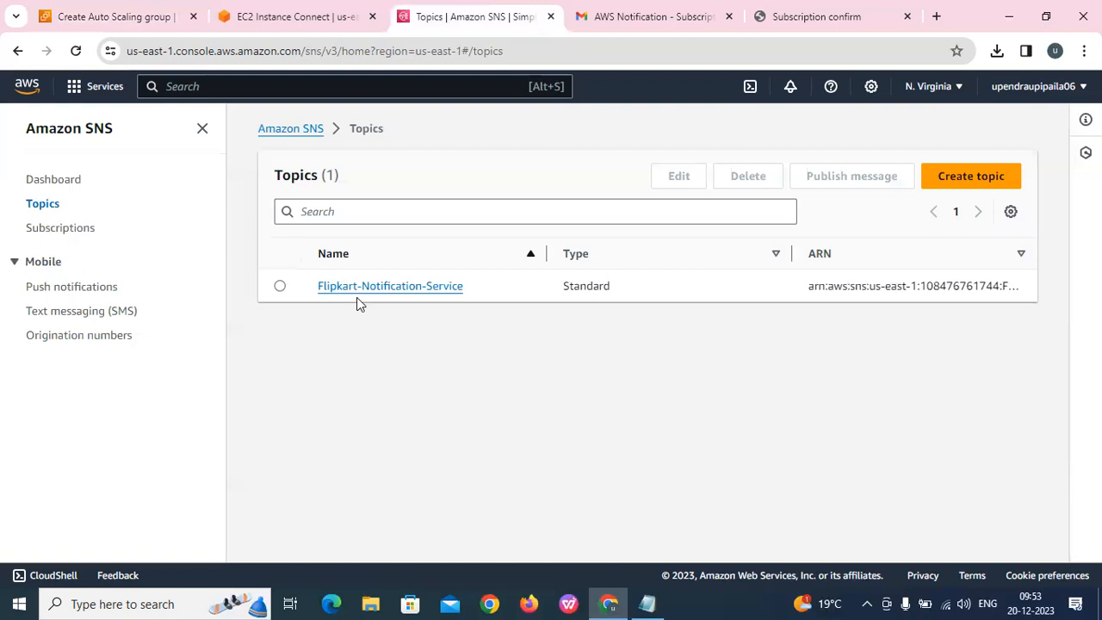
{"action": "left_click", "coordinate": [91, 12]}
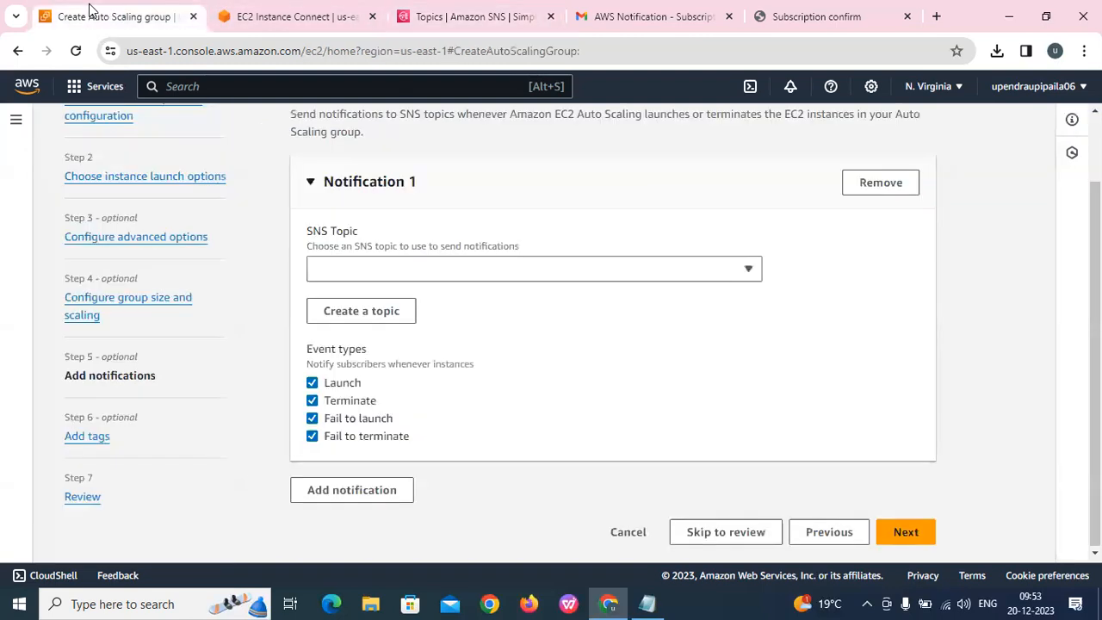
{"action": "left_click", "coordinate": [375, 273]}
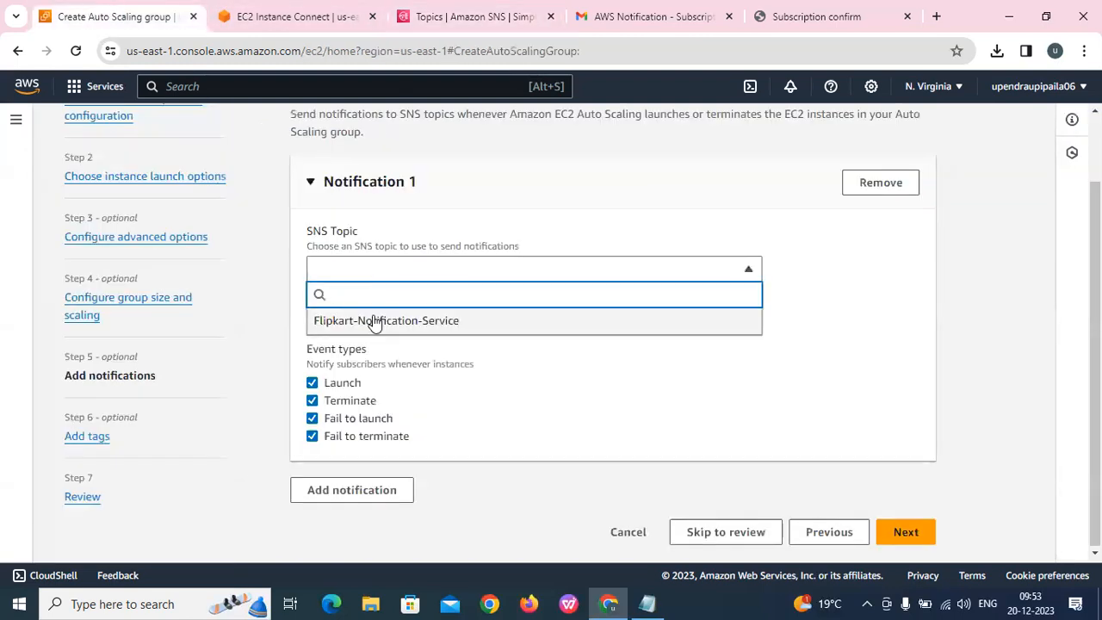
{"action": "left_click", "coordinate": [375, 321]}
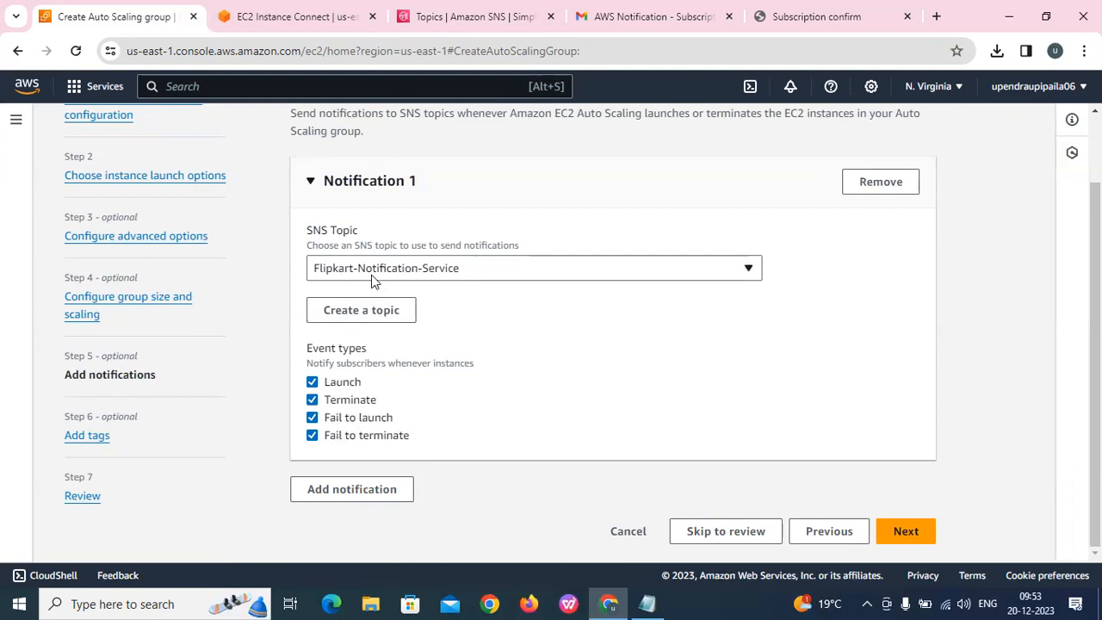
{"action": "left_click", "coordinate": [905, 531]}
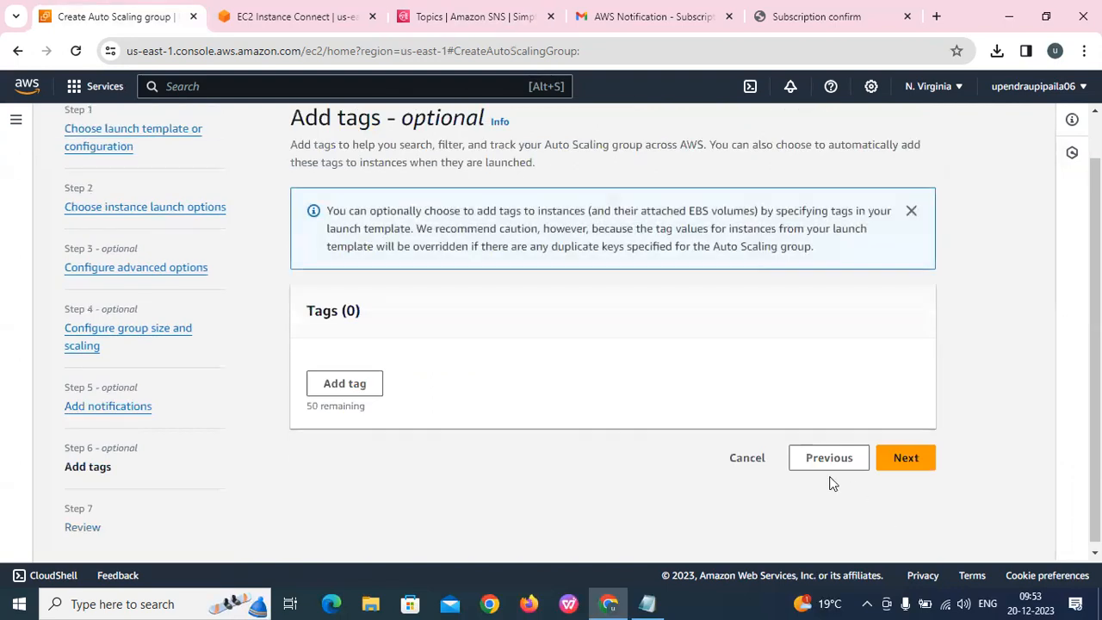
- Add a tag with key Name and value Flipkart-Server-ASG
{"action": "left_click", "coordinate": [346, 384]}
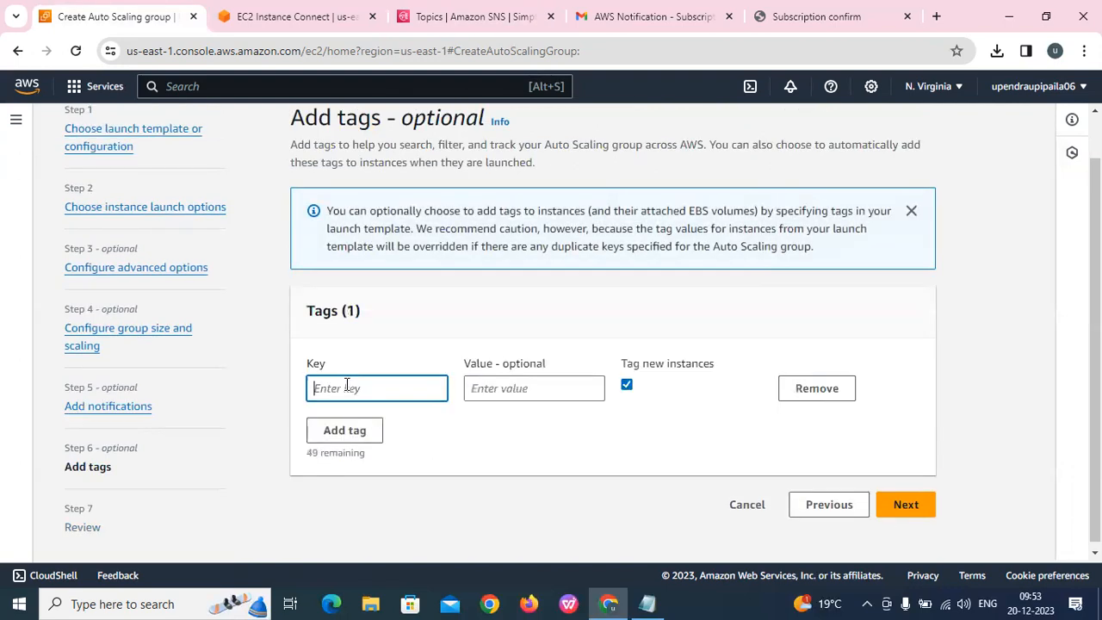
{"action": "type", "text": "Name"}
{"action": "left_click", "coordinate": [511, 388]}
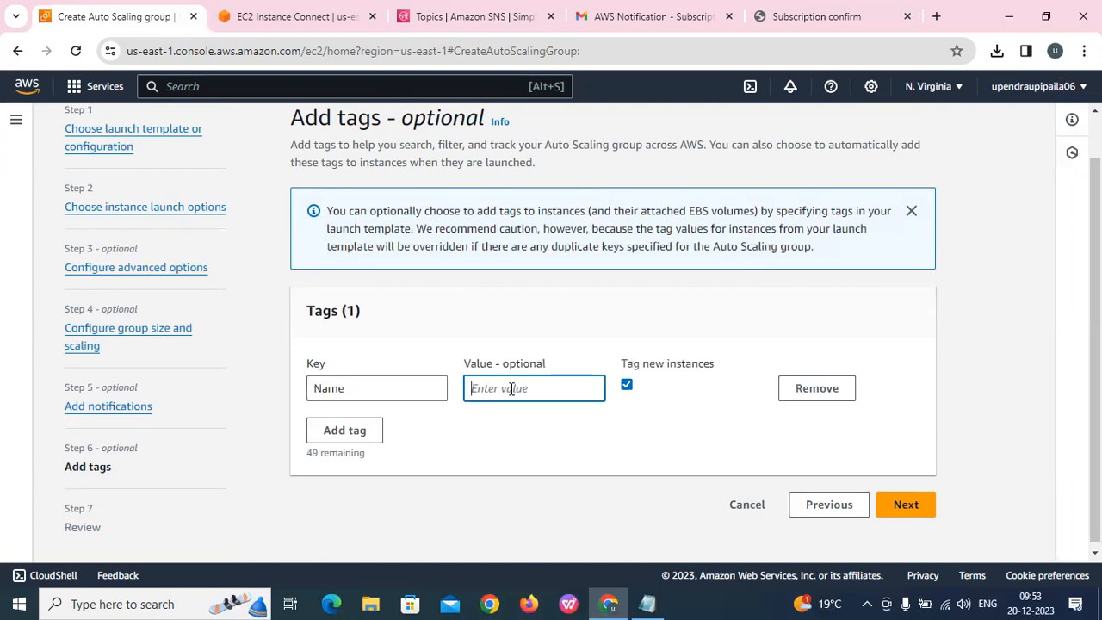
{"action": "type", "text": "Flipkart-Server-ASG"}
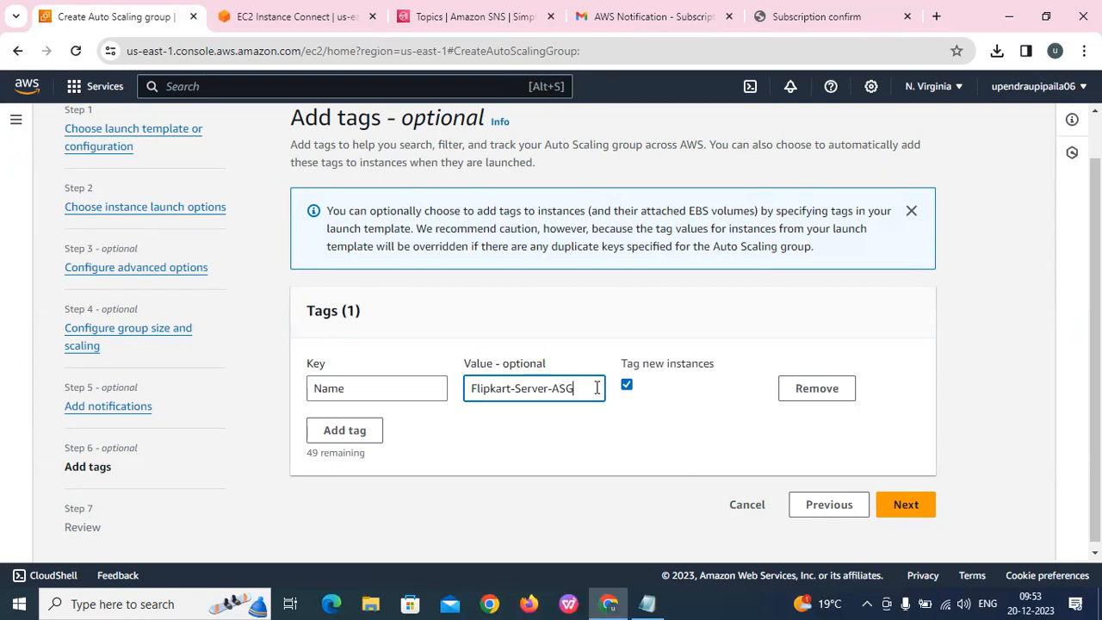
{"action": "left_click_drag", "start_coordinate": [575, 388], "coordinate": [463, 397]}
- Review and create Flipkart-ASG, then widen the Status column to watch capacity updating
{"action": "scroll", "coordinate": [546, 438], "scroll_direction": "down", "scroll_amount": 1}
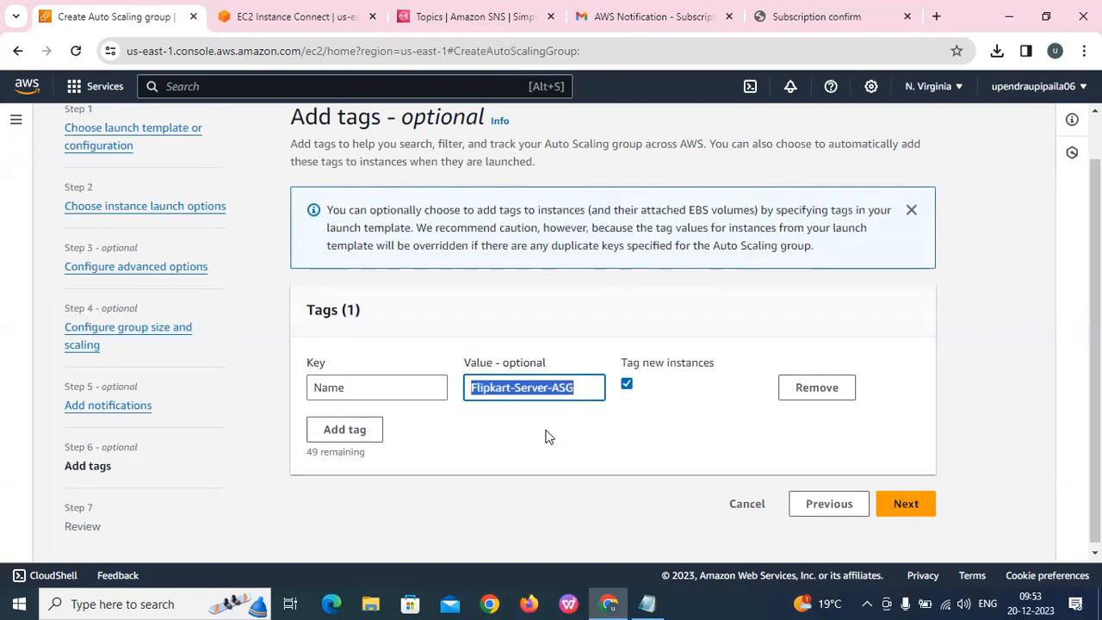
{"action": "left_click", "coordinate": [905, 500]}
{"action": "scroll", "coordinate": [704, 473], "scroll_direction": "down", "scroll_amount": 15}
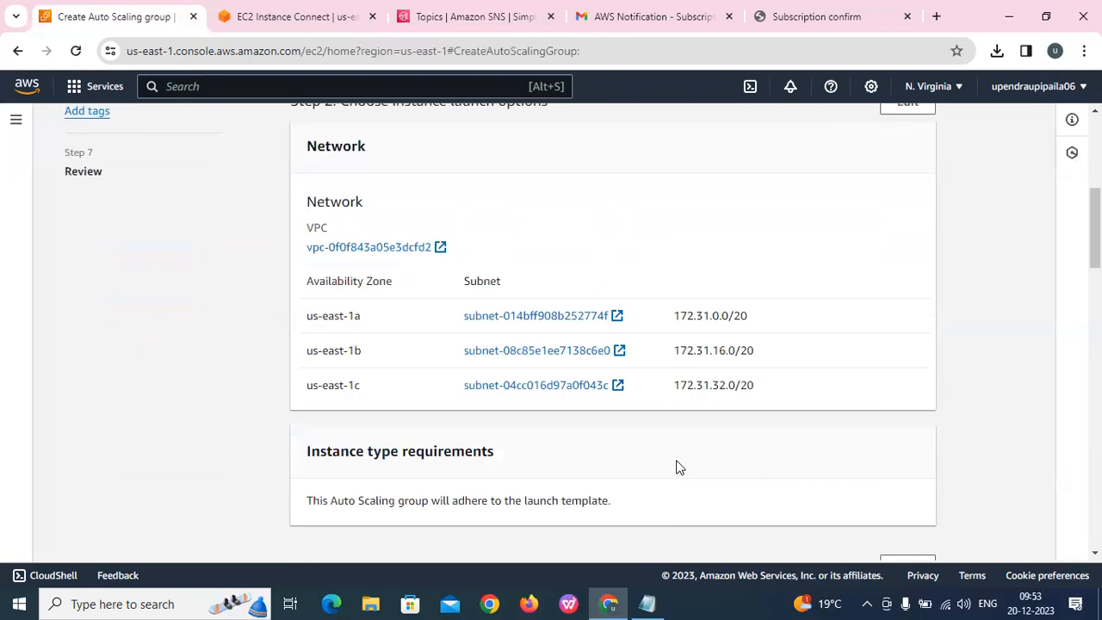
{"action": "scroll", "coordinate": [839, 497], "scroll_direction": "down", "scroll_amount": 10}
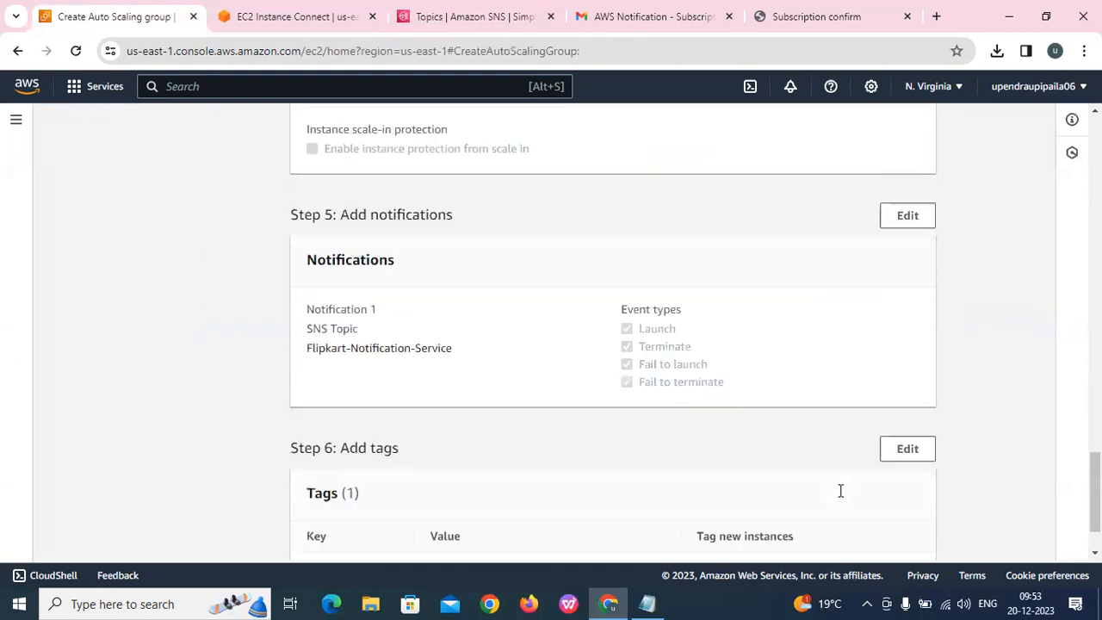
{"action": "left_click", "coordinate": [846, 534]}
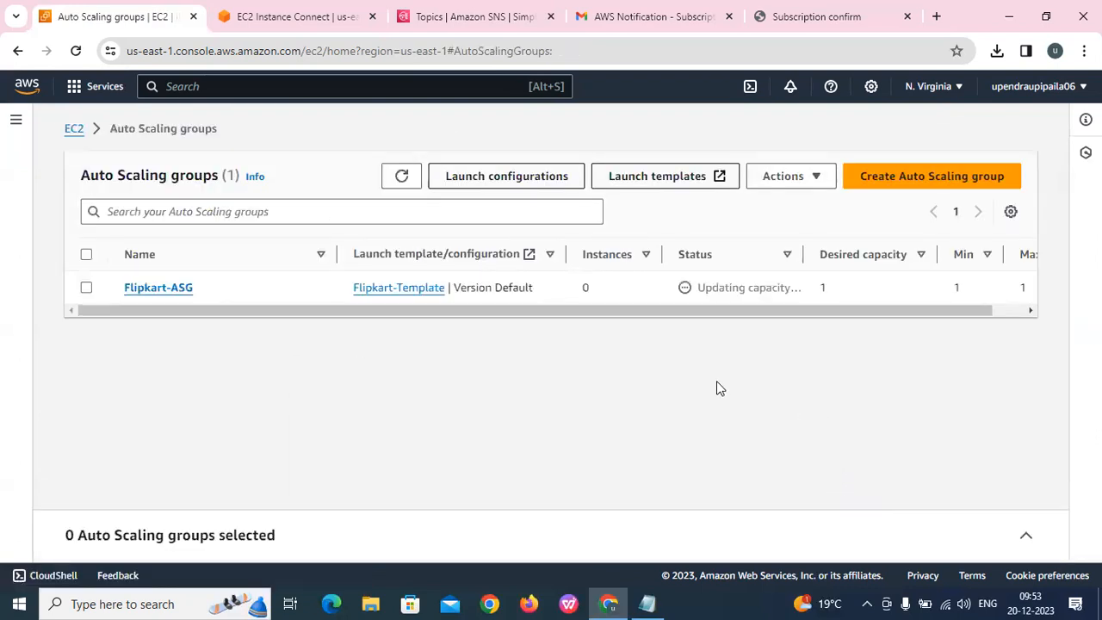
{"action": "left_click_drag", "start_coordinate": [805, 252], "coordinate": [839, 250]}
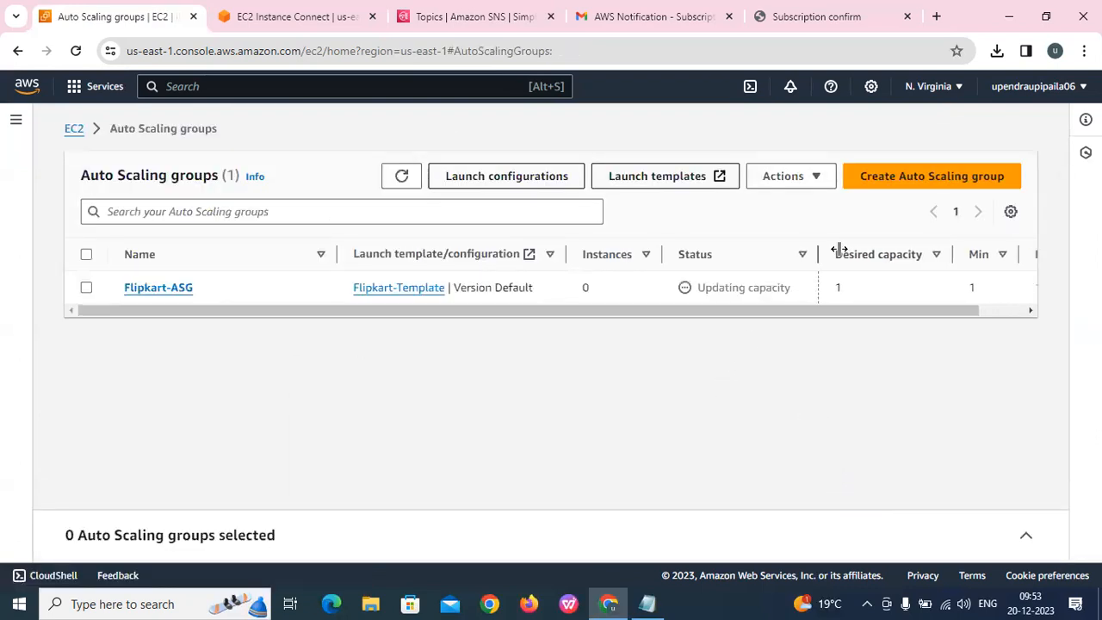
- Refresh Flipkart-ASG to confirm it reports 1 instance, then return to the EC2 Dashboard
{"action": "left_click", "coordinate": [857, 287]}
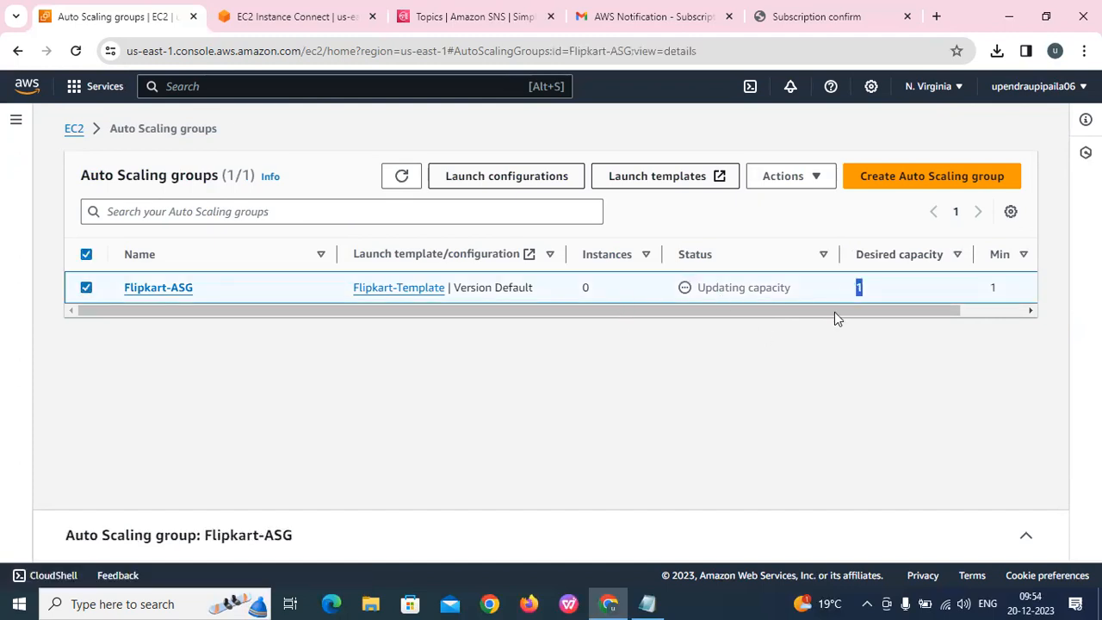
{"action": "left_click", "coordinate": [401, 177]}
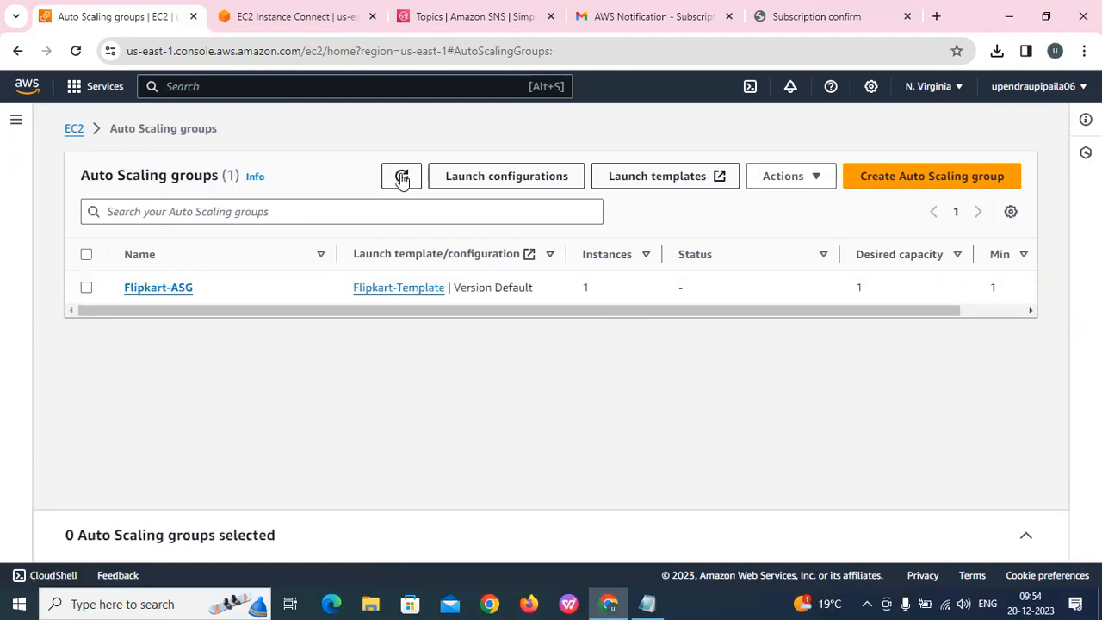
{"action": "left_click", "coordinate": [76, 129]}
{"action": "left_click", "coordinate": [14, 252]}
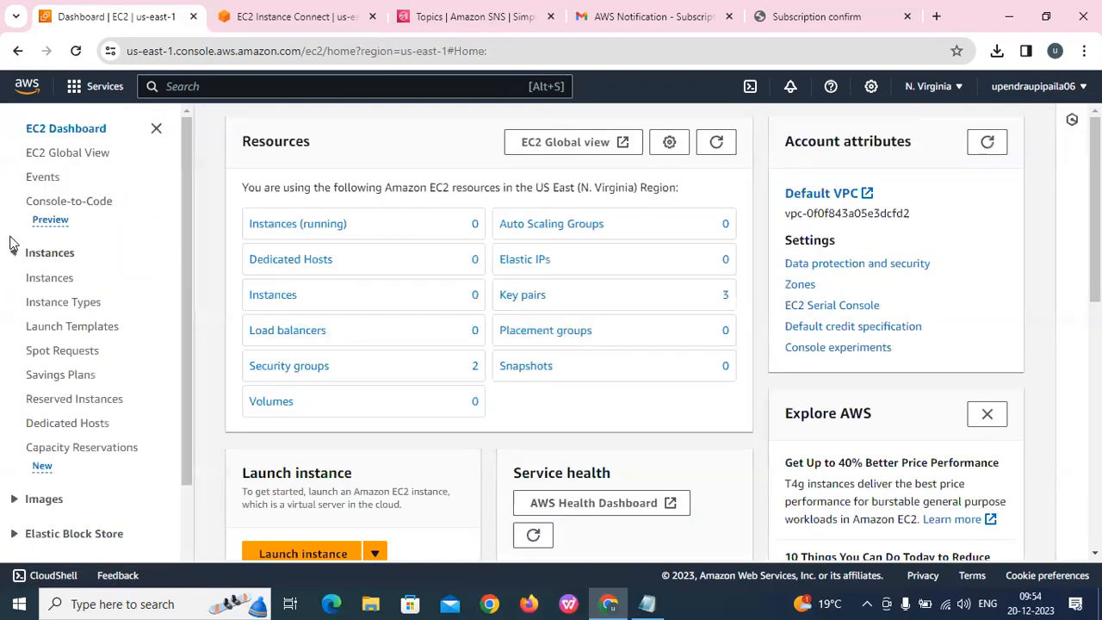
- Copy Flipkart-Main-Server's public IPv4 address from the EC2 instances list
{"action": "left_click", "coordinate": [43, 278]}
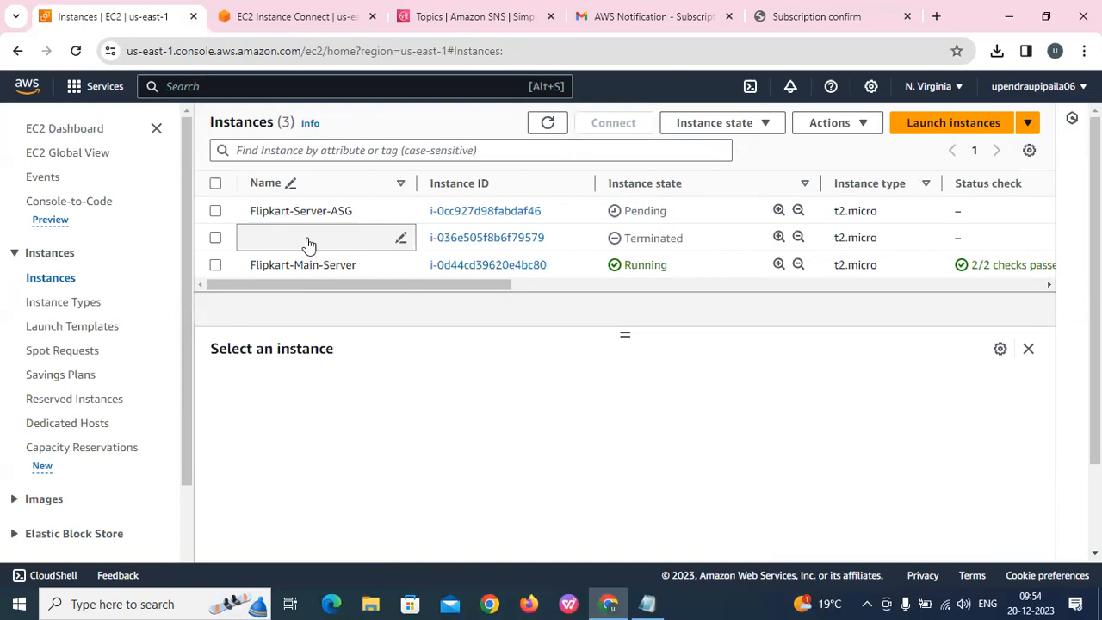
{"action": "left_click", "coordinate": [215, 265]}
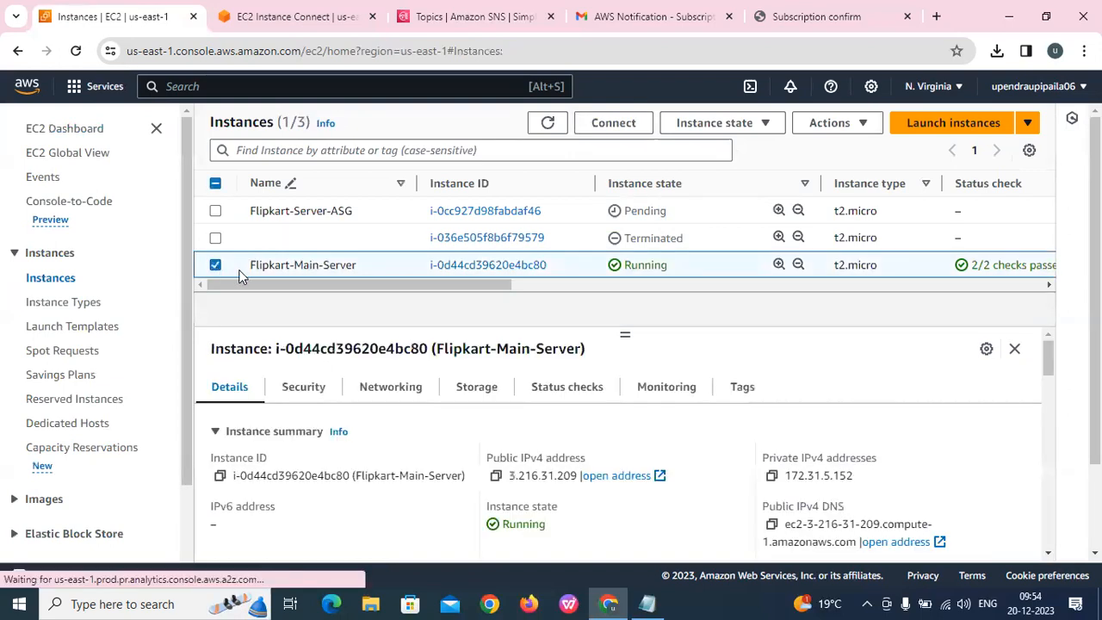
{"action": "left_click", "coordinate": [495, 477]}
{"action": "left_click", "coordinate": [529, 603]}
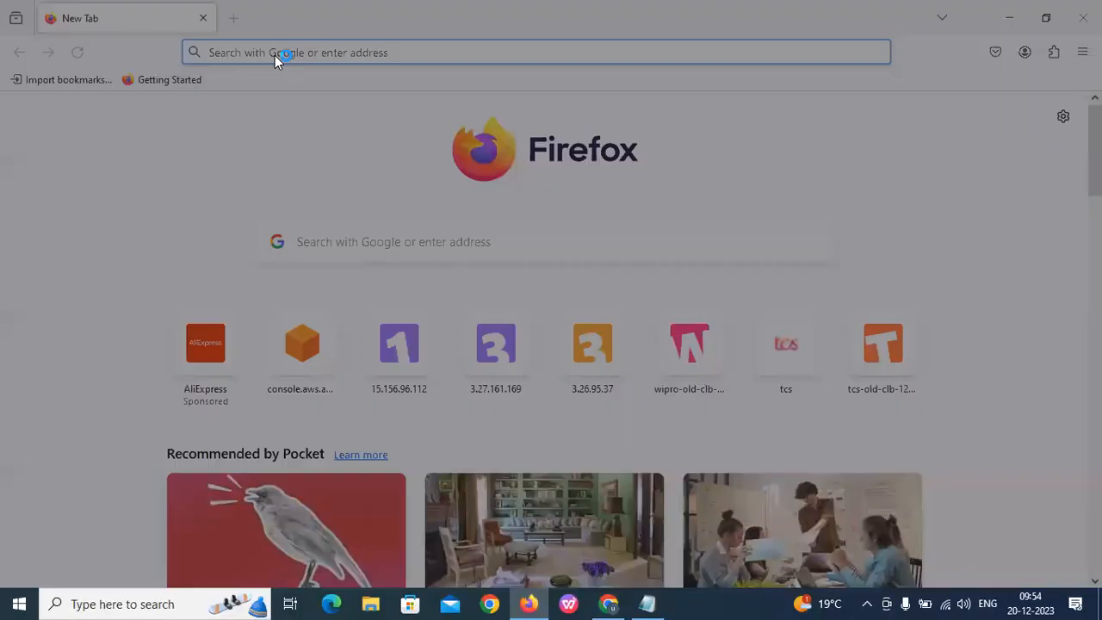
- Dismiss Firefox's default-browser prompt and load the server address 3.216.31.209
{"action": "left_click", "coordinate": [657, 196]}
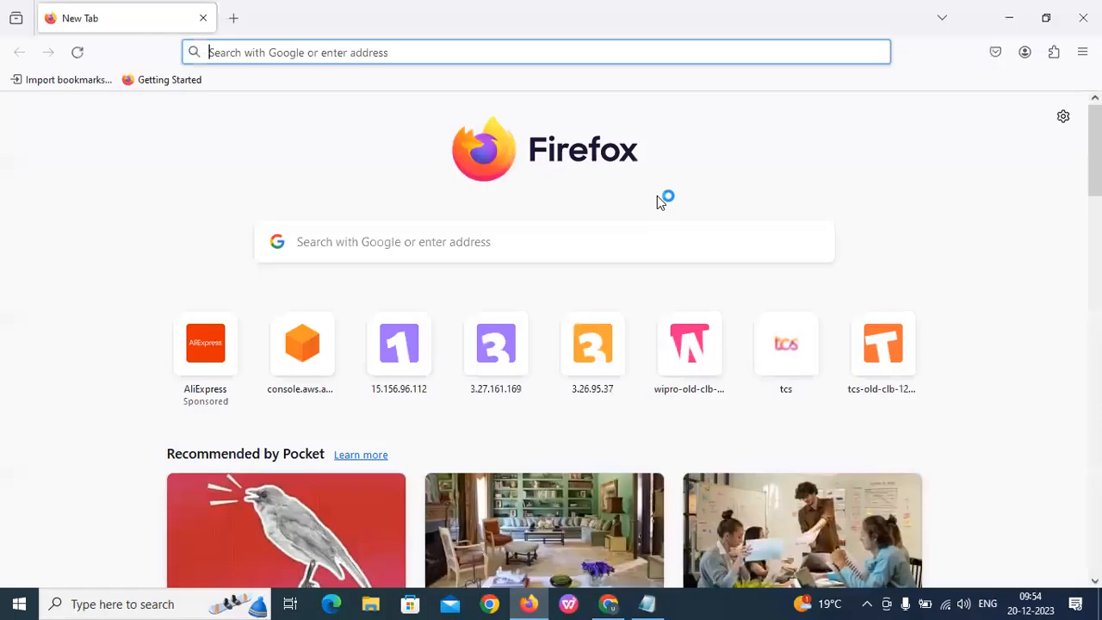
{"action": "left_click", "coordinate": [284, 52]}
{"action": "key", "text": "ctrl+v"}
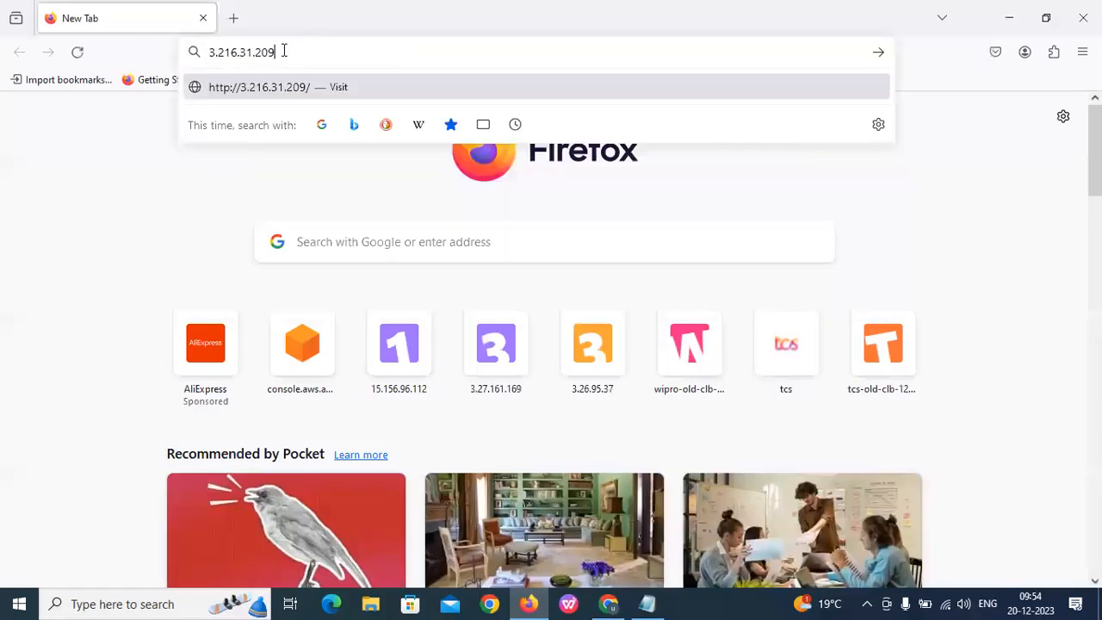
{"action": "key", "text": "Return"}
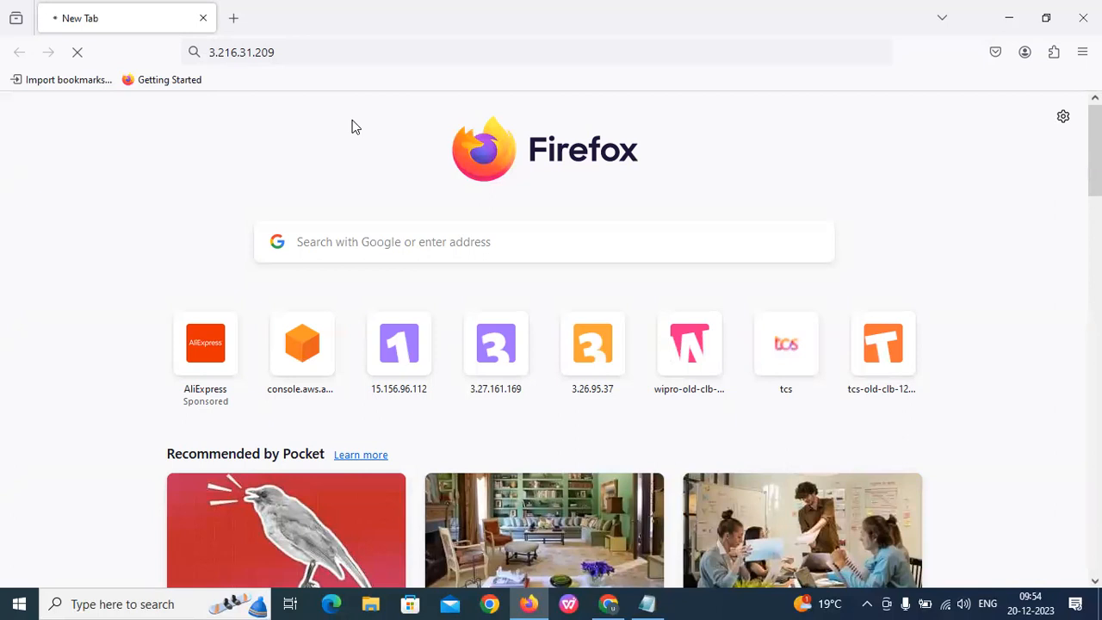
{"action": "scroll", "coordinate": [354, 127], "scroll_direction": "down", "scroll_amount": 2}
{"action": "scroll", "coordinate": [357, 127], "scroll_direction": "up", "scroll_amount": 2}
- Retry 3.216.31.209 in a fresh Firefox tab, then go back to the EC2 console in Chrome
{"action": "left_click", "coordinate": [233, 18]}
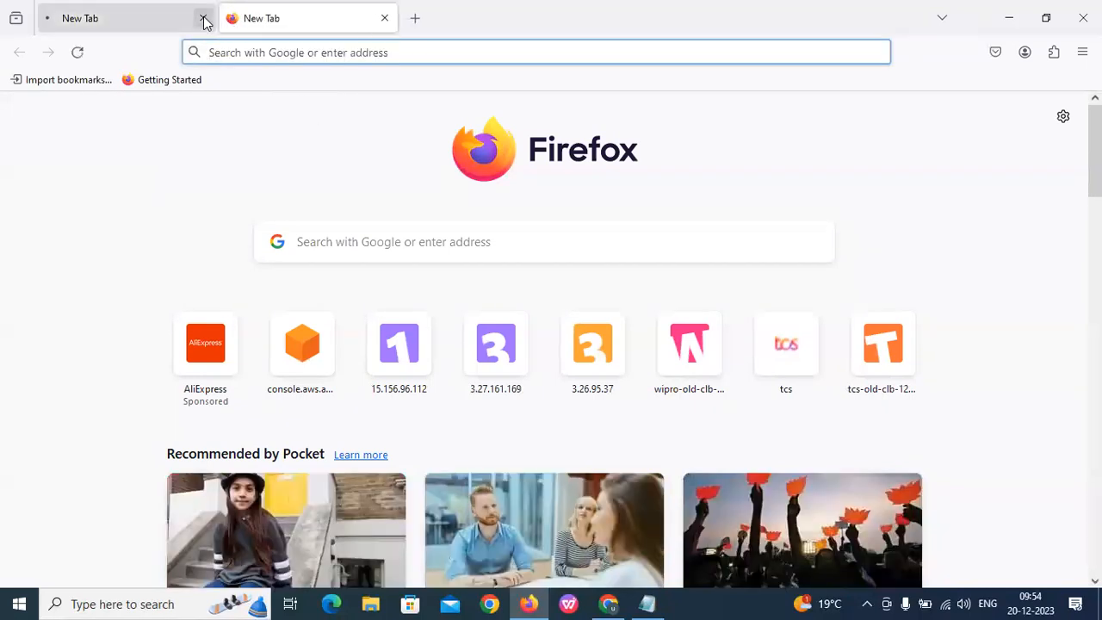
{"action": "left_click", "coordinate": [203, 18]}
{"action": "left_click", "coordinate": [235, 49]}
{"action": "key", "text": "ctrl+v"}
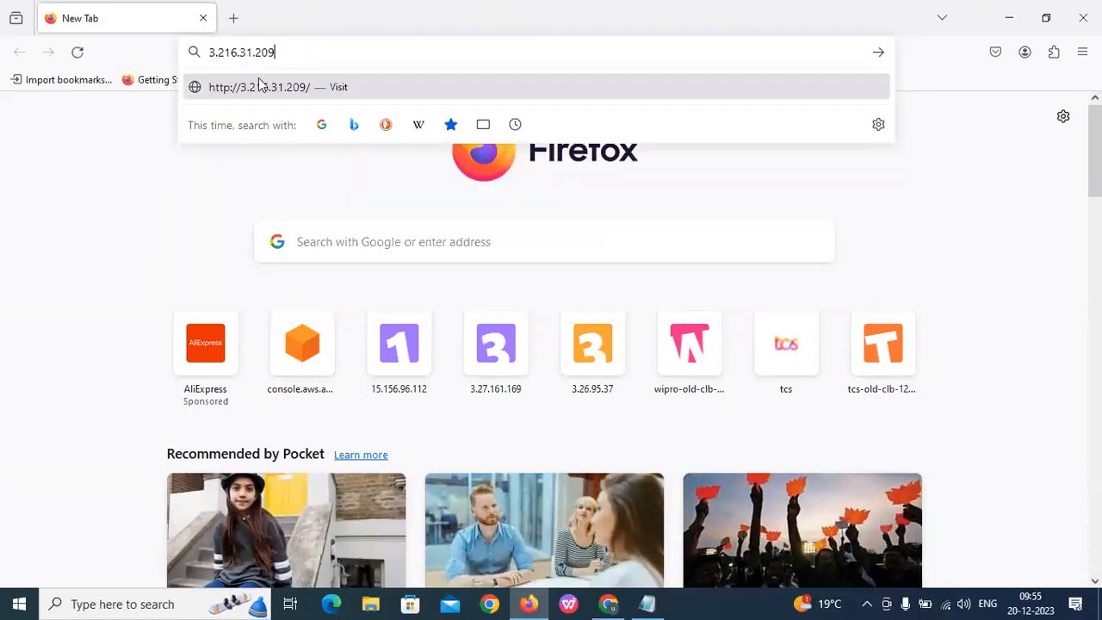
{"action": "left_click", "coordinate": [261, 86]}
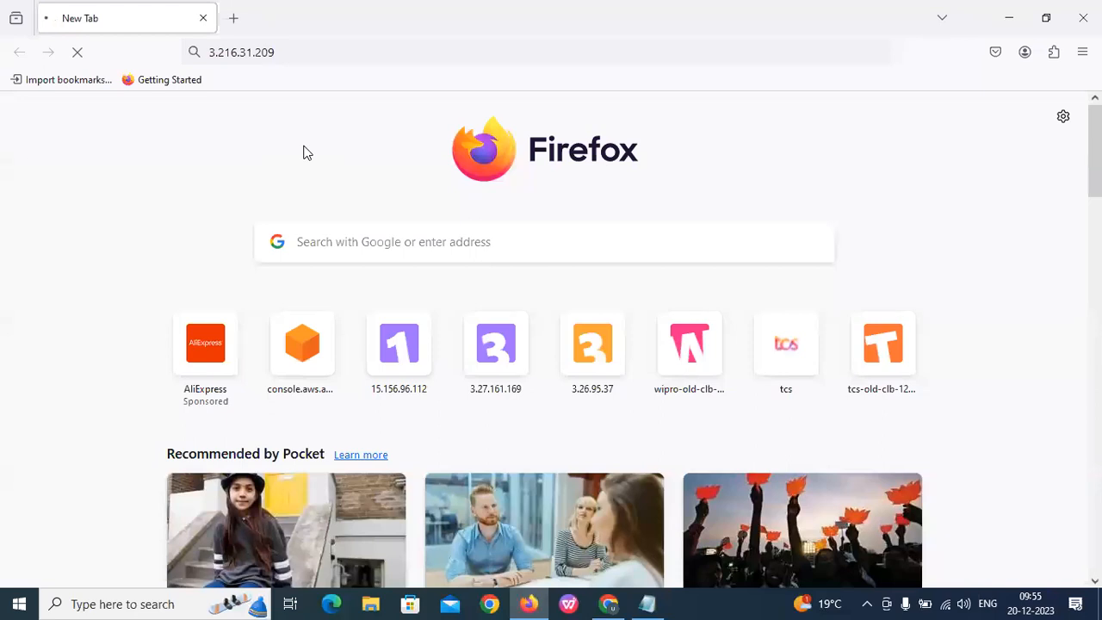
{"action": "scroll", "coordinate": [306, 152], "scroll_direction": "down", "scroll_amount": 3}
{"action": "scroll", "coordinate": [306, 153], "scroll_direction": "up", "scroll_amount": 3}
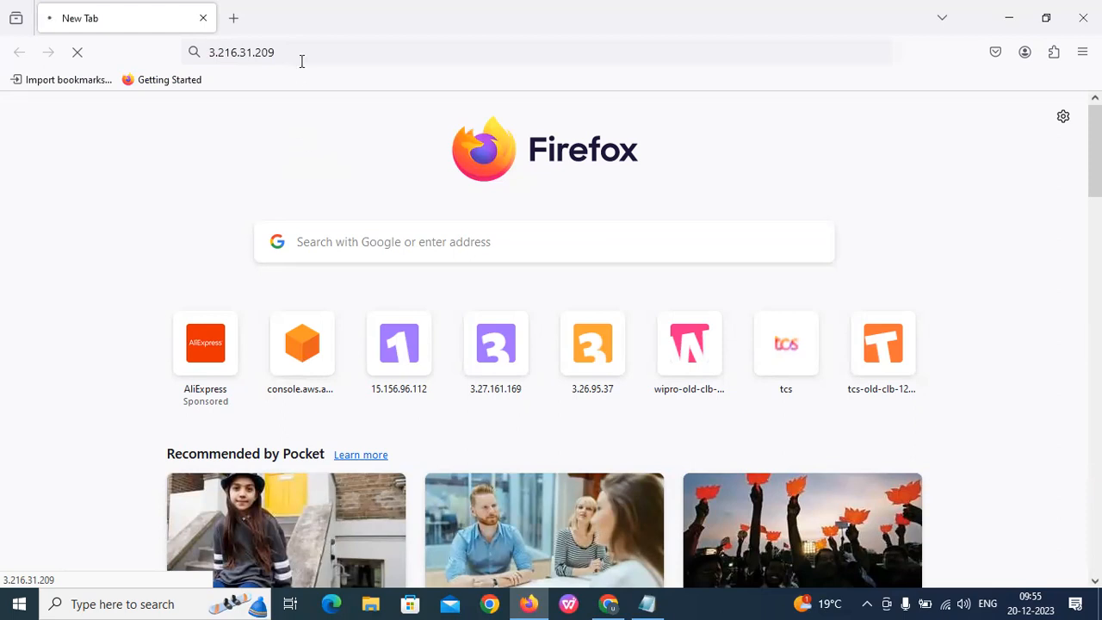
{"action": "left_click", "coordinate": [608, 602]}
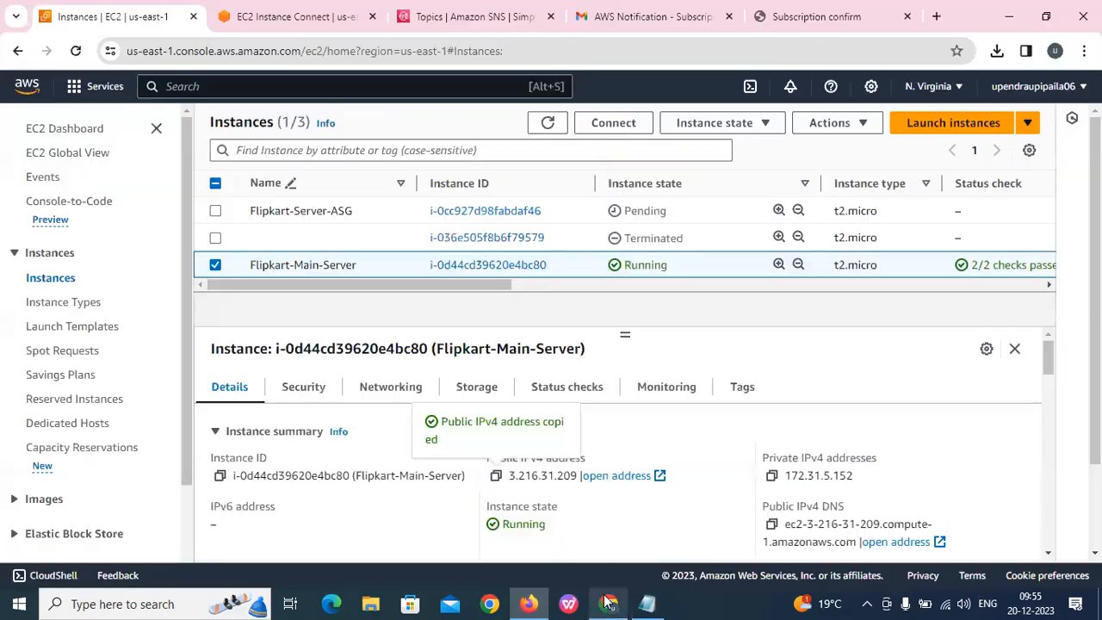
- Refresh the EC2 instance list repeatedly until Flipkart-Server-ASG shows Running
{"action": "left_click", "coordinate": [547, 124]}
{"action": "left_click", "coordinate": [548, 123]}
{"action": "left_click", "coordinate": [548, 123]}
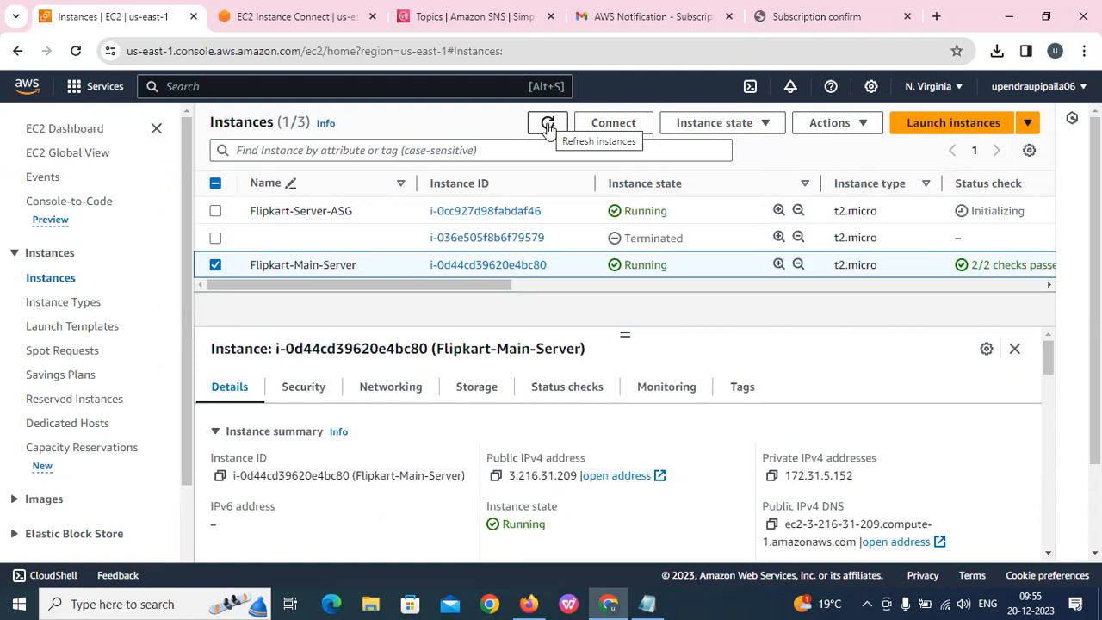
{"action": "left_click", "coordinate": [548, 125]}
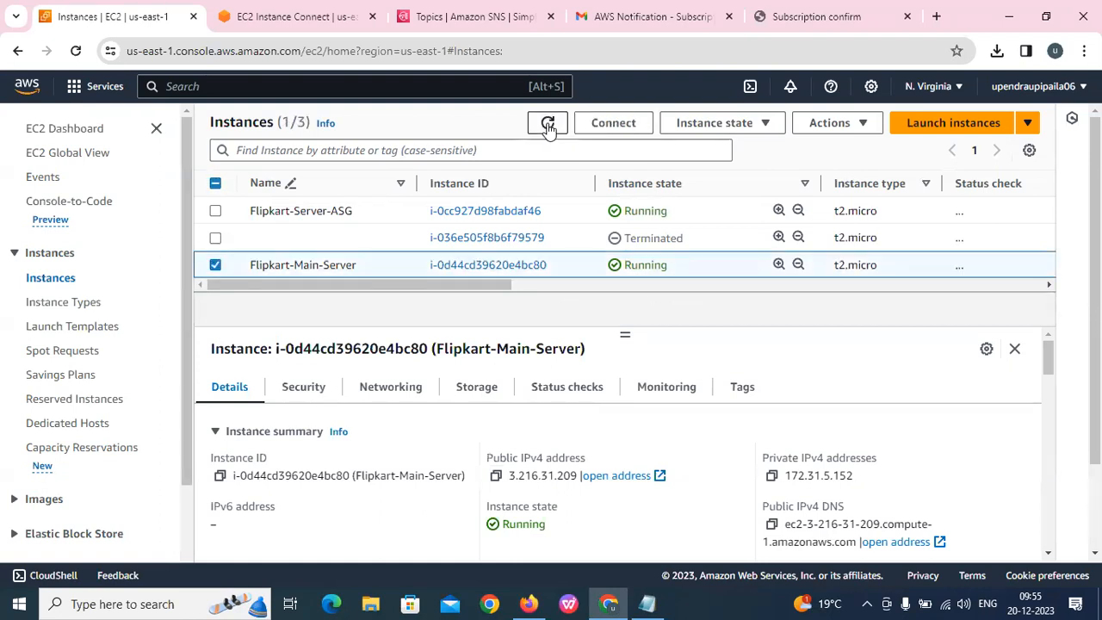
{"action": "left_click", "coordinate": [548, 126]}
{"action": "left_click", "coordinate": [548, 127]}
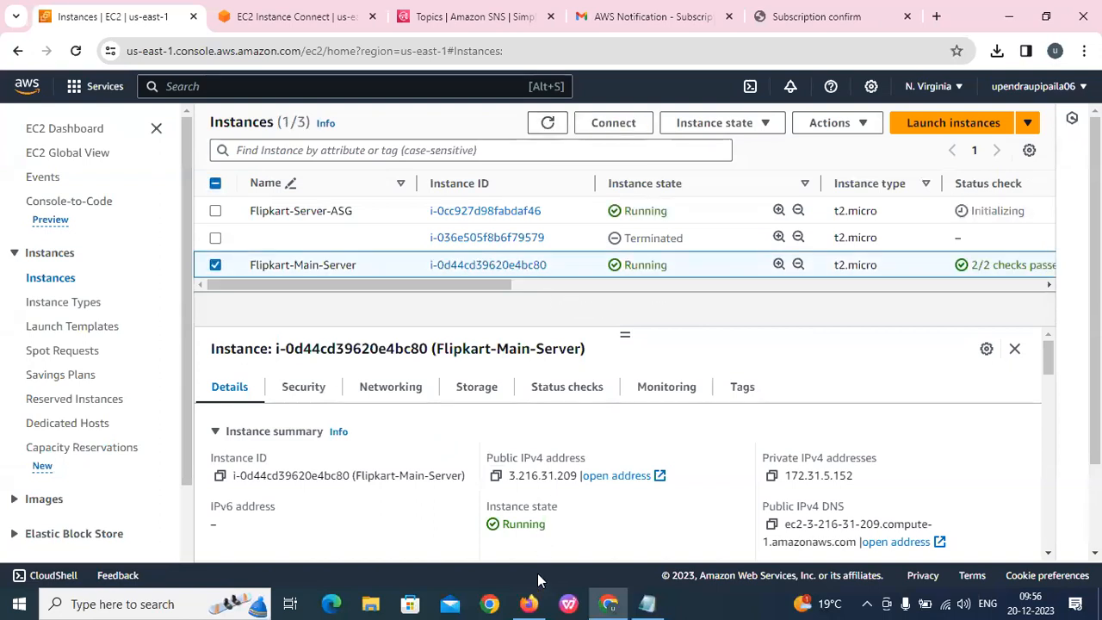
{"action": "scroll", "coordinate": [60, 516], "scroll_direction": "down", "scroll_amount": 2}
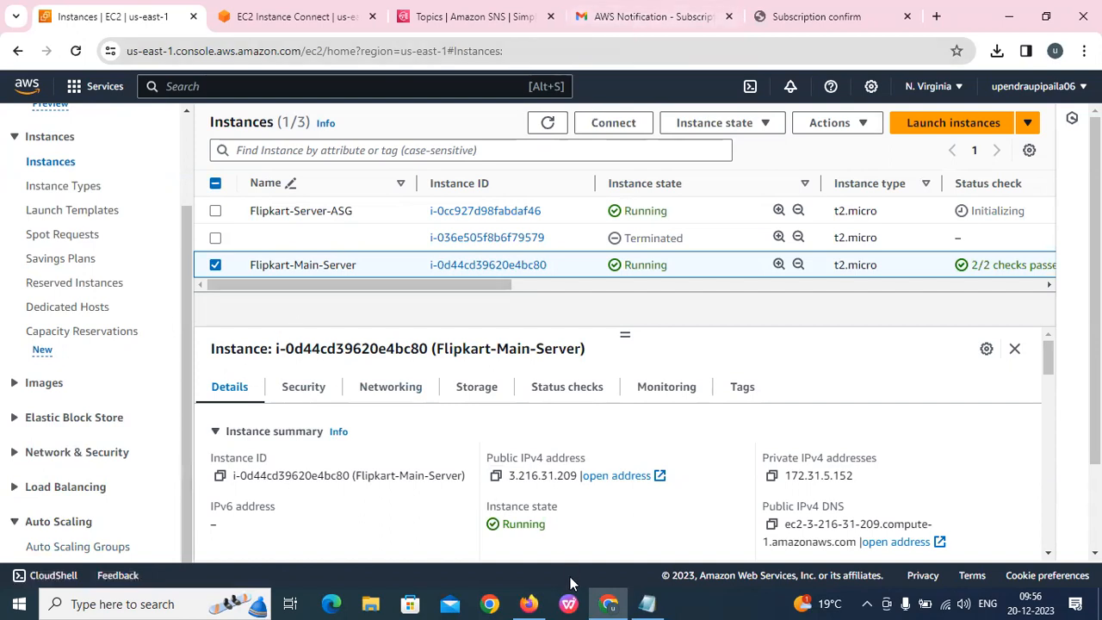
- Retry 3.216.31.209 in Firefox, then close the timed-out Firefox window
{"action": "left_click", "coordinate": [528, 603]}
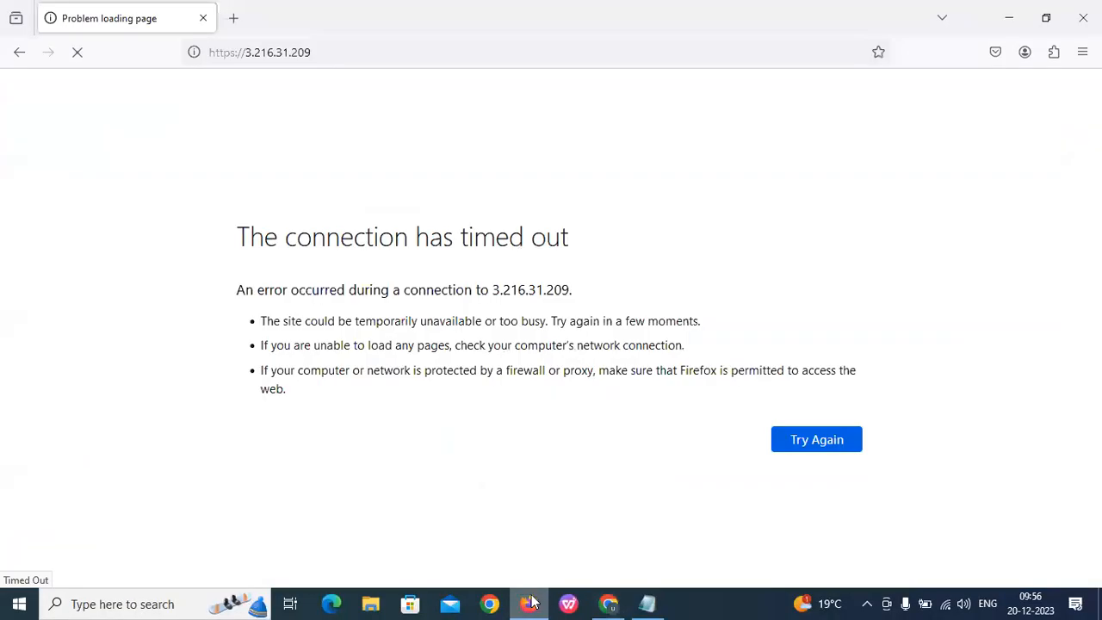
{"action": "left_click", "coordinate": [785, 438]}
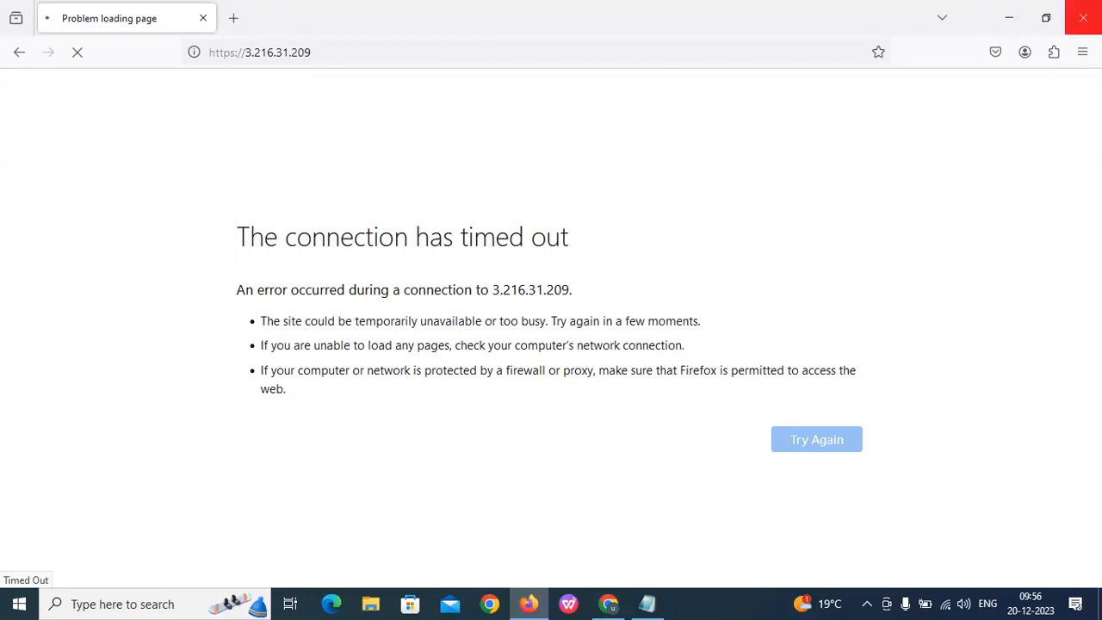
{"action": "left_click", "coordinate": [1083, 17]}
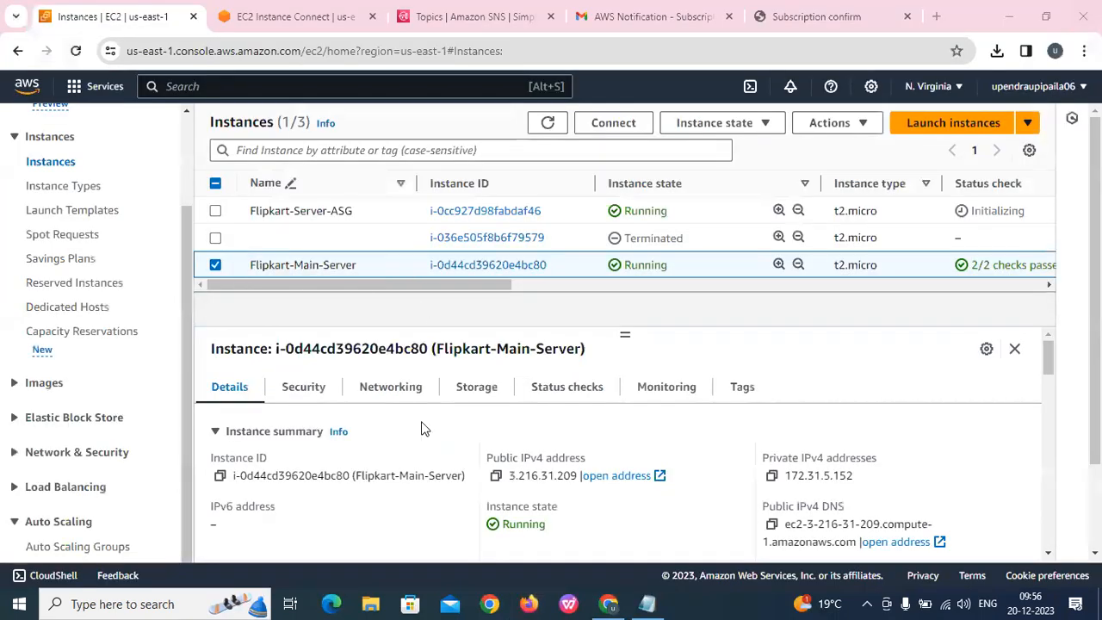
- Close the subscription tab, load 3.216.31.209 in a new Chrome tab, and return to Instance Connect
{"action": "left_click", "coordinate": [845, 19]}
{"action": "left_click", "coordinate": [906, 16]}
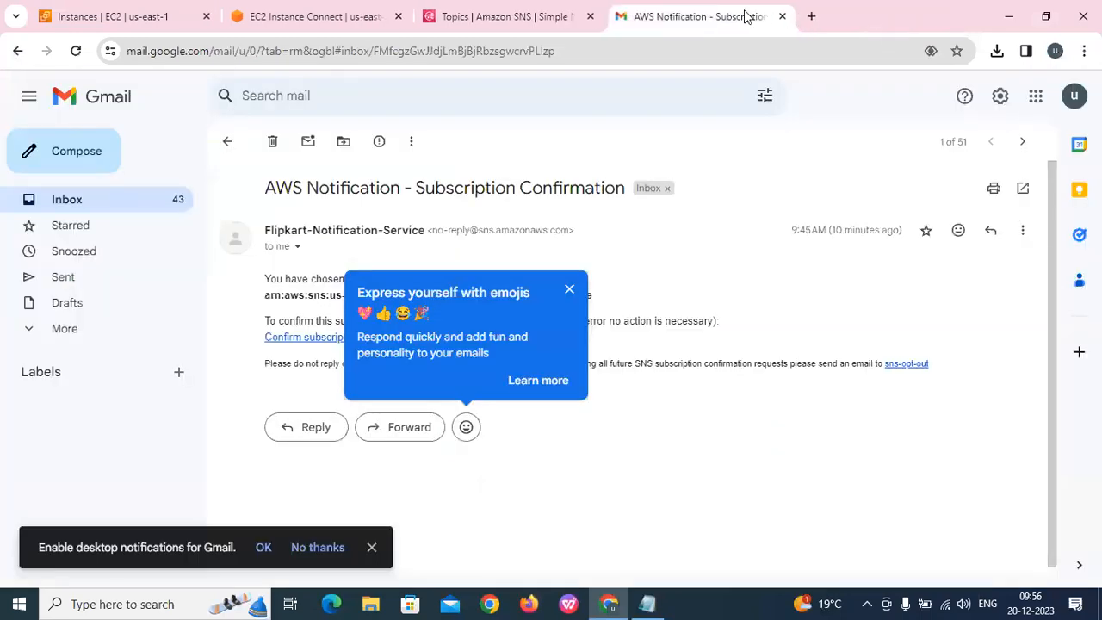
{"action": "left_click", "coordinate": [809, 17]}
{"action": "key", "text": "ctrl+v"}
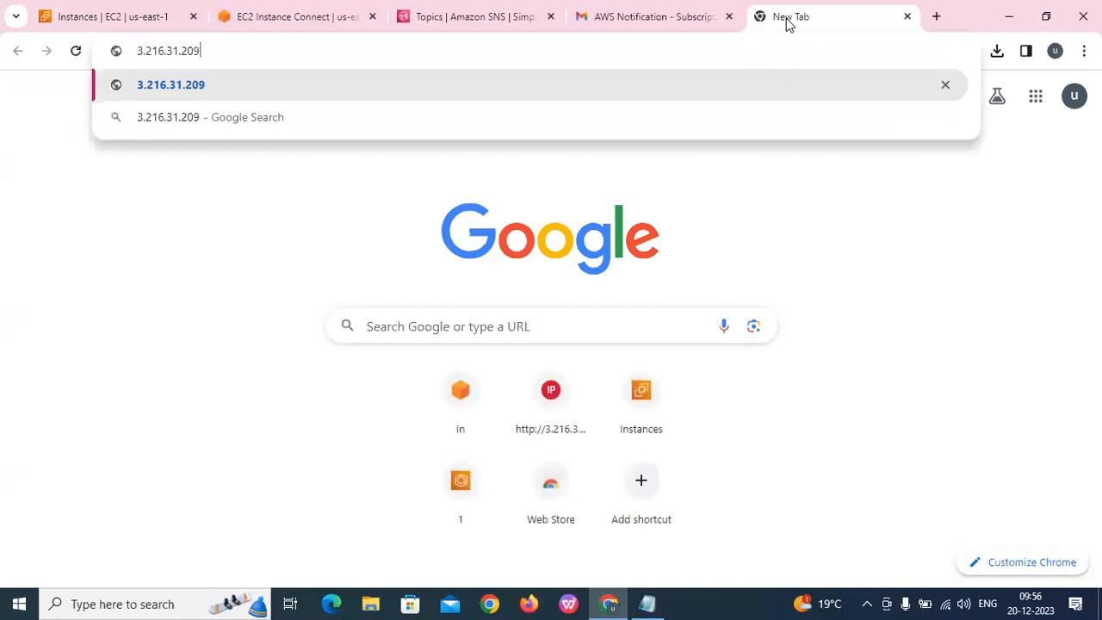
{"action": "key", "text": "Return"}
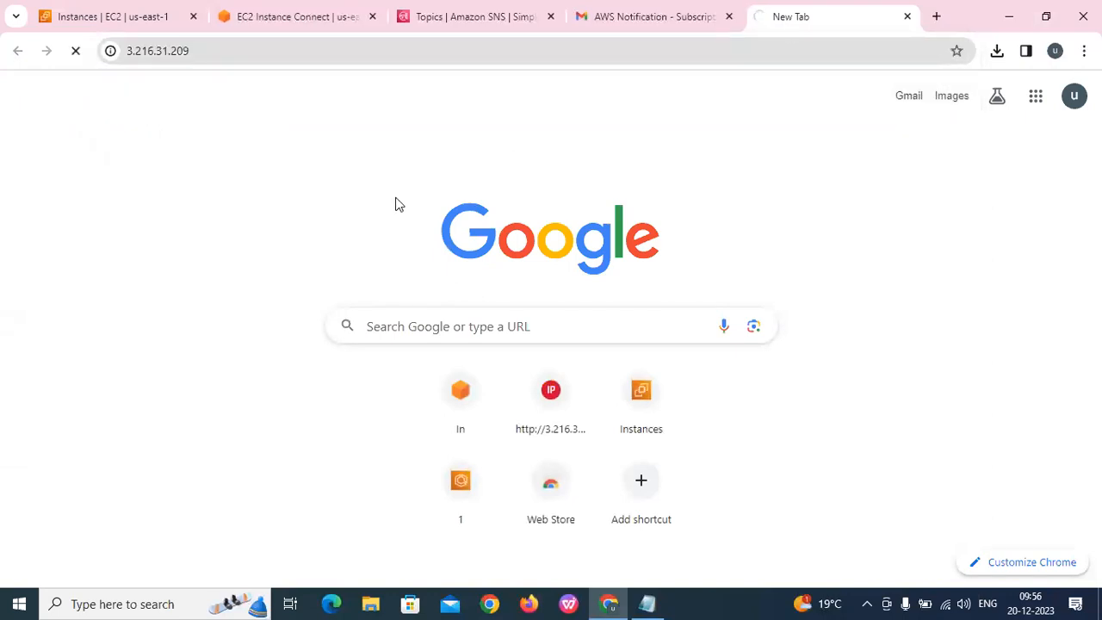
{"action": "key", "text": "F5"}
{"action": "left_click", "coordinate": [221, 16]}
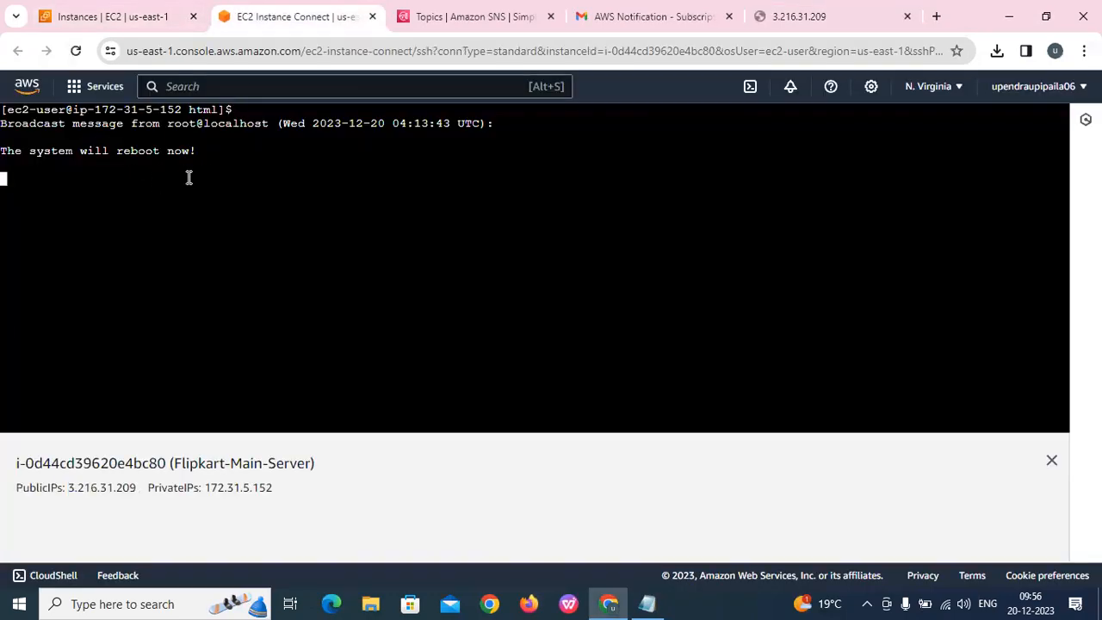
- Reconnect to Flipkart-Main-Server's terminal, run sudo systemctl start httpd, and close the 3.216.31.209 tab
{"action": "left_click", "coordinate": [76, 51]}
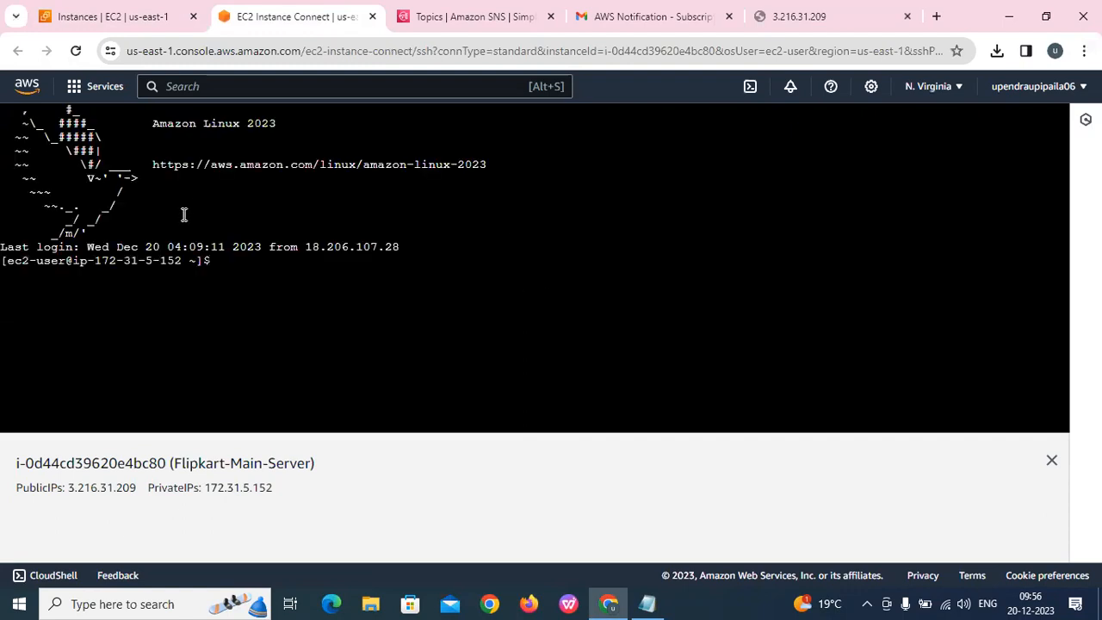
{"action": "type", "text": "sudo systemctl start"}
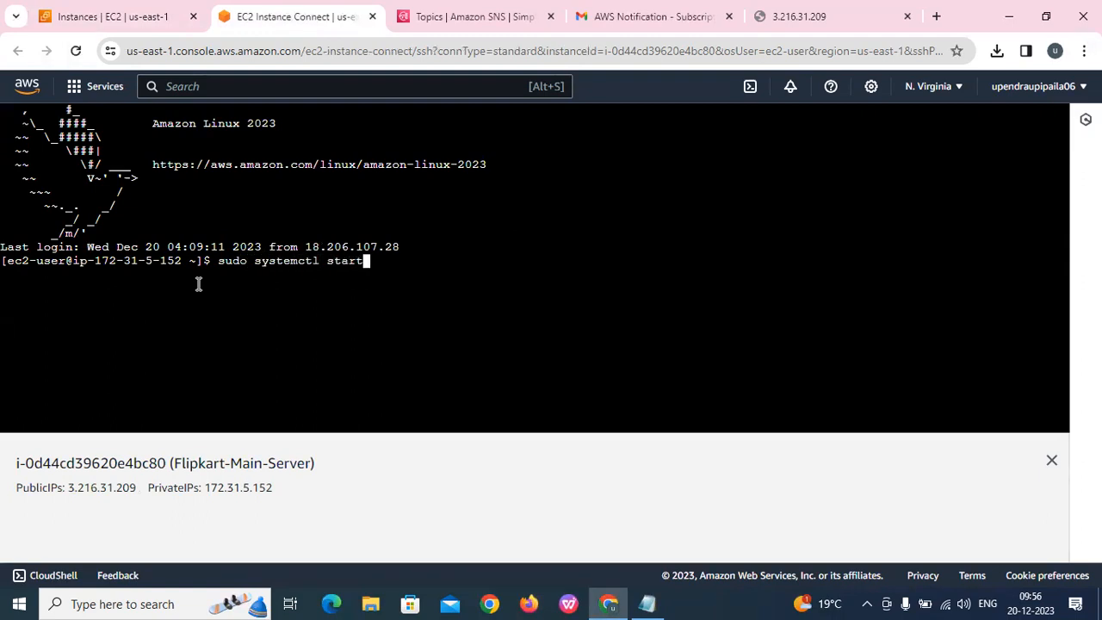
{"action": "type", "text": " httpd"}
{"action": "key", "text": "Return"}
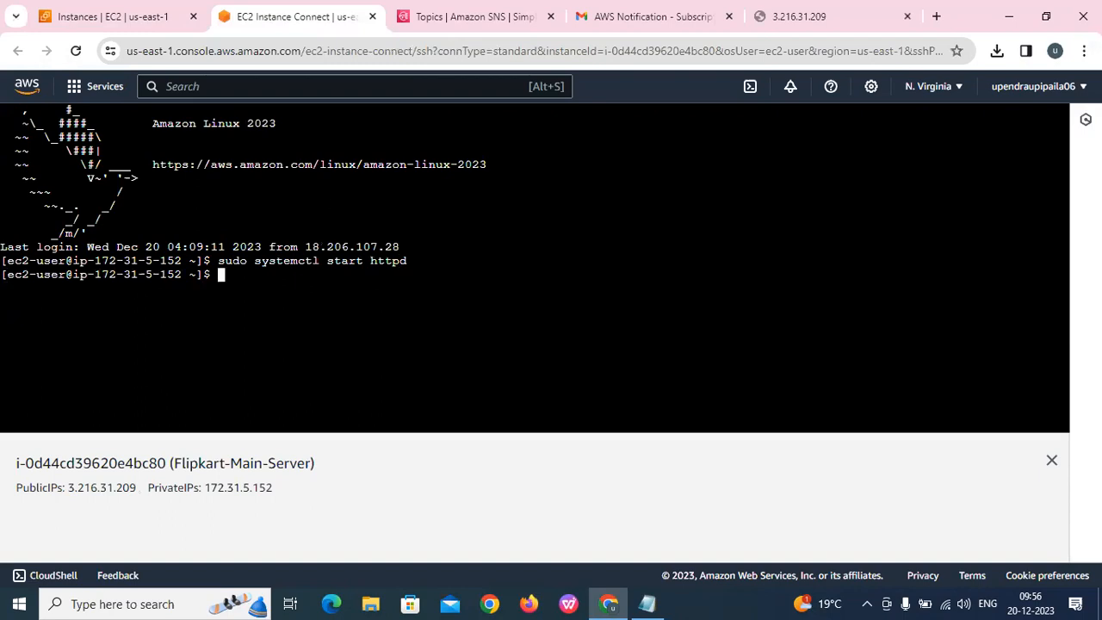
{"action": "left_click", "coordinate": [906, 16]}
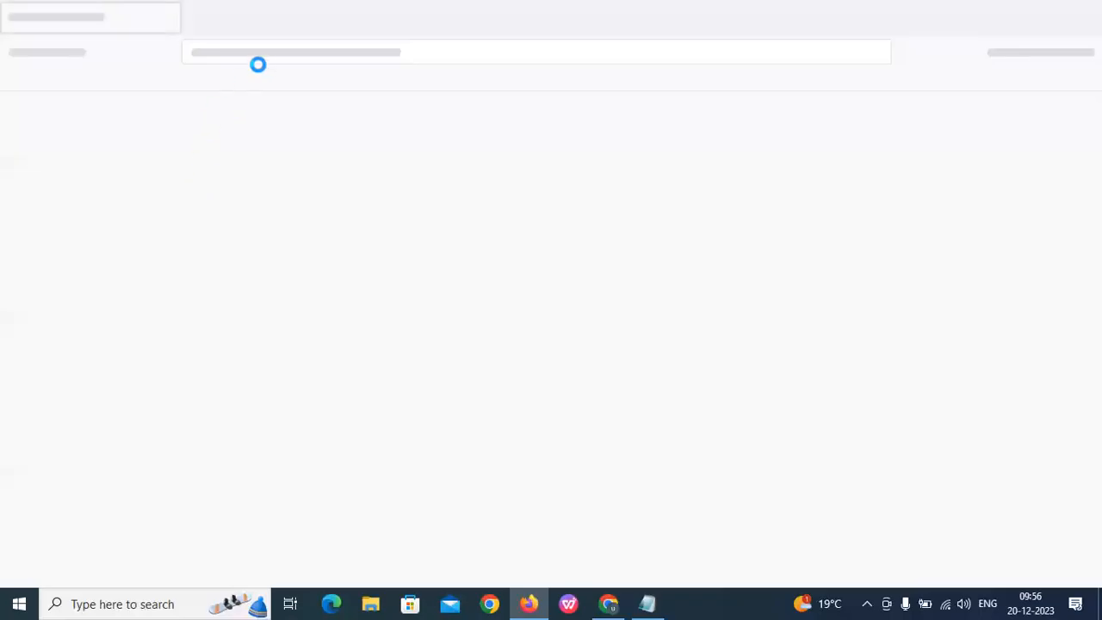
- Load 3.216.31.209 in Firefox to see the yellow WELCOME TO FLIPKART SERVICE page, then switch to Chrome
{"action": "left_click", "coordinate": [261, 55]}
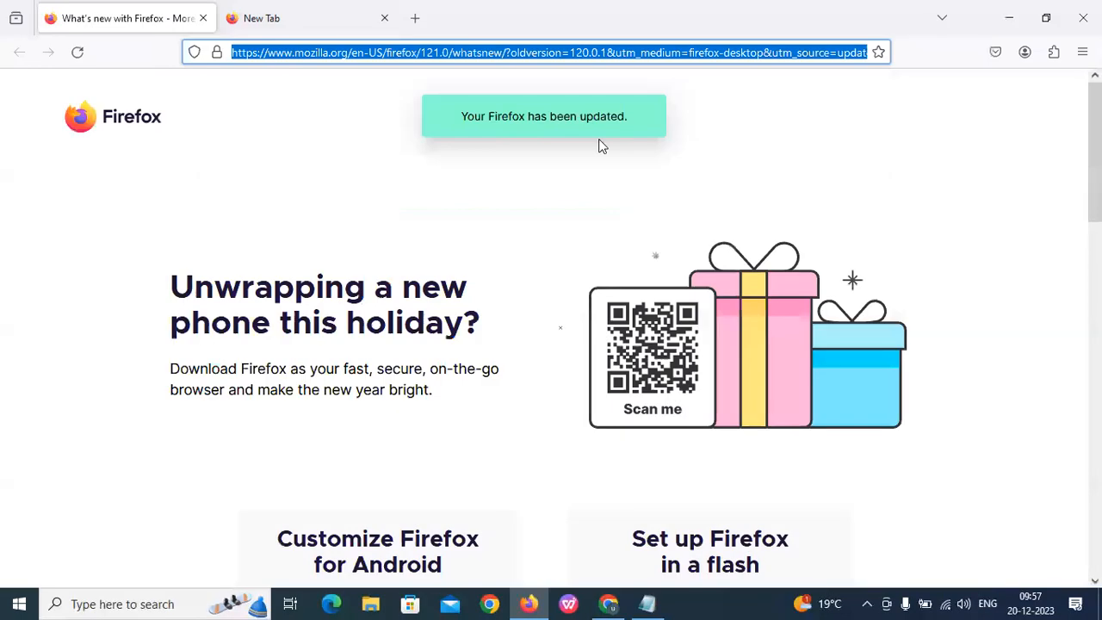
{"action": "left_click", "coordinate": [385, 18]}
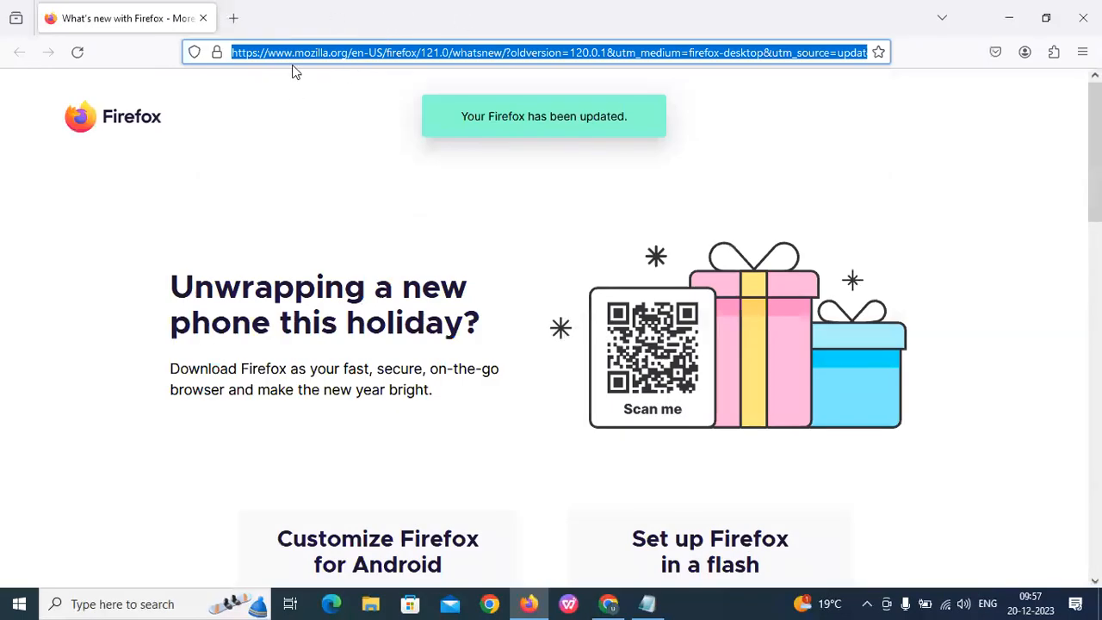
{"action": "key", "text": "BackSpace"}
{"action": "type", "text": "3.216.31.209"}
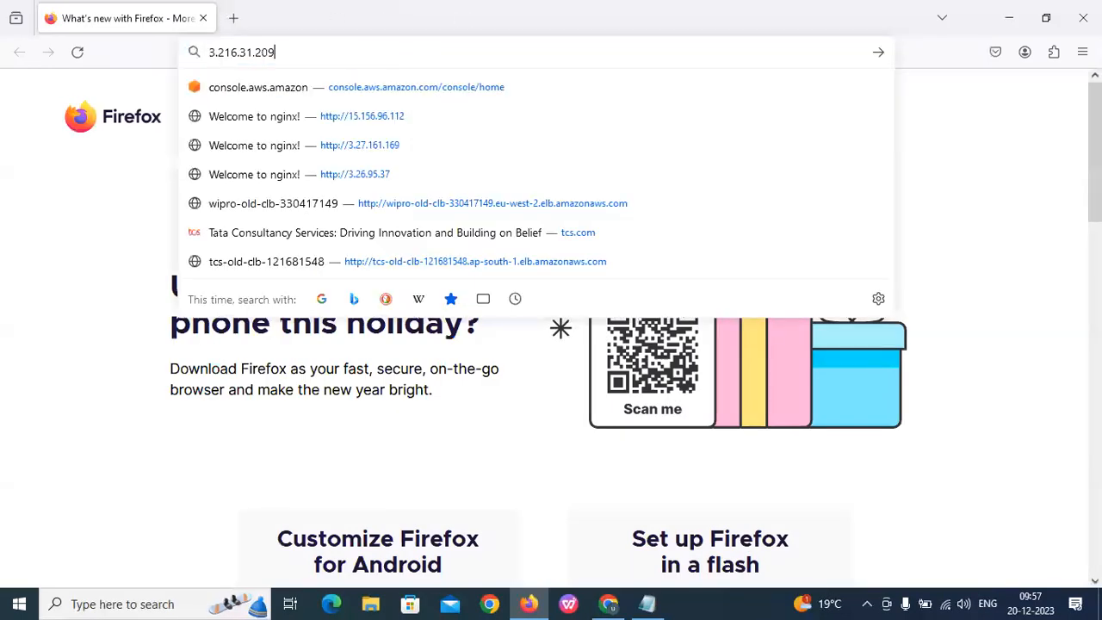
{"action": "key", "text": "Return"}
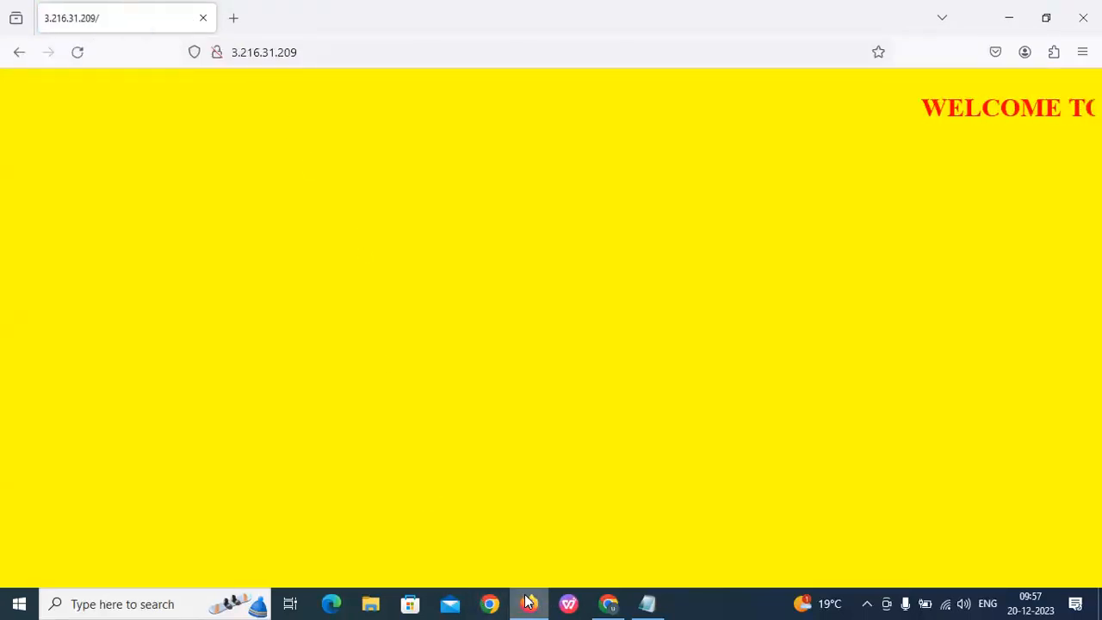
{"action": "left_click_drag", "start_coordinate": [823, 113], "coordinate": [1072, 109]}
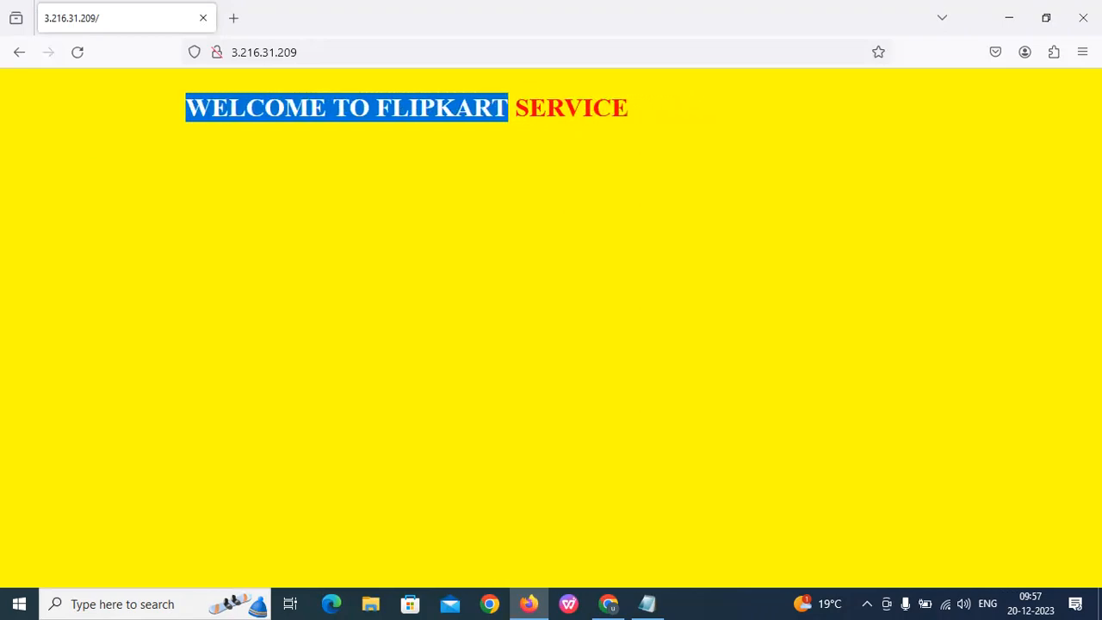
{"action": "left_click", "coordinate": [610, 605]}
- Open Flipkart-ASG's details page via Auto Scaling Groups in the EC2 sidebar
{"action": "left_click", "coordinate": [86, 16]}
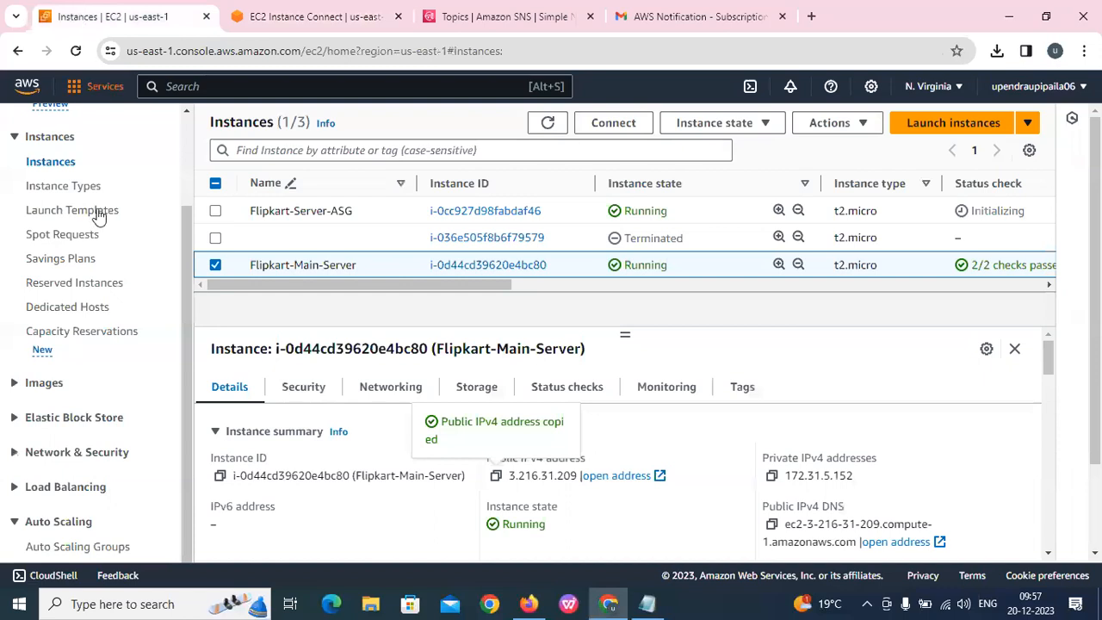
{"action": "left_click", "coordinate": [15, 138]}
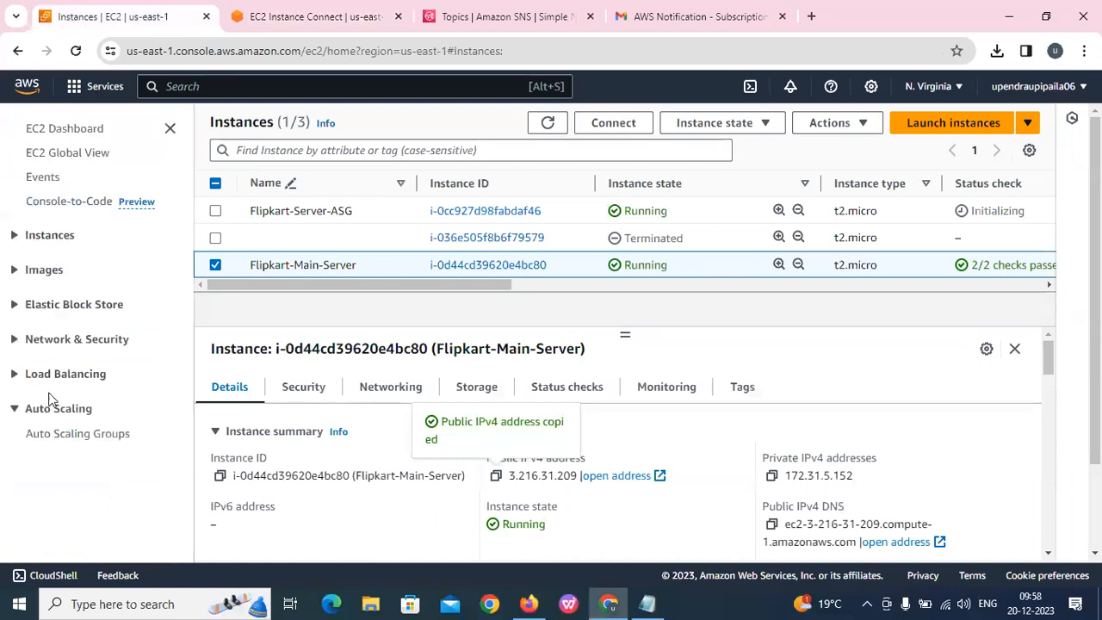
{"action": "left_click", "coordinate": [55, 435]}
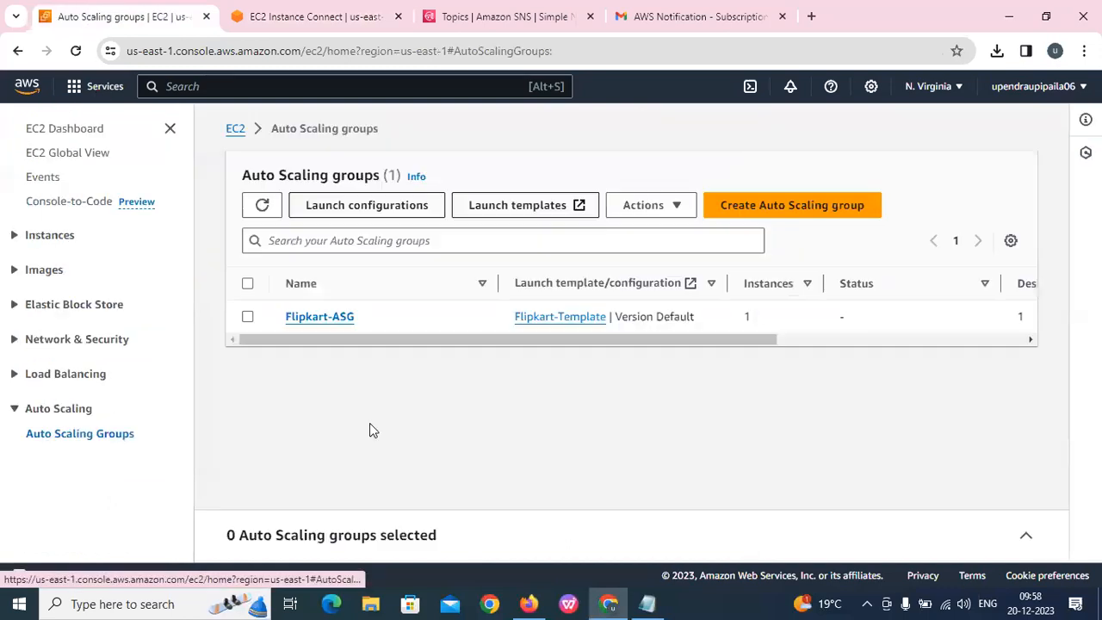
{"action": "left_click", "coordinate": [323, 317]}
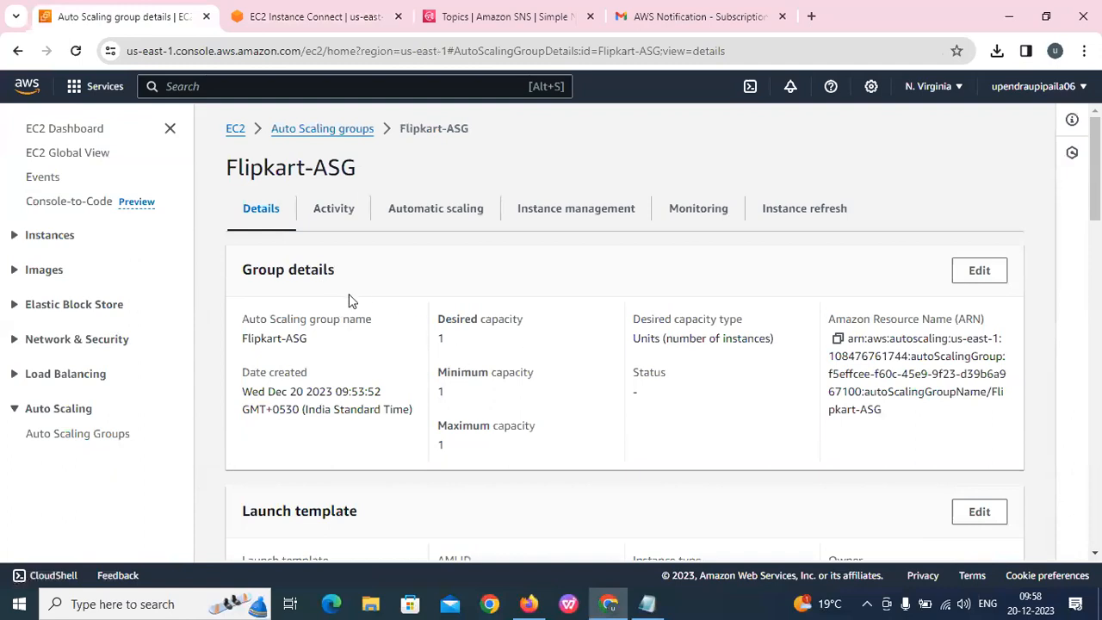
{"action": "left_click_drag", "start_coordinate": [247, 267], "coordinate": [349, 272]}
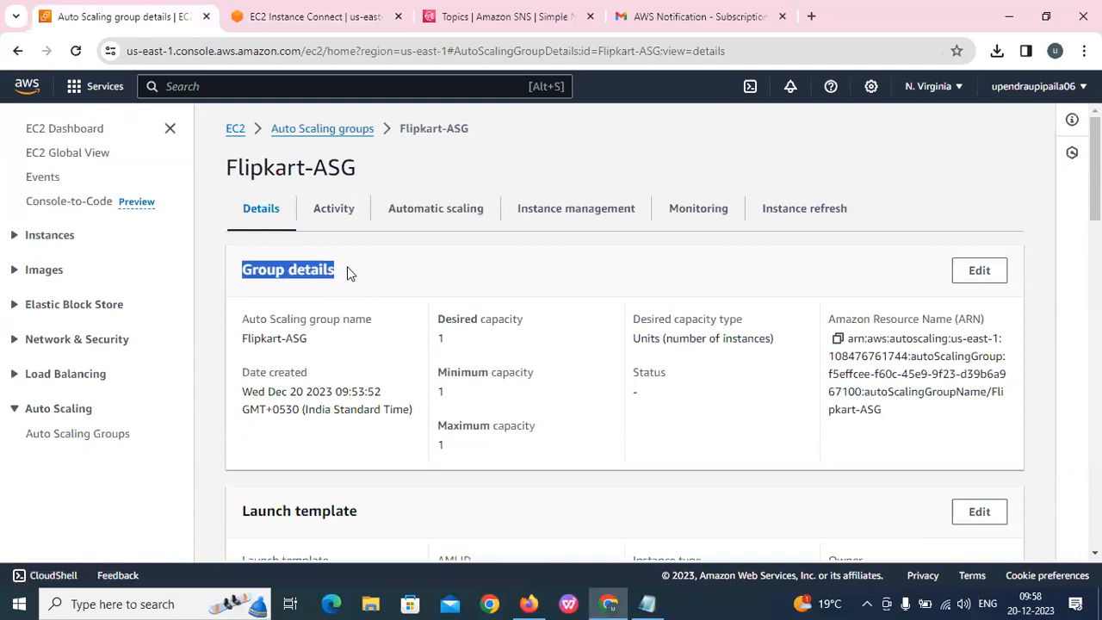
- Edit Flipkart-ASG's group size, entering desired capacity 5, minimum 5 and maximum 10
{"action": "left_click", "coordinate": [978, 270]}
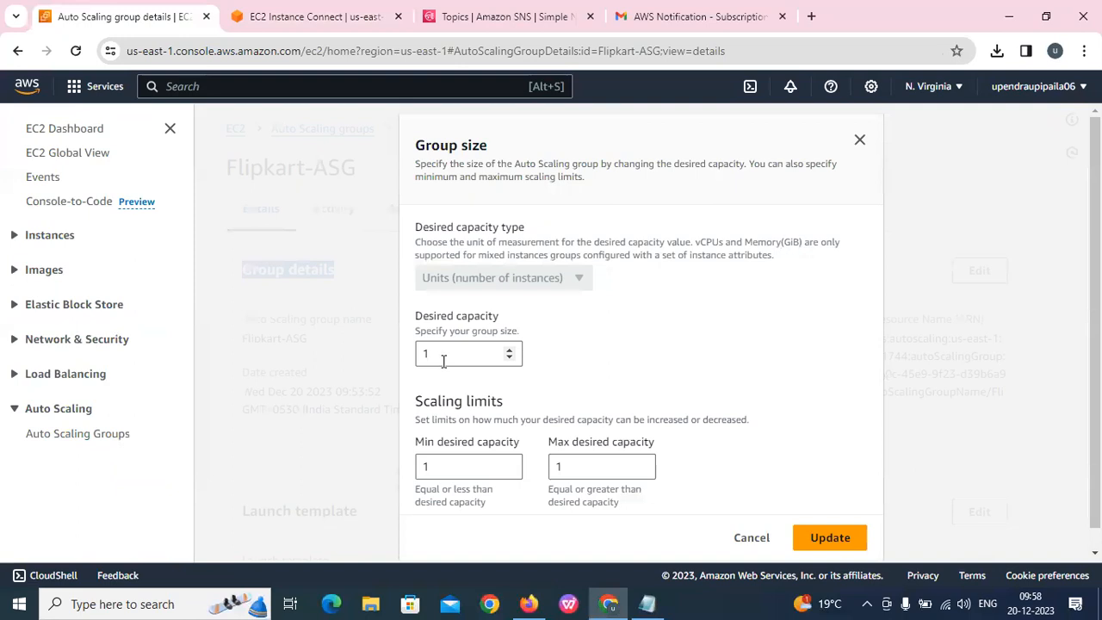
{"action": "scroll", "coordinate": [442, 361], "scroll_direction": "down", "scroll_amount": 1}
{"action": "left_click", "coordinate": [444, 336]}
{"action": "left_click", "coordinate": [445, 444]}
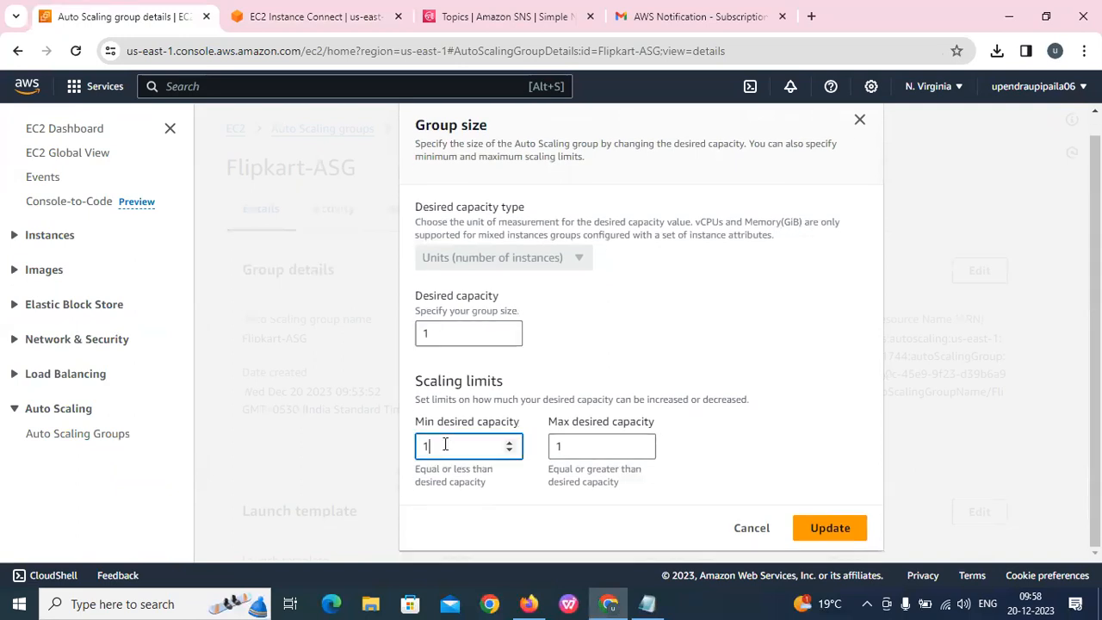
{"action": "left_click", "coordinate": [448, 337]}
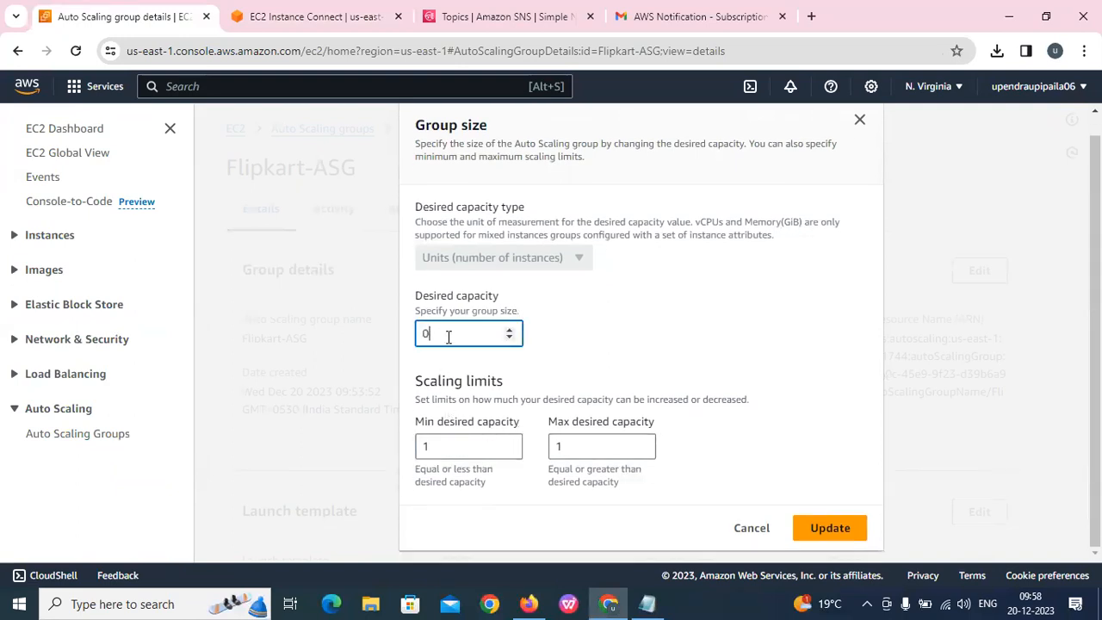
{"action": "left_click", "coordinate": [443, 437]}
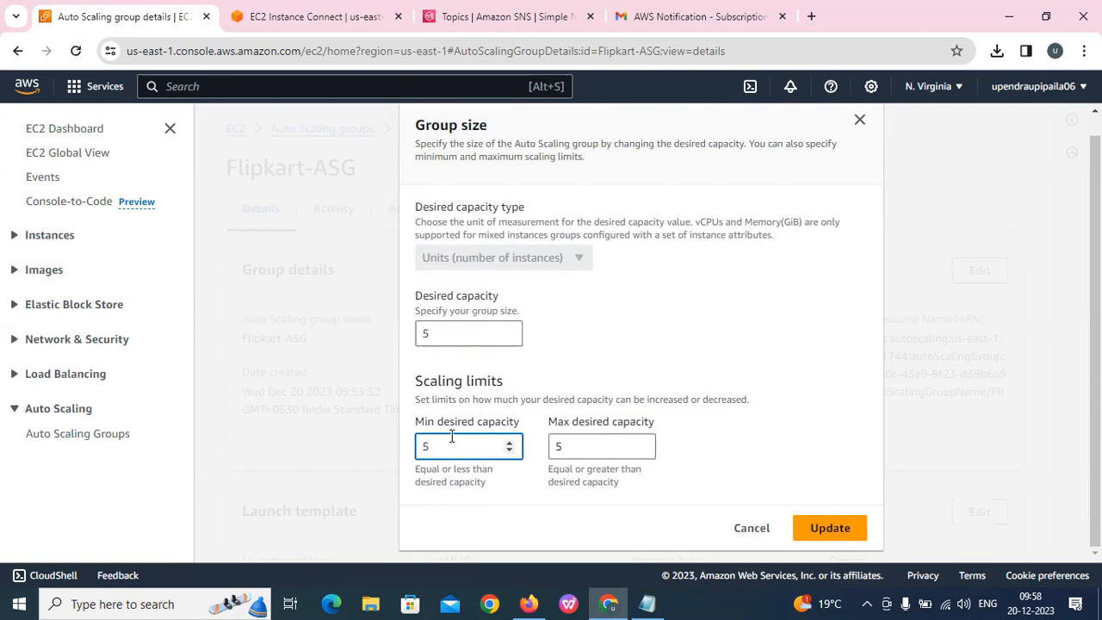
{"action": "left_click", "coordinate": [577, 444]}
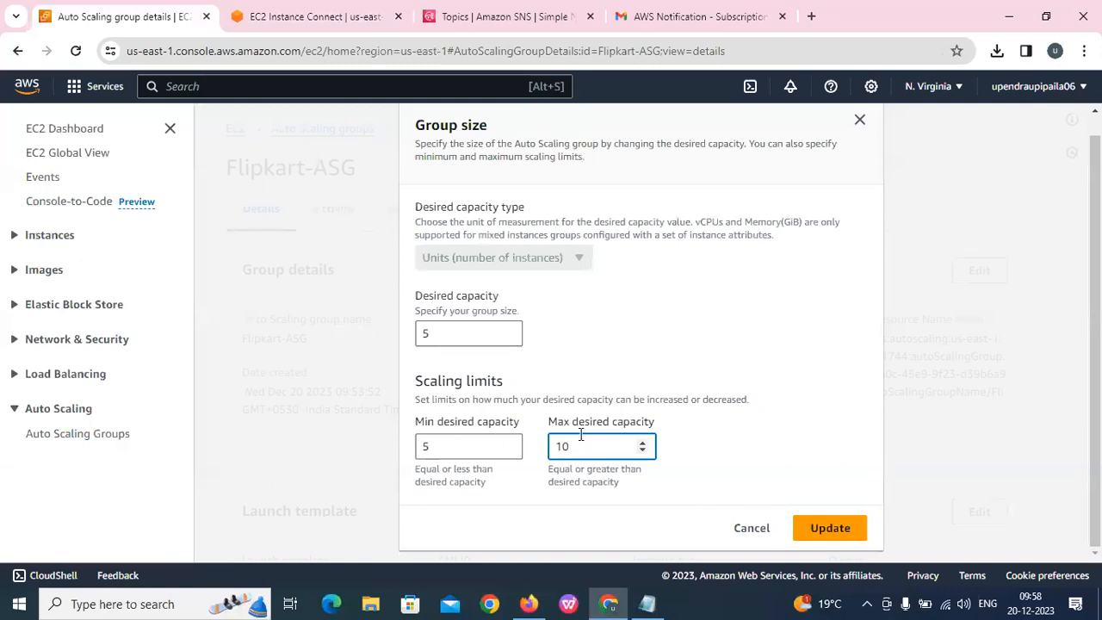
{"action": "left_click_drag", "start_coordinate": [553, 412], "coordinate": [579, 418]}
{"action": "left_click", "coordinate": [573, 448]}
- Double-check the desired 5, minimum 5, maximum 10 values and apply the update
{"action": "left_click", "coordinate": [448, 336]}
{"action": "left_click", "coordinate": [445, 448]}
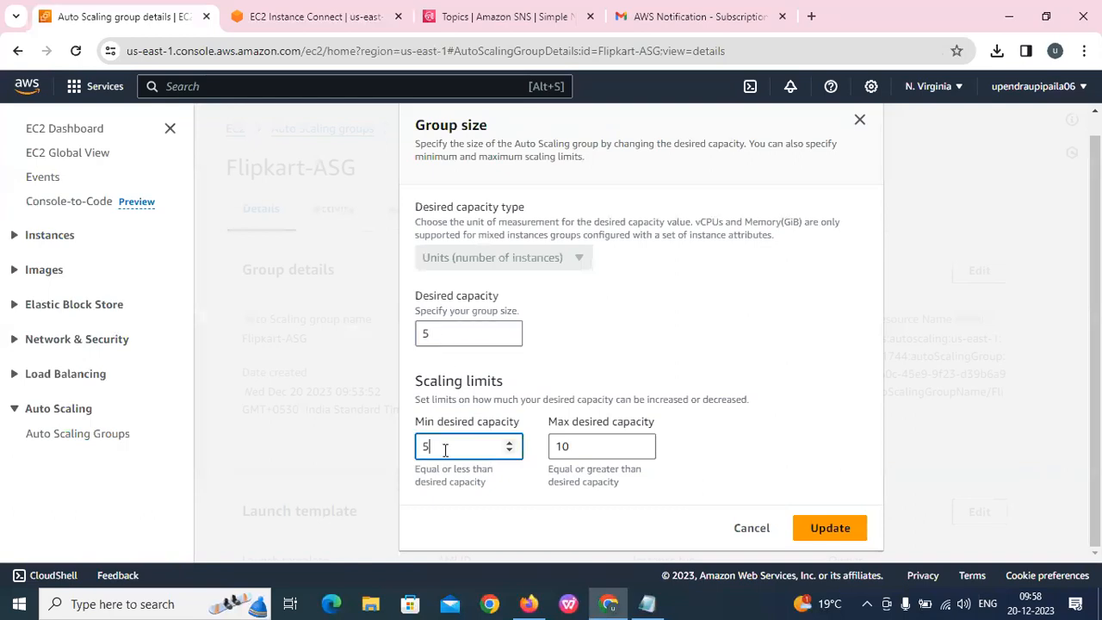
{"action": "left_click", "coordinate": [577, 447]}
{"action": "left_click", "coordinate": [433, 331]}
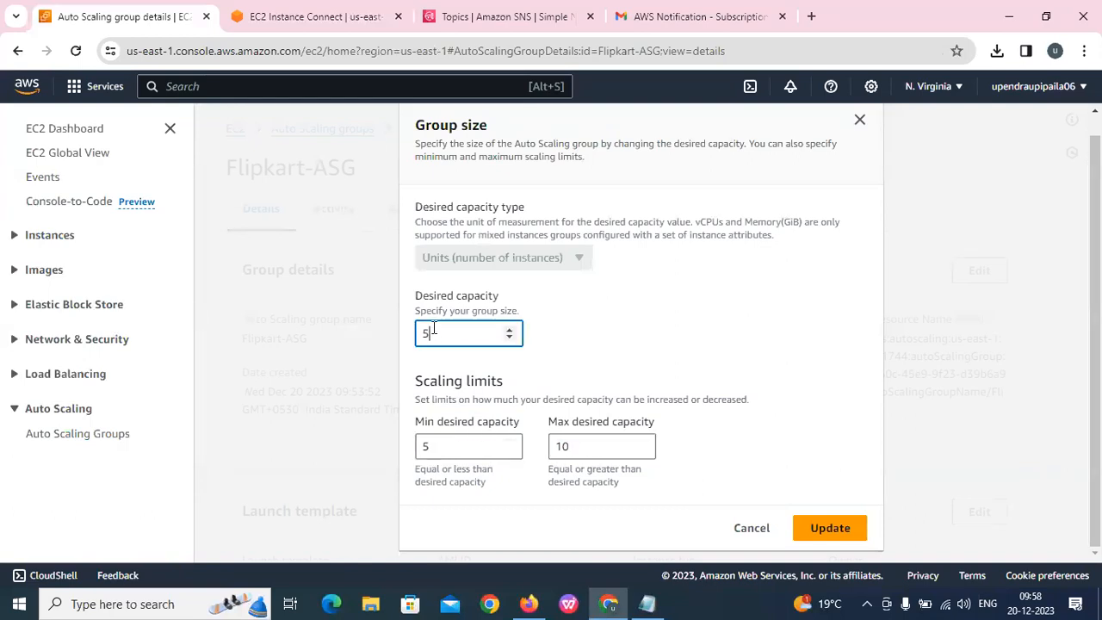
{"action": "left_click", "coordinate": [444, 442]}
{"action": "left_click", "coordinate": [434, 342]}
{"action": "left_click", "coordinate": [440, 443]}
{"action": "left_click", "coordinate": [443, 337]}
{"action": "left_click", "coordinate": [830, 528]}
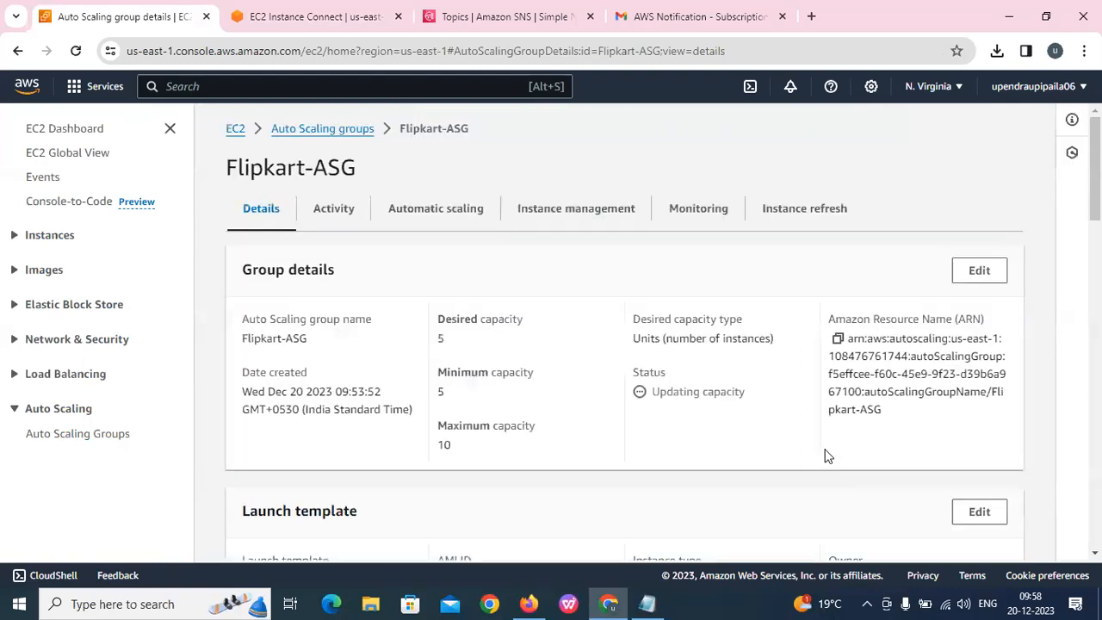
- Open the EC2 instances list and refresh until four new Flipkart-Server-ASG instances appear pending
{"action": "left_click", "coordinate": [14, 239]}
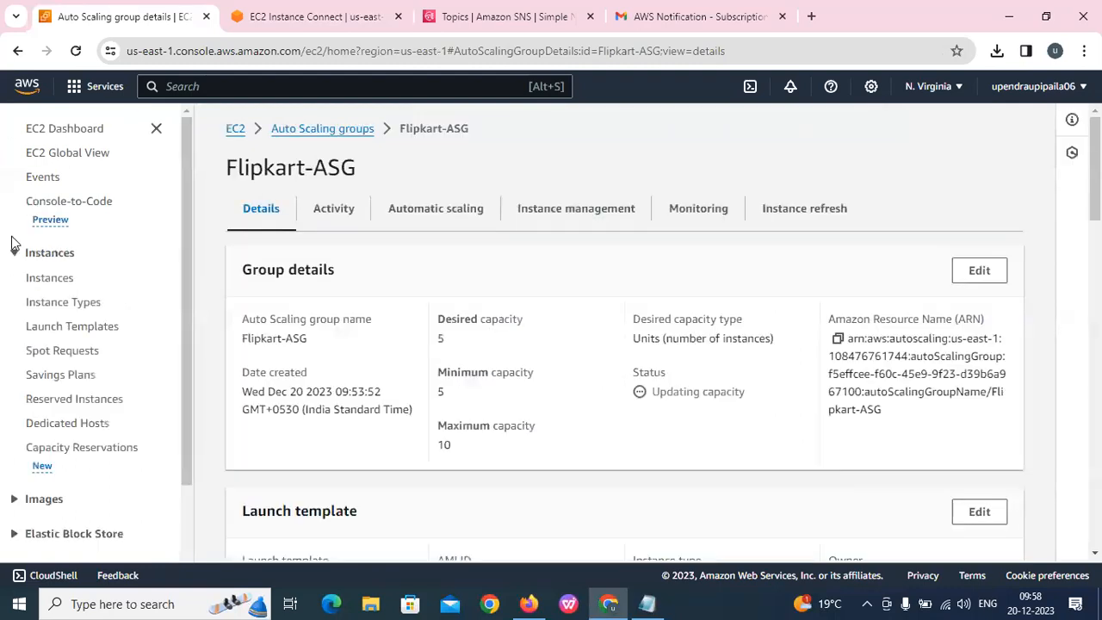
{"action": "left_click", "coordinate": [50, 277]}
{"action": "left_click", "coordinate": [549, 123]}
{"action": "left_click_drag", "start_coordinate": [623, 334], "coordinate": [625, 438]}
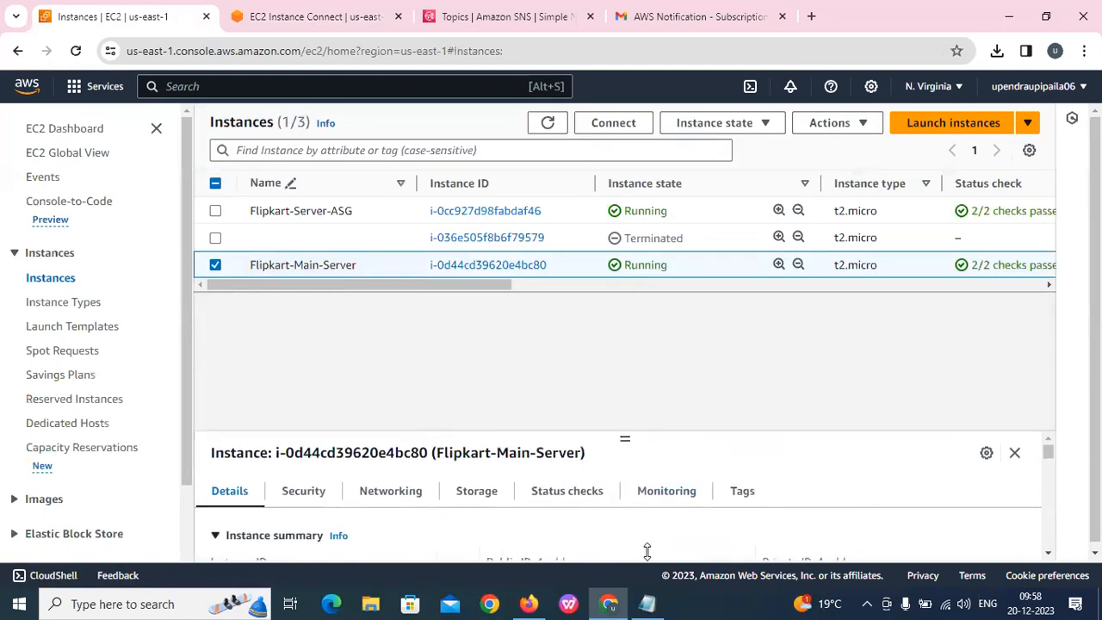
{"action": "left_click", "coordinate": [549, 130]}
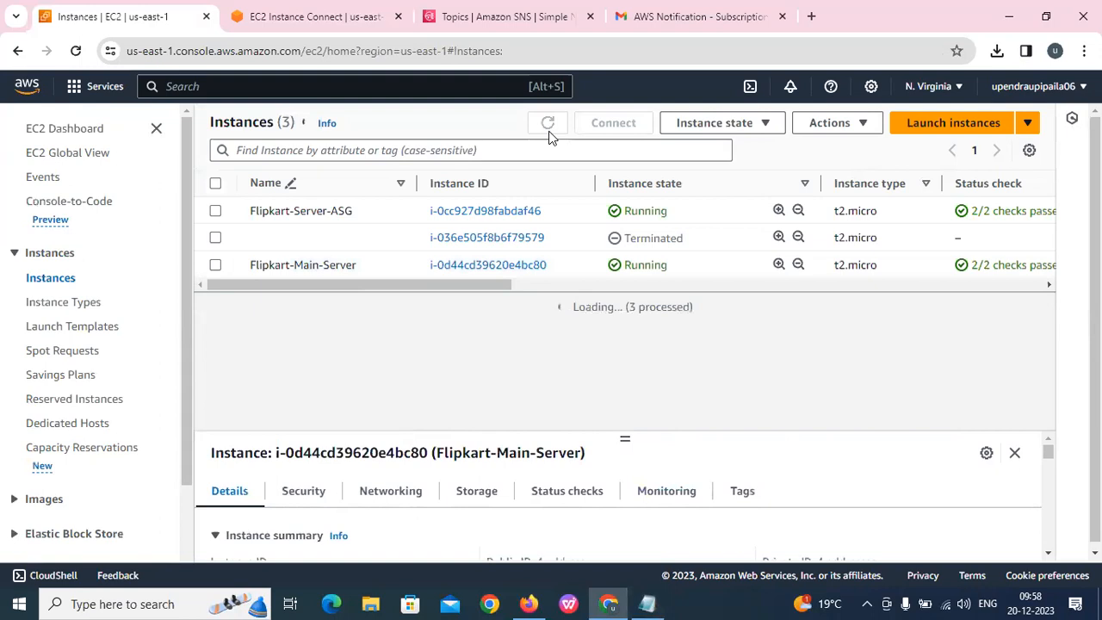
{"action": "left_click", "coordinate": [548, 126]}
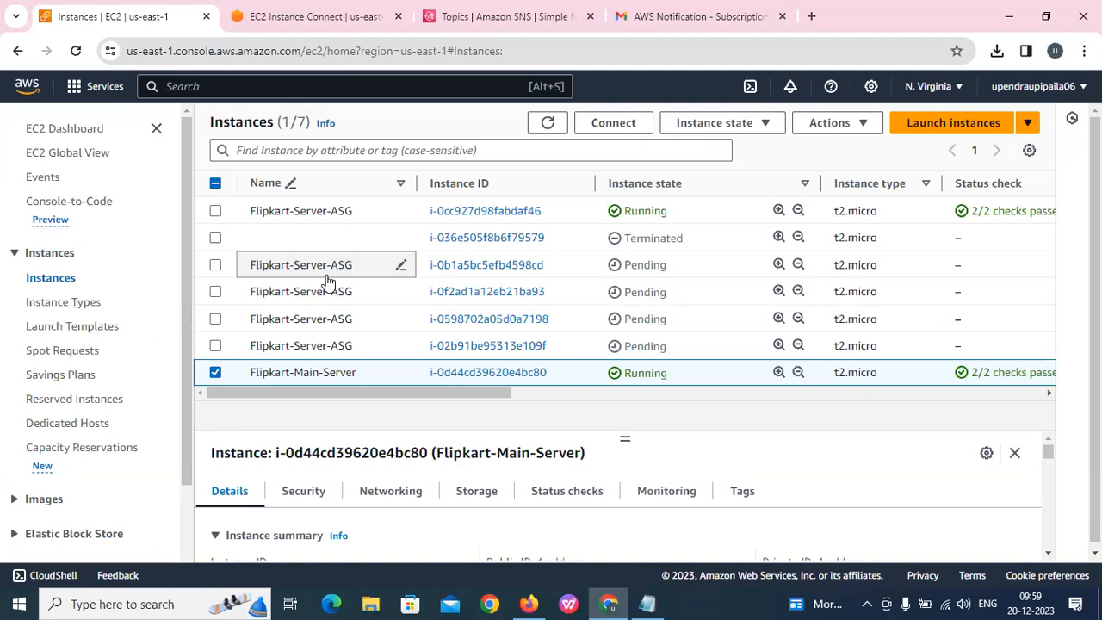
{"action": "scroll", "coordinate": [74, 239], "scroll_direction": "down", "scroll_amount": 3}
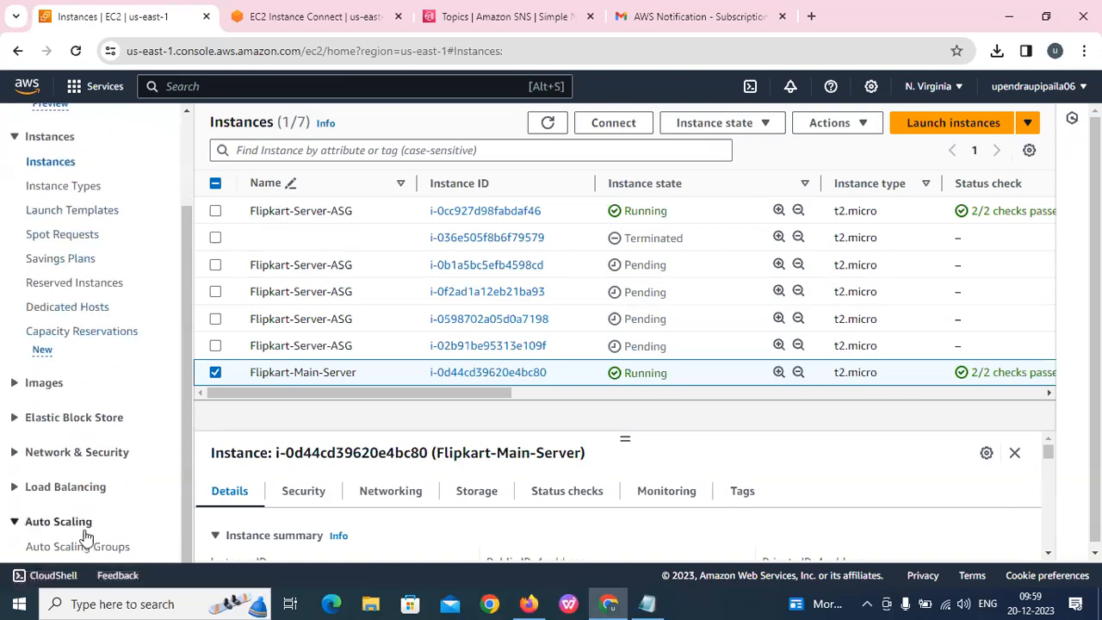
- Resize Flipkart-ASG to desired capacity 2 and minimum 2, keeping maximum at 10
{"action": "left_click", "coordinate": [83, 543]}
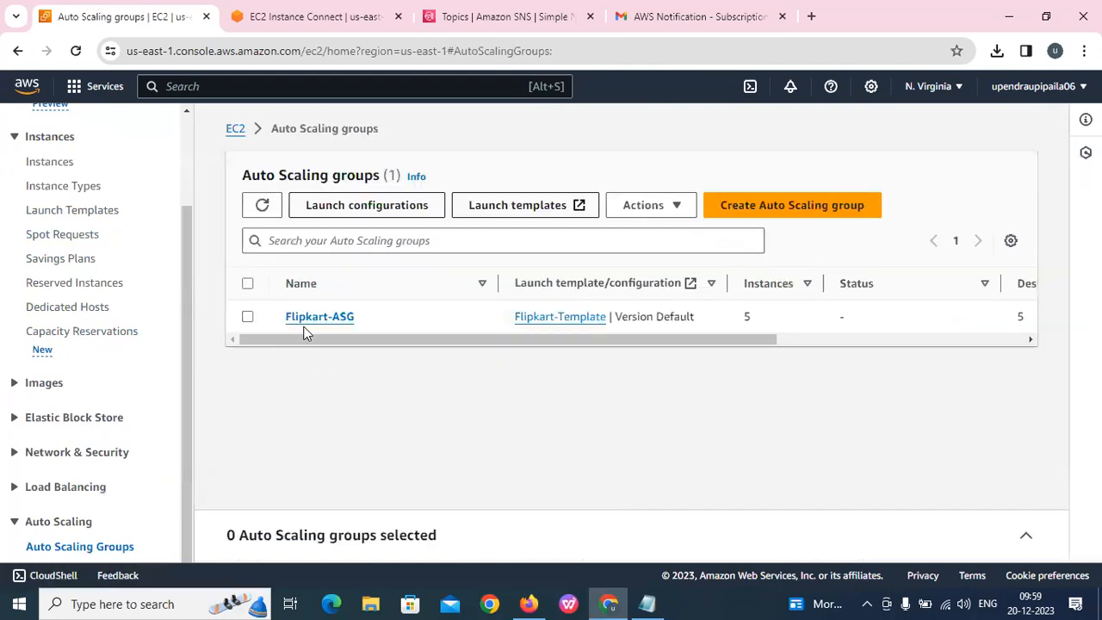
{"action": "left_click", "coordinate": [319, 317]}
{"action": "left_click", "coordinate": [307, 323]}
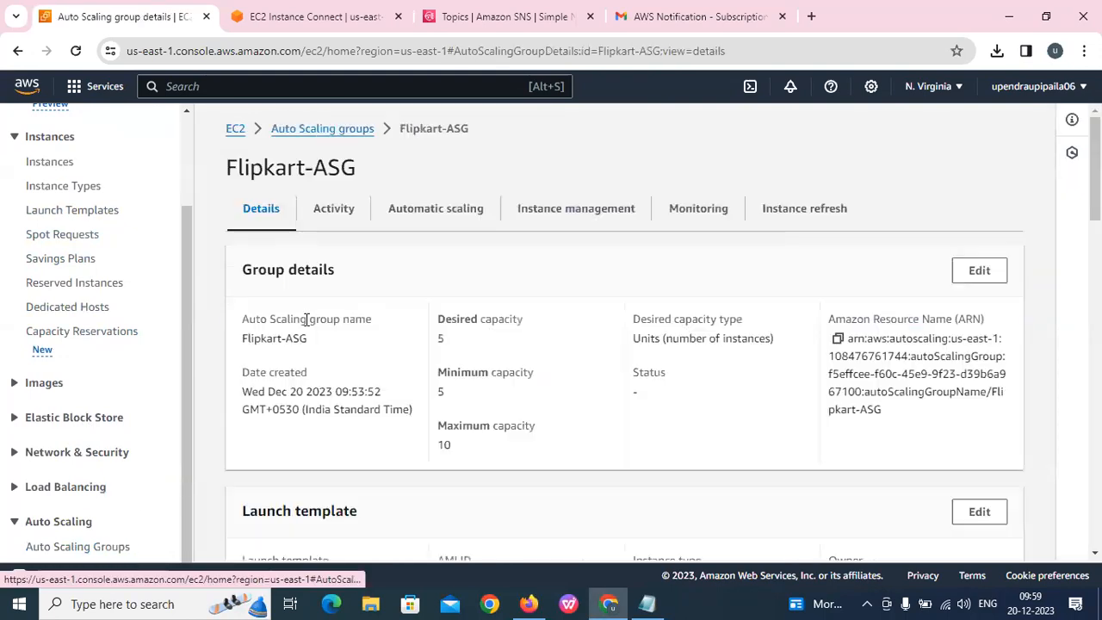
{"action": "left_click", "coordinate": [973, 274]}
{"action": "left_click", "coordinate": [425, 356]}
{"action": "type", "text": "5"}
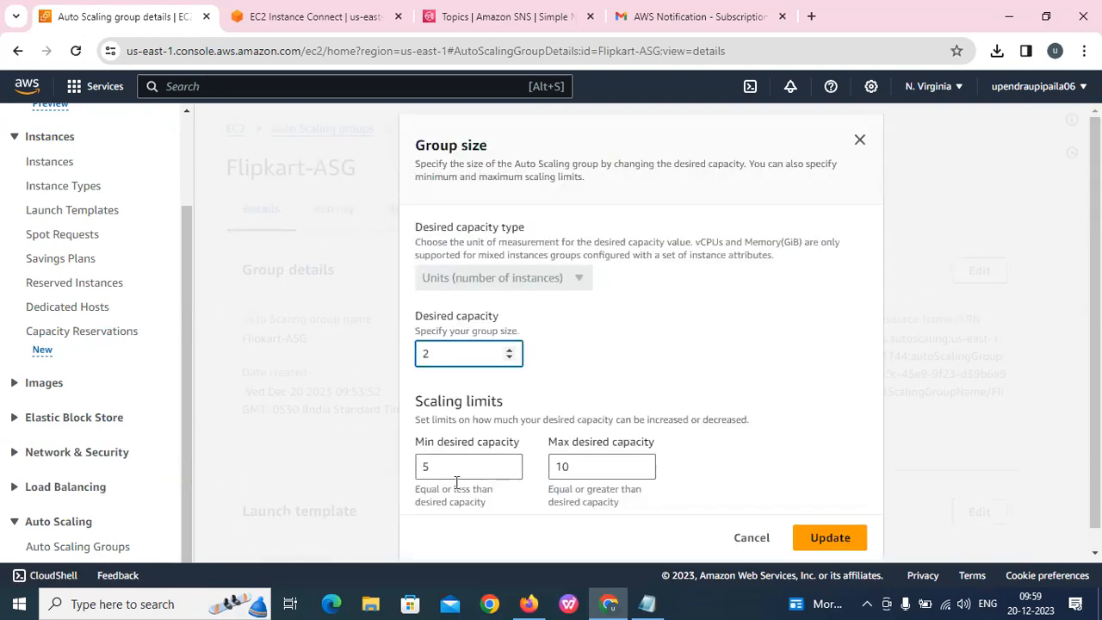
{"action": "left_click", "coordinate": [429, 466]}
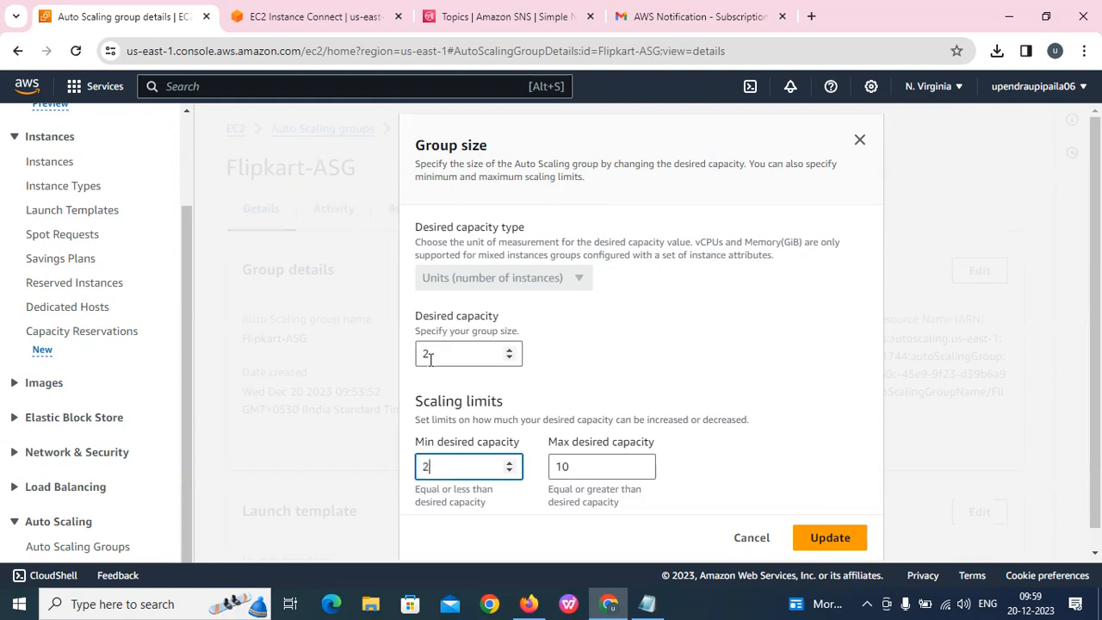
{"action": "left_click", "coordinate": [555, 469]}
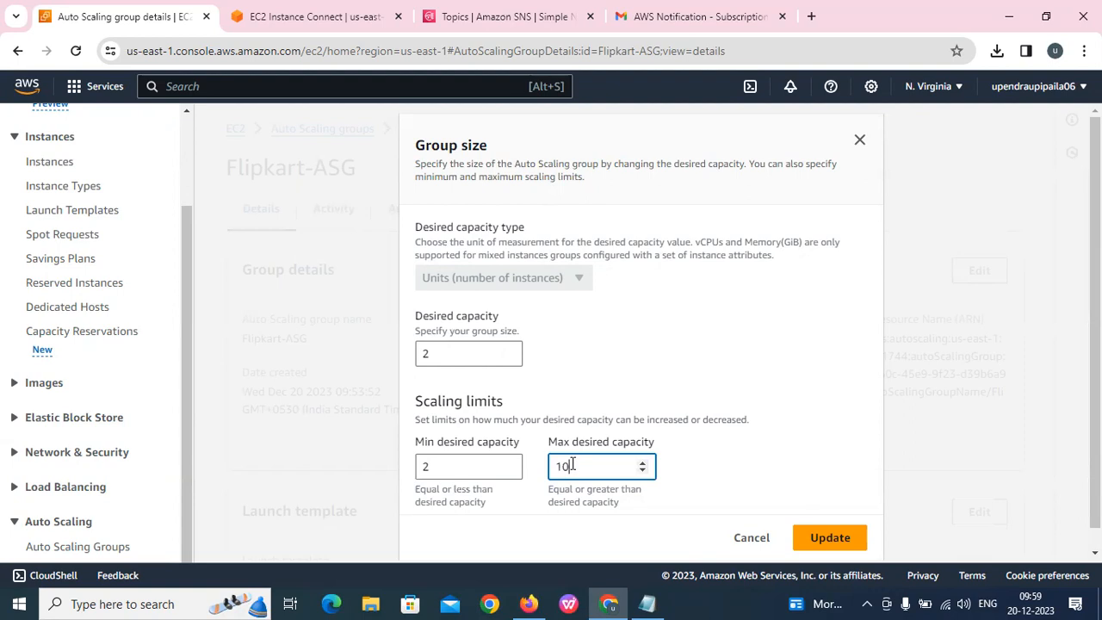
{"action": "left_click", "coordinate": [443, 353]}
{"action": "left_click", "coordinate": [438, 466]}
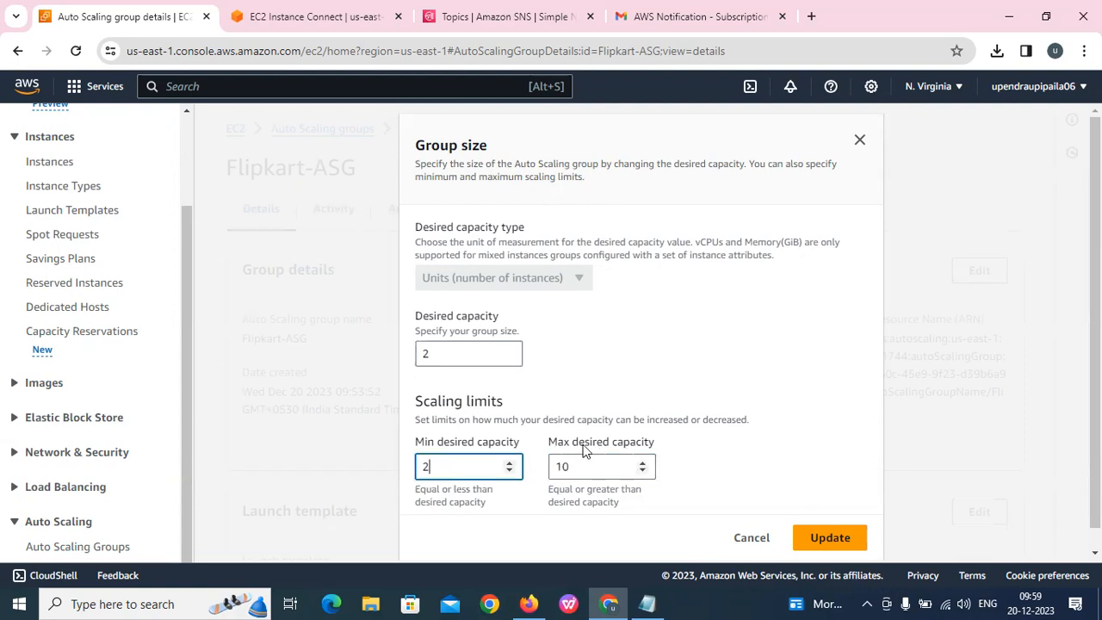
{"action": "left_click", "coordinate": [832, 540]}
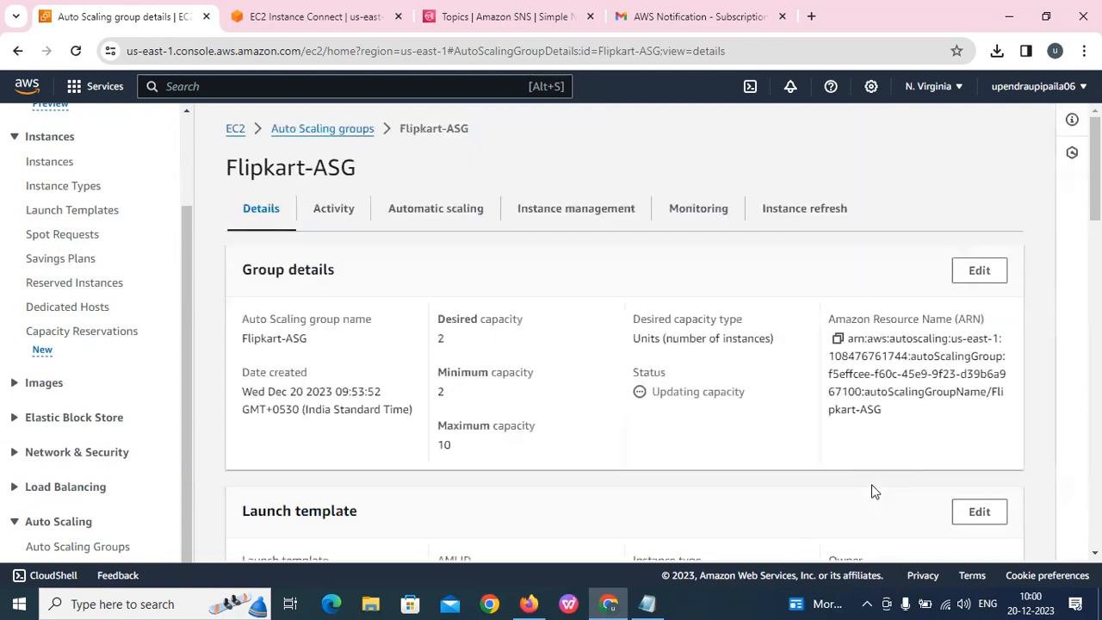
- Open the EC2 instances list and refresh it repeatedly to watch ASG instances terminate
{"action": "left_click", "coordinate": [44, 164]}
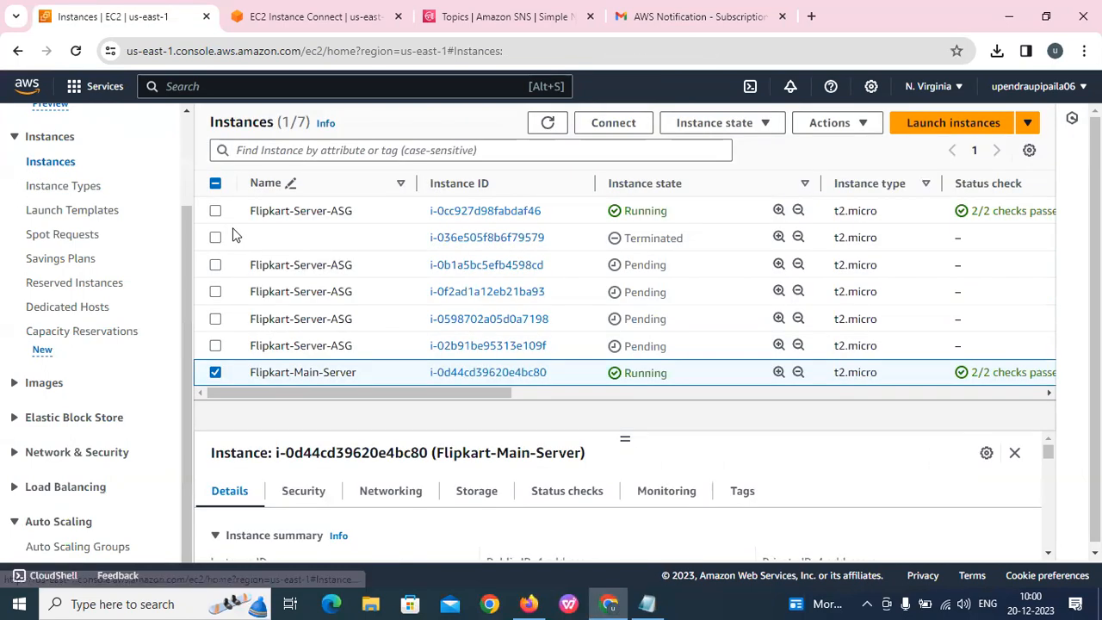
{"action": "left_click", "coordinate": [554, 121]}
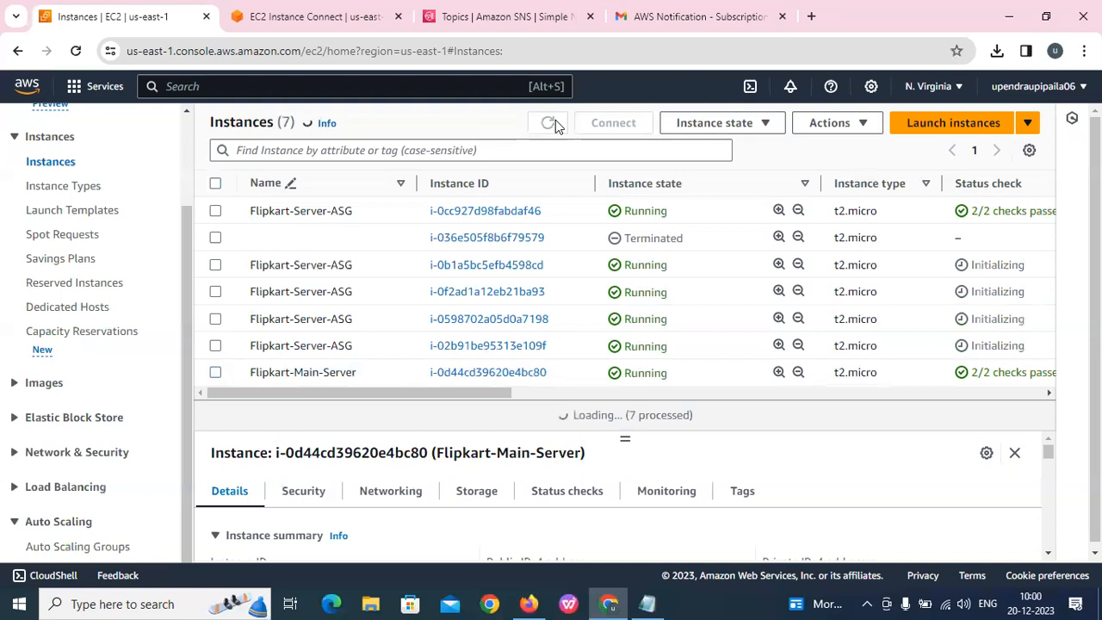
{"action": "left_click", "coordinate": [548, 124]}
{"action": "left_click", "coordinate": [550, 126]}
{"action": "left_click", "coordinate": [550, 125]}
{"action": "left_click", "coordinate": [548, 125]}
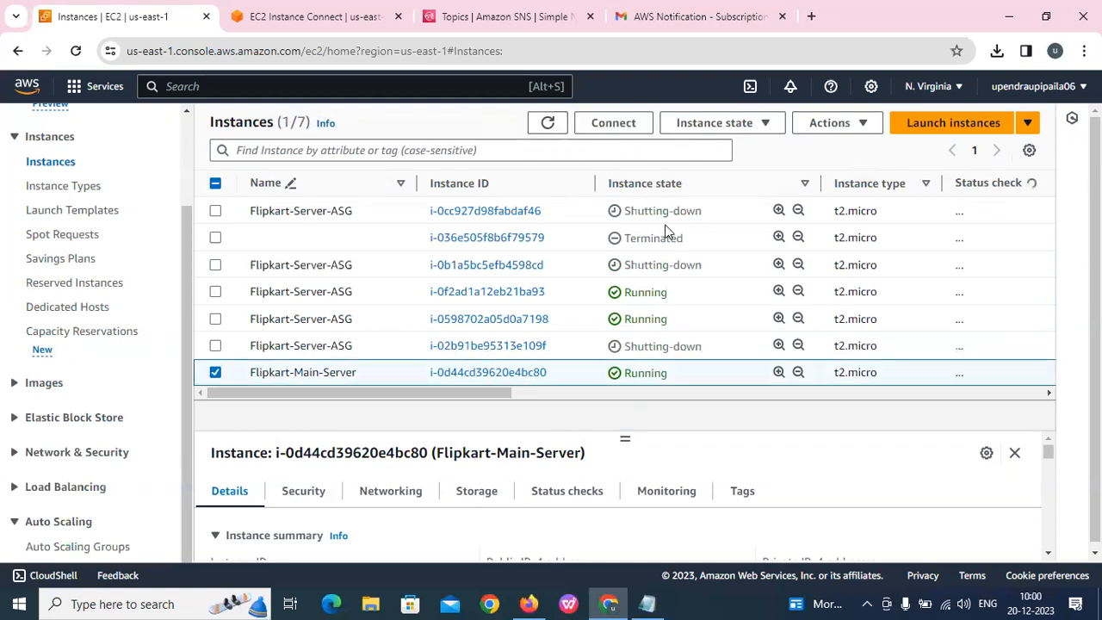
- Highlight the three Shutting-down Flipkart-Server-ASG instances and the two still Running
{"action": "left_click_drag", "start_coordinate": [701, 210], "coordinate": [626, 210]}
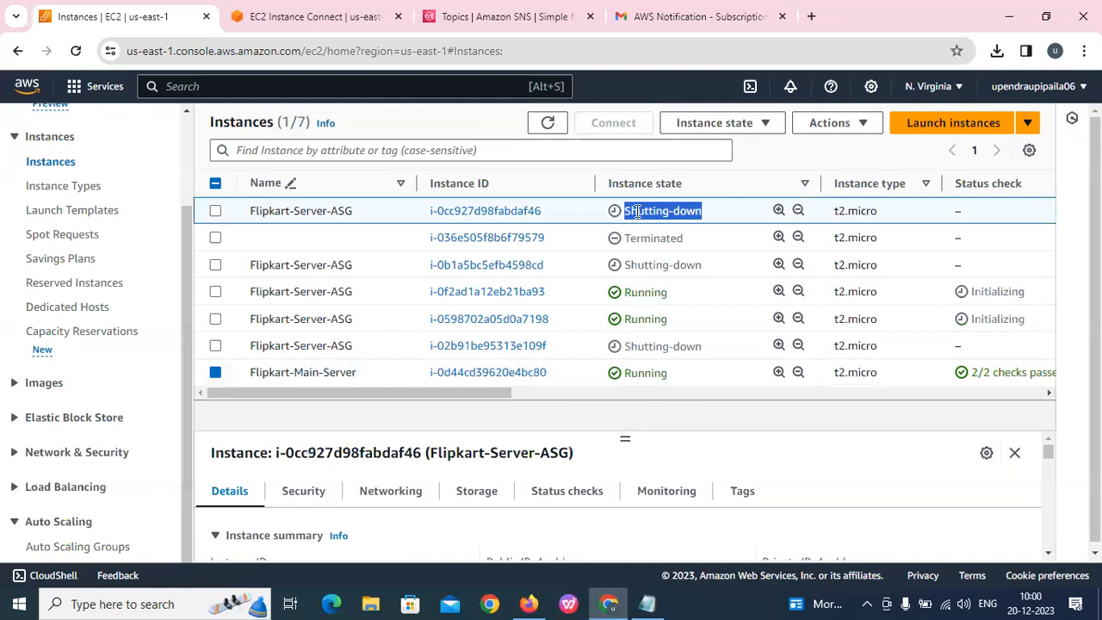
{"action": "left_click_drag", "start_coordinate": [701, 264], "coordinate": [630, 264]}
{"action": "left_click_drag", "start_coordinate": [701, 345], "coordinate": [609, 323]}
{"action": "left_click_drag", "start_coordinate": [668, 291], "coordinate": [611, 294]}
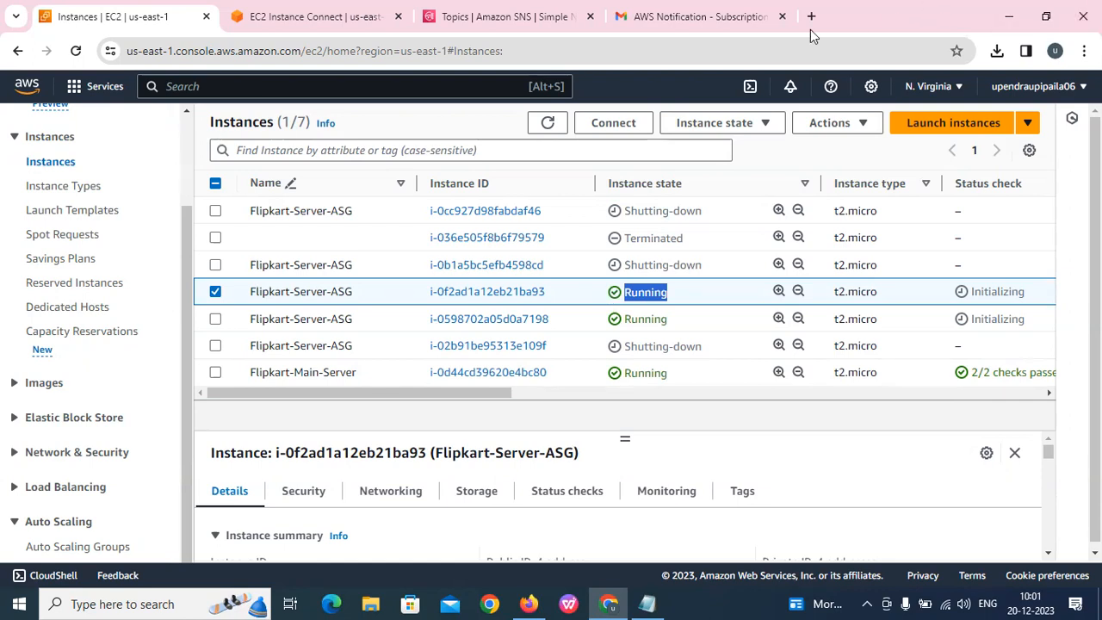
- Refresh the Gmail inbox and read through the 'Auto Scaling: launch for group Flipkart-ASG' email
{"action": "left_click", "coordinate": [725, 16]}
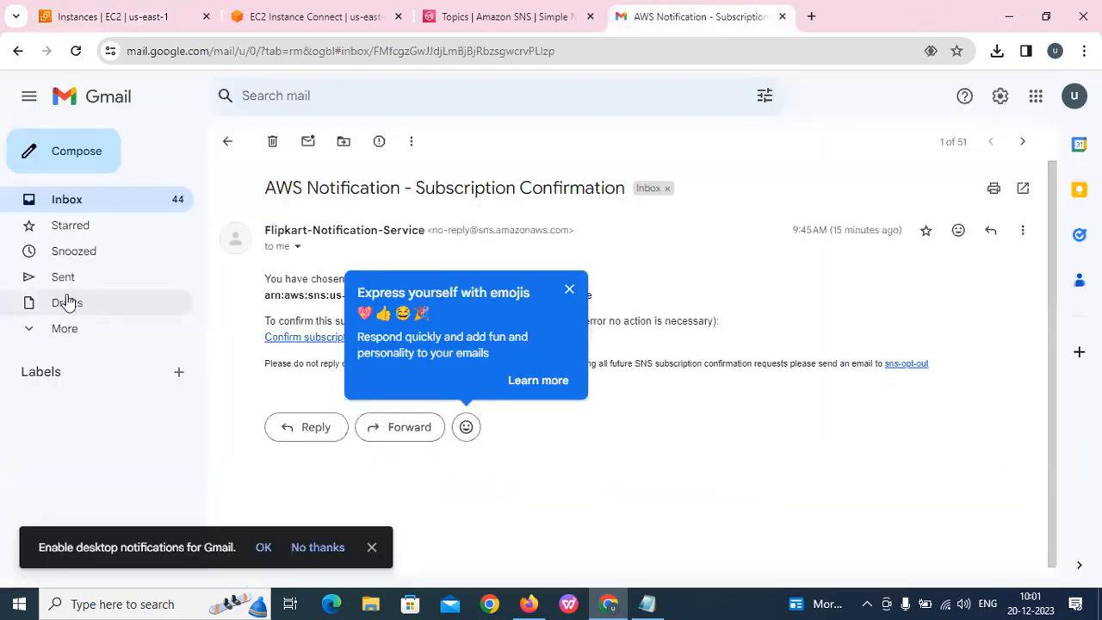
{"action": "left_click", "coordinate": [223, 147]}
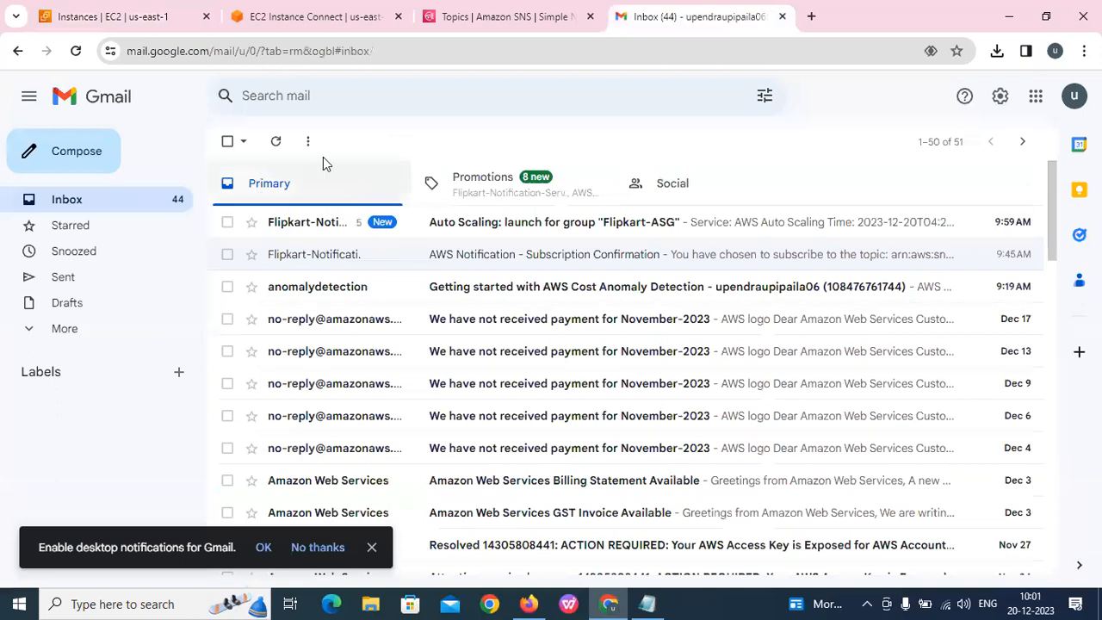
{"action": "left_click", "coordinate": [275, 146]}
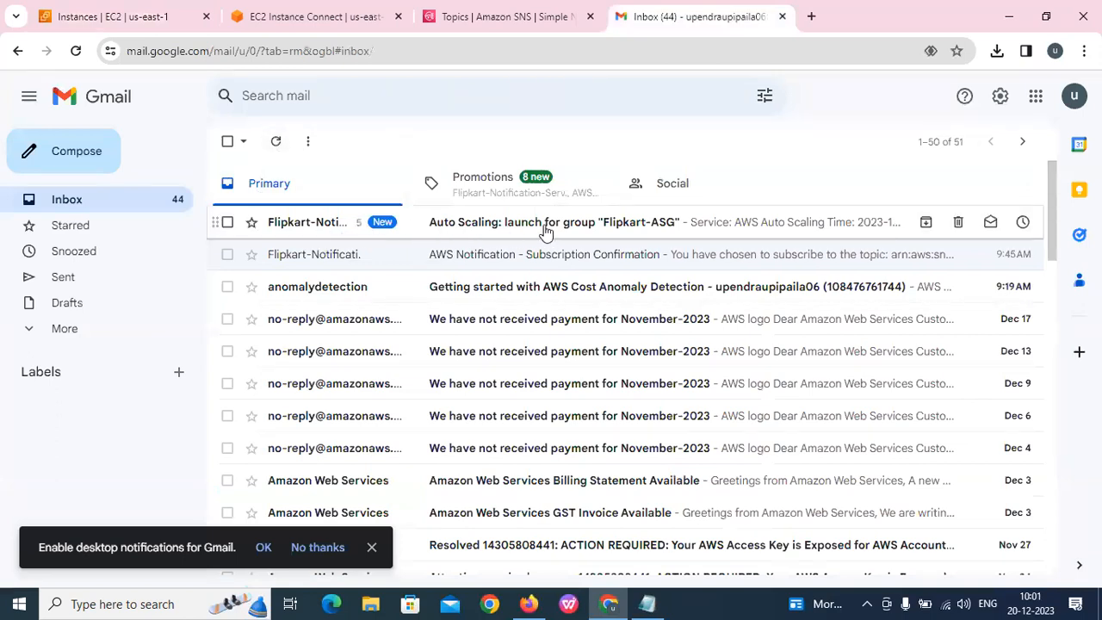
{"action": "left_click", "coordinate": [428, 229]}
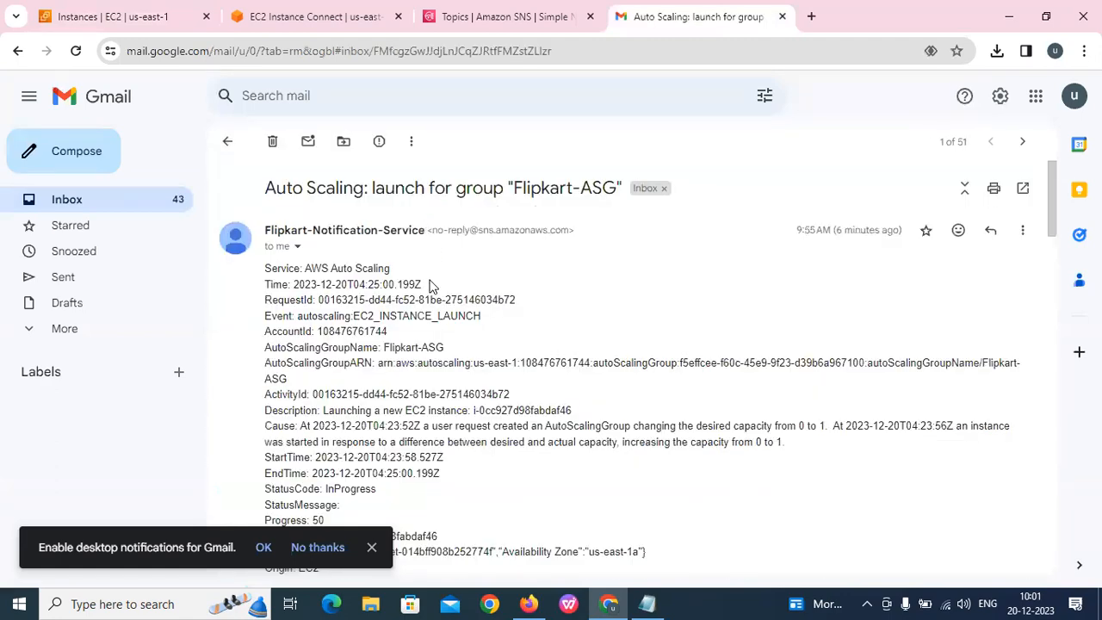
{"action": "scroll", "coordinate": [428, 286], "scroll_direction": "down", "scroll_amount": 5}
{"action": "scroll", "coordinate": [430, 292], "scroll_direction": "down", "scroll_amount": 10}
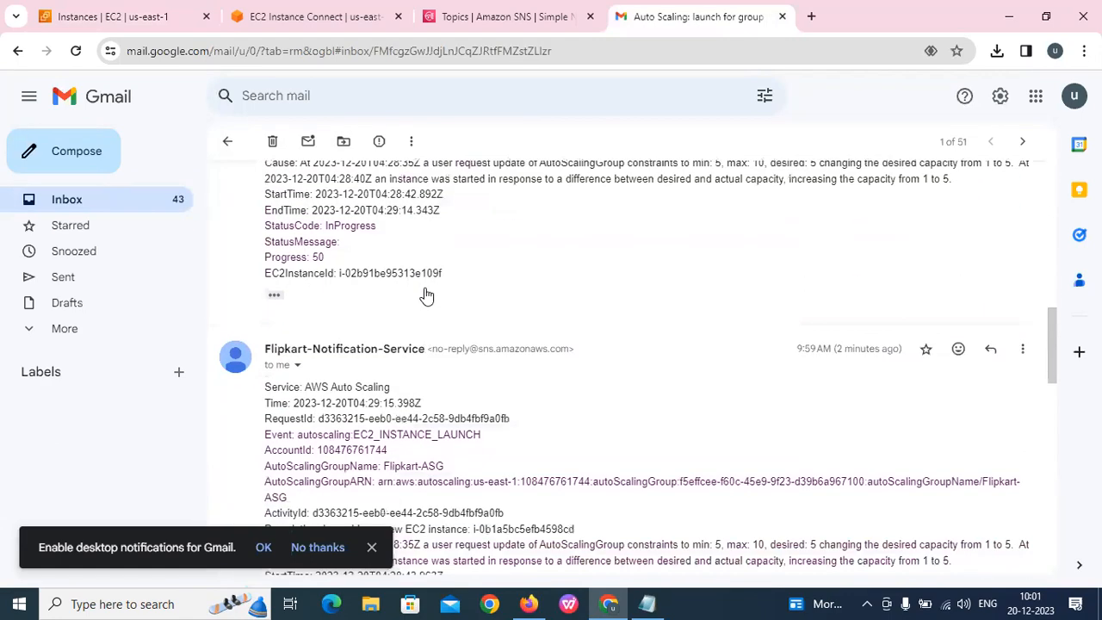
{"action": "scroll", "coordinate": [424, 292], "scroll_direction": "down", "scroll_amount": 10}
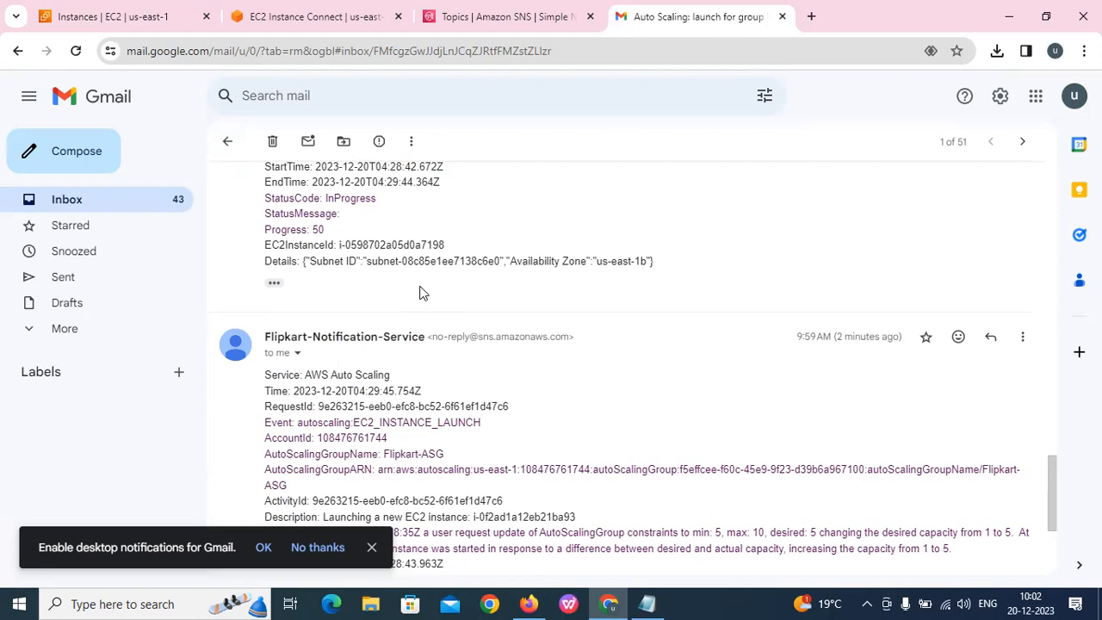
- Move through the SNS Topics and Instance Connect tabs back to the EC2 Instances list
{"action": "left_click", "coordinate": [479, 19]}
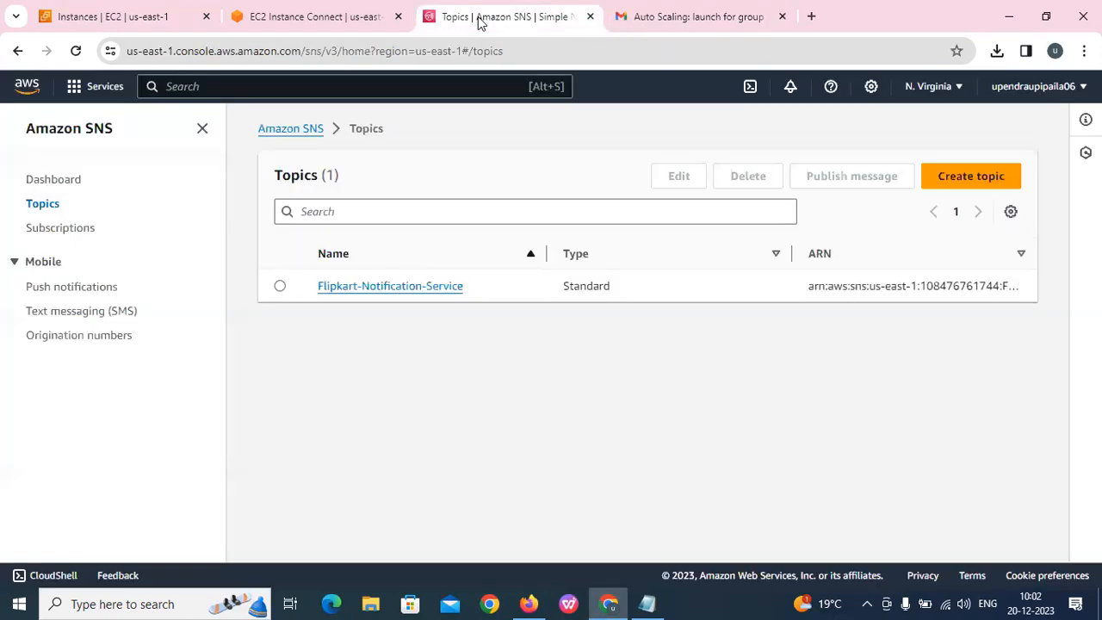
{"action": "left_click", "coordinate": [325, 19]}
{"action": "left_click", "coordinate": [142, 16]}
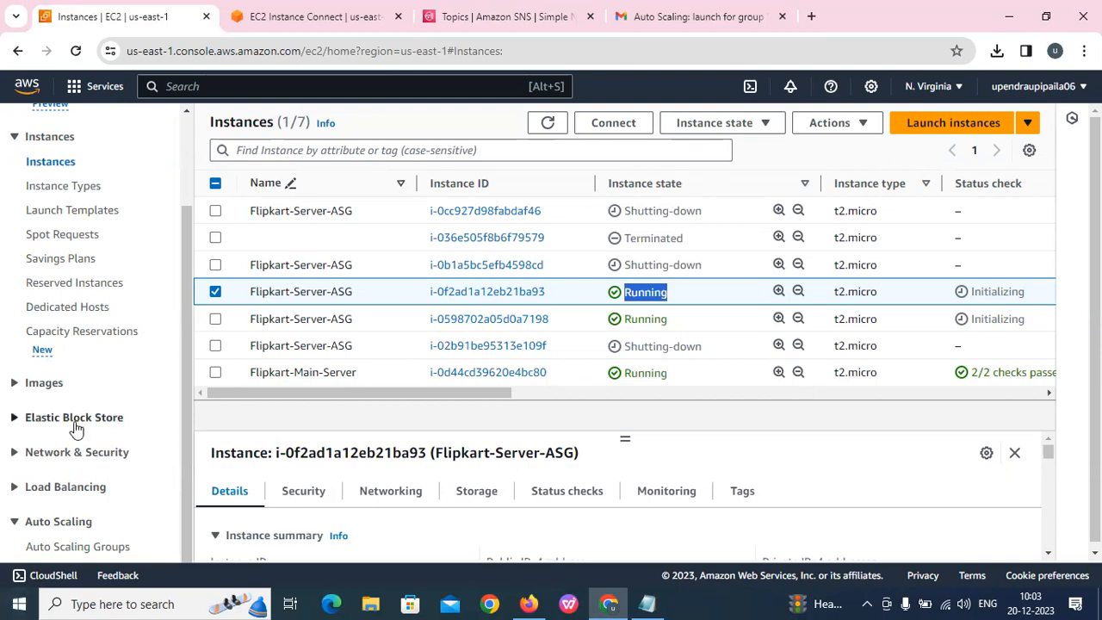
- Delete the Flipkart-ASG Auto Scaling group, confirming with 'delete'
{"action": "left_click", "coordinate": [77, 547]}
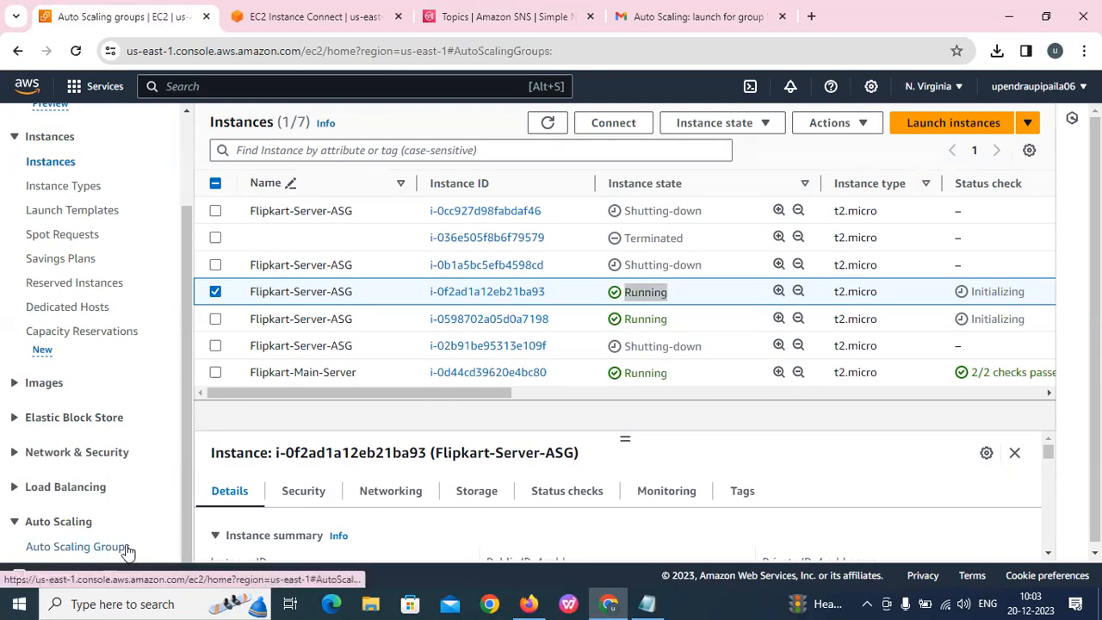
{"action": "left_click", "coordinate": [247, 317]}
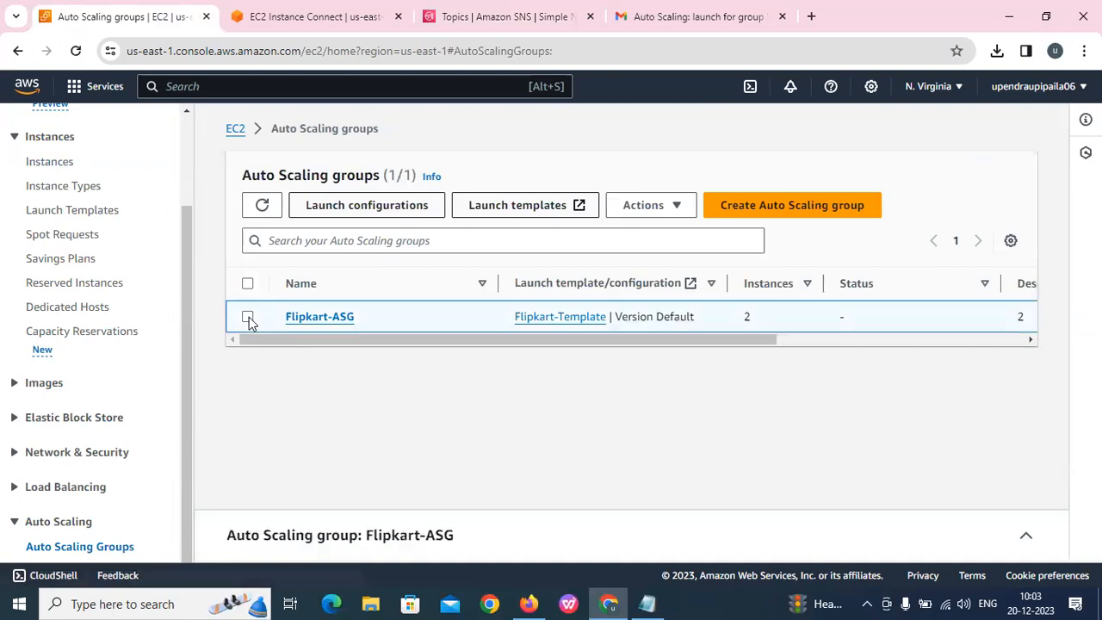
{"action": "left_click", "coordinate": [656, 206]}
{"action": "left_click", "coordinate": [626, 258]}
{"action": "left_click", "coordinate": [493, 432]}
{"action": "type", "text": "dele"}
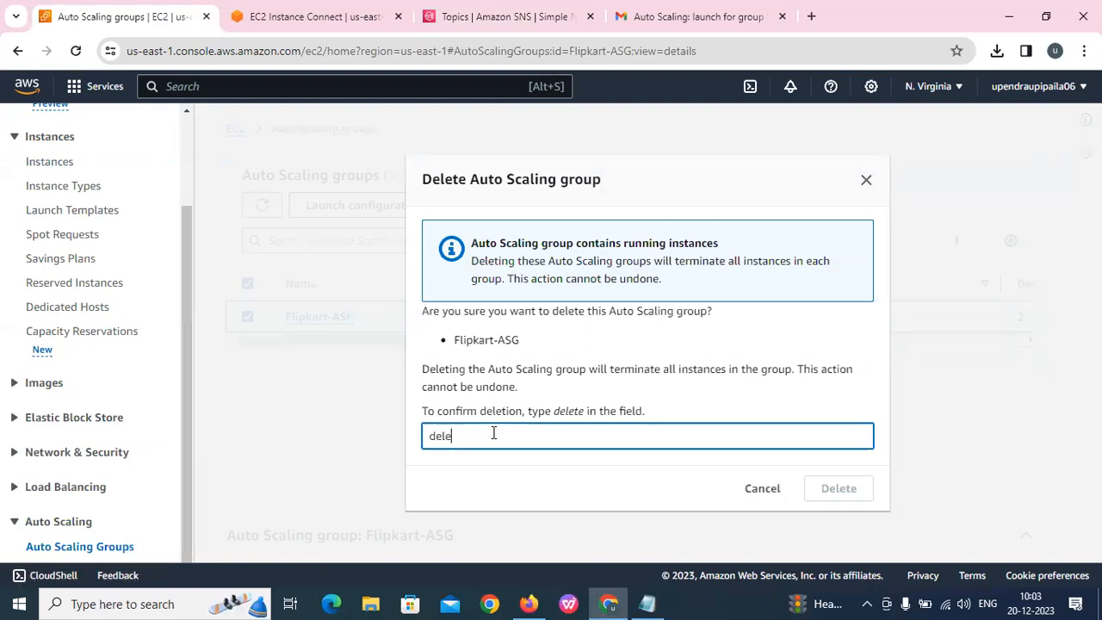
{"action": "type", "text": "te"}
{"action": "left_click", "coordinate": [854, 488]}
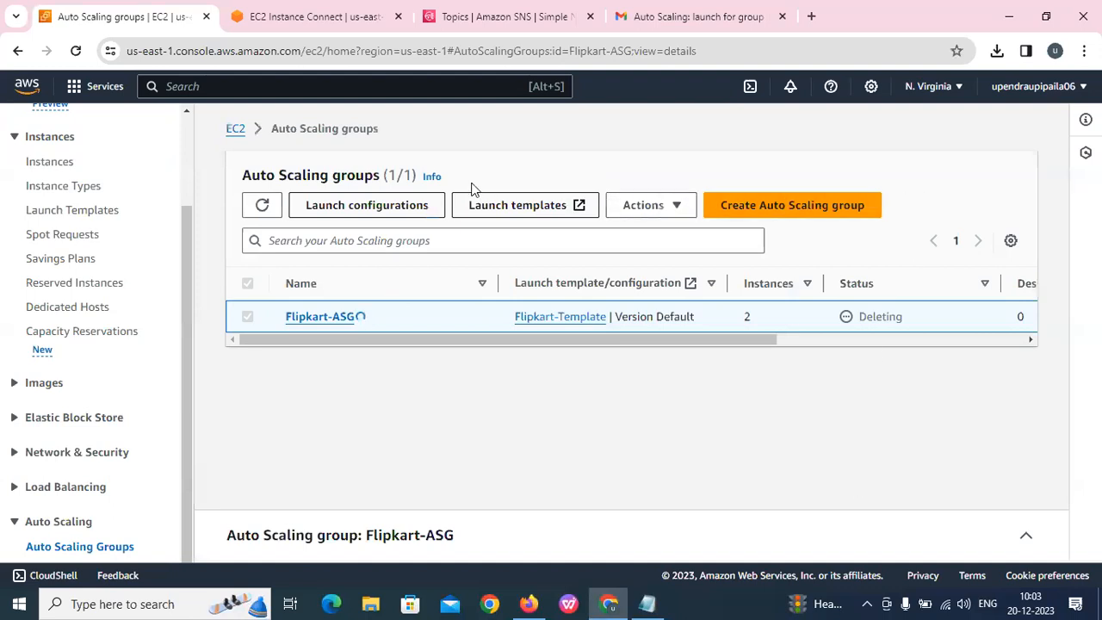
- Refresh the groups and instances lists to confirm the ASG instances are shutting down or terminated
{"action": "left_click", "coordinate": [262, 205]}
{"action": "left_click", "coordinate": [262, 207]}
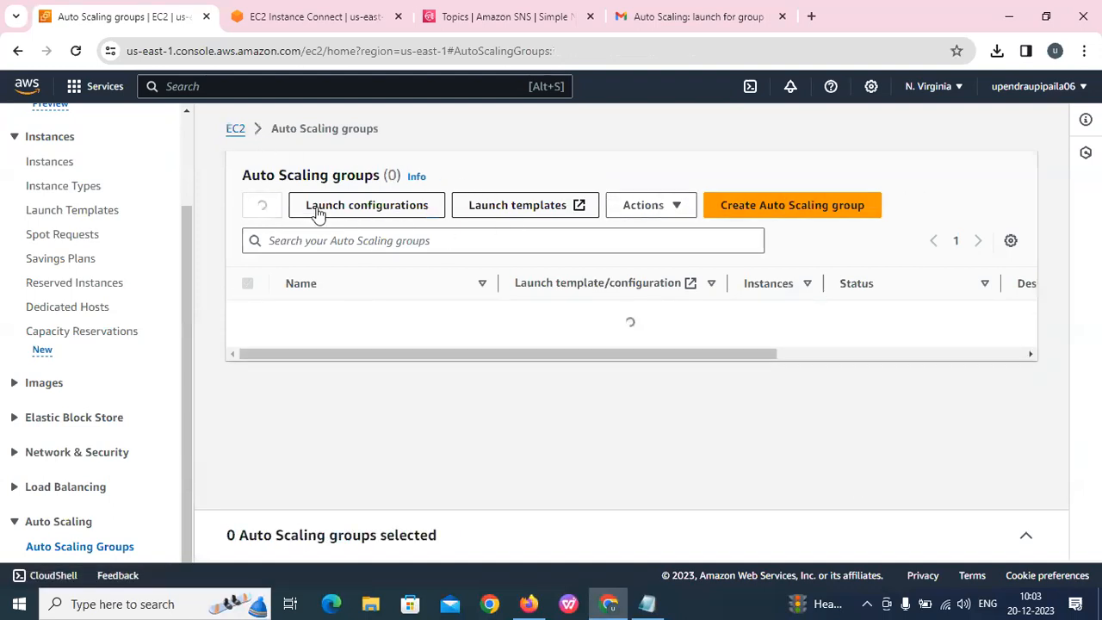
{"action": "scroll", "coordinate": [36, 357], "scroll_direction": "up", "scroll_amount": 3}
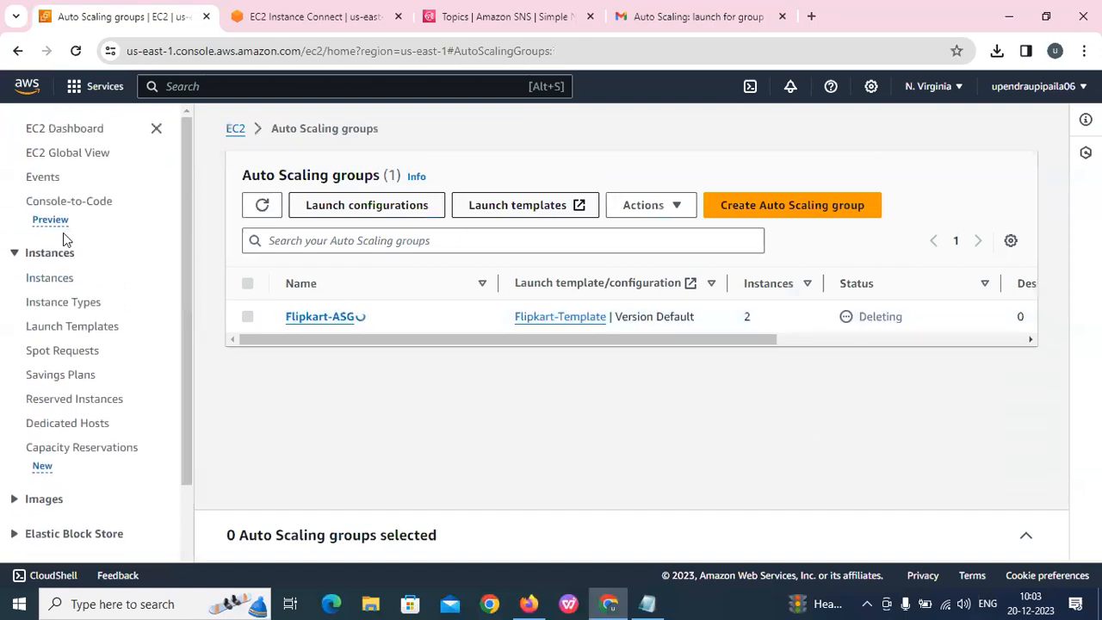
{"action": "left_click", "coordinate": [47, 278]}
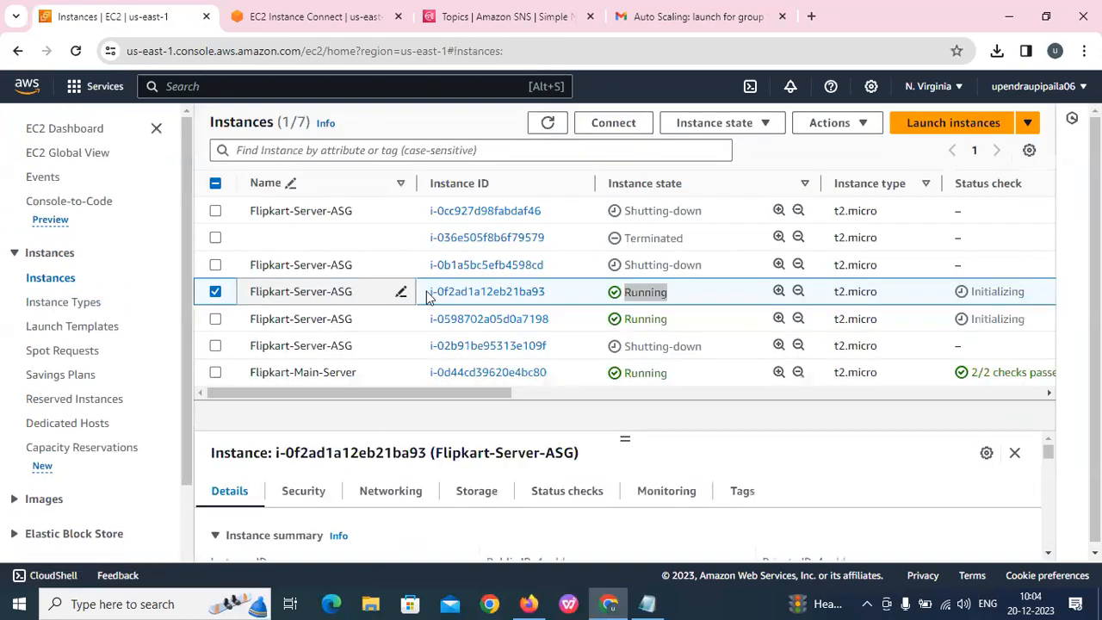
{"action": "left_click", "coordinate": [547, 123]}
{"action": "left_click_drag", "start_coordinate": [630, 290], "coordinate": [696, 293]}
{"action": "left_click_drag", "start_coordinate": [637, 317], "coordinate": [697, 318]}
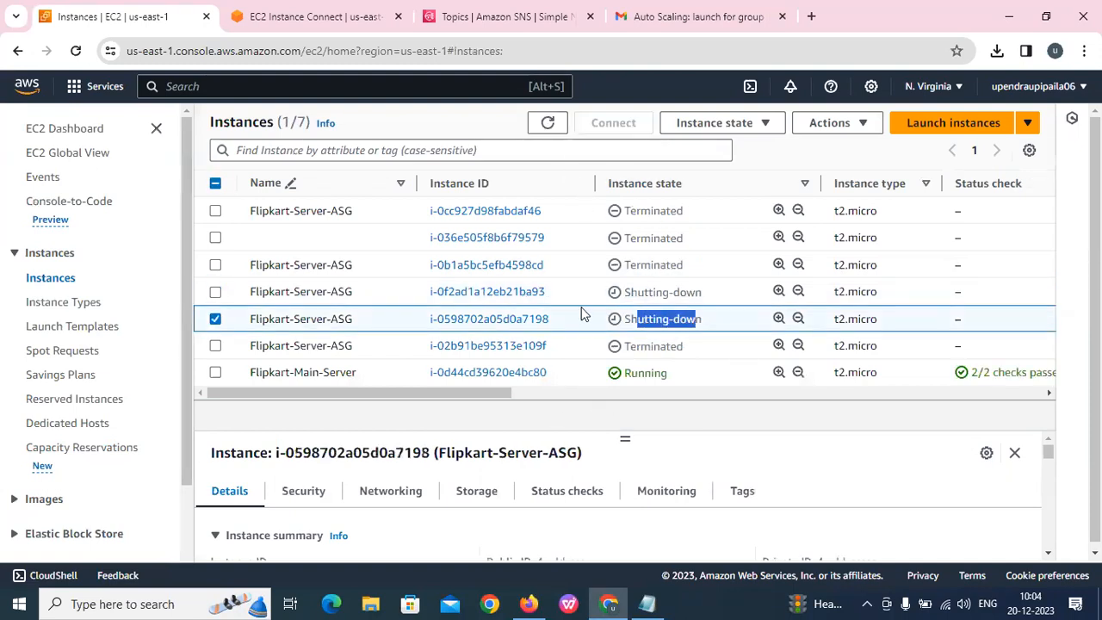
{"action": "scroll", "coordinate": [583, 310], "scroll_direction": "down", "scroll_amount": 1}
{"action": "left_click_drag", "start_coordinate": [651, 201], "coordinate": [657, 311]}
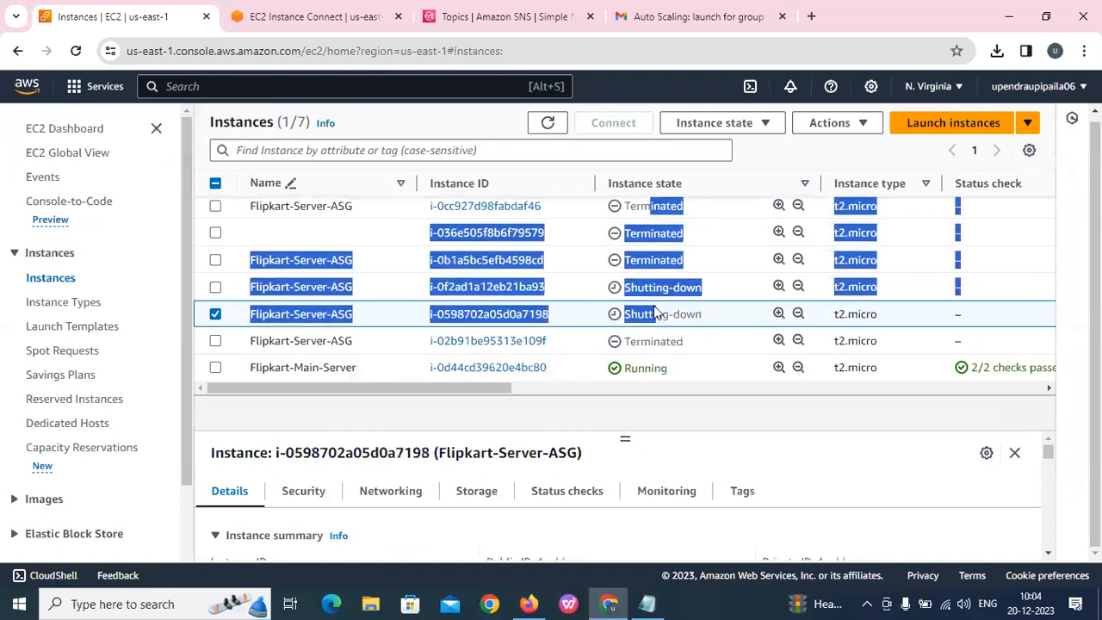
{"action": "left_click_drag", "start_coordinate": [626, 368], "coordinate": [718, 373]}
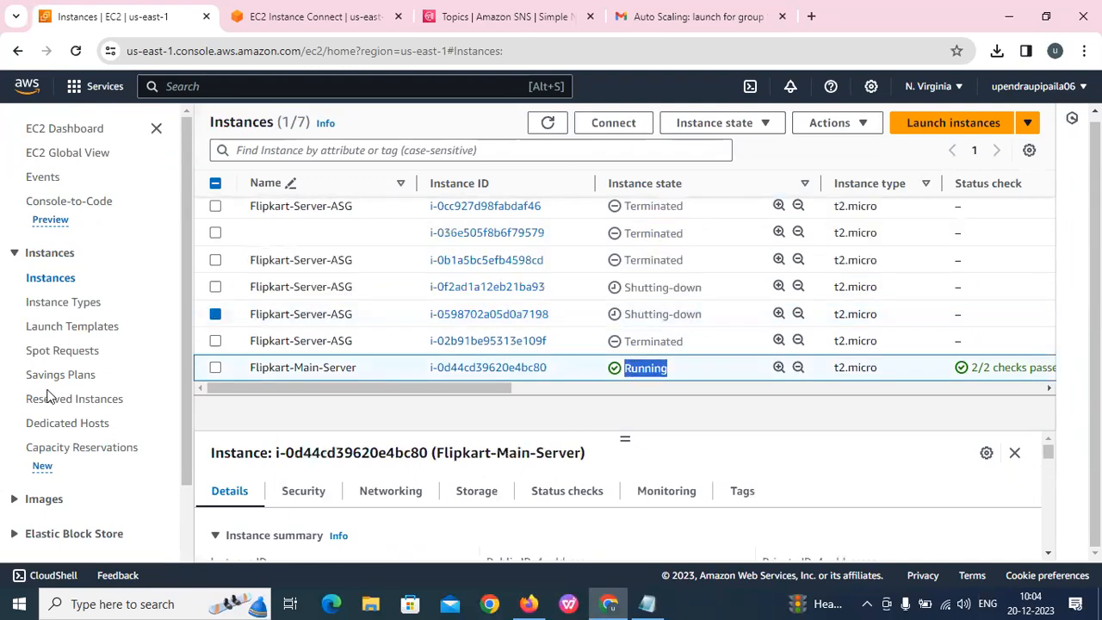
{"action": "scroll", "coordinate": [44, 393], "scroll_direction": "down", "scroll_amount": 1}
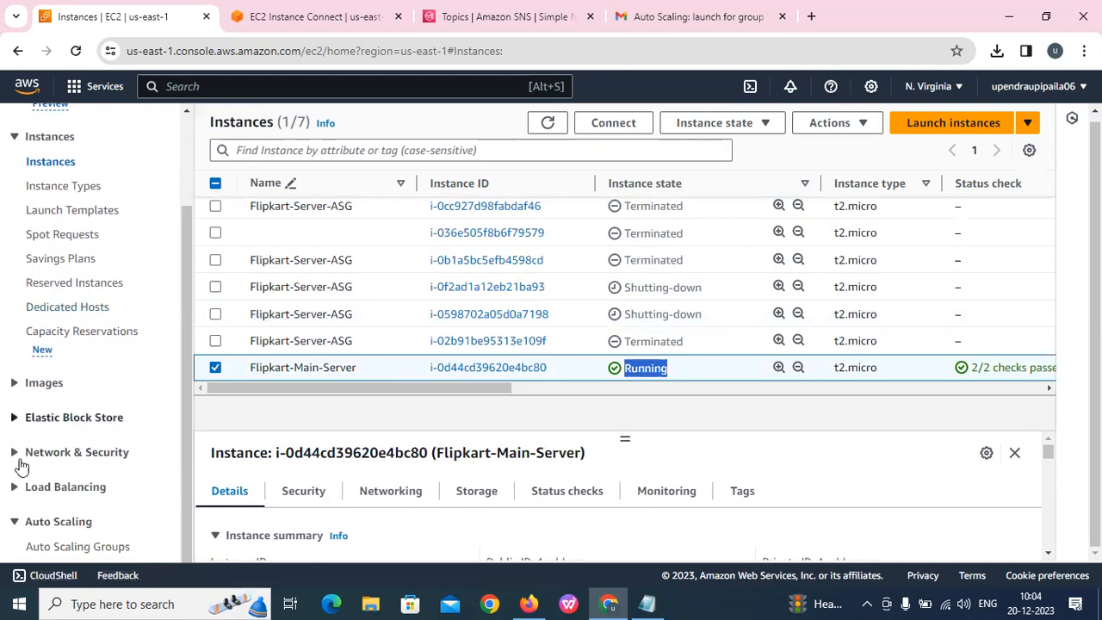
- Deregister the Flipkart-Image AMI from the AMIs page
{"action": "left_click", "coordinate": [18, 383]}
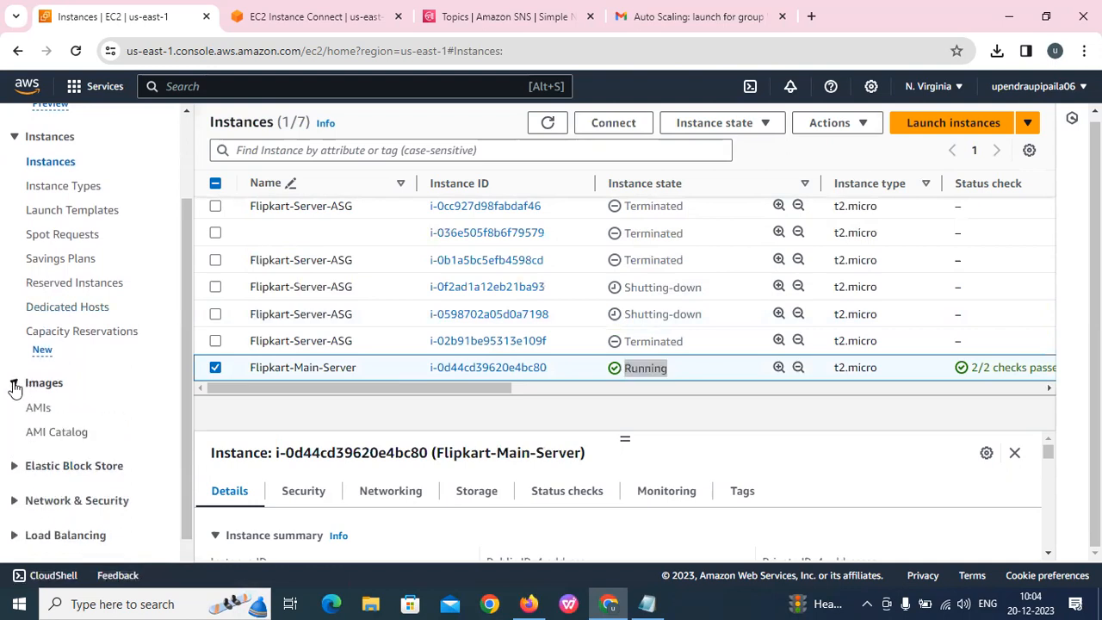
{"action": "left_click", "coordinate": [50, 407]}
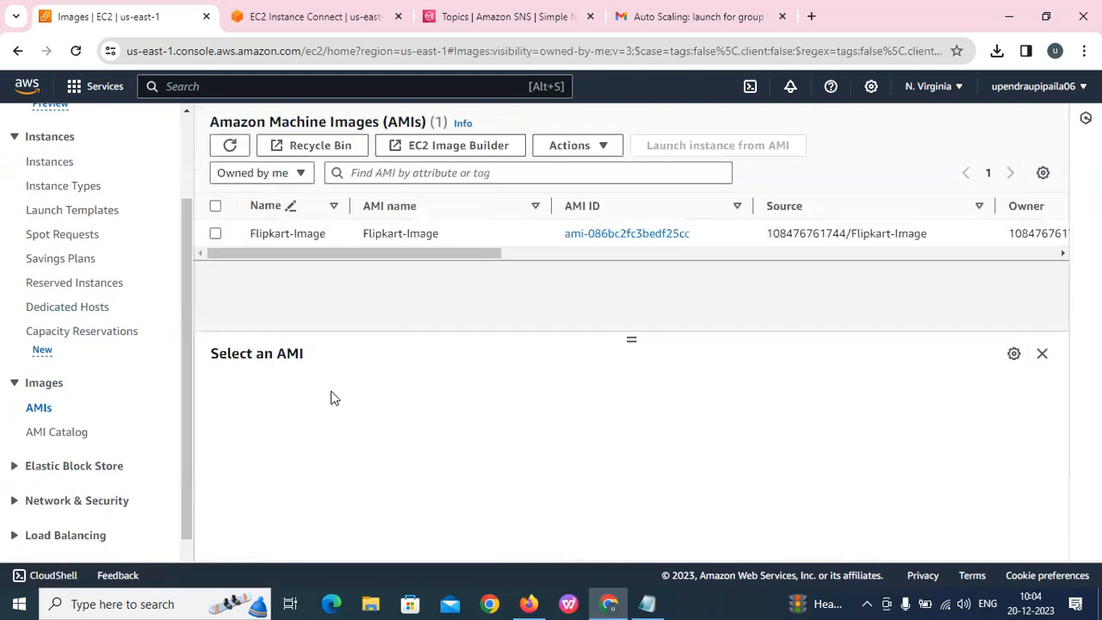
{"action": "left_click", "coordinate": [216, 234]}
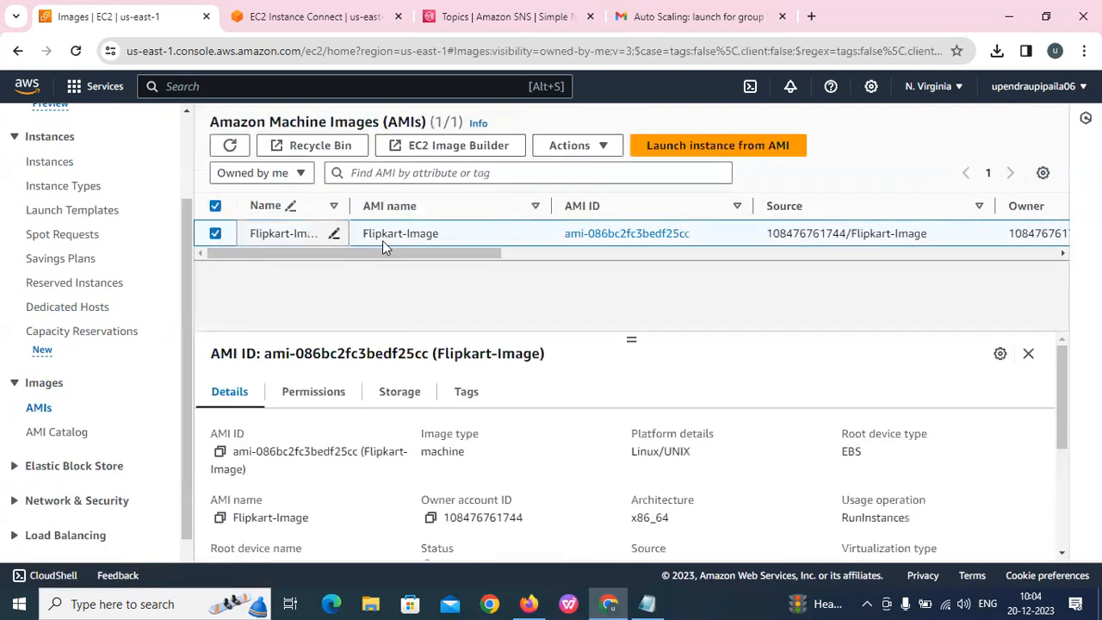
{"action": "left_click", "coordinate": [604, 146]}
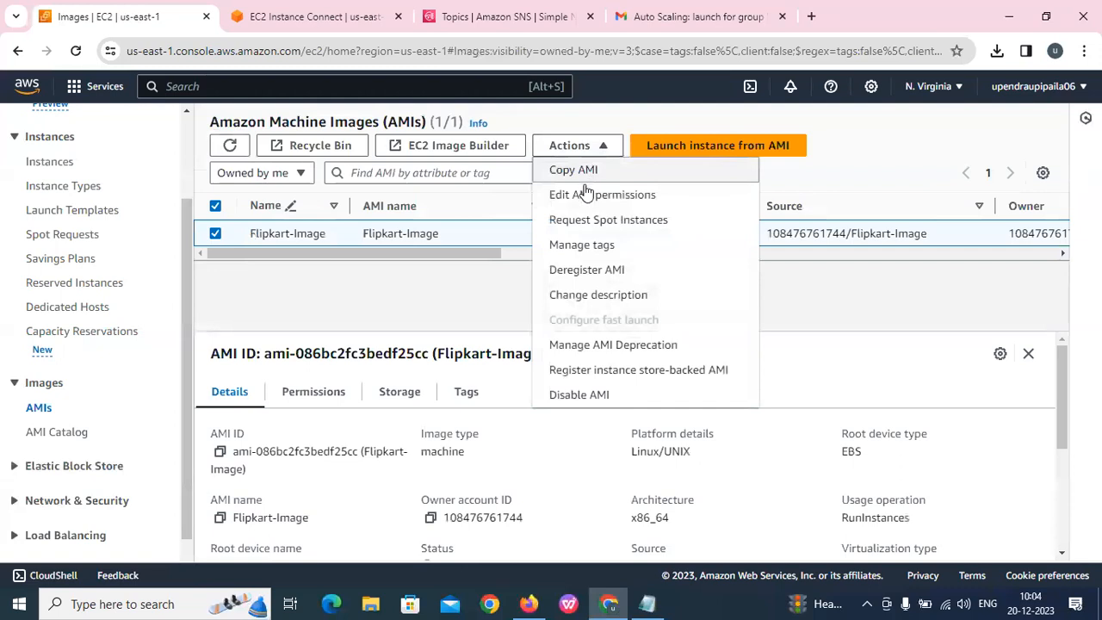
{"action": "left_click", "coordinate": [599, 271]}
{"action": "left_click", "coordinate": [792, 420]}
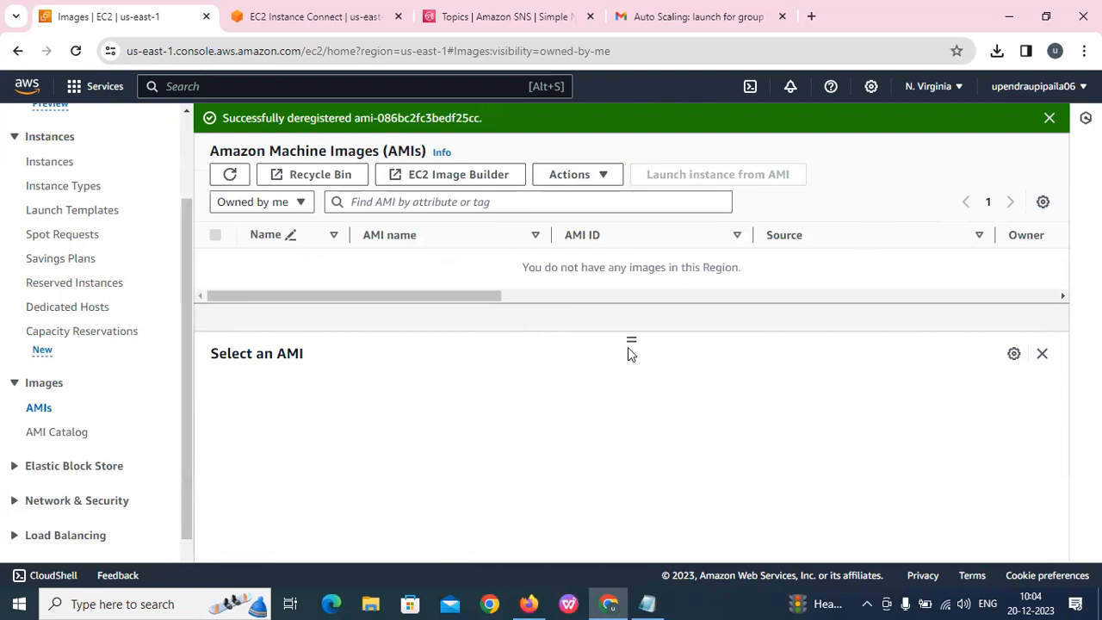
{"action": "left_click", "coordinate": [1047, 119]}
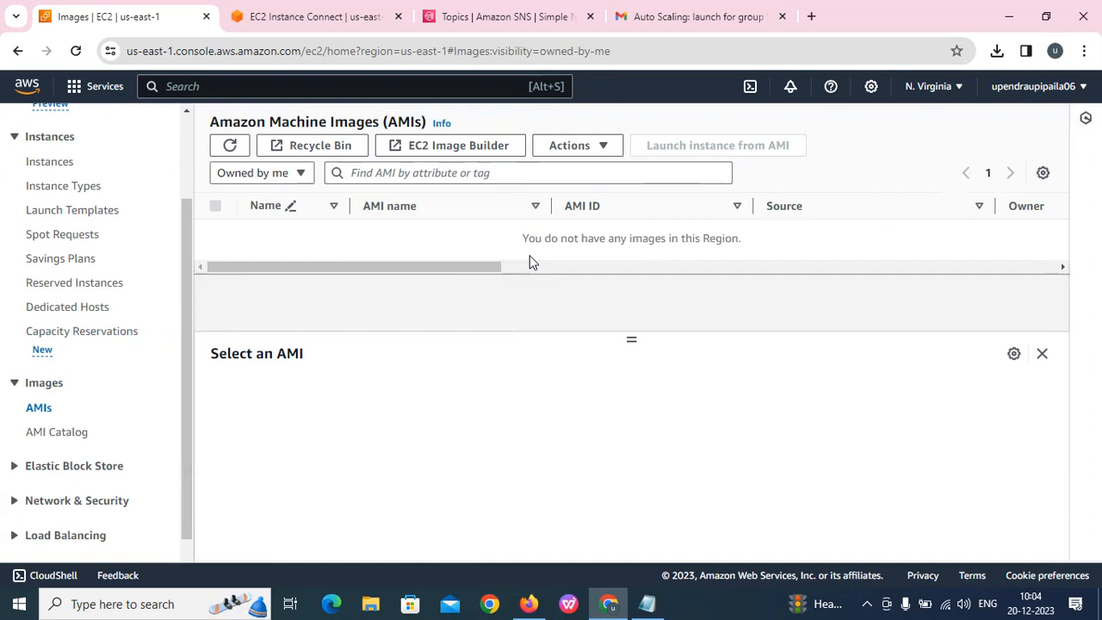
- Check that the AMIs page now shows no images in us-east-1
{"action": "left_click_drag", "start_coordinate": [525, 236], "coordinate": [778, 262]}
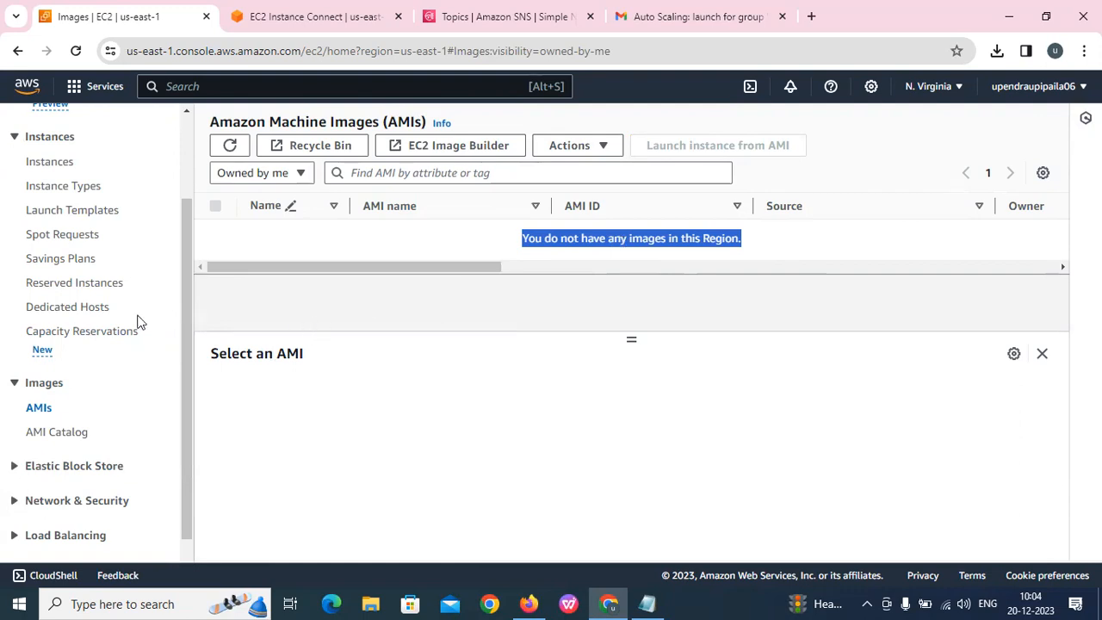
{"action": "scroll", "coordinate": [74, 354], "scroll_direction": "up", "scroll_amount": 1}
{"action": "scroll", "coordinate": [76, 355], "scroll_direction": "down", "scroll_amount": 2}
{"action": "scroll", "coordinate": [76, 356], "scroll_direction": "down", "scroll_amount": 1}
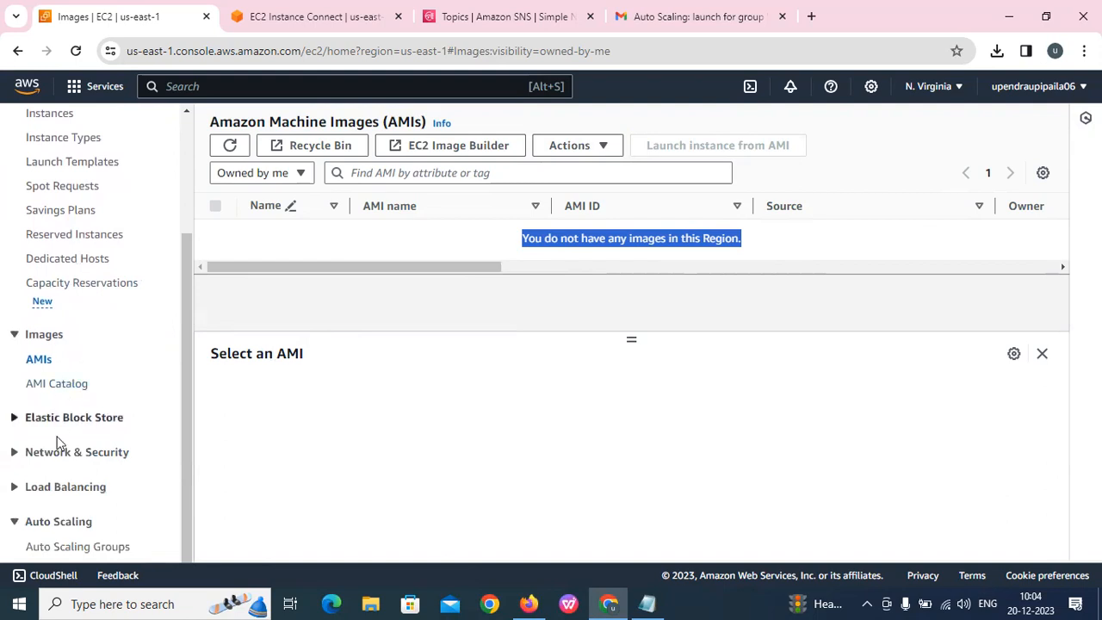
{"action": "scroll", "coordinate": [59, 455], "scroll_direction": "up", "scroll_amount": 3}
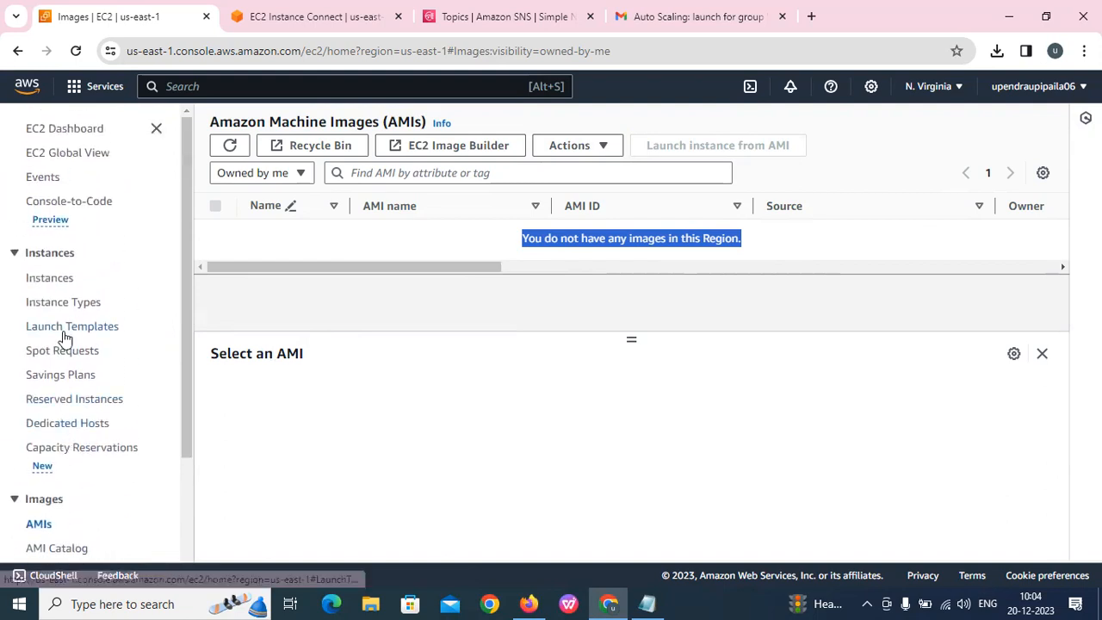
- Delete the Flipkart-Template launch template, confirming with 'delete', and refresh the list
{"action": "left_click", "coordinate": [67, 331]}
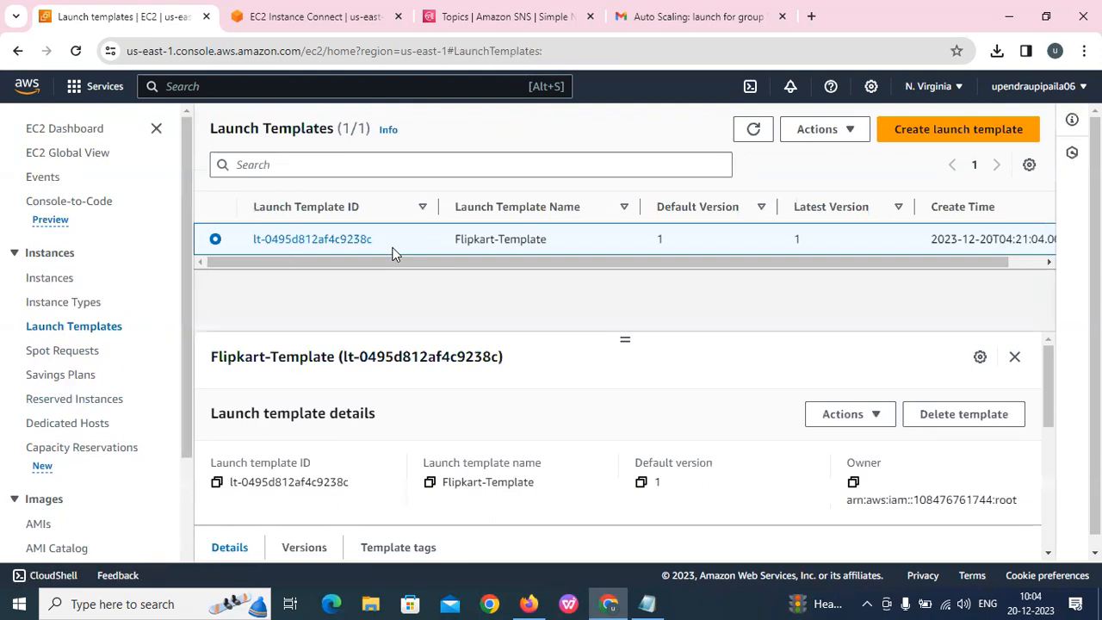
{"action": "left_click", "coordinate": [849, 133]}
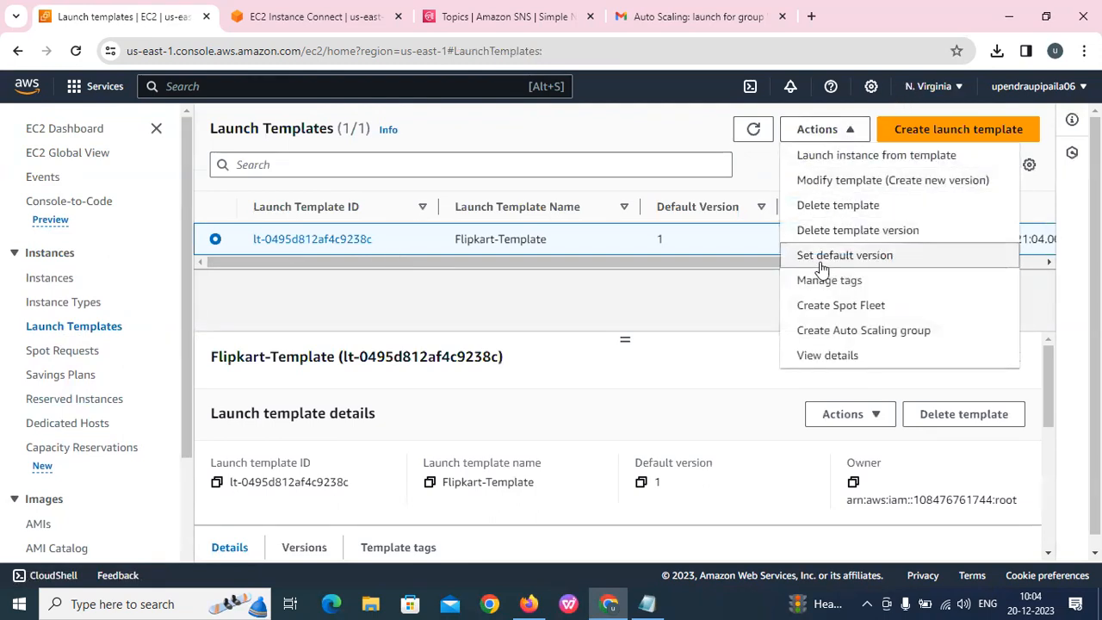
{"action": "left_click", "coordinate": [817, 207]}
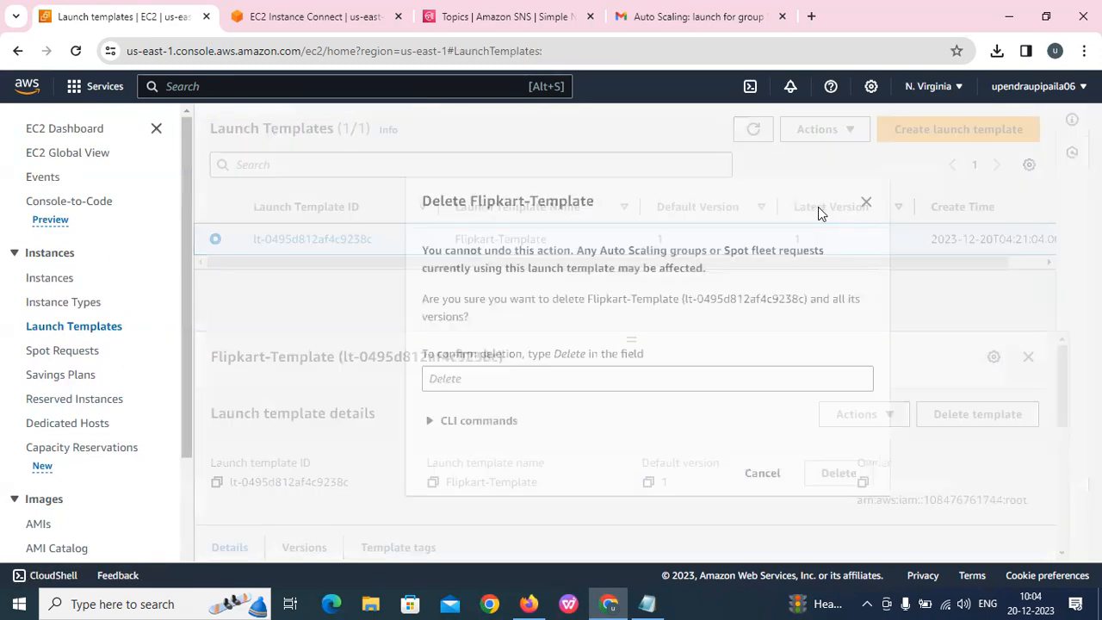
{"action": "left_click", "coordinate": [522, 372]}
{"action": "type", "text": "delete"}
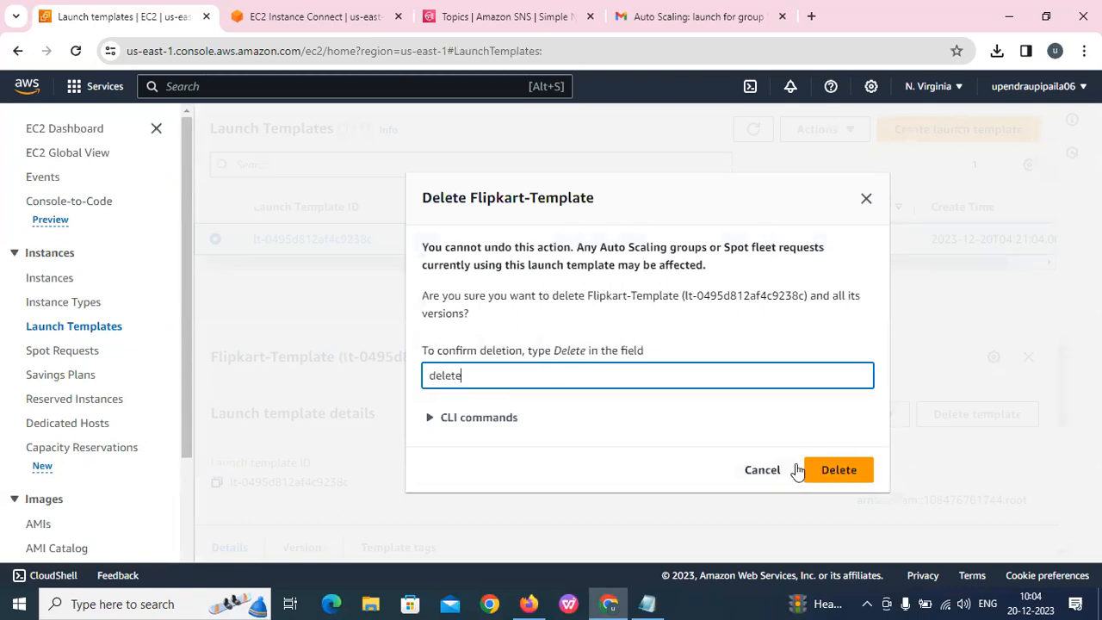
{"action": "left_click", "coordinate": [828, 469]}
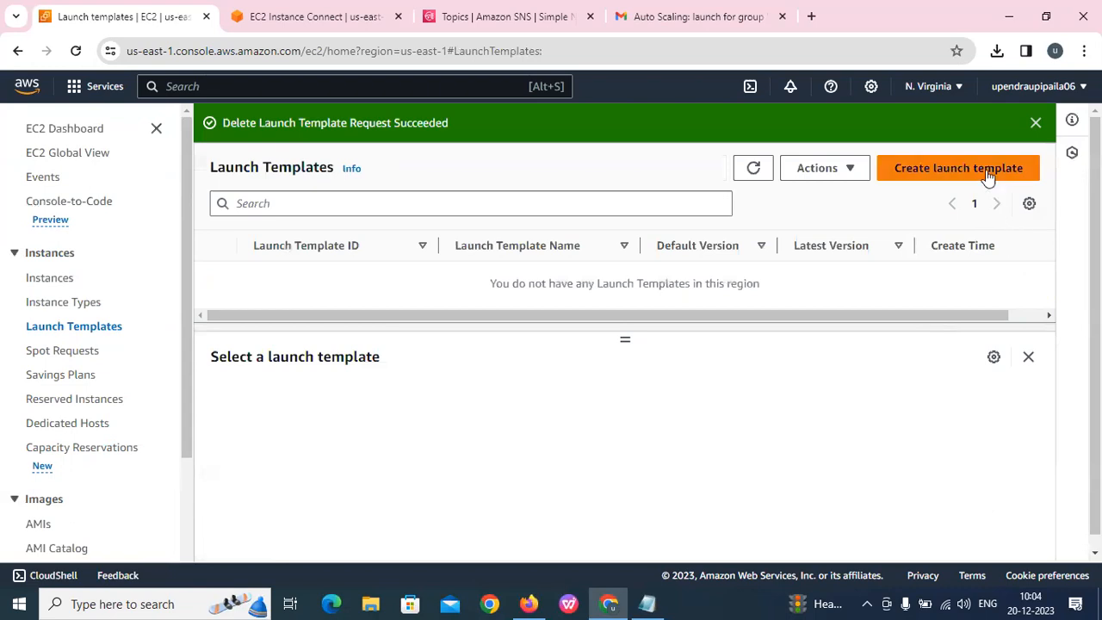
{"action": "left_click", "coordinate": [1034, 122]}
{"action": "left_click", "coordinate": [752, 130]}
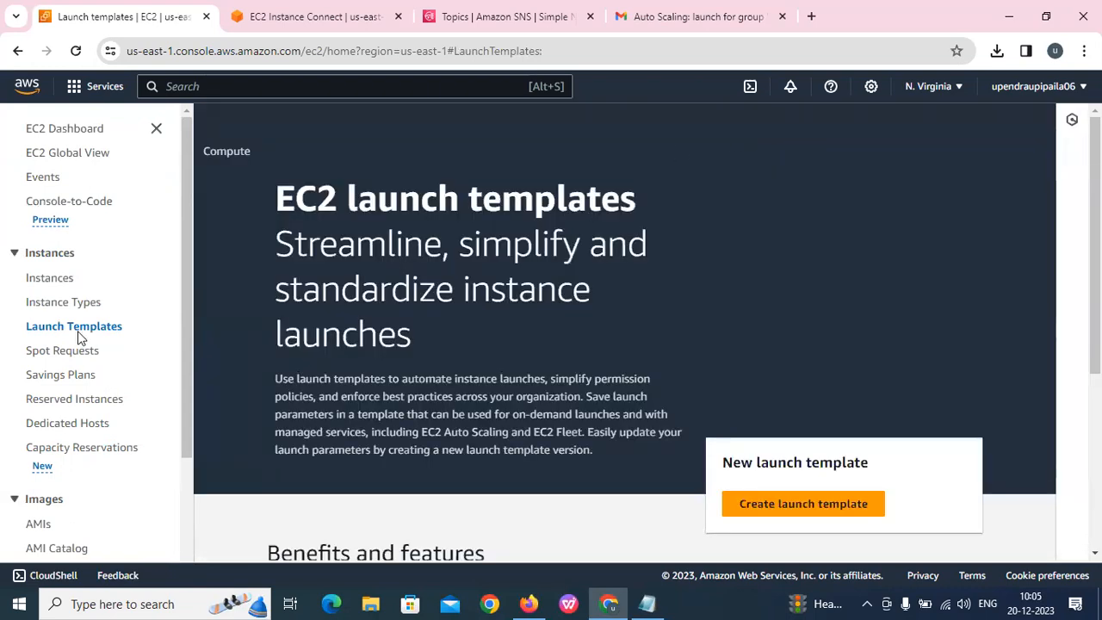
- Stop the Flipkart-Main-Server instance, then switch to the SNS topics tab
{"action": "left_click", "coordinate": [36, 280]}
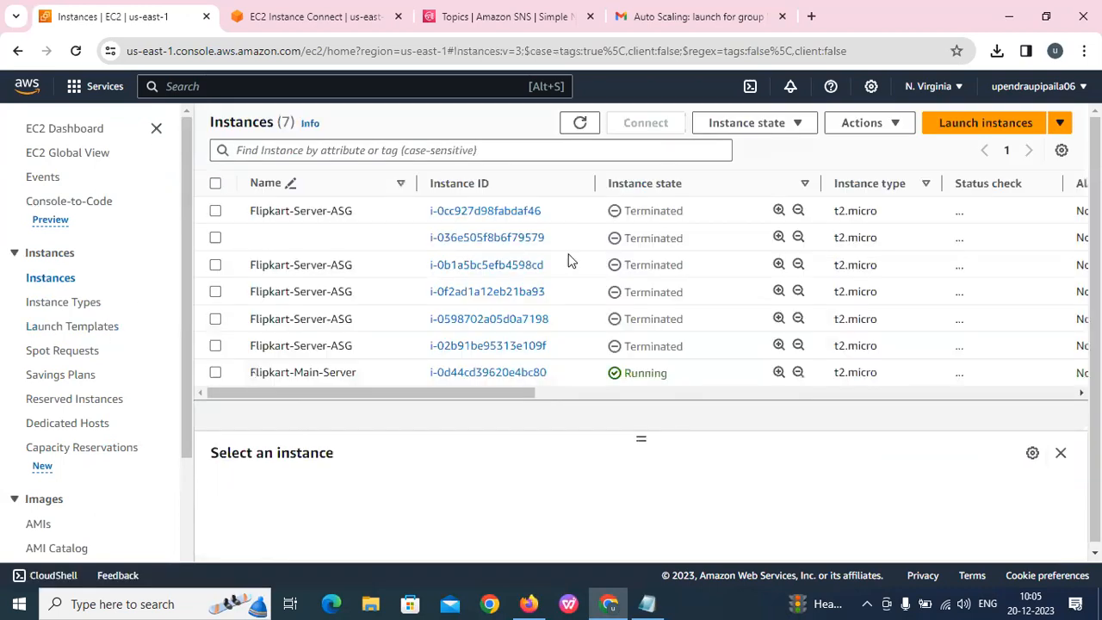
{"action": "left_click", "coordinate": [215, 368]}
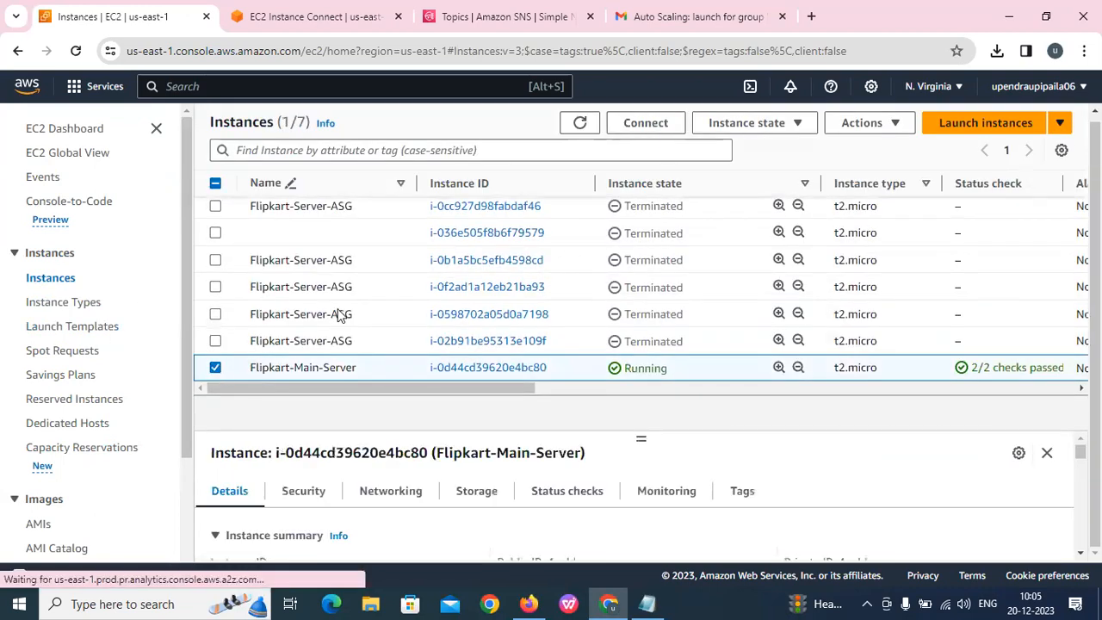
{"action": "left_click", "coordinate": [733, 126]}
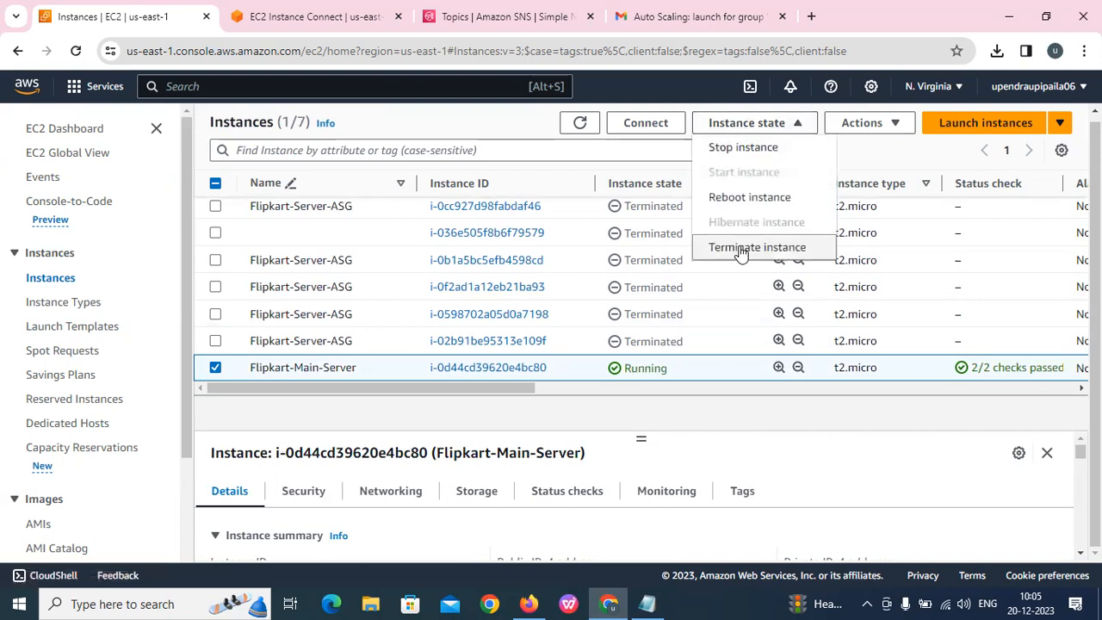
{"action": "left_click", "coordinate": [739, 148]}
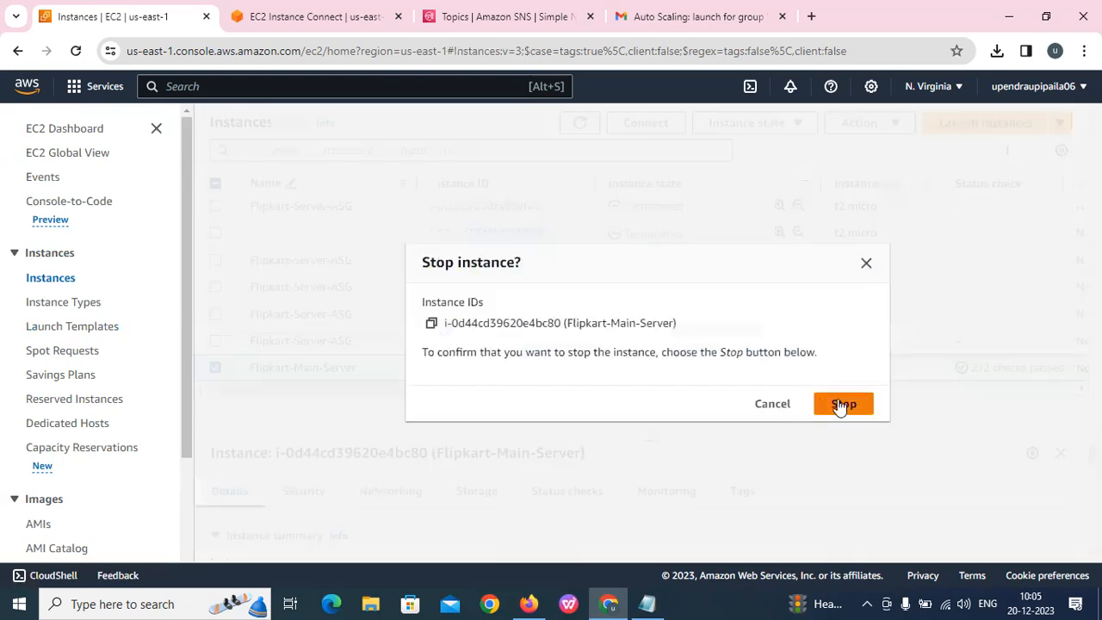
{"action": "left_click", "coordinate": [843, 404]}
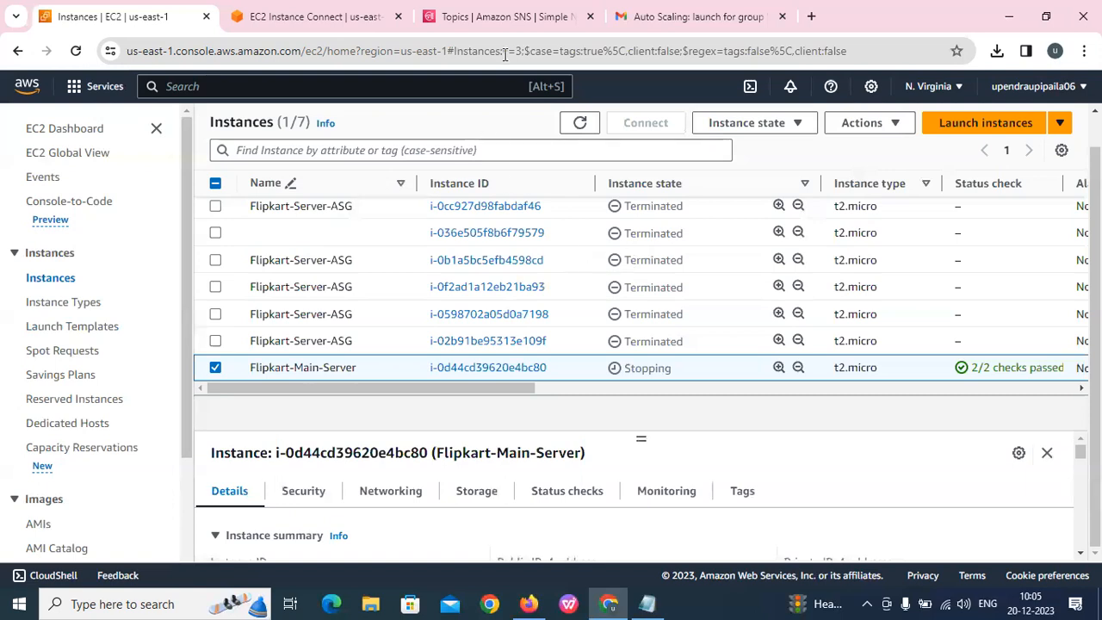
{"action": "left_click", "coordinate": [506, 15]}
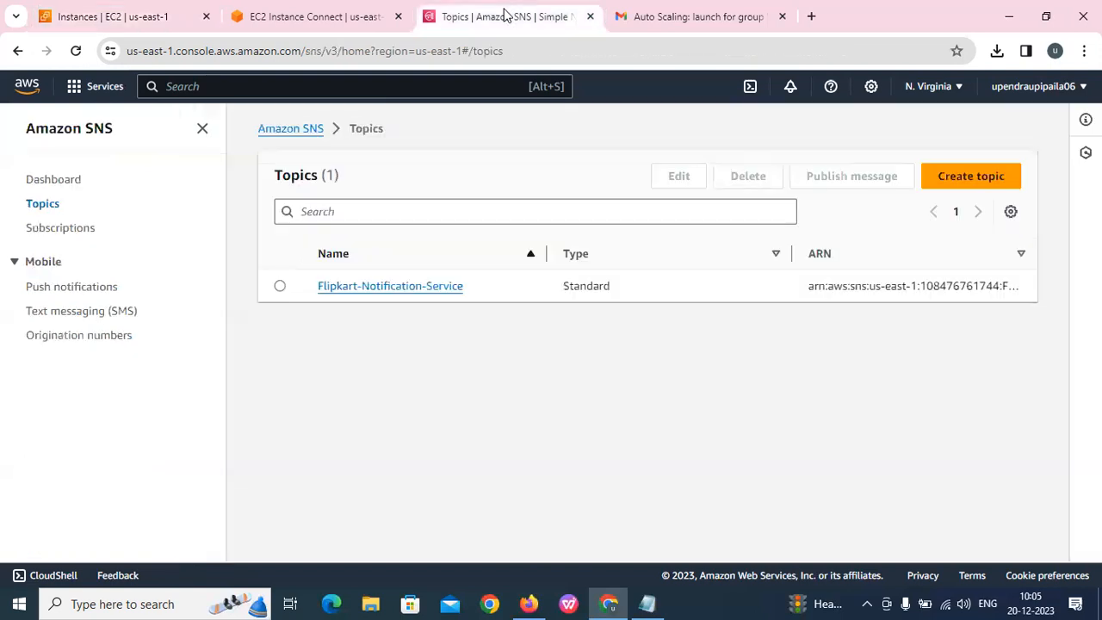
- Delete both the email and SMS subscriptions of Flipkart-Notification-Service
{"action": "left_click", "coordinate": [386, 286]}
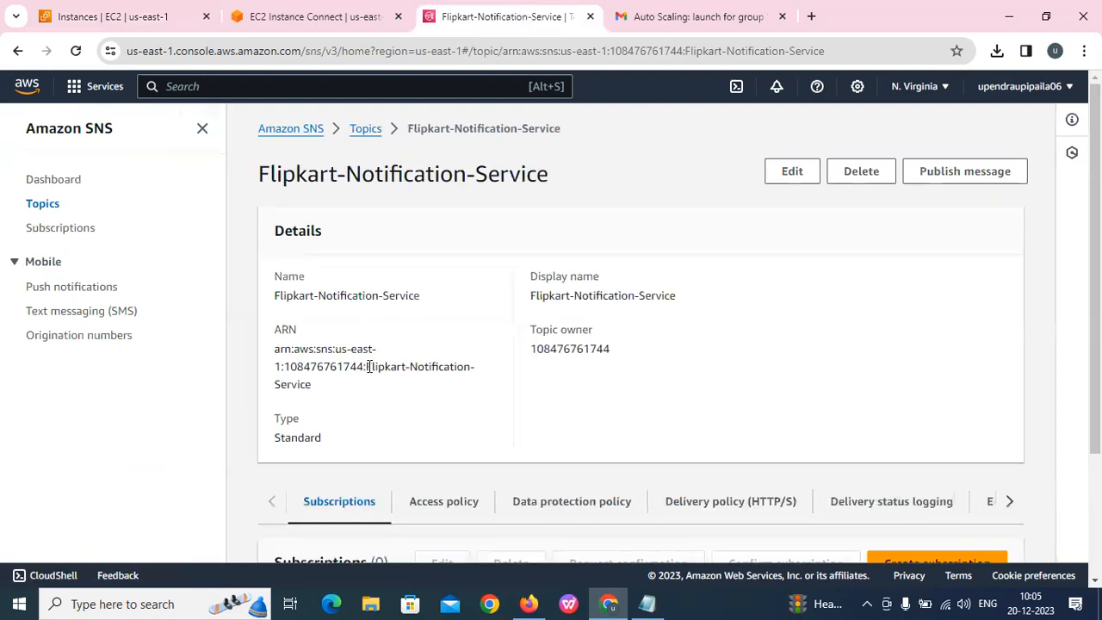
{"action": "scroll", "coordinate": [371, 410], "scroll_direction": "down", "scroll_amount": 3}
{"action": "left_click", "coordinate": [279, 487]}
{"action": "left_click", "coordinate": [279, 519]}
{"action": "left_click", "coordinate": [508, 377]}
{"action": "left_click", "coordinate": [739, 387]}
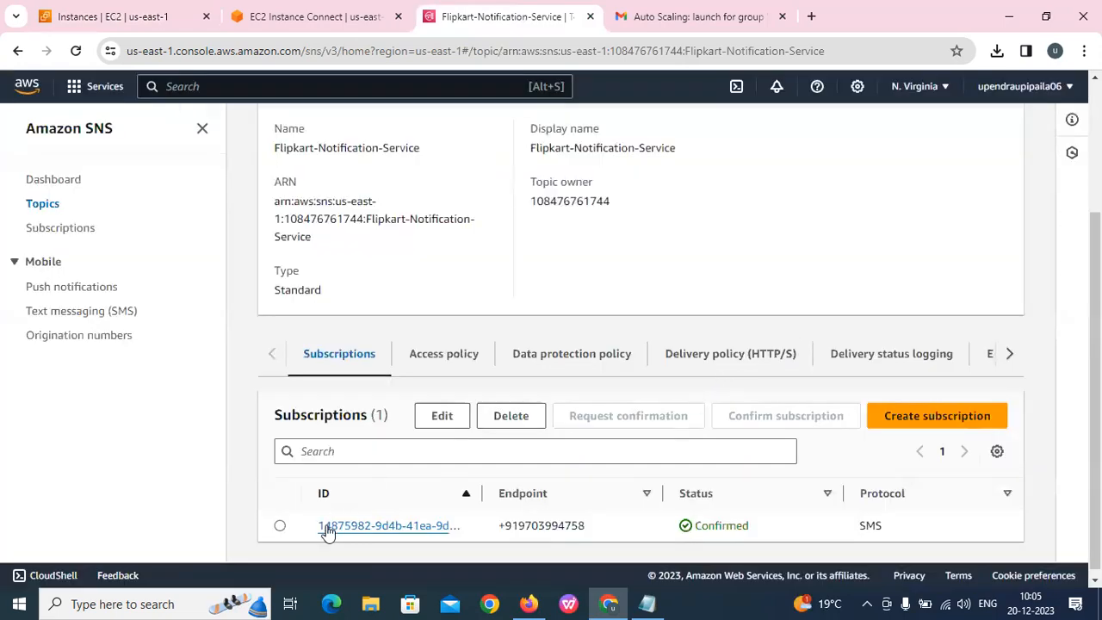
{"action": "left_click", "coordinate": [281, 526]}
{"action": "left_click", "coordinate": [507, 415]}
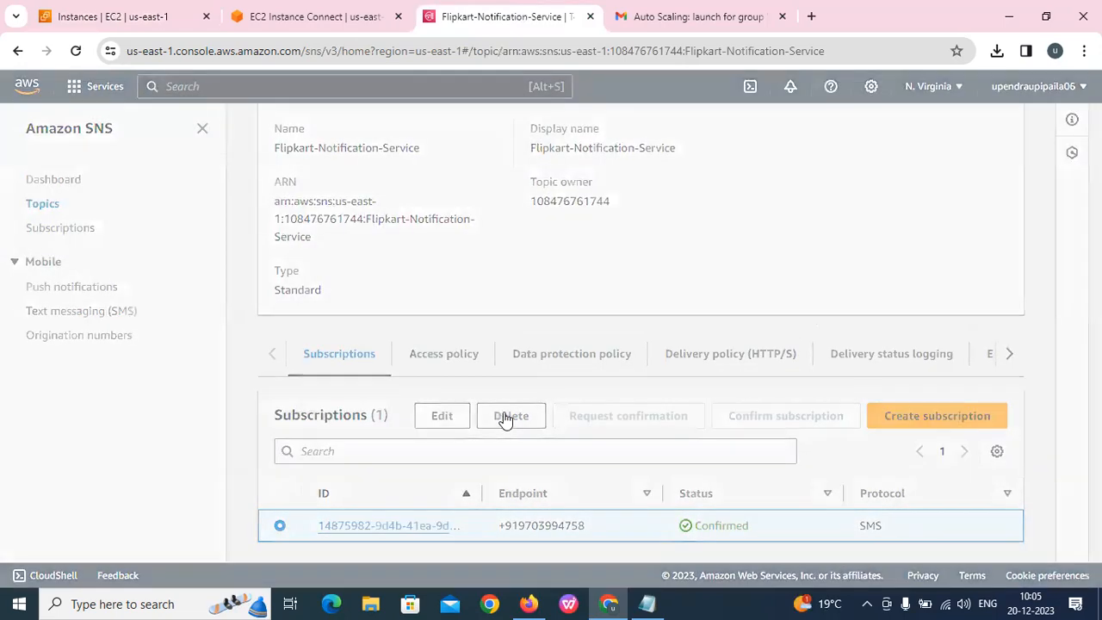
{"action": "left_click", "coordinate": [715, 378]}
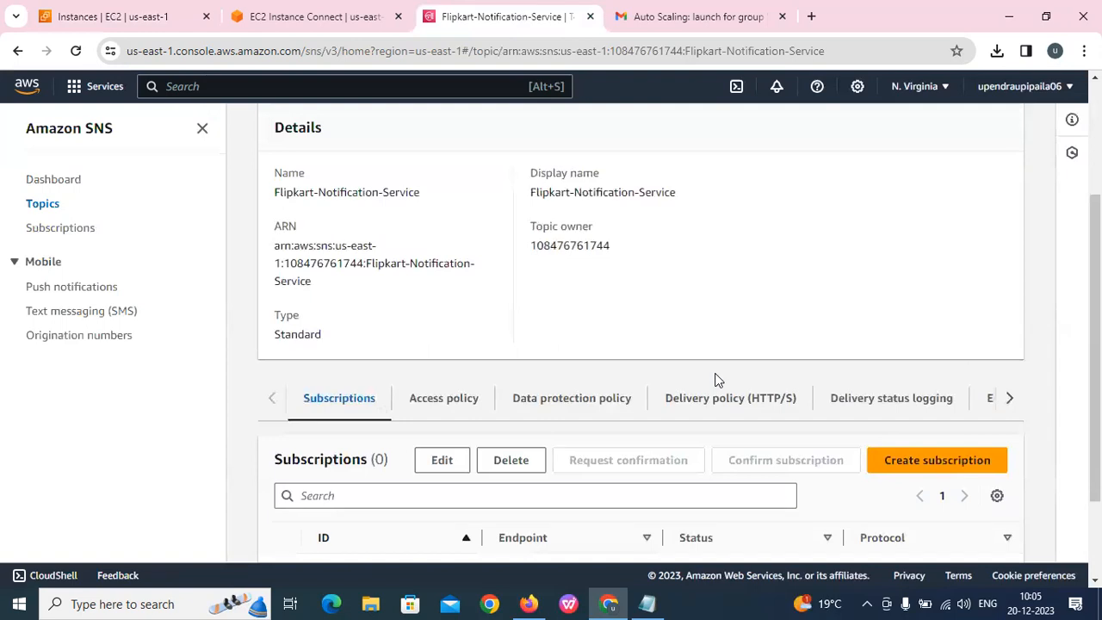
- Delete the Flipkart-Notification-Service topic, confirming with 'delete me', leaving no topics
{"action": "left_click", "coordinate": [43, 204]}
{"action": "left_click", "coordinate": [281, 287]}
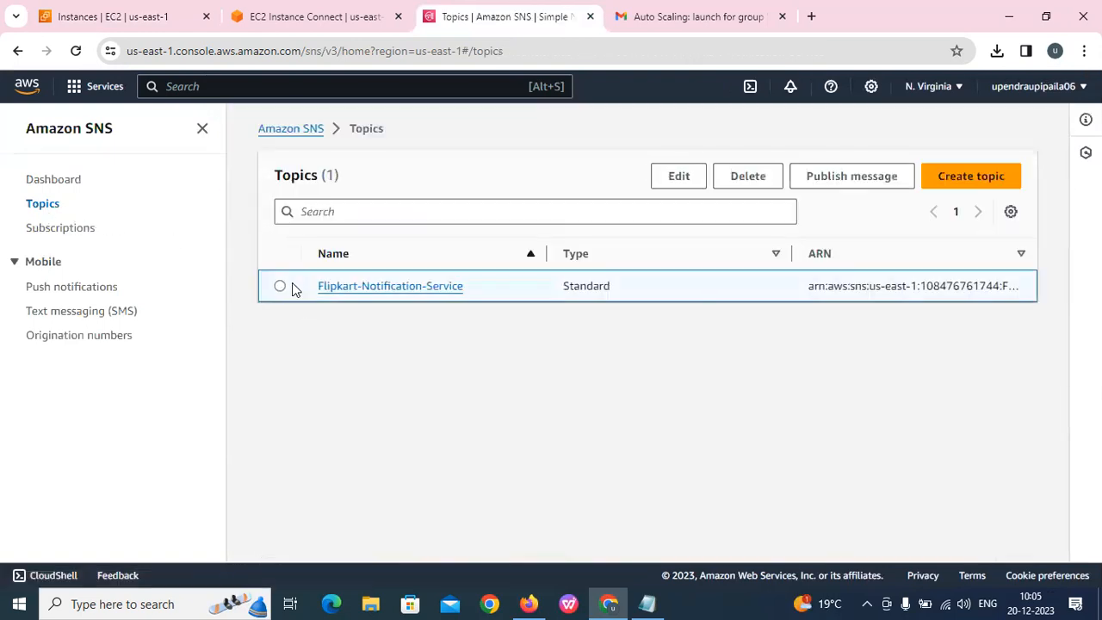
{"action": "left_click", "coordinate": [748, 176]}
{"action": "left_click", "coordinate": [460, 370]}
{"action": "type", "text": "delete me"}
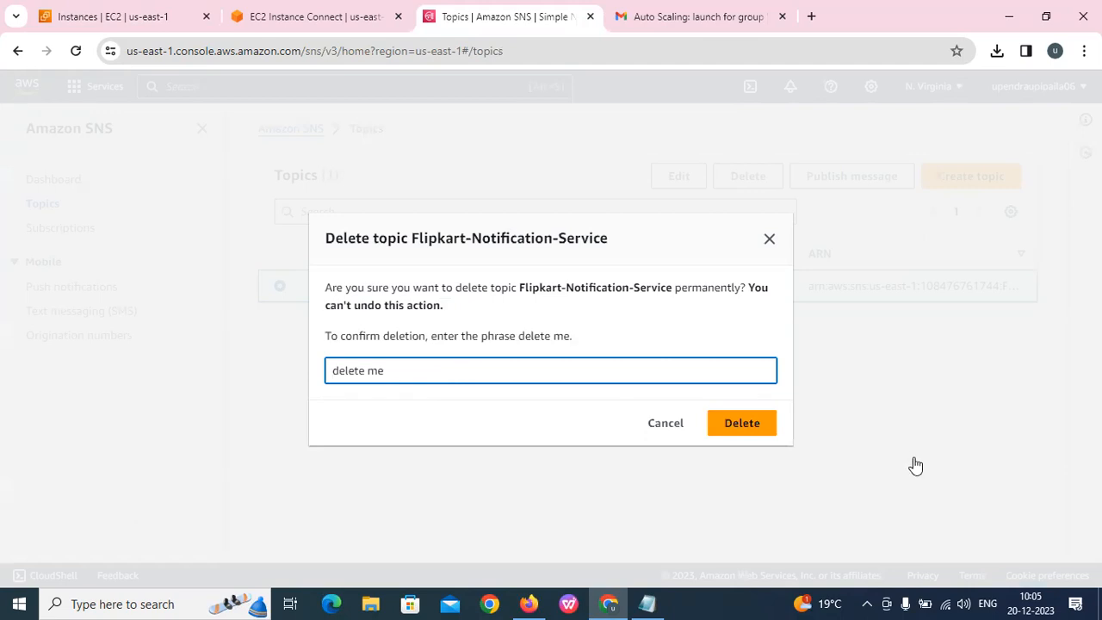
{"action": "left_click", "coordinate": [722, 422]}
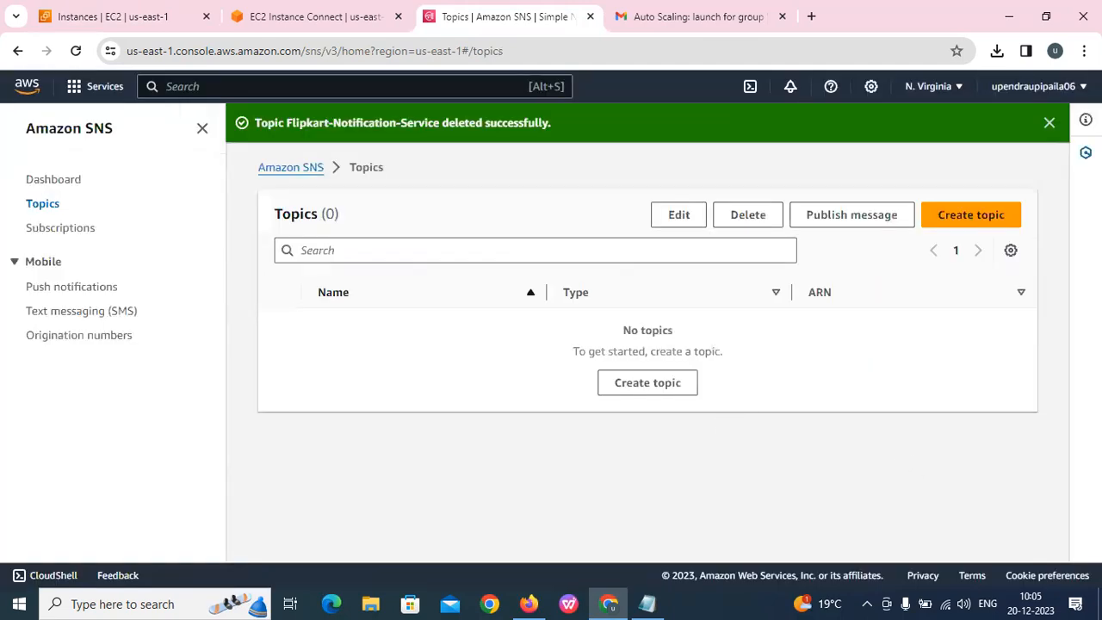
{"action": "left_click", "coordinate": [1050, 121]}
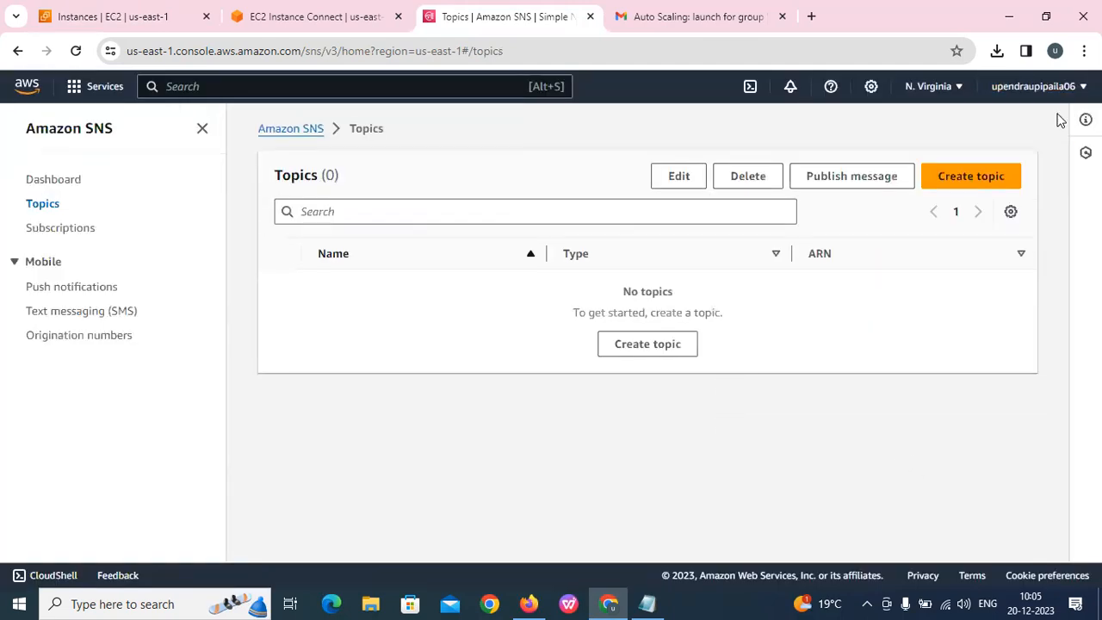
{"action": "triple_click", "coordinate": [695, 289]}
{"action": "left_click", "coordinate": [677, 297]}
- Refresh the instances list and point out the terminated Flipkart-Server-ASG instances
{"action": "left_click", "coordinate": [120, 16]}
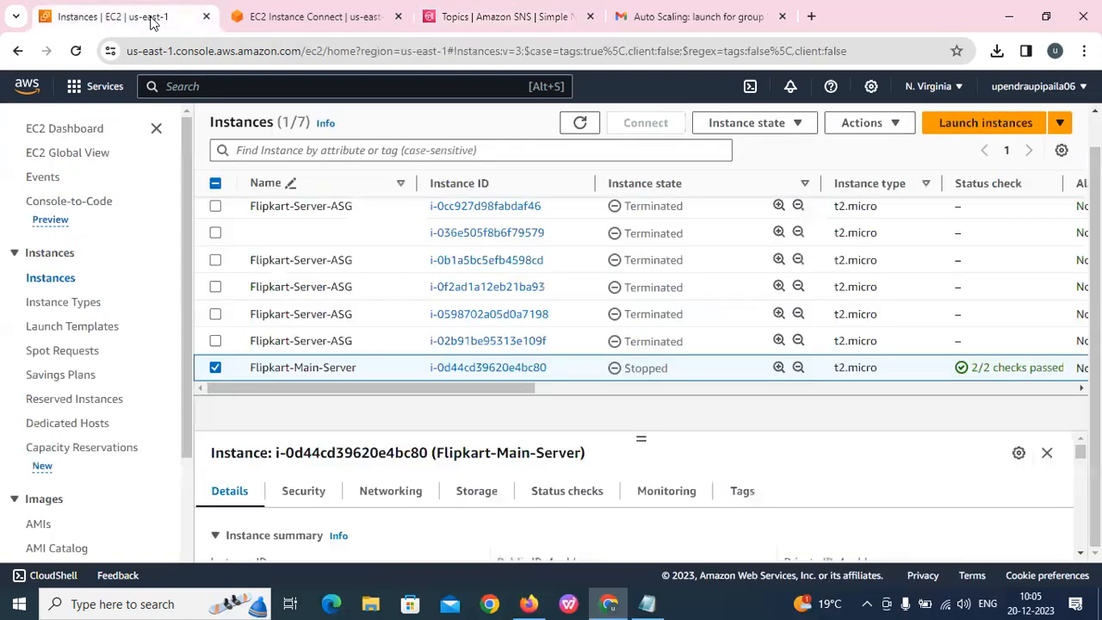
{"action": "left_click", "coordinate": [588, 126]}
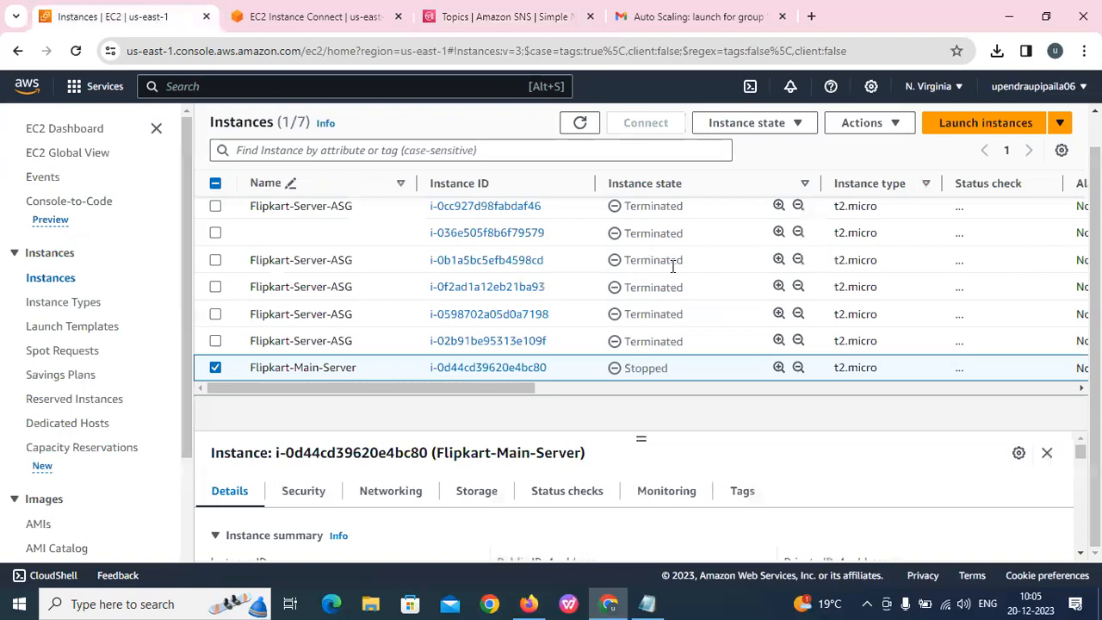
{"action": "double_click", "coordinate": [642, 206]}
{"action": "double_click", "coordinate": [641, 232]}
{"action": "double_click", "coordinate": [646, 259]}
{"action": "double_click", "coordinate": [675, 293]}
{"action": "double_click", "coordinate": [642, 313]}
- Select only Flipkart-Main-Server and terminate it
{"action": "left_click", "coordinate": [732, 345]}
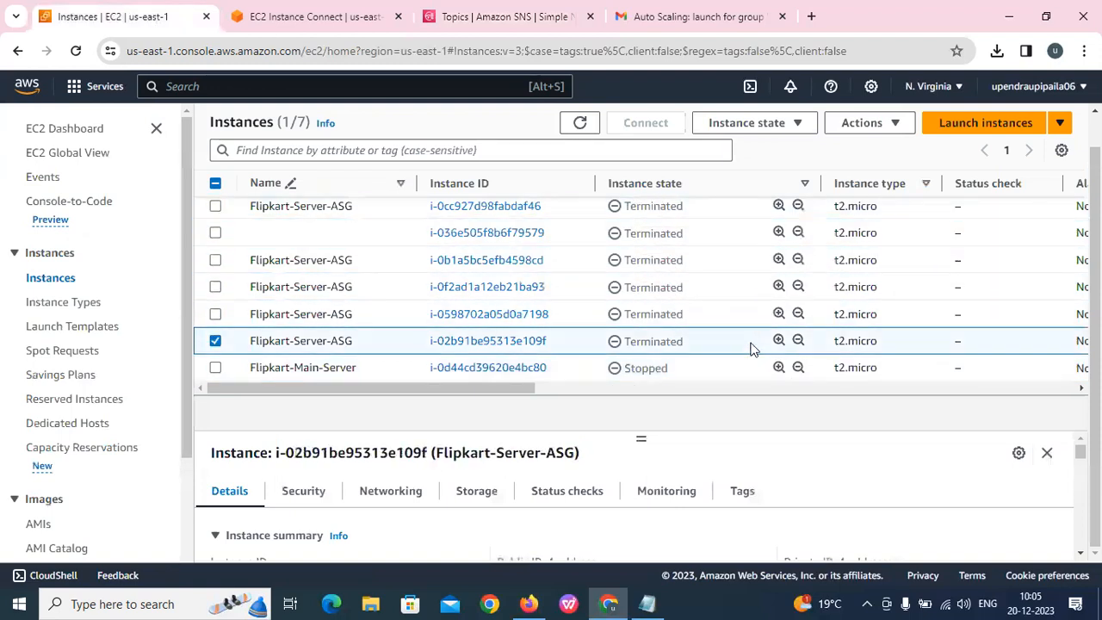
{"action": "left_click", "coordinate": [215, 368]}
{"action": "left_click", "coordinate": [217, 341]}
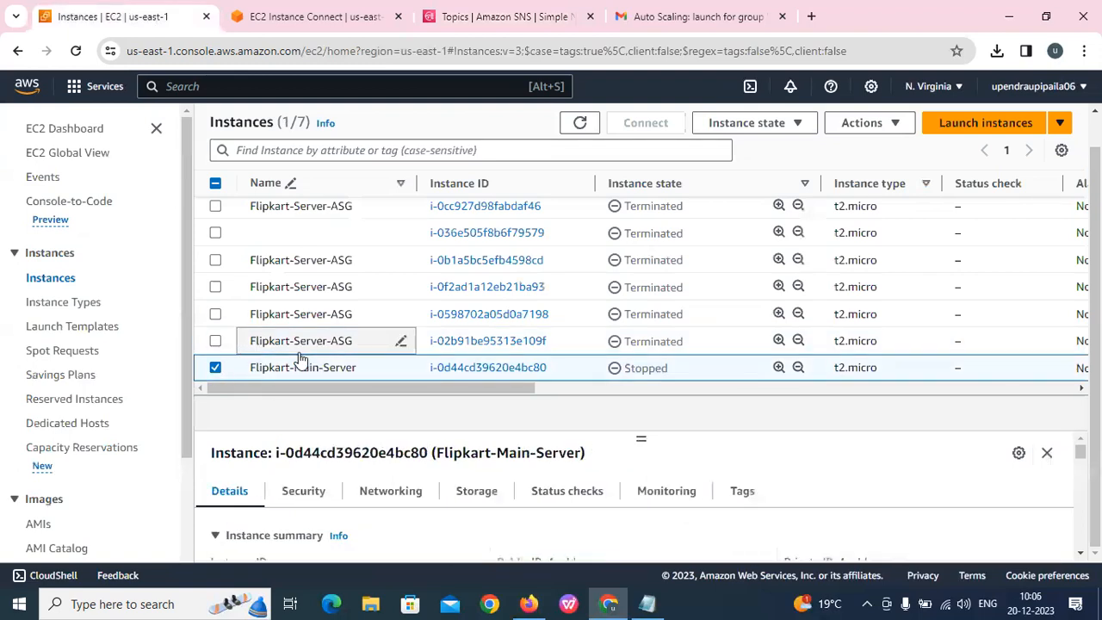
{"action": "left_click", "coordinate": [763, 129]}
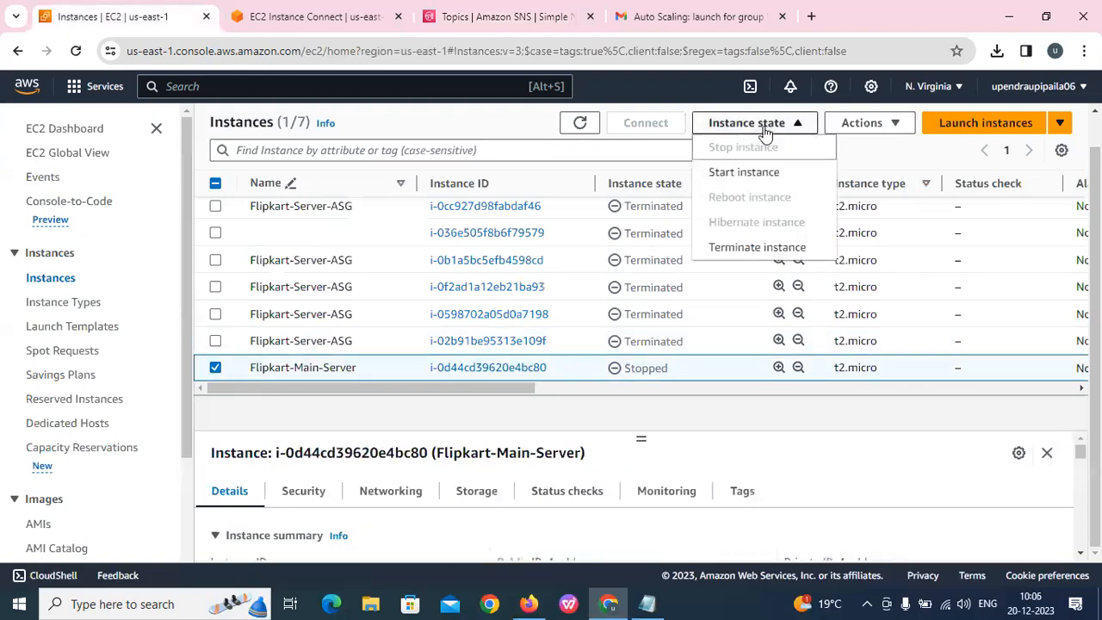
{"action": "left_click", "coordinate": [732, 247]}
{"action": "left_click", "coordinate": [891, 456]}
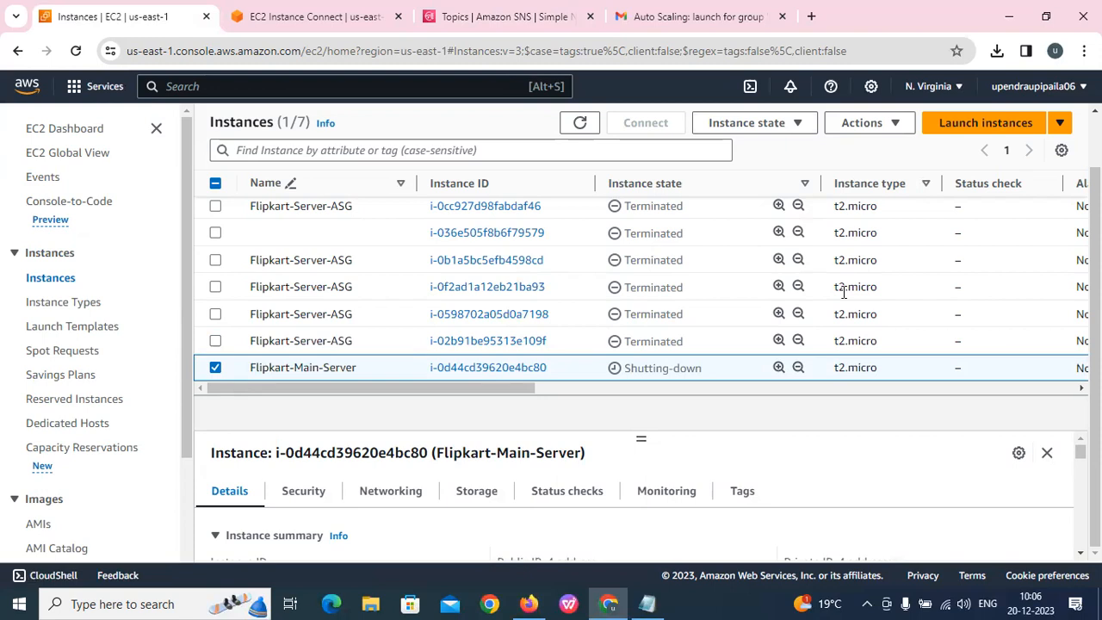
{"action": "left_click", "coordinate": [1031, 86]}
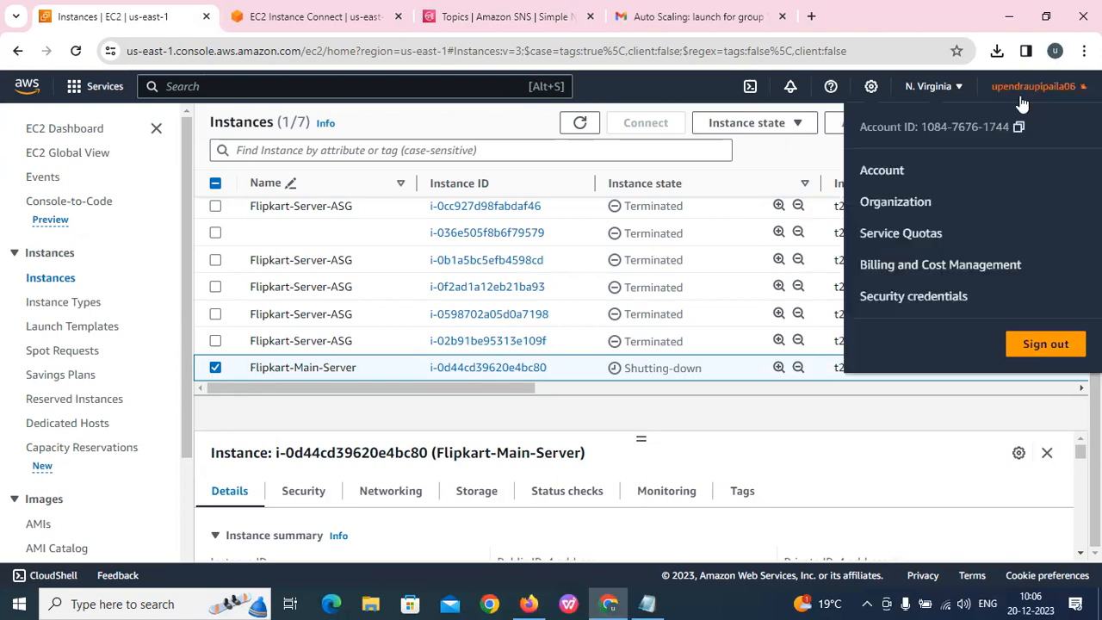
- Check the December 2023 bill: USD 0.52 estimated total, USD 0.43 of it for EC2, plus the S3 charge
{"action": "left_click", "coordinate": [897, 262]}
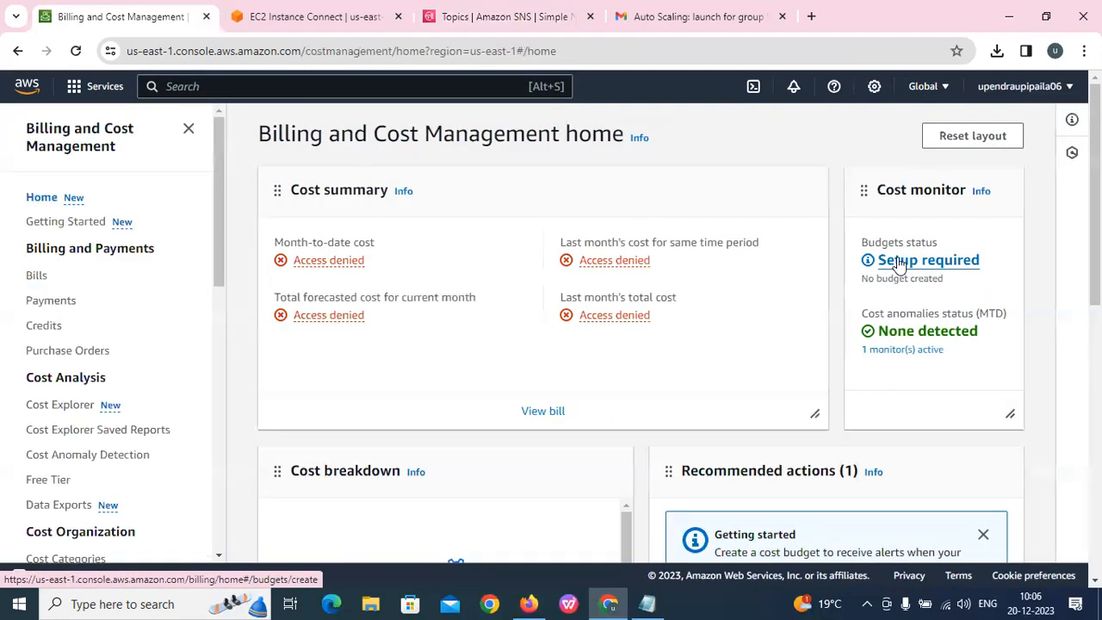
{"action": "left_click", "coordinate": [37, 277]}
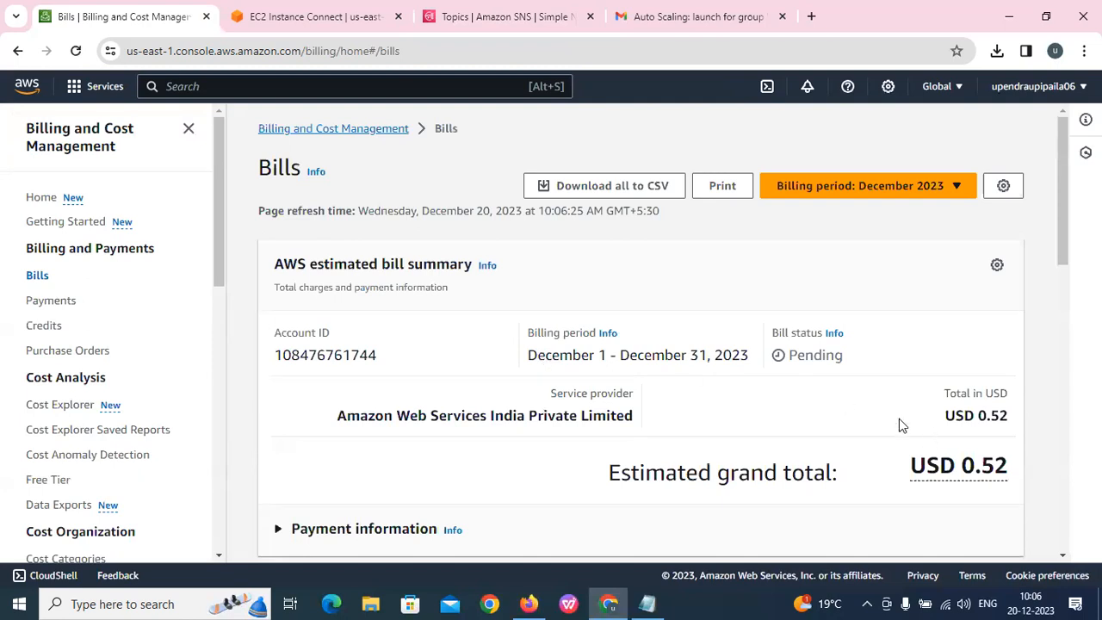
{"action": "scroll", "coordinate": [629, 439], "scroll_direction": "down", "scroll_amount": 5}
{"action": "scroll", "coordinate": [469, 458], "scroll_direction": "down", "scroll_amount": 5}
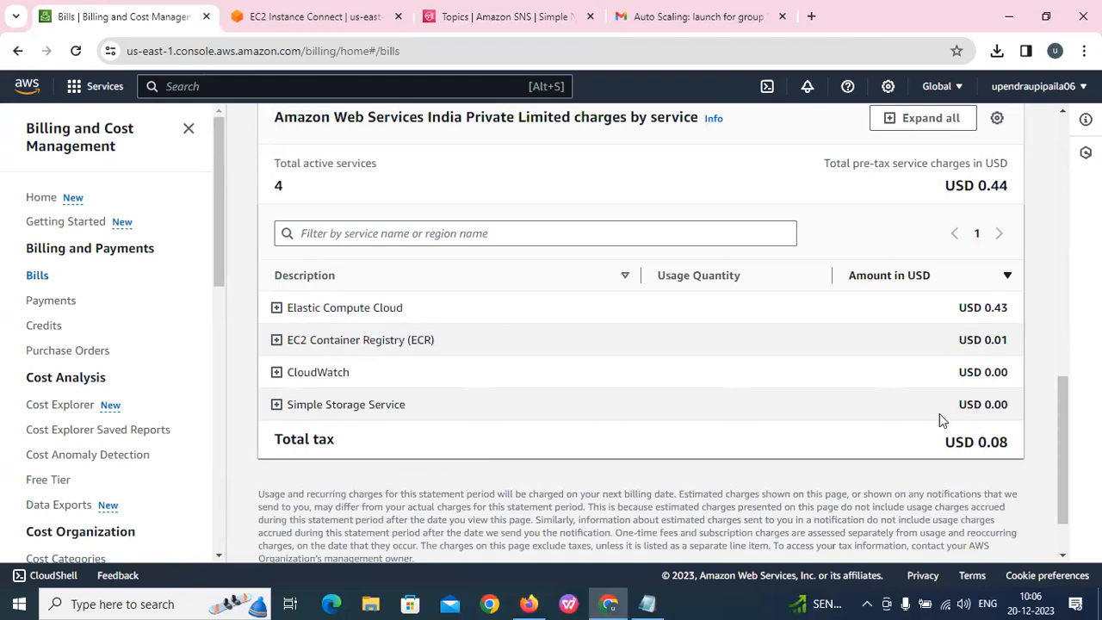
{"action": "left_click_drag", "start_coordinate": [971, 406], "coordinate": [1024, 406]}
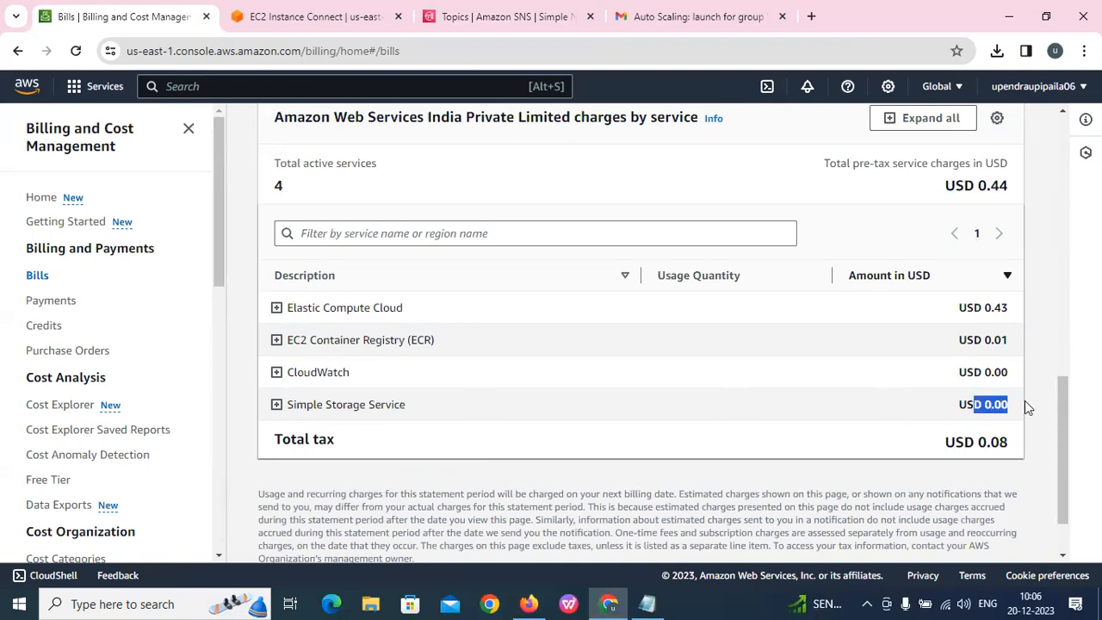
{"action": "scroll", "coordinate": [614, 395], "scroll_direction": "down", "scroll_amount": 1}
{"action": "scroll", "coordinate": [615, 395], "scroll_direction": "up", "scroll_amount": 6}
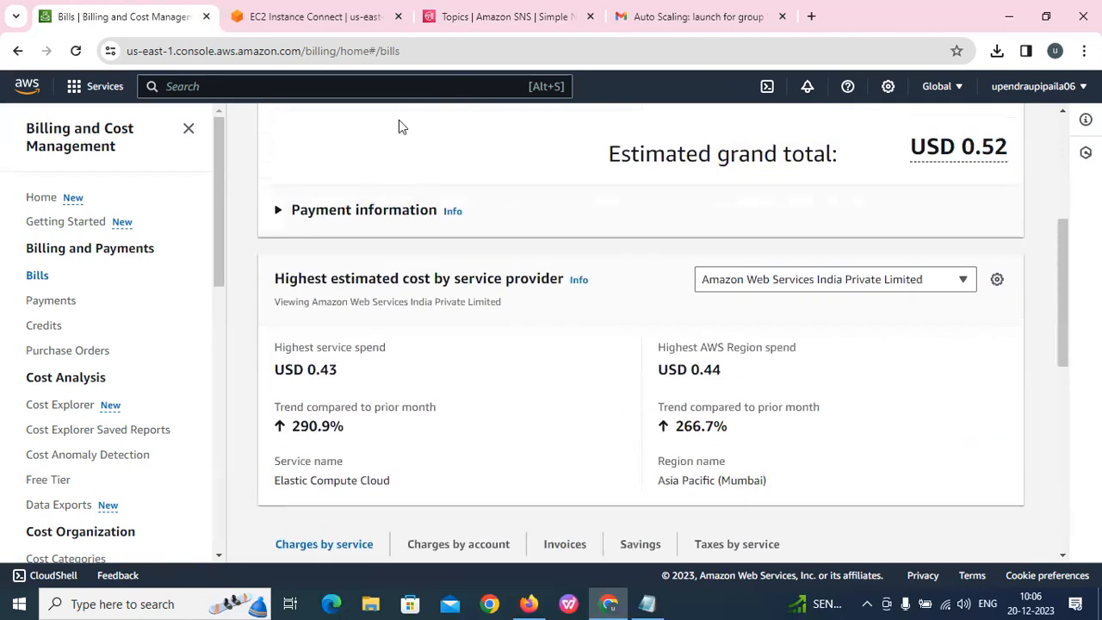
{"action": "left_click", "coordinate": [30, 197]}
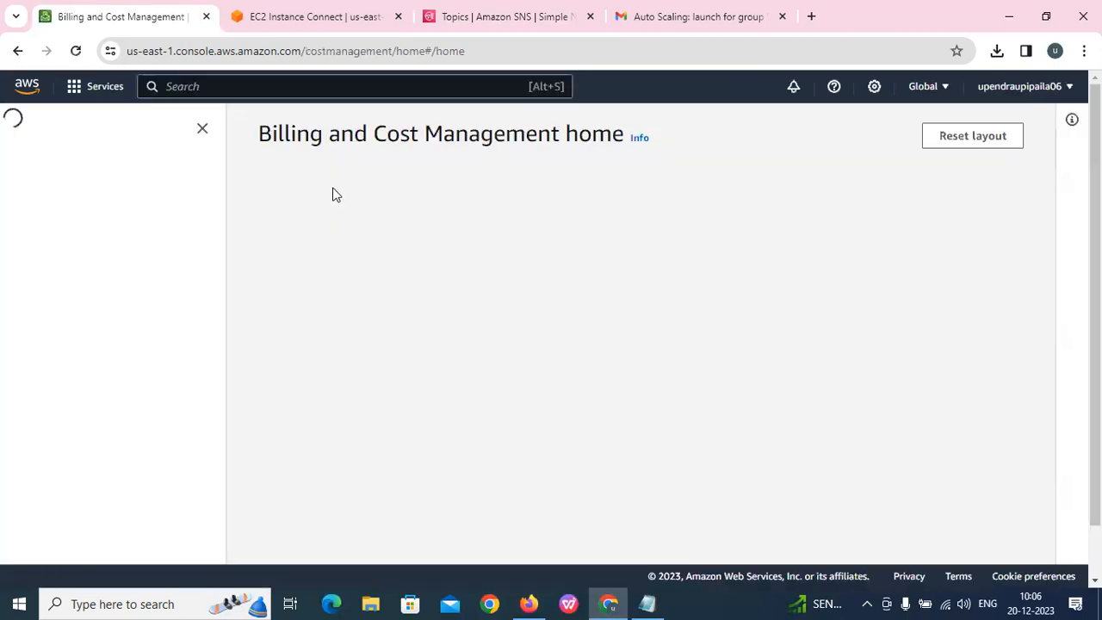